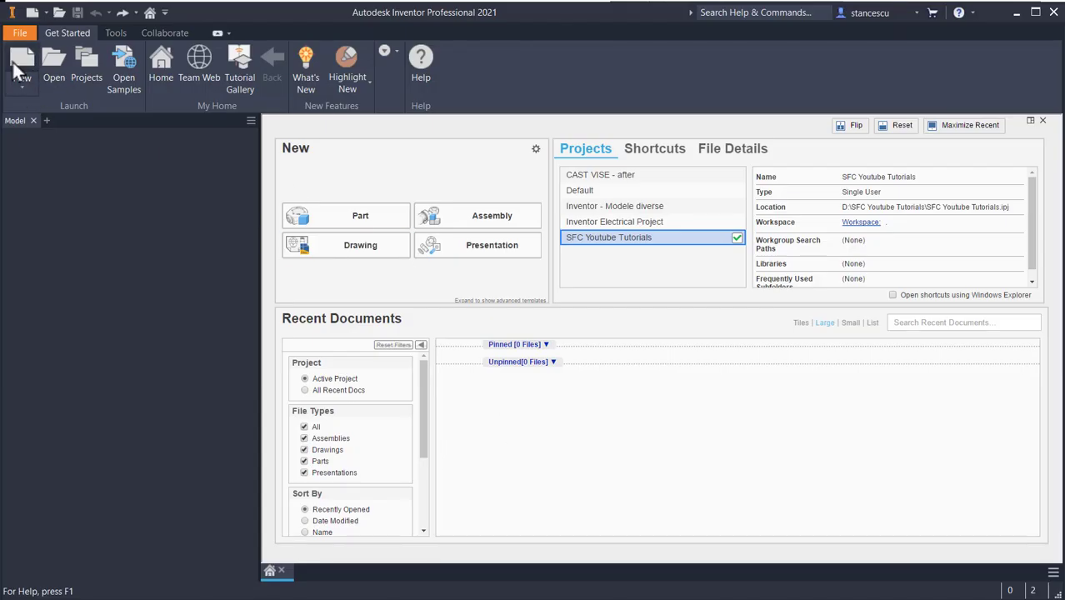
Create an assembly from the metric Standard (mm).iam template and place one Stand CSM.ipt grounded at the origin.
click(20, 65)
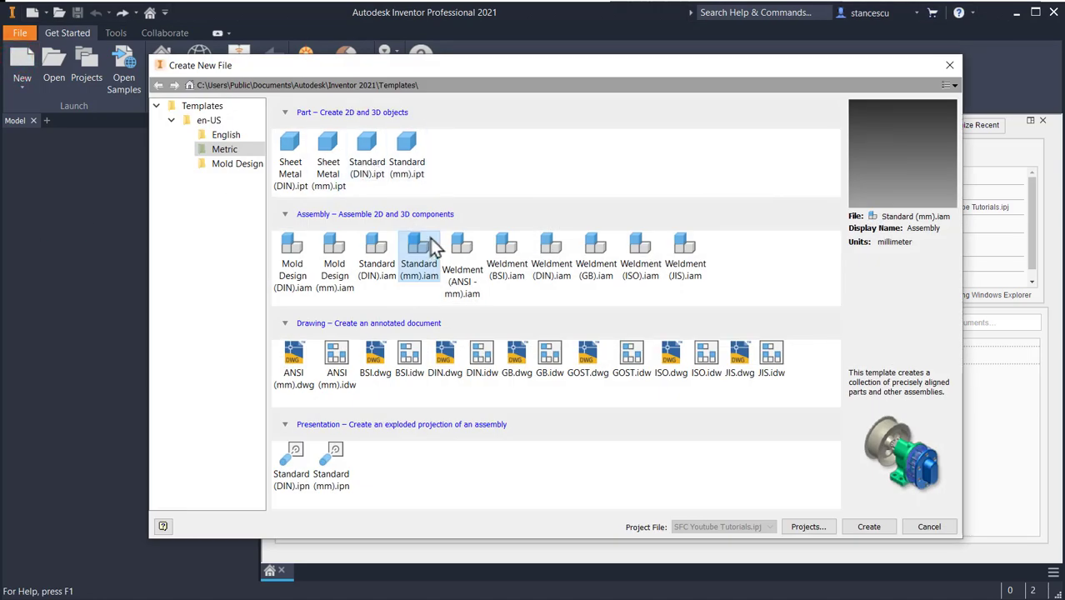
double_click(420, 257)
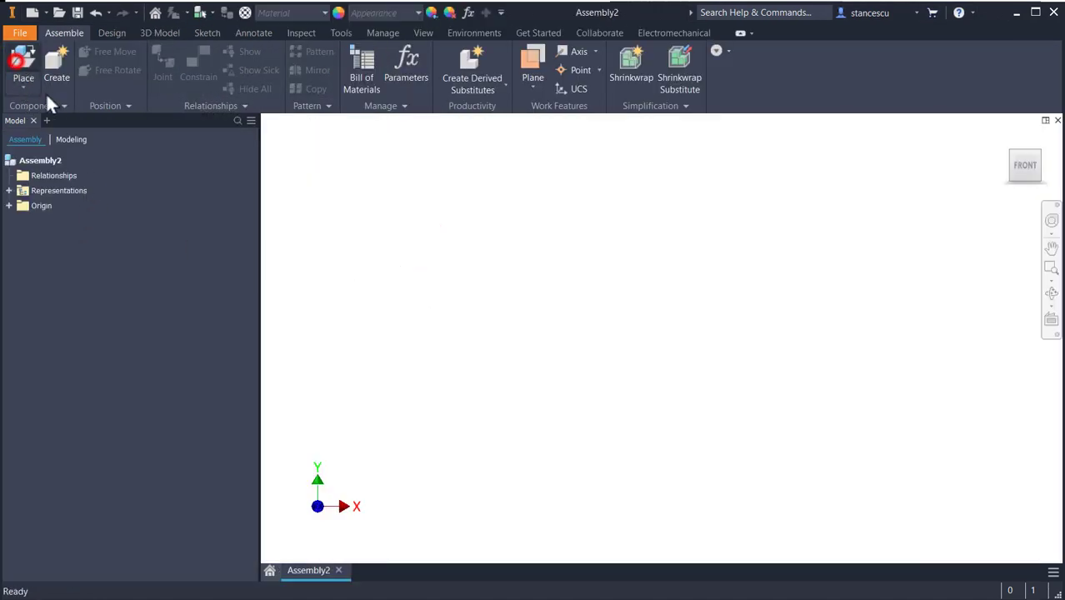
click(22, 65)
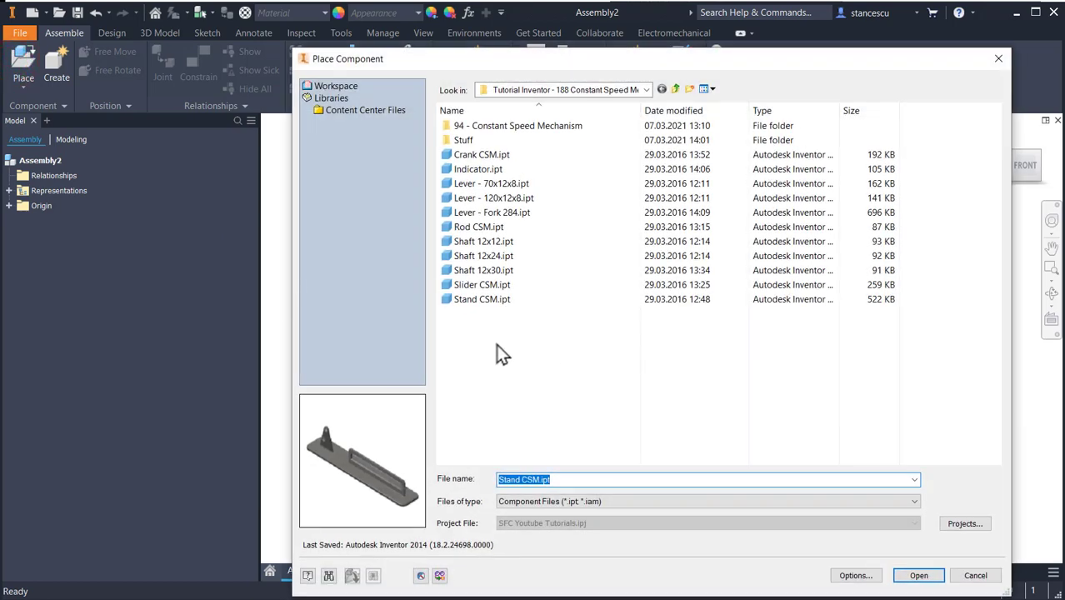
double_click(472, 302)
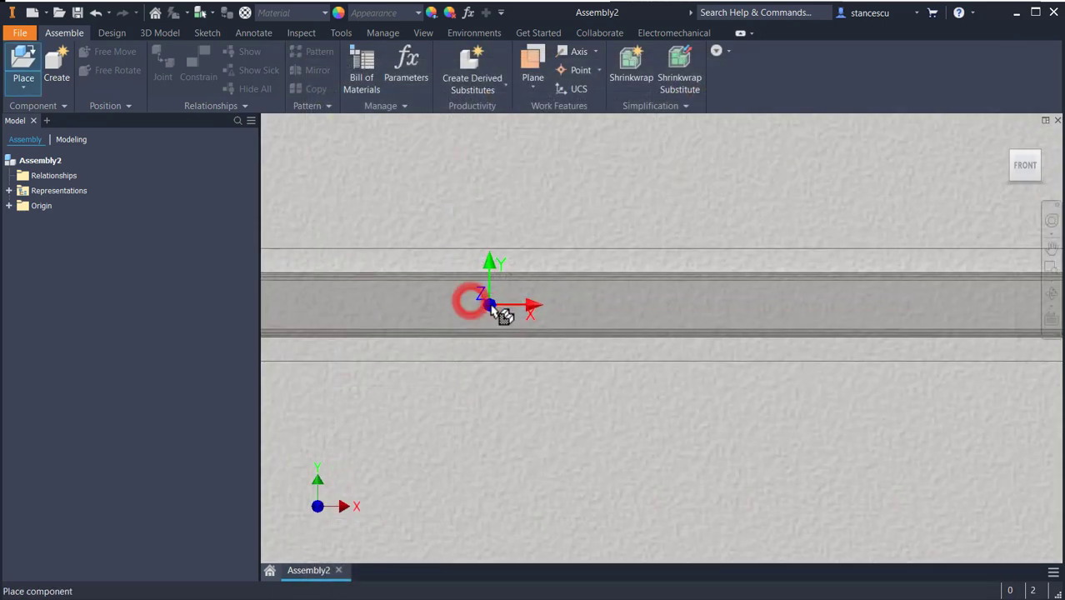
right_click(505, 340)
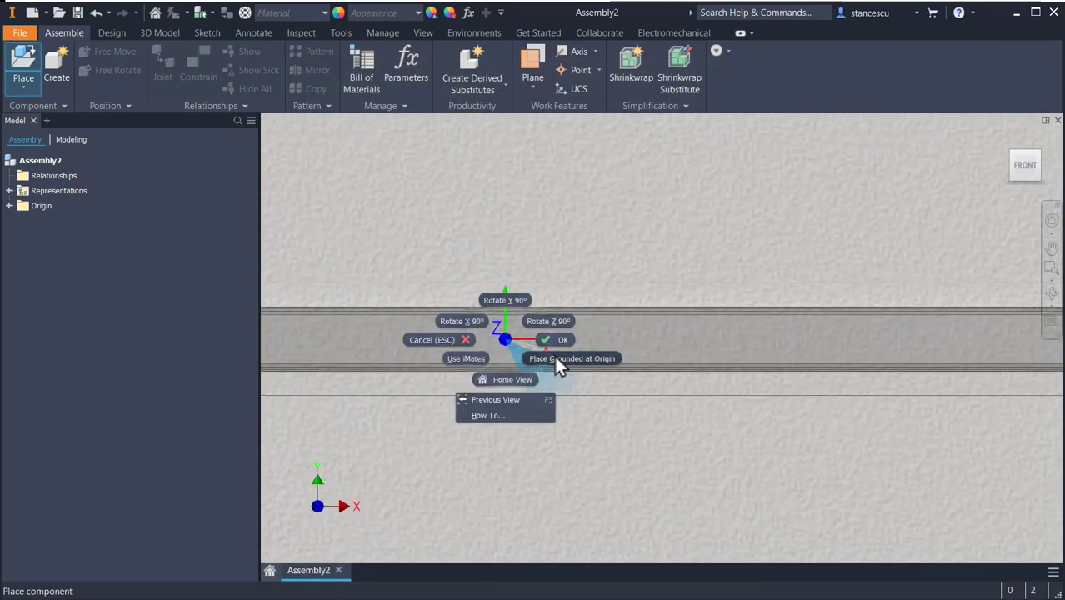
click(554, 354)
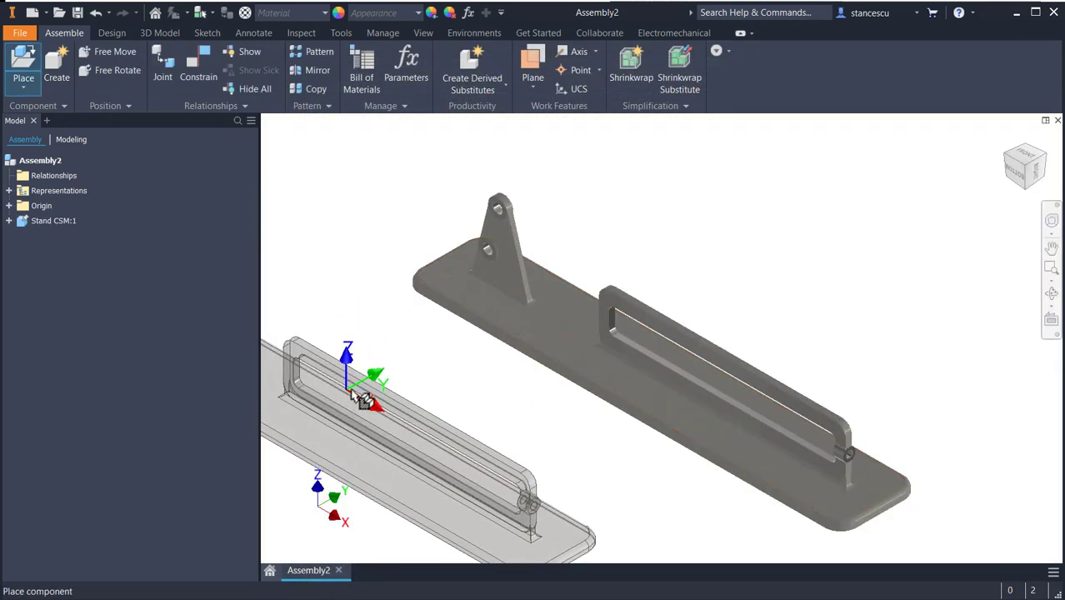
key(Escape)
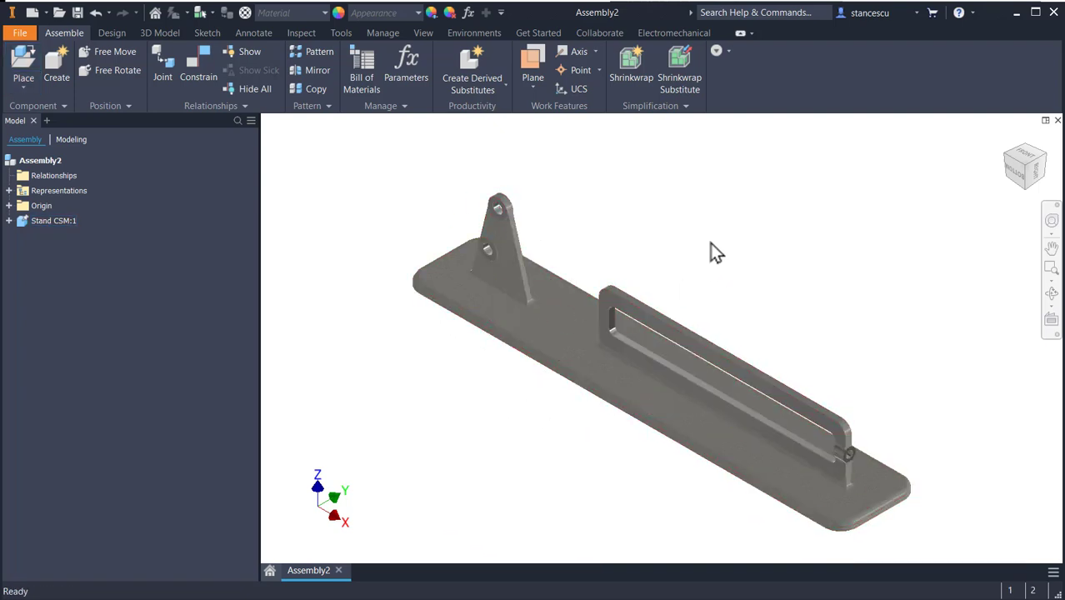
Switch the assembly's lighting style from Default Lights to Two Lights.
click(421, 31)
click(442, 92)
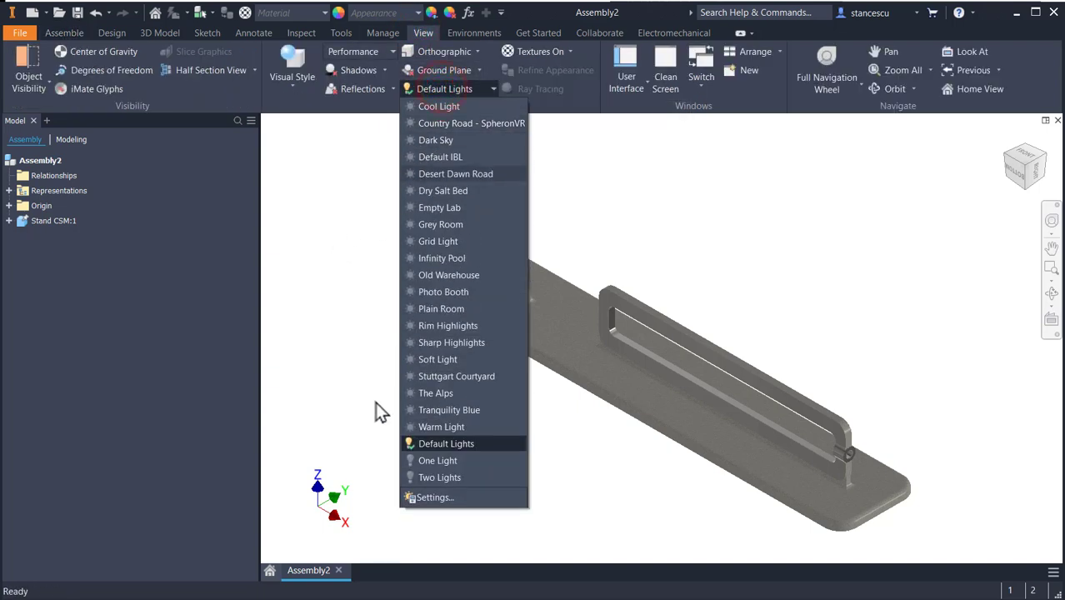
click(442, 477)
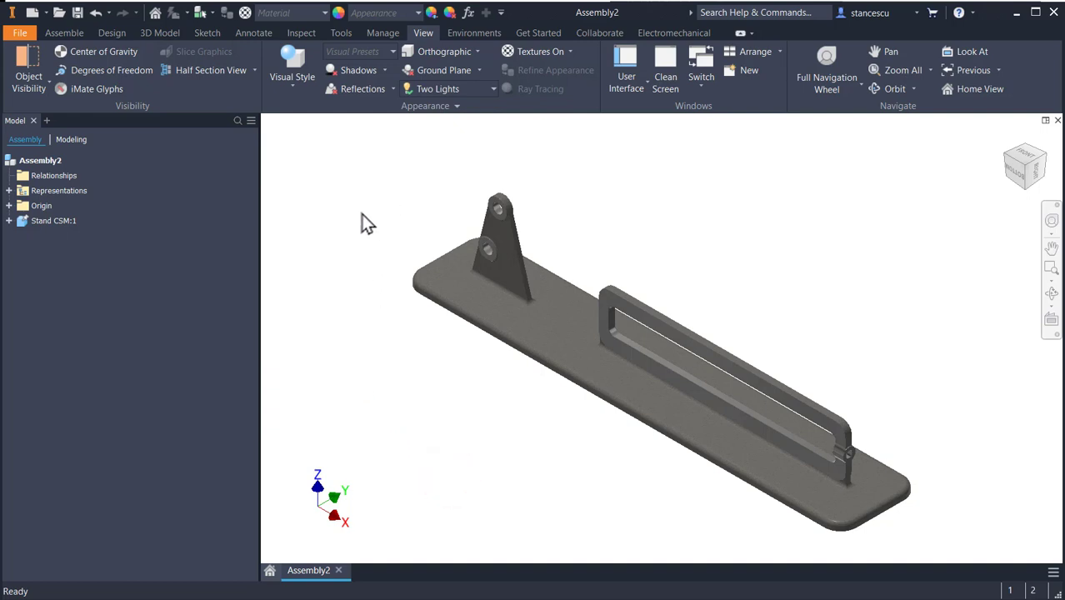
Edit the Two Lights style, lowering Light1's vertical position slightly and setting its horizontal position to 14.
click(438, 89)
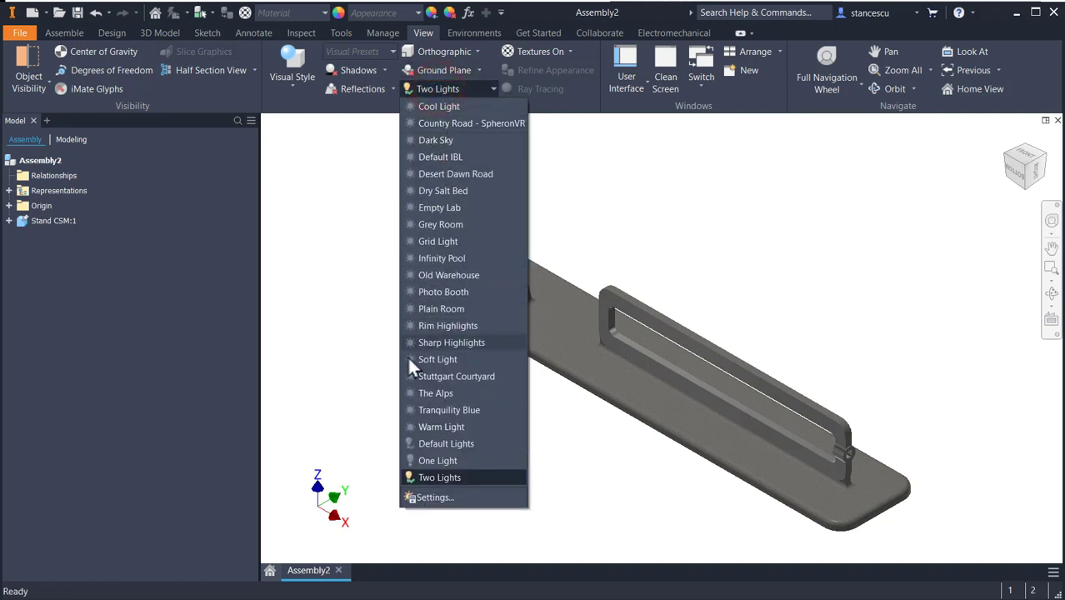
click(445, 497)
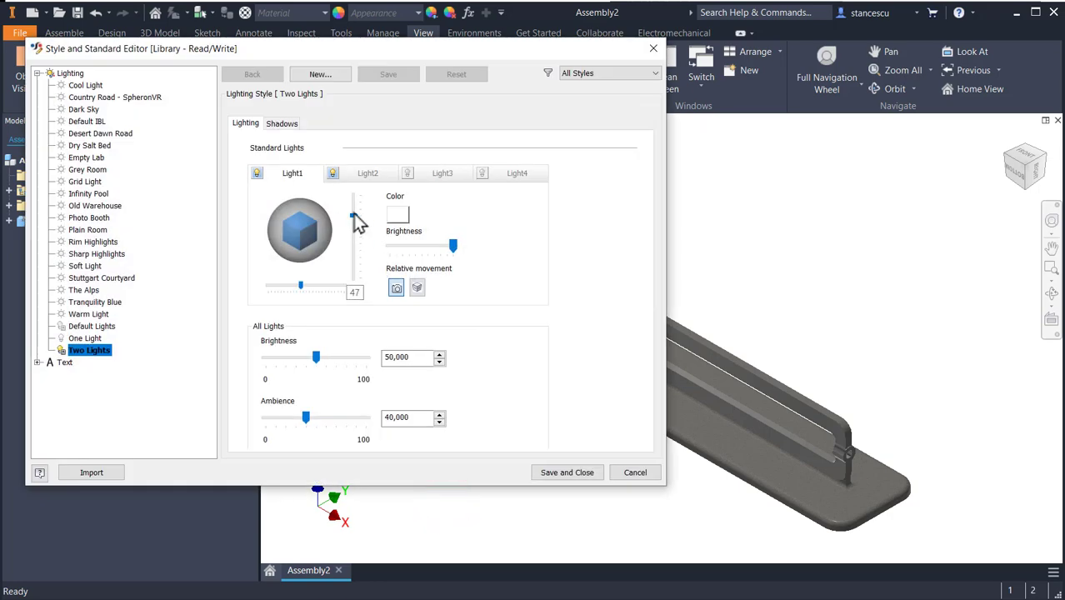
mouse_move(354, 215)
mouse_down()
mouse_move(356, 203)
mouse_move(353, 226)
mouse_up()
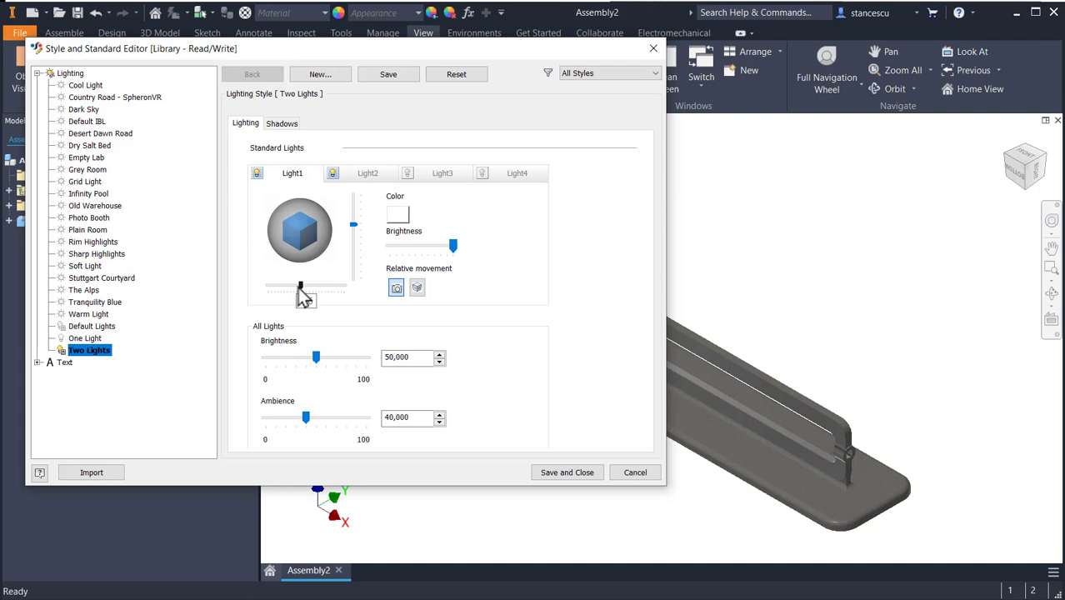
mouse_move(300, 289)
mouse_down()
mouse_move(335, 292)
mouse_move(304, 292)
mouse_move(309, 301)
mouse_up()
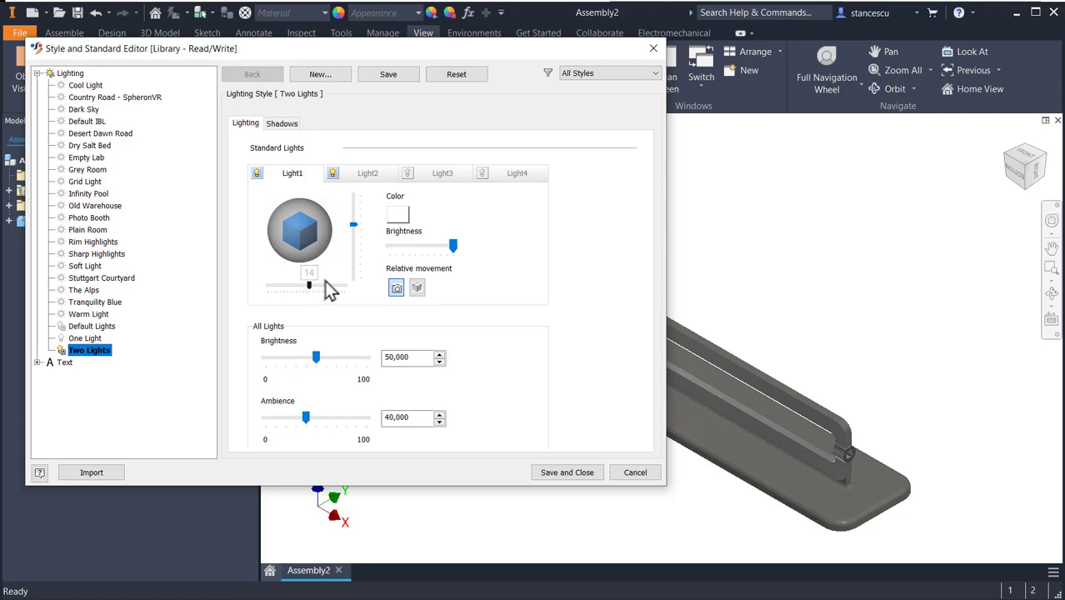
Set Light2's color to white, raise its vertical position and shift its horizontal position slightly.
click(360, 174)
click(398, 214)
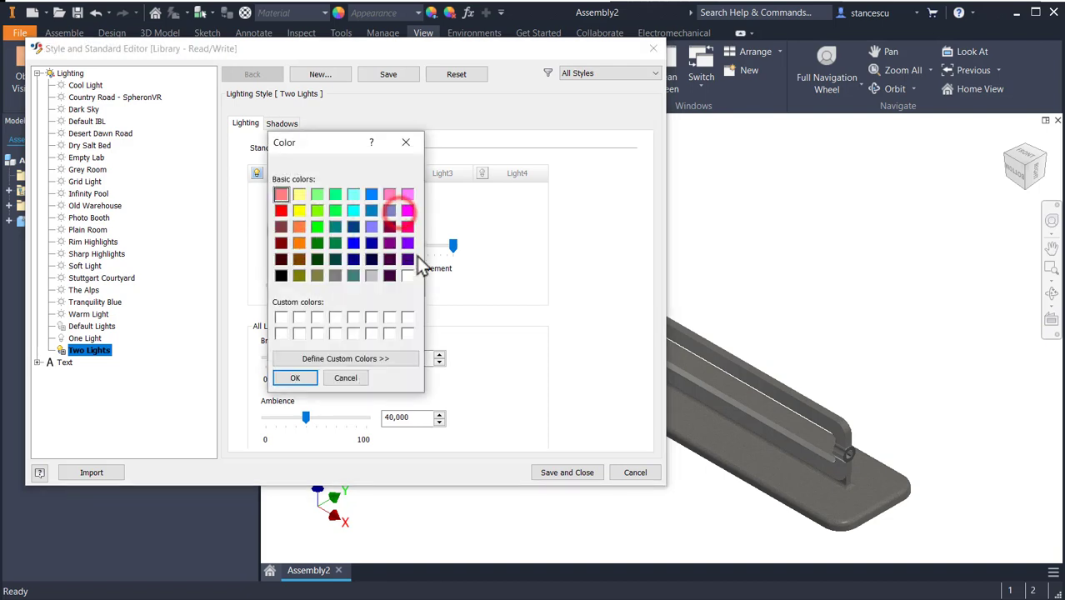
click(407, 276)
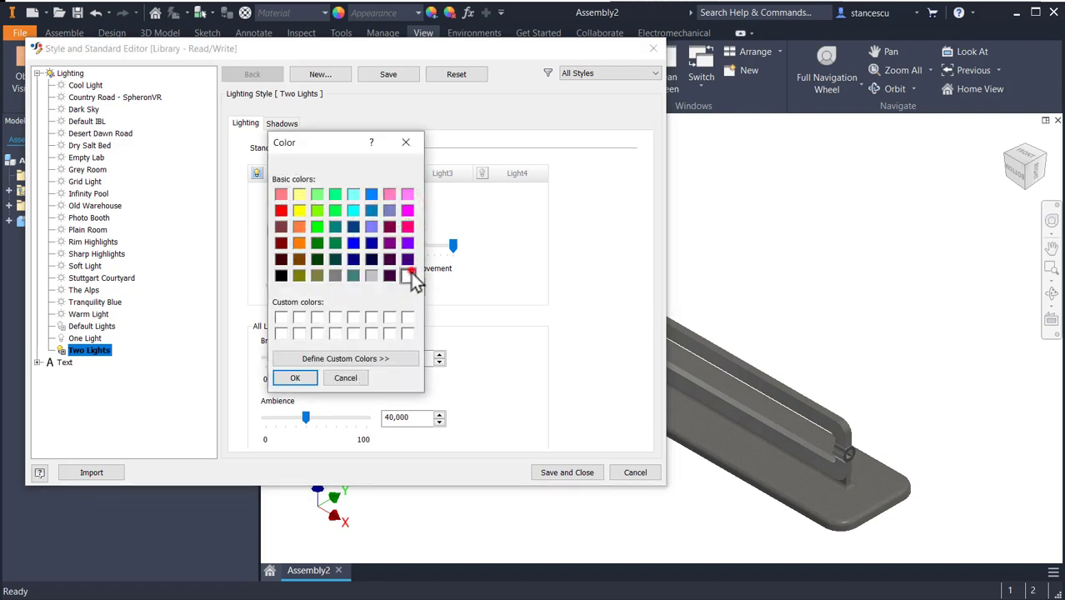
click(297, 378)
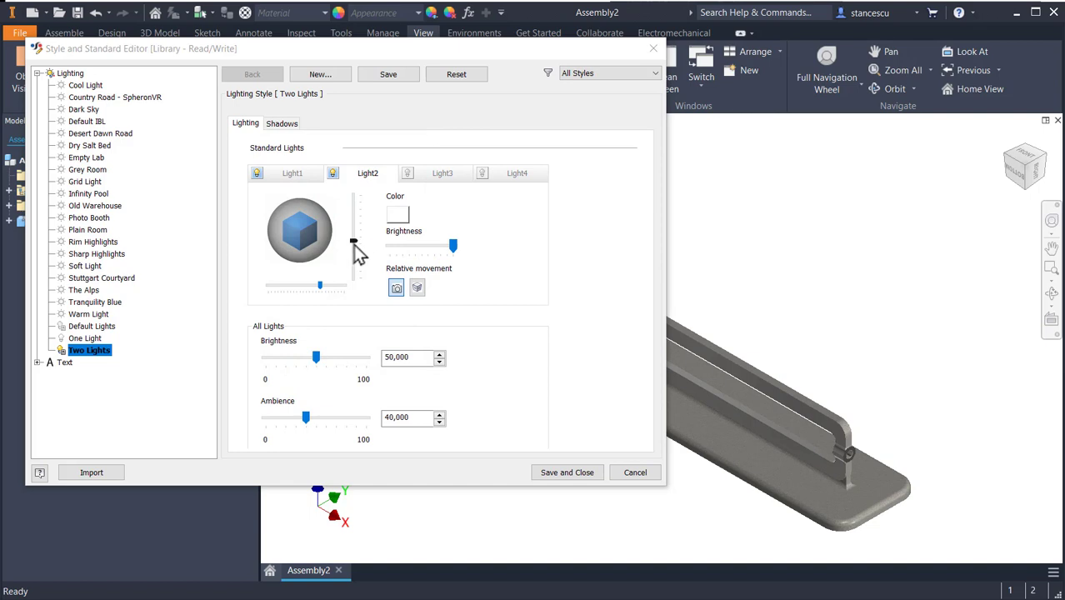
drag(354, 242, 354, 218)
mouse_move(318, 292)
mouse_move(318, 292)
mouse_down()
mouse_move(305, 292)
mouse_move(323, 289)
mouse_up()
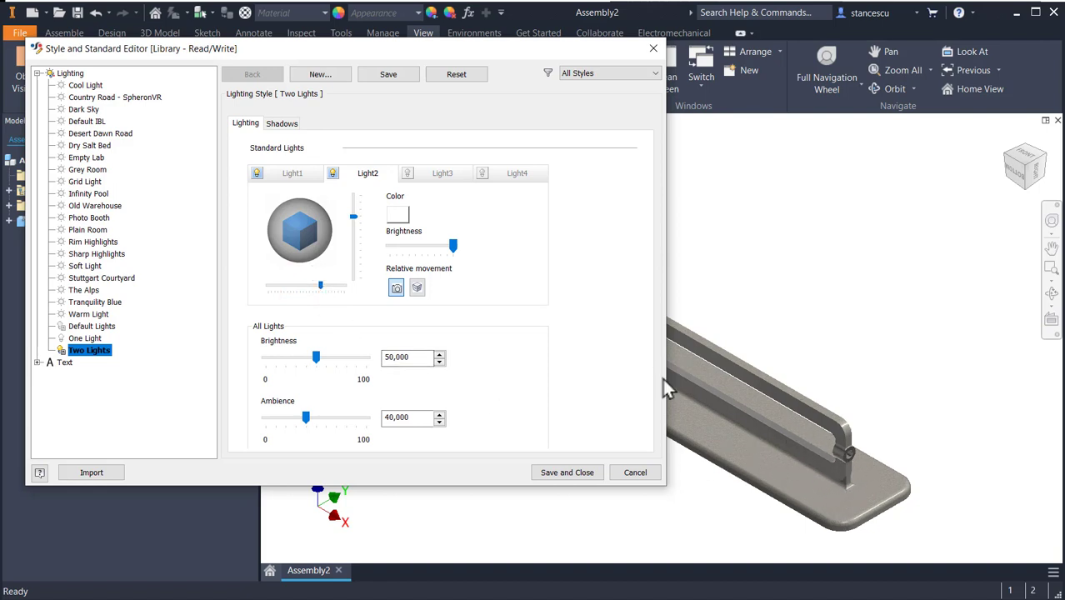
Save and close the edited Two Lights style and turn on shadows for the view.
click(566, 473)
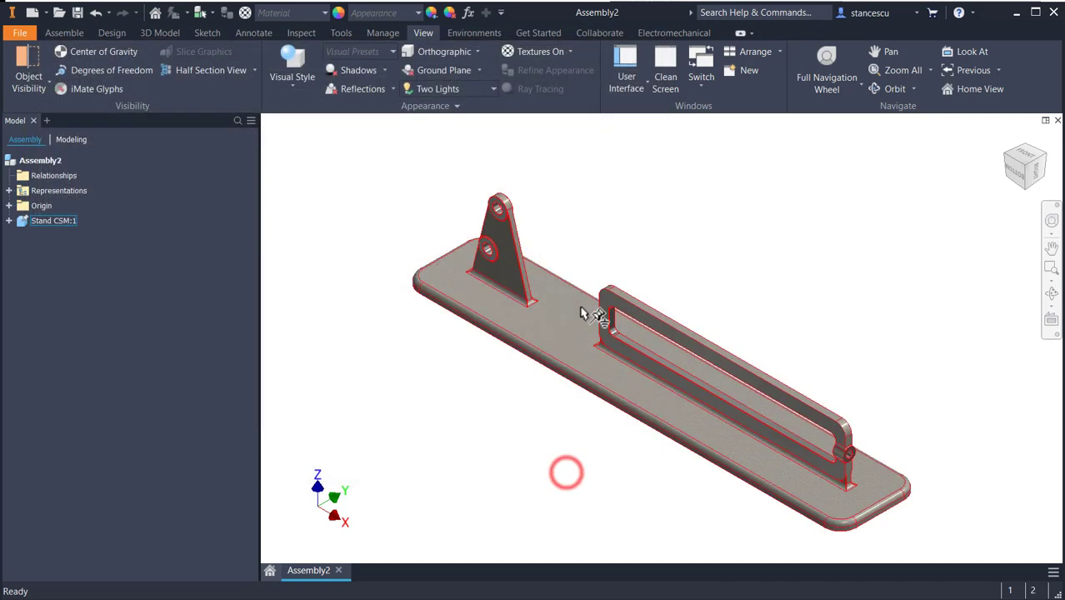
click(338, 72)
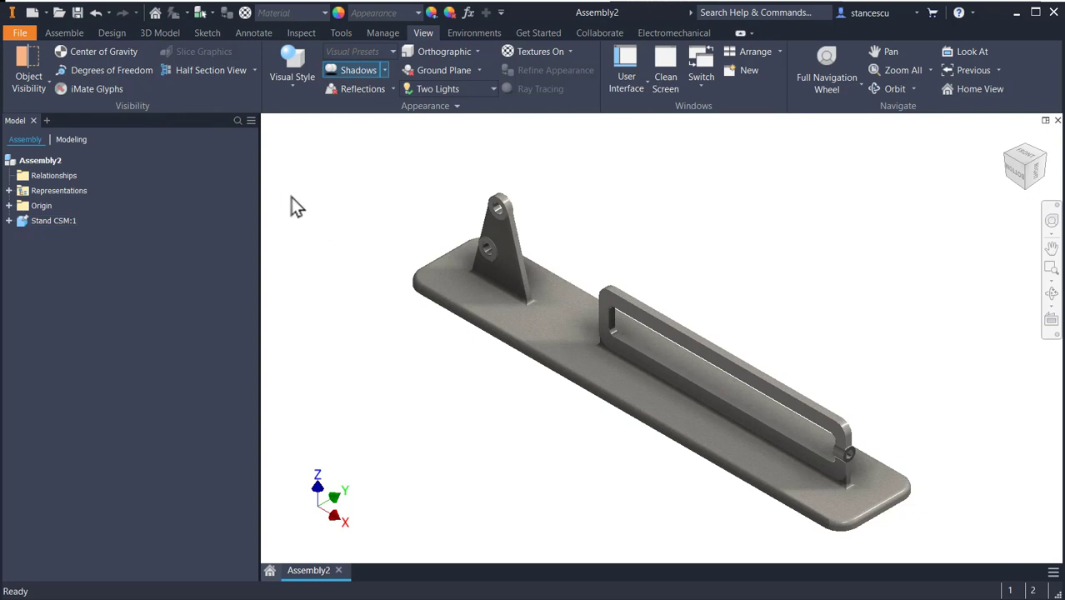
Place one instance of Crank CSM.ipt in free space beside the stand's triangular bracket.
click(60, 33)
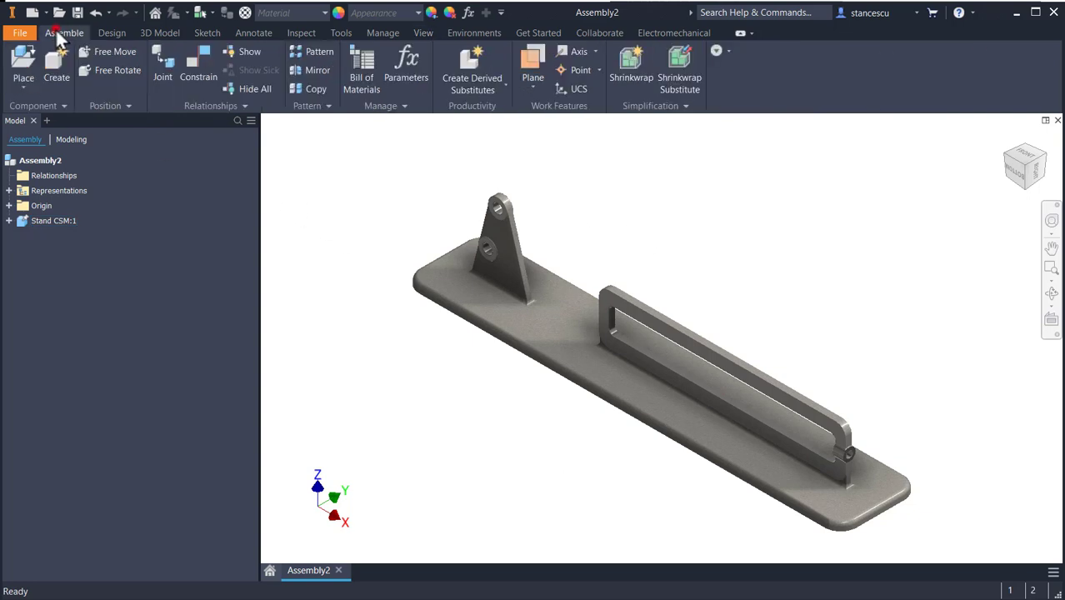
click(21, 65)
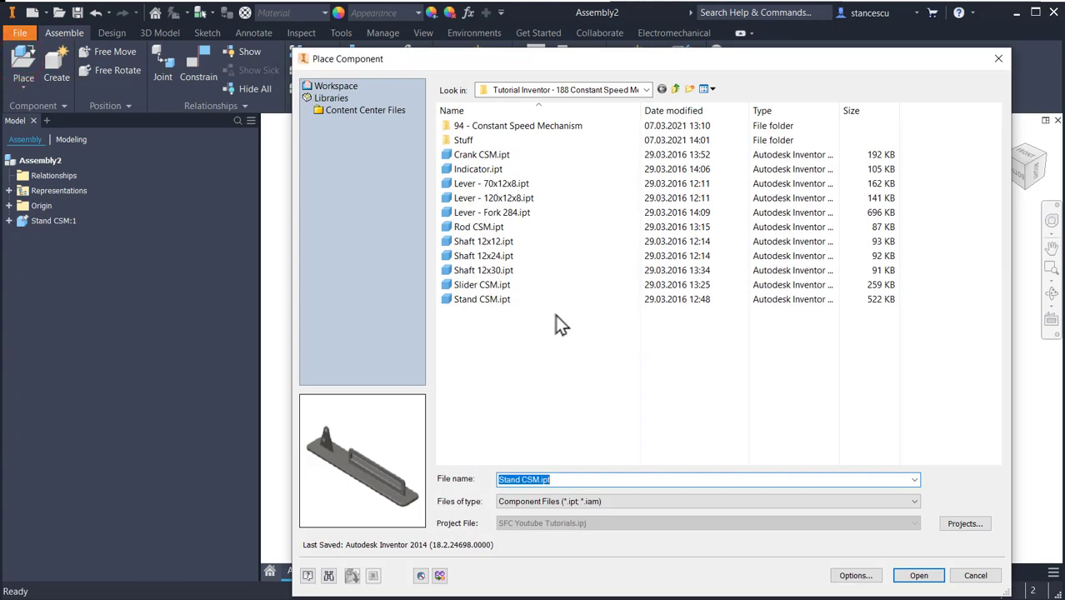
double_click(467, 158)
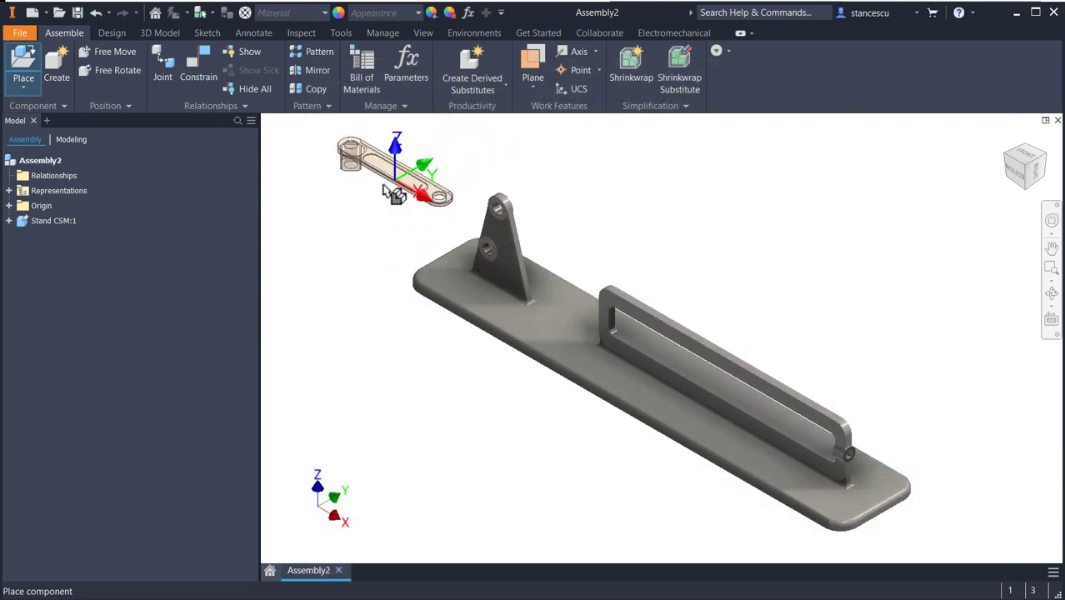
click(366, 198)
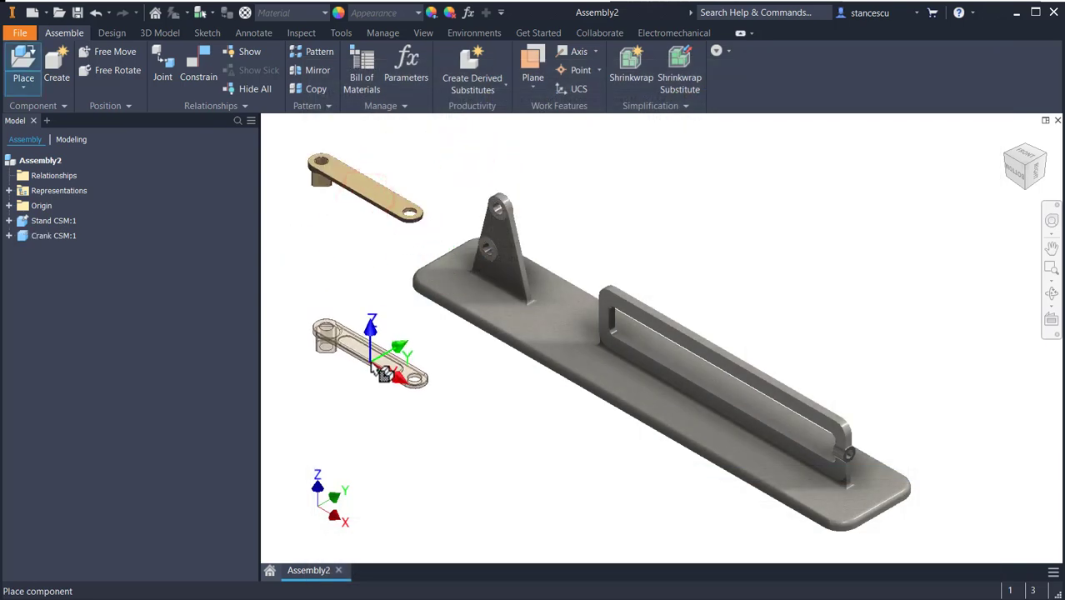
key(Escape)
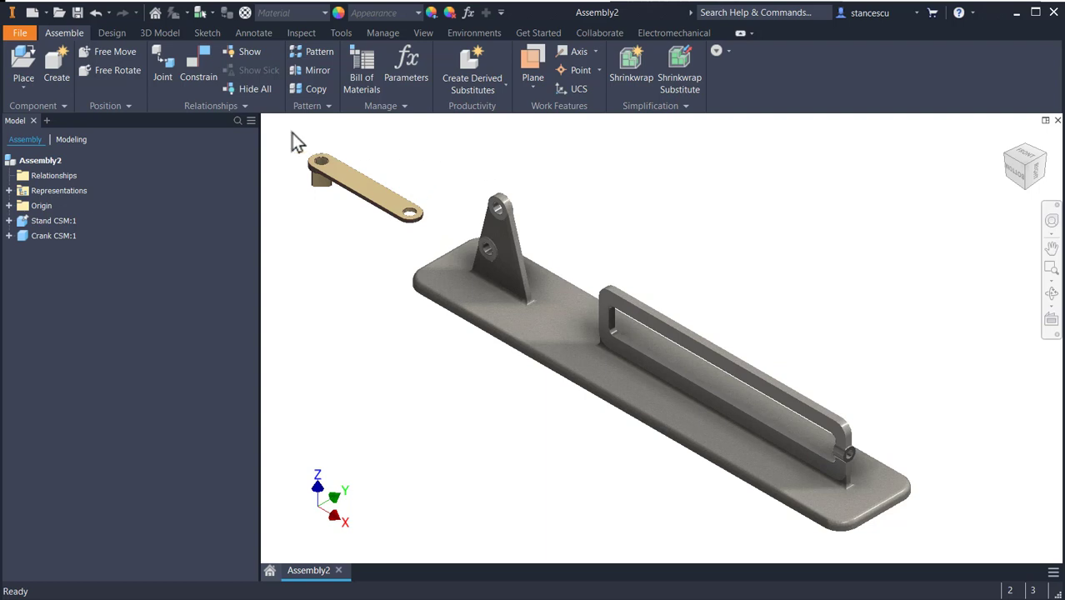
Insert-constrain the hole at the crank's square-boss end to the bracket's upper hole with 0 mm offset, and swing the crank around it.
click(196, 66)
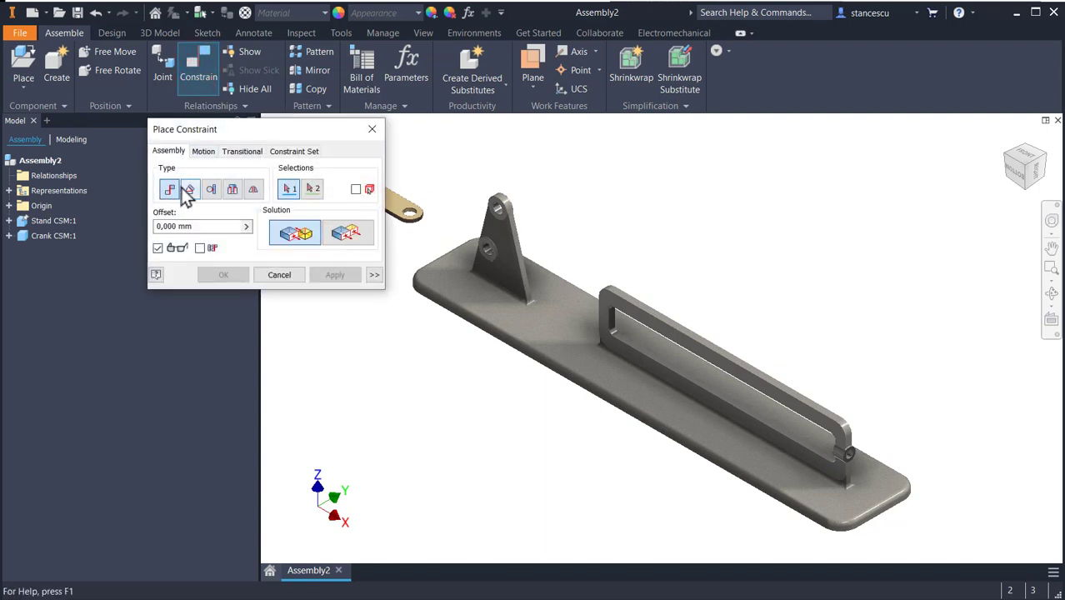
click(232, 189)
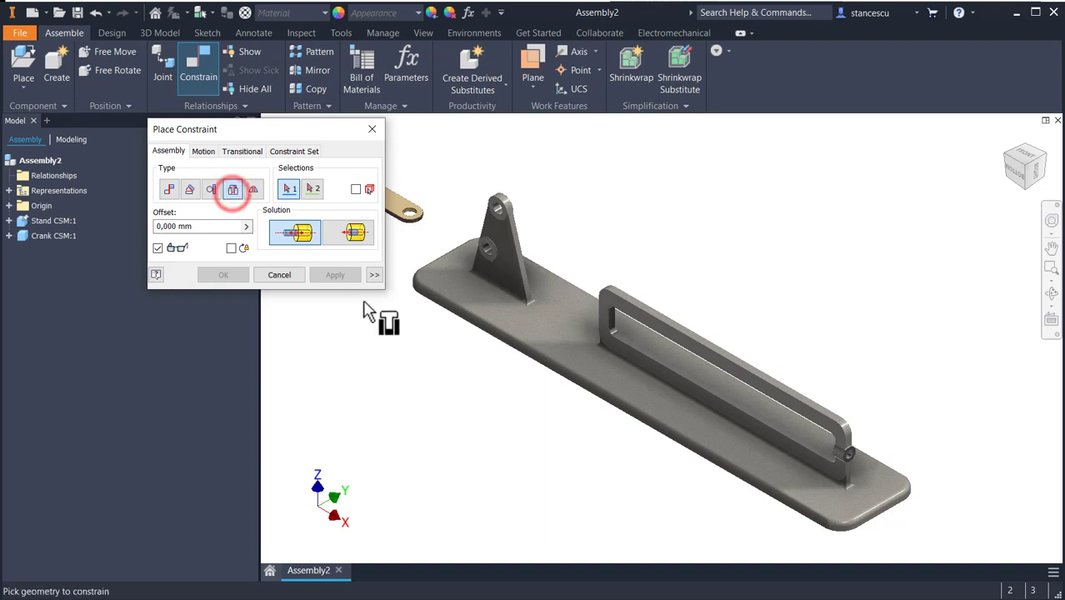
middle_drag(368, 309, 503, 376)
scroll(473, 271, up, 3)
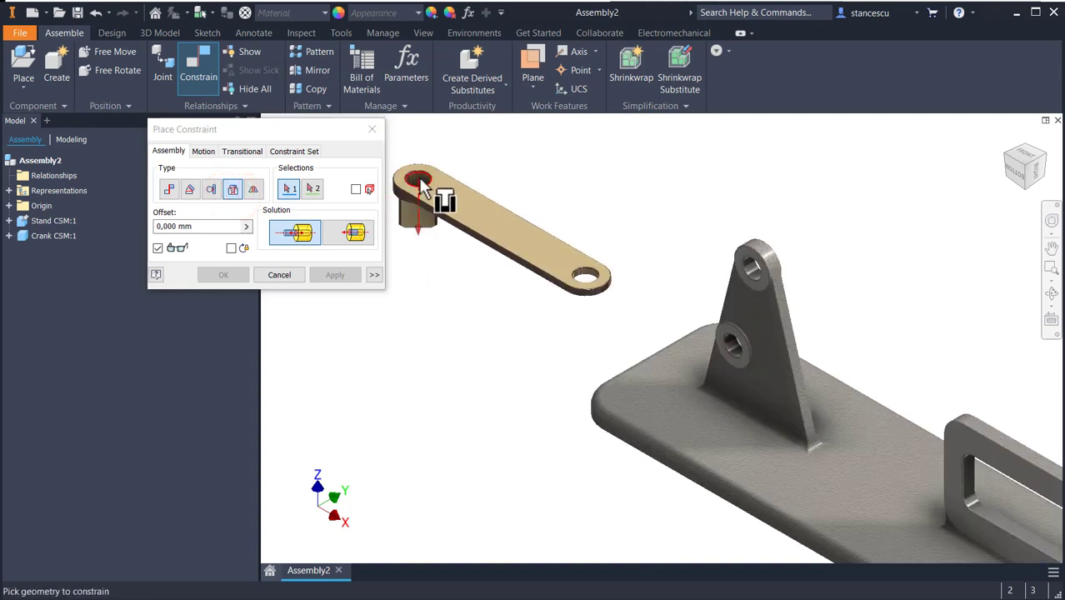
scroll(421, 184, up, 3)
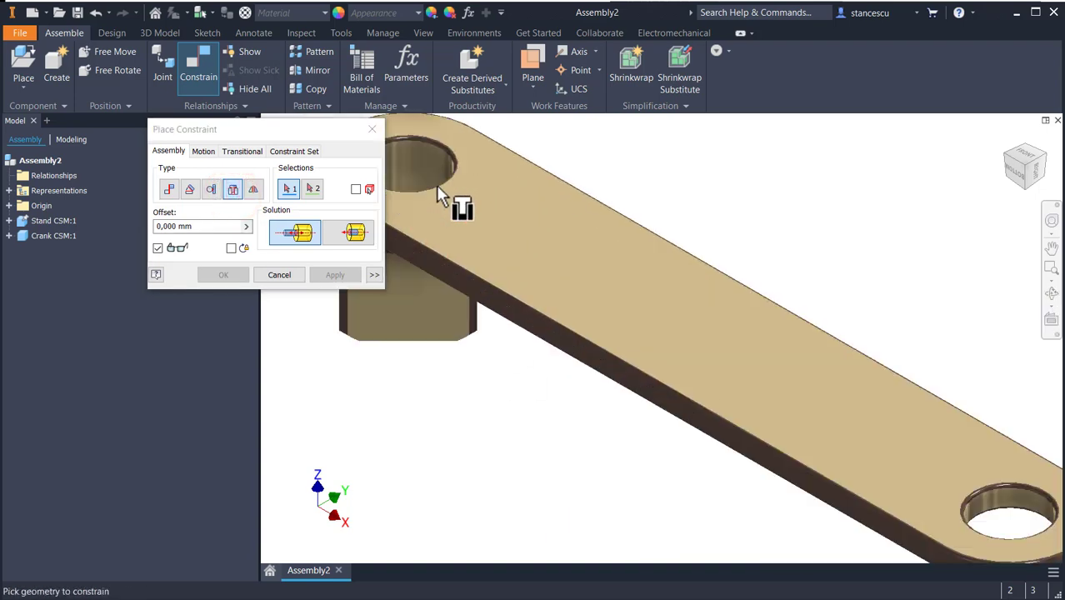
scroll(425, 184, up, 3)
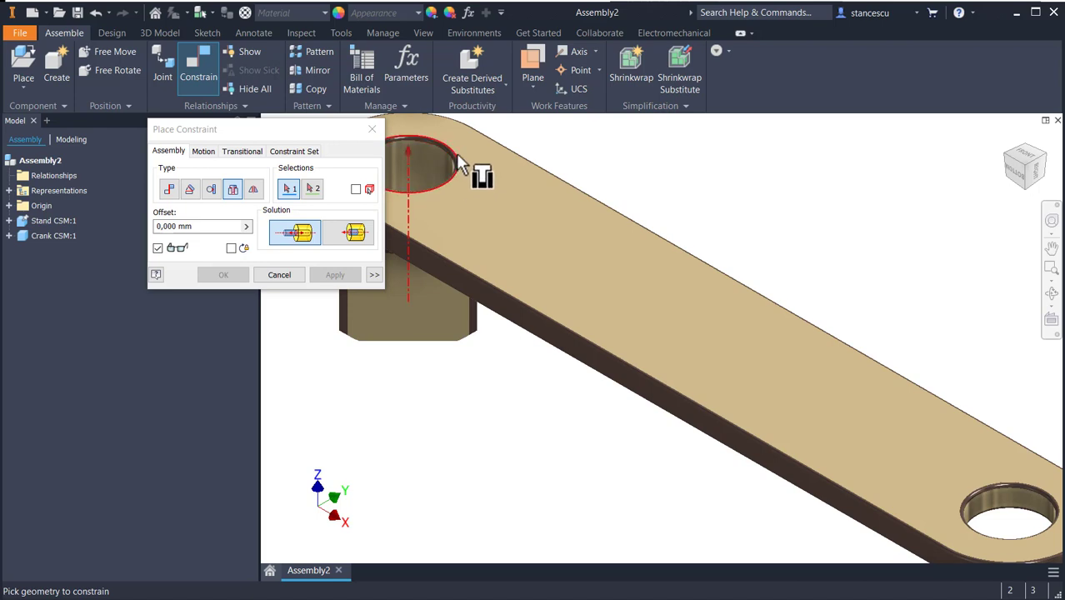
click(456, 152)
scroll(558, 337, down, 8)
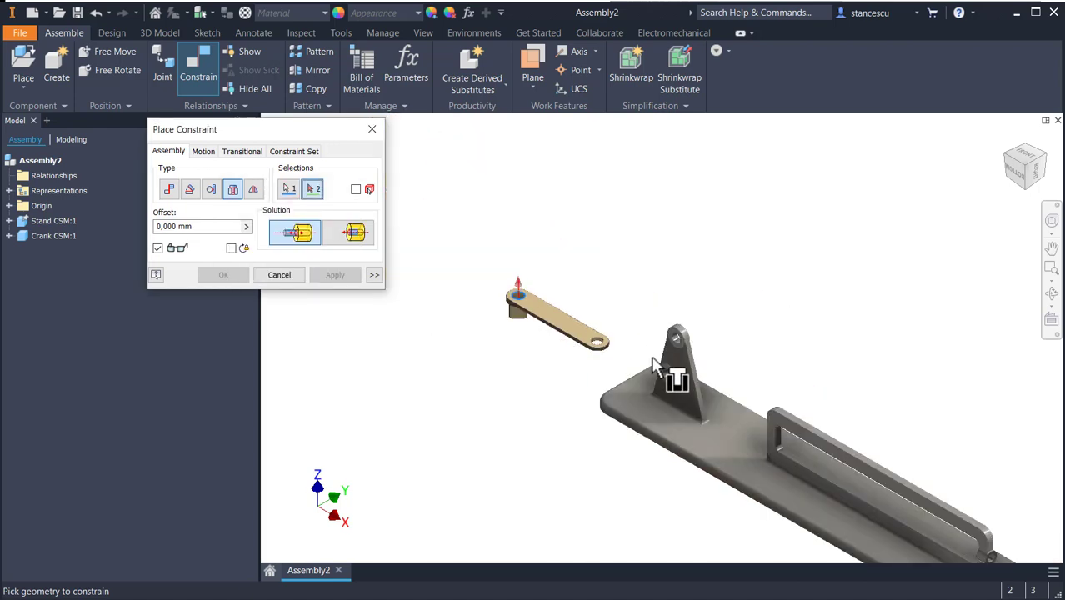
scroll(653, 359, up, 2)
scroll(694, 335, up, 2)
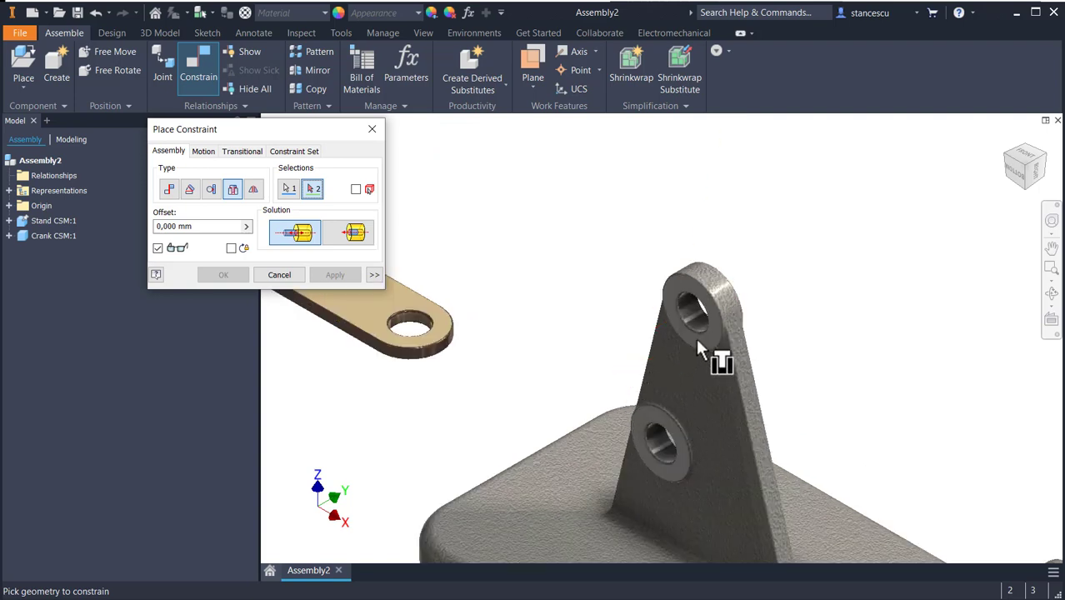
scroll(695, 335, up, 2)
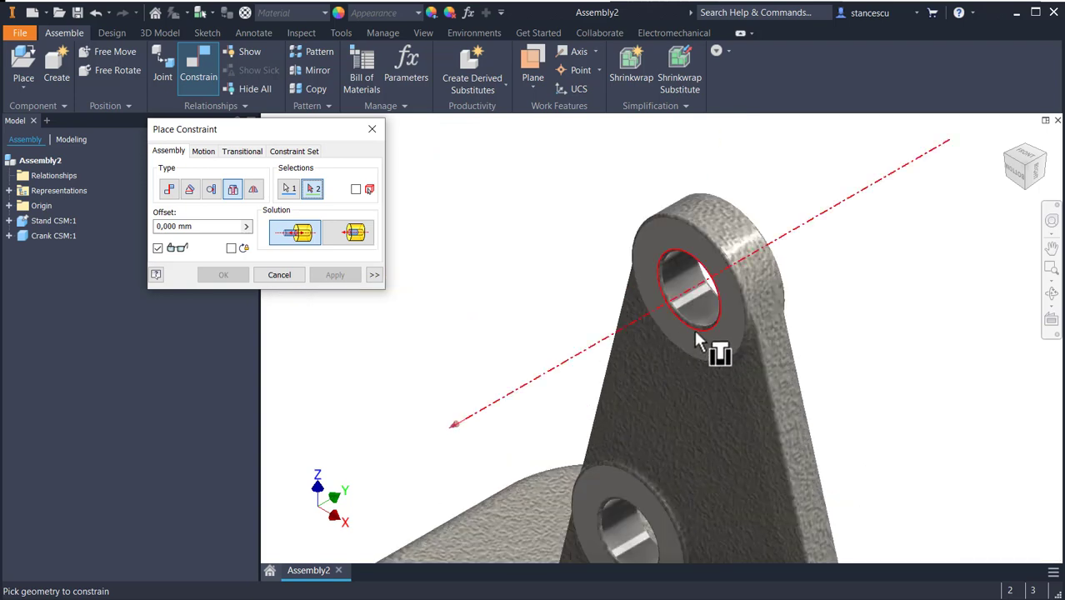
click(695, 331)
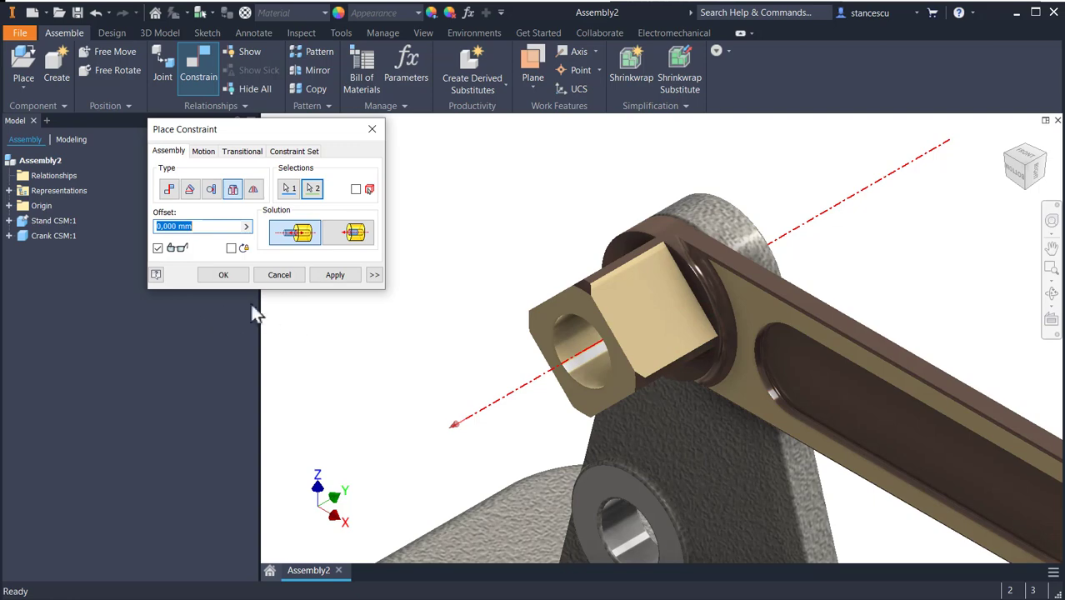
click(330, 275)
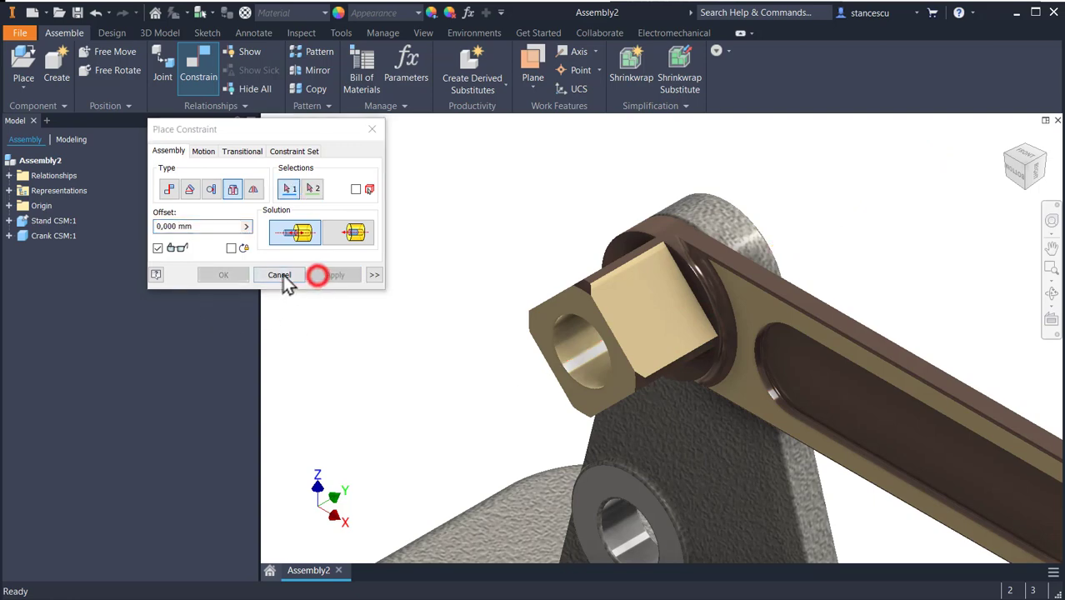
click(280, 274)
drag(779, 409, 541, 292)
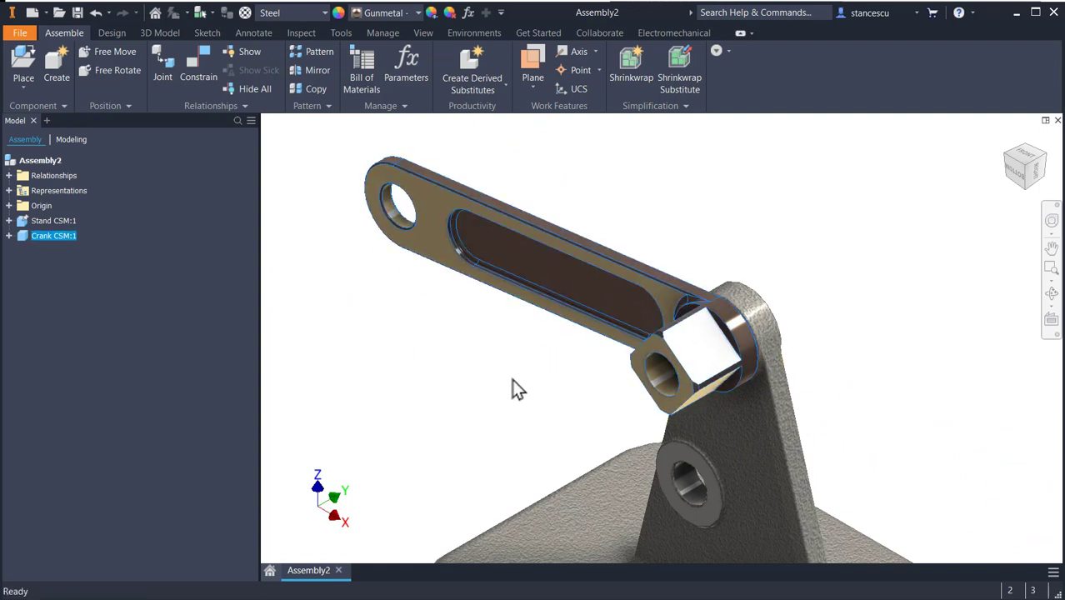
Place one instance of Lever - 70x12x8.ipt in free space beside the crank.
click(419, 351)
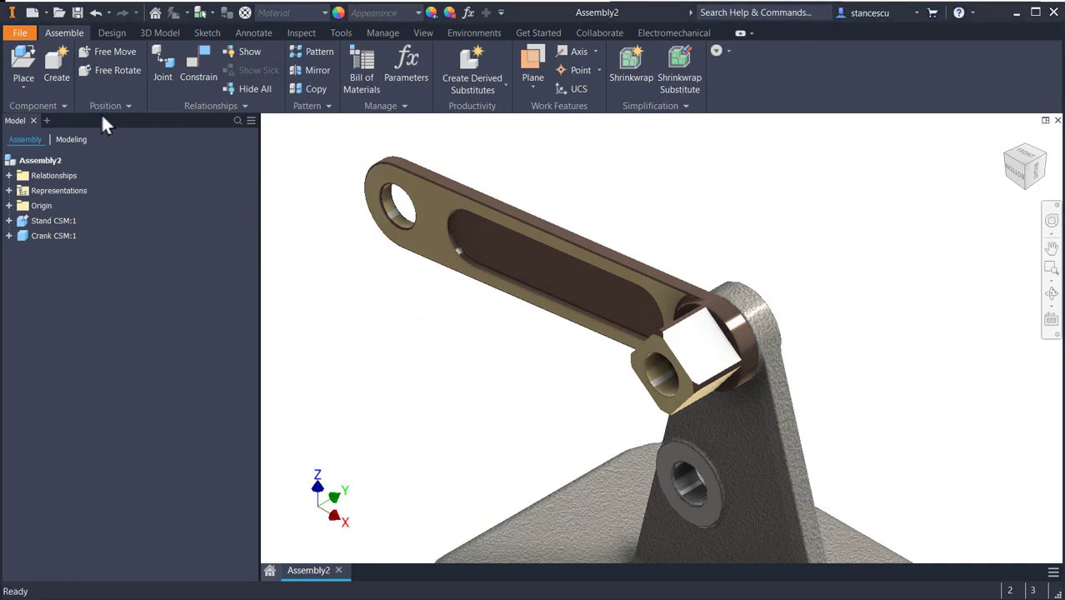
click(28, 60)
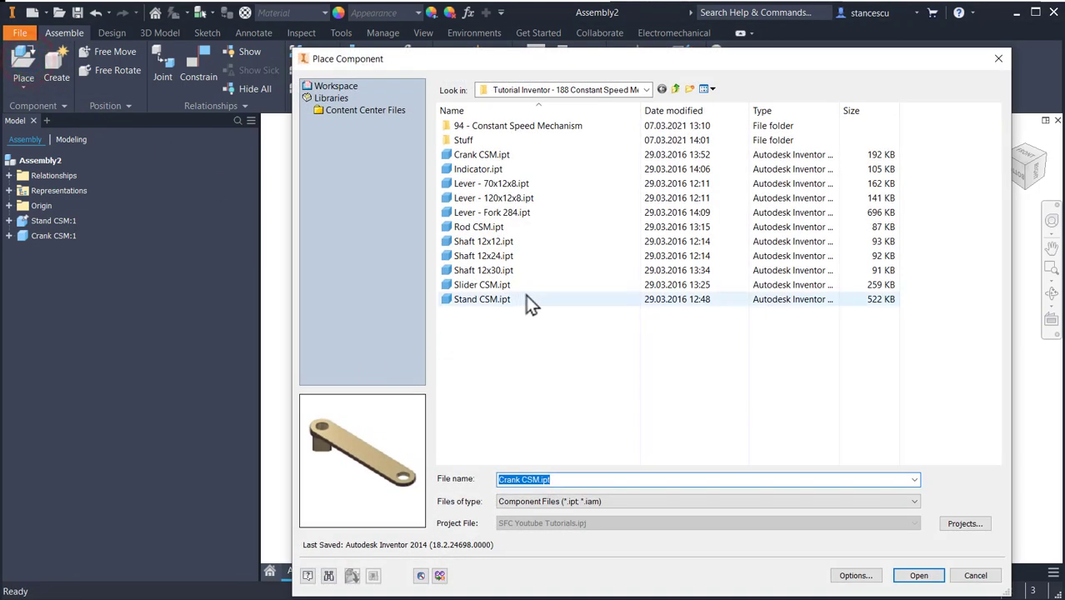
double_click(466, 185)
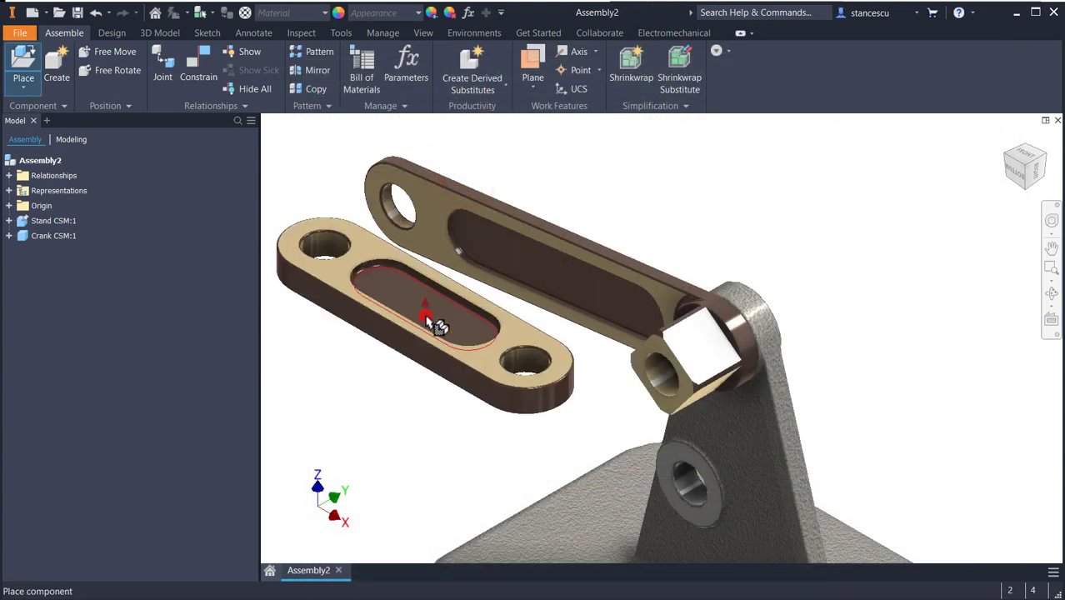
click(426, 320)
key(Escape)
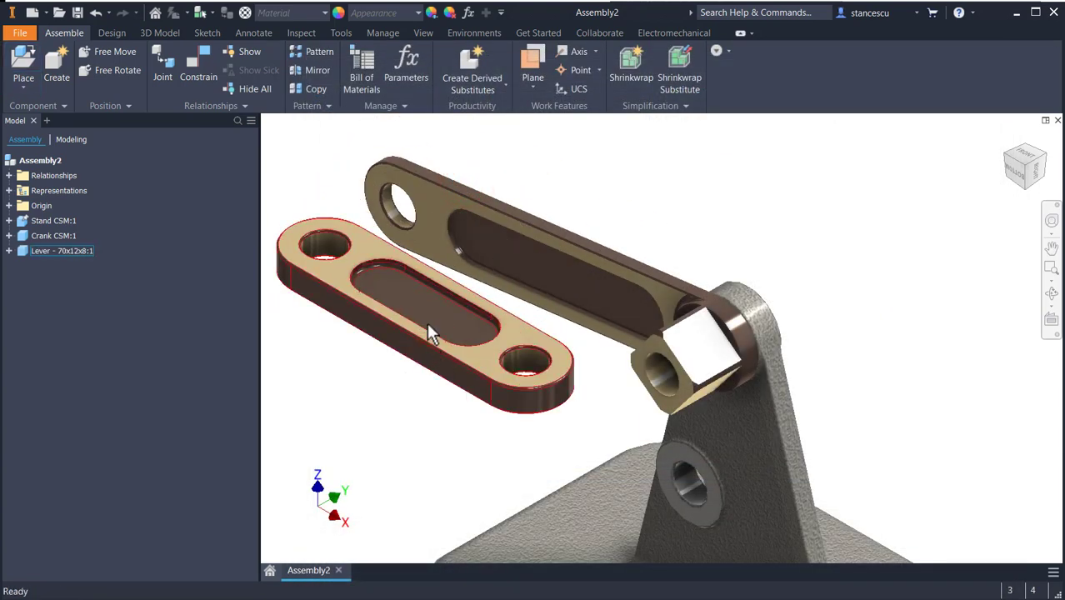
Insert-constrain an end hole of the 70x12x8 lever to the back of the crank's free-end hole with 0 mm offset, and swing the lever outward.
scroll(285, 190, up, 5)
mouse_move(387, 214)
middle_down()
mouse_move(416, 283)
mouse_move(379, 230)
middle_up()
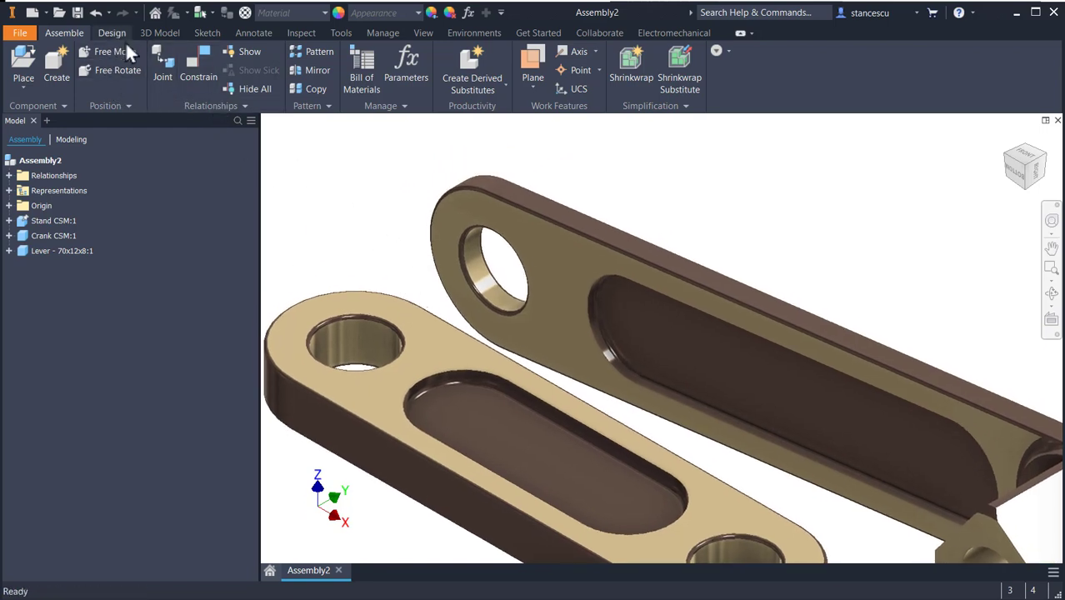
click(199, 63)
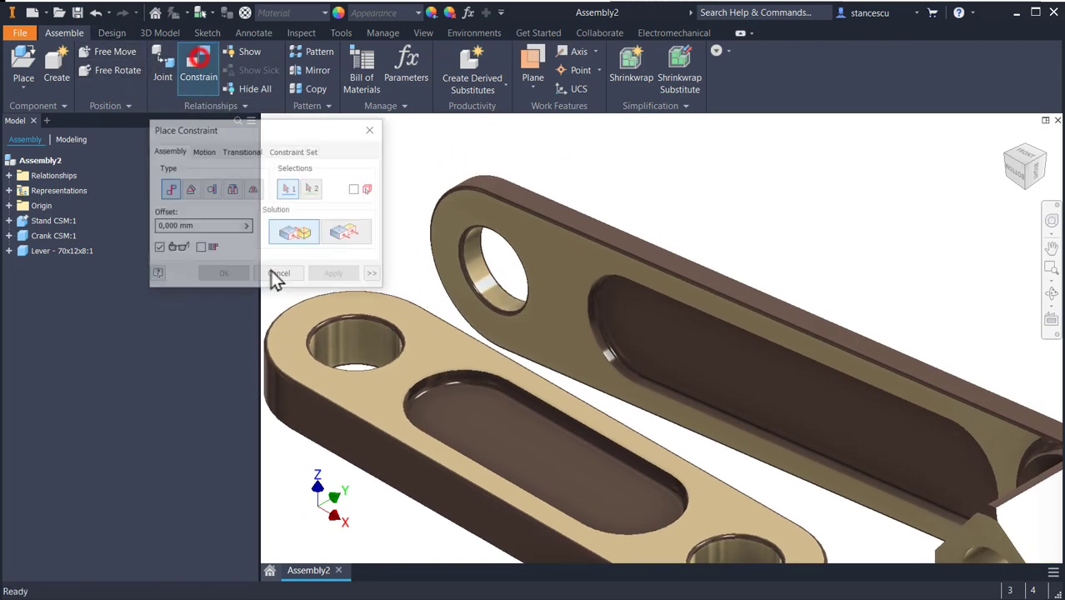
click(233, 190)
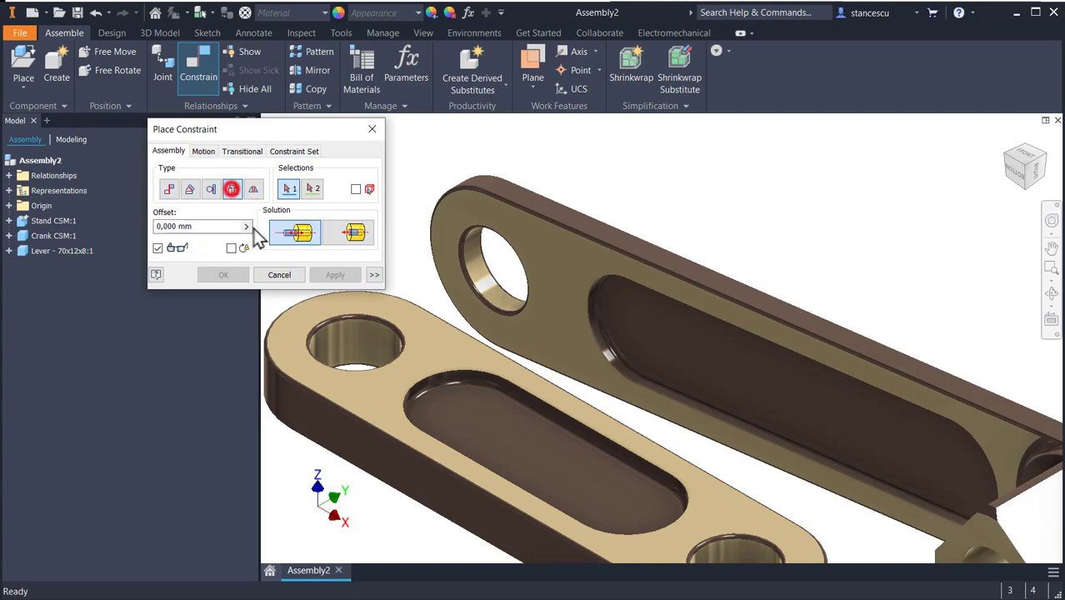
click(388, 320)
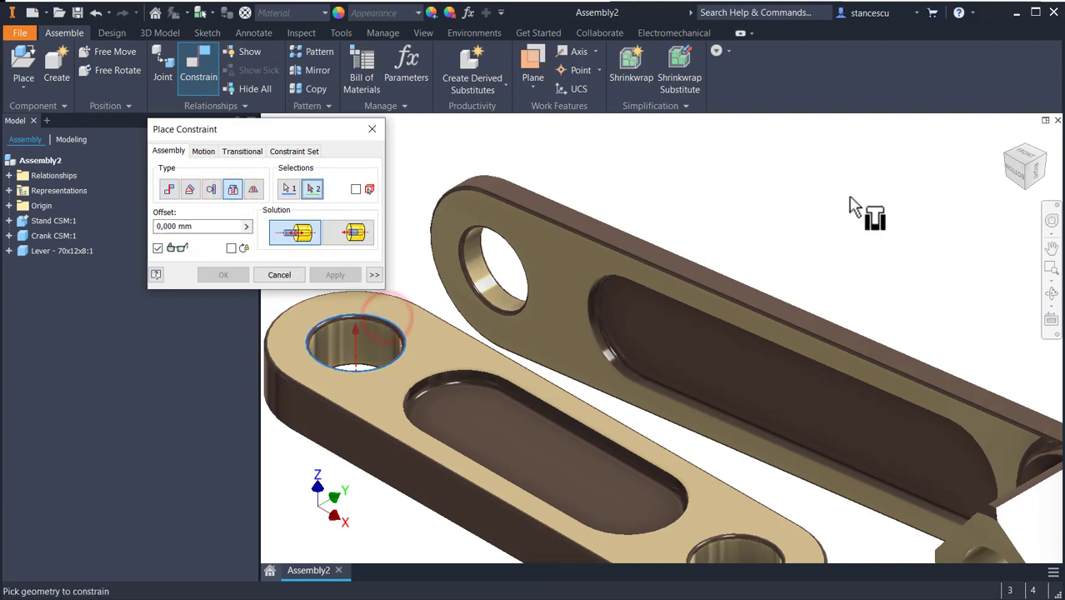
shift+middle_drag(838, 206, 766, 237)
scroll(822, 193, up, 8)
scroll(771, 239, down, 6)
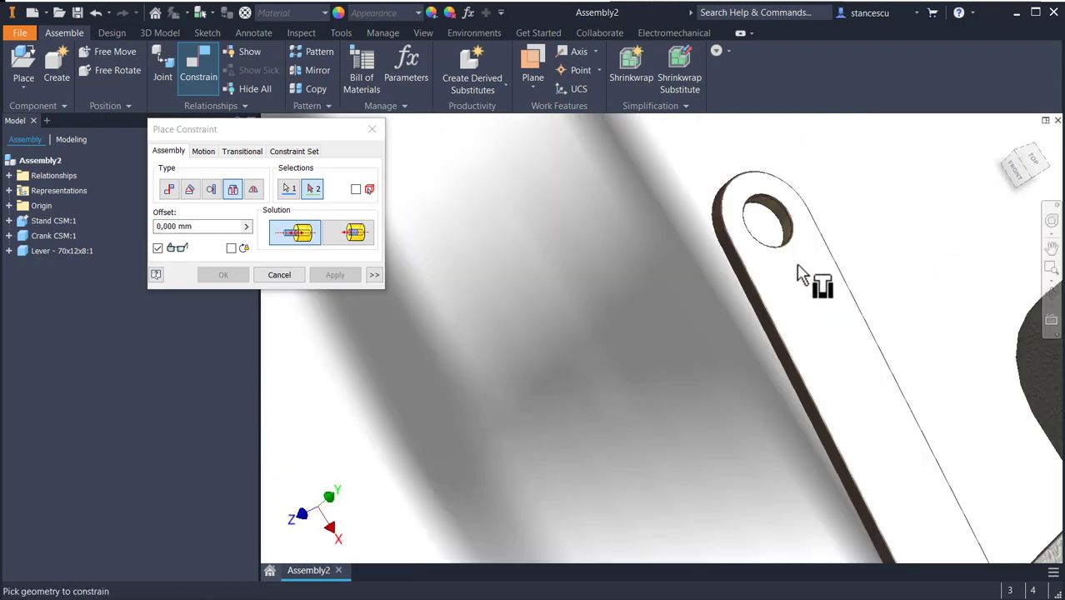
click(797, 248)
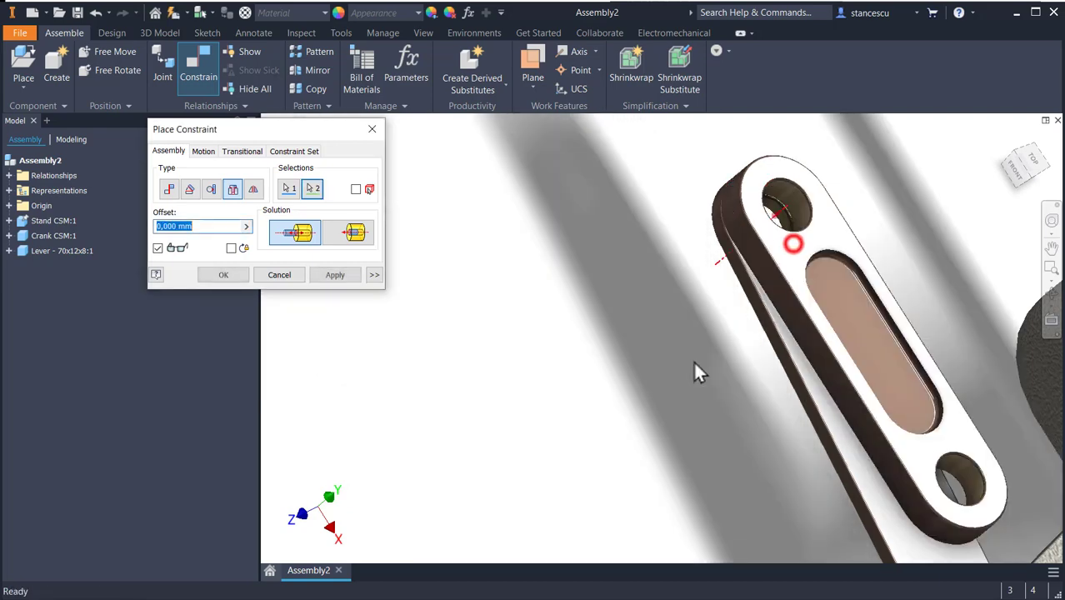
click(227, 275)
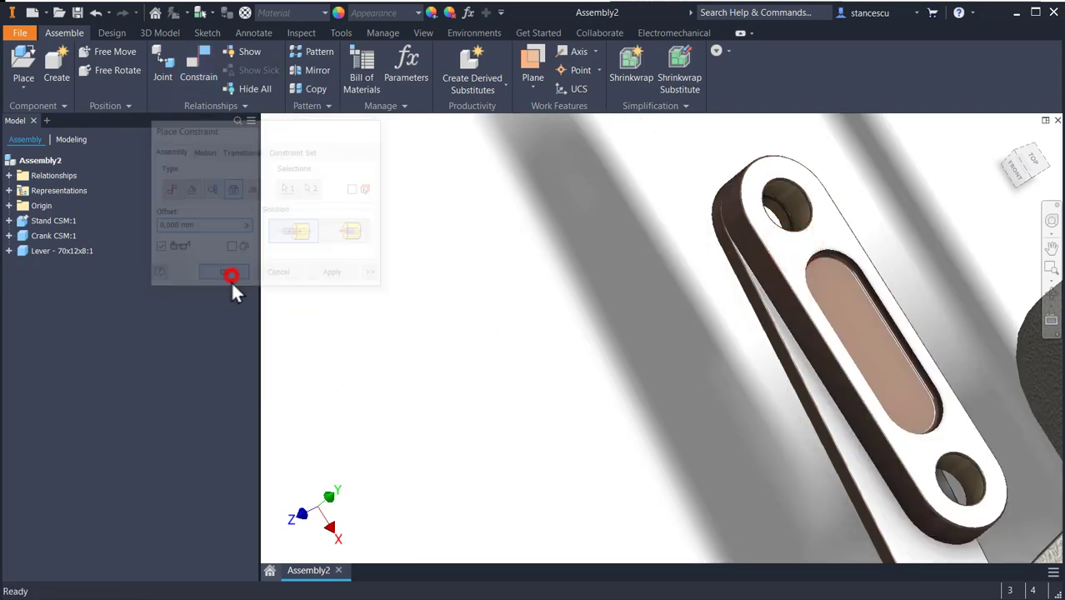
drag(952, 529, 586, 510)
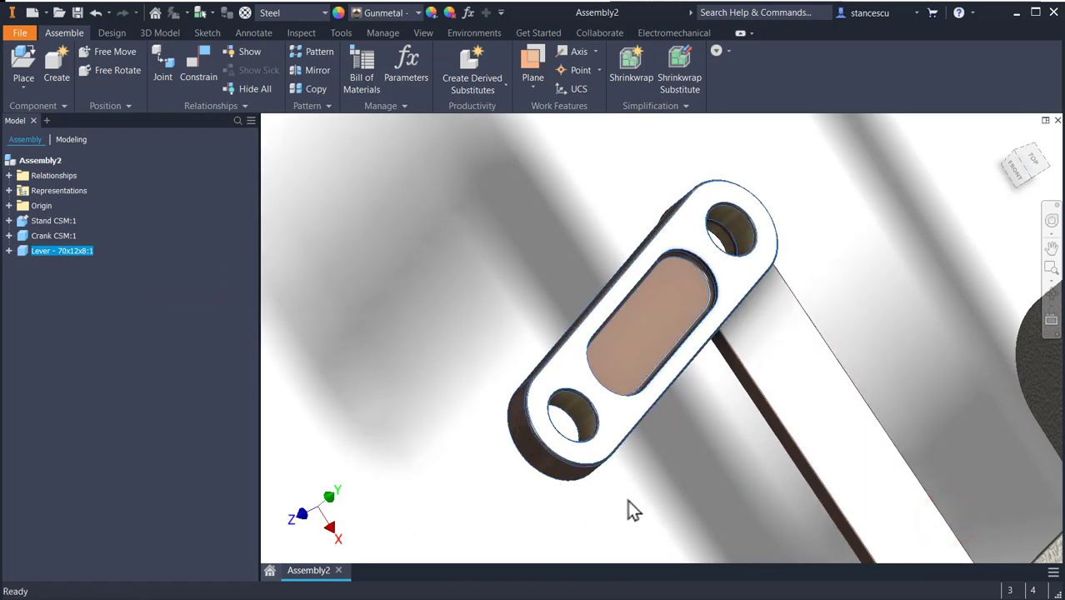
Place one instance of Lever - 120x12x8.ipt in free space beside the 70x12x8 lever.
key(F6)
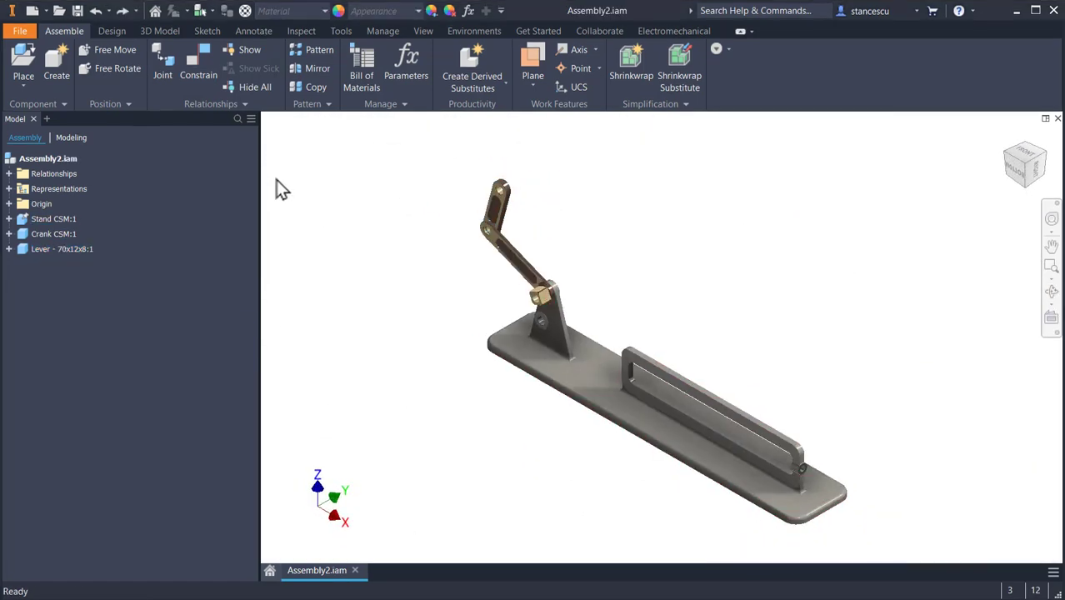
click(25, 67)
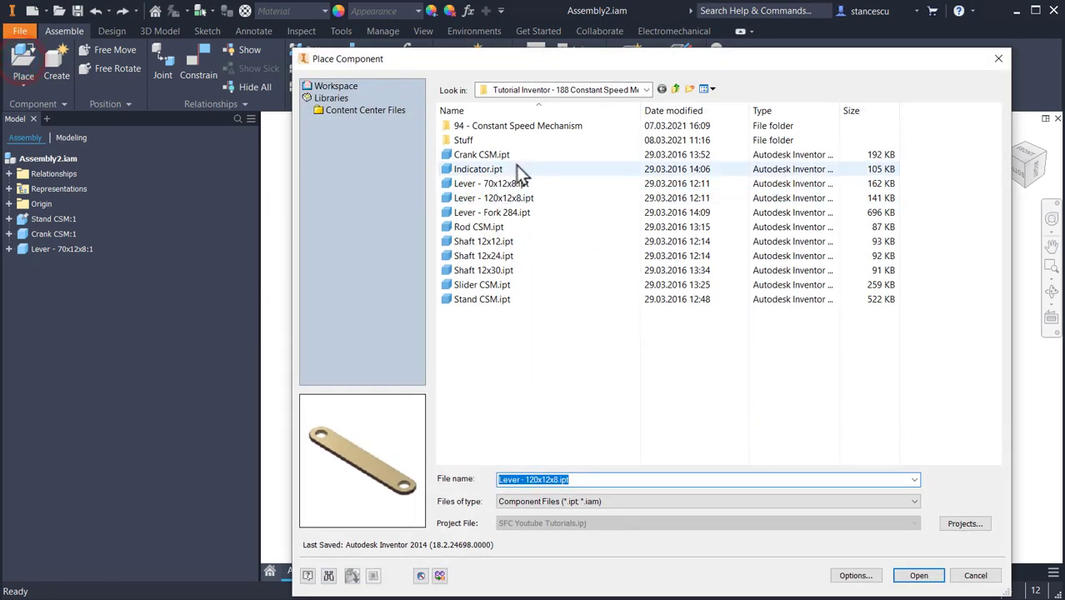
double_click(489, 200)
click(574, 236)
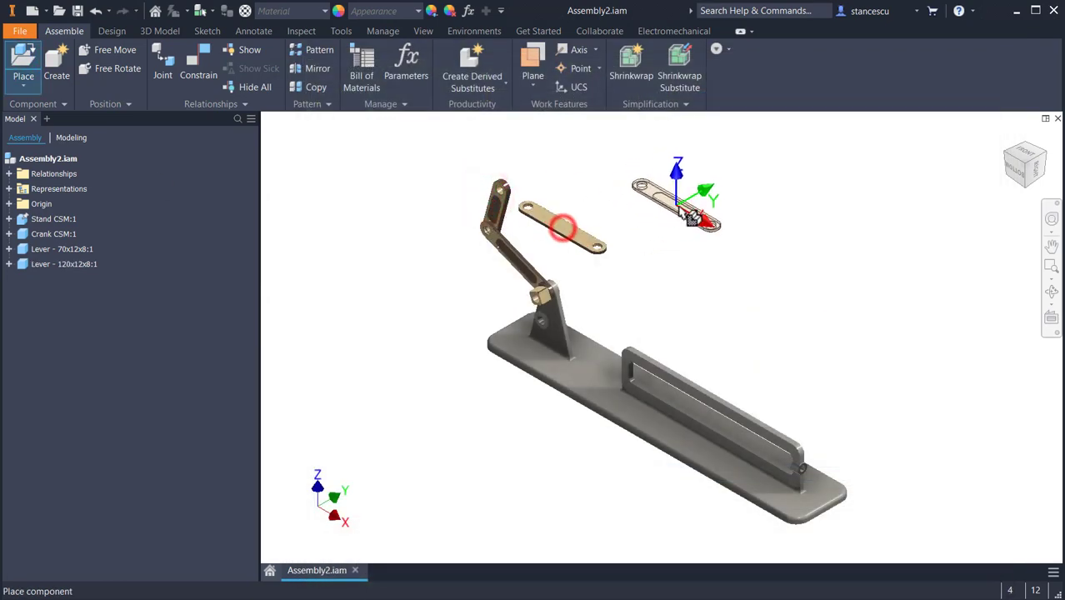
key(Escape)
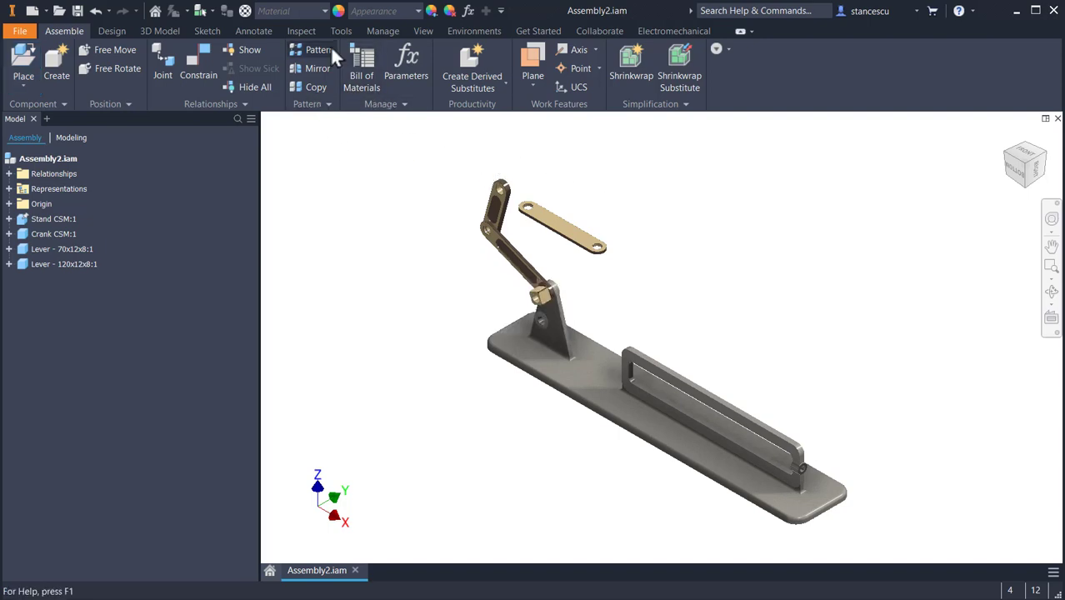
Insert-constrain the hole on the 120x12x8 lever's flat face to the 70x12x8 lever's free-end hole with 0 mm offset.
click(196, 75)
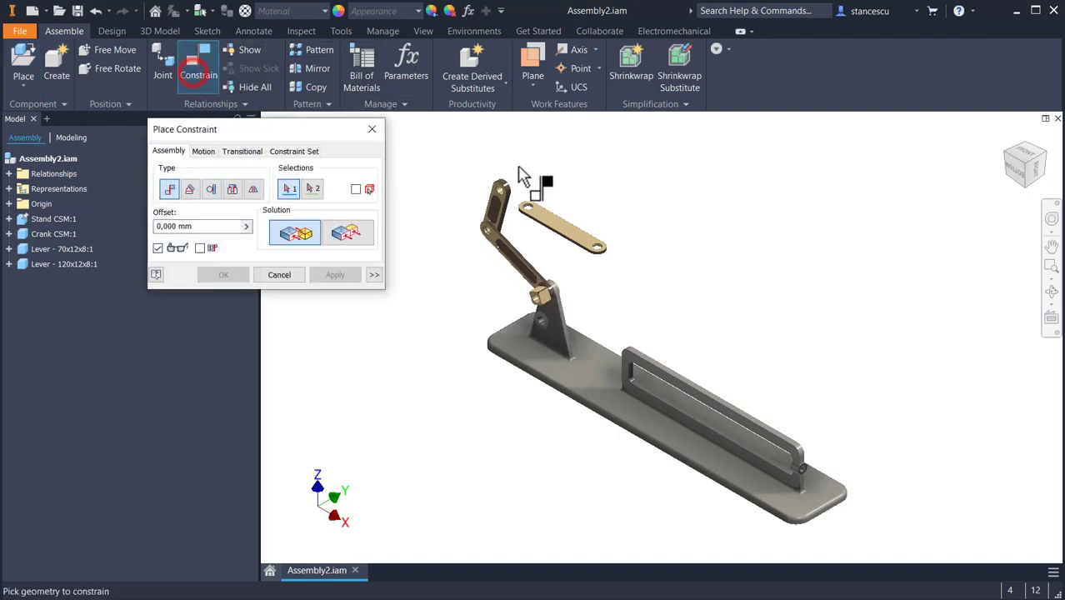
scroll(535, 195, up, 5)
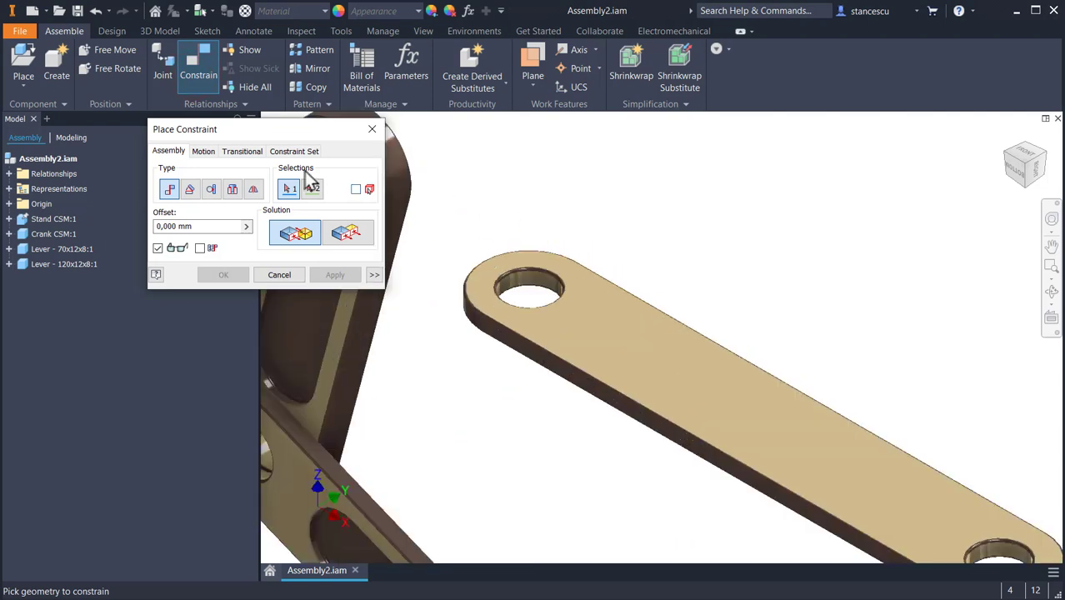
click(233, 189)
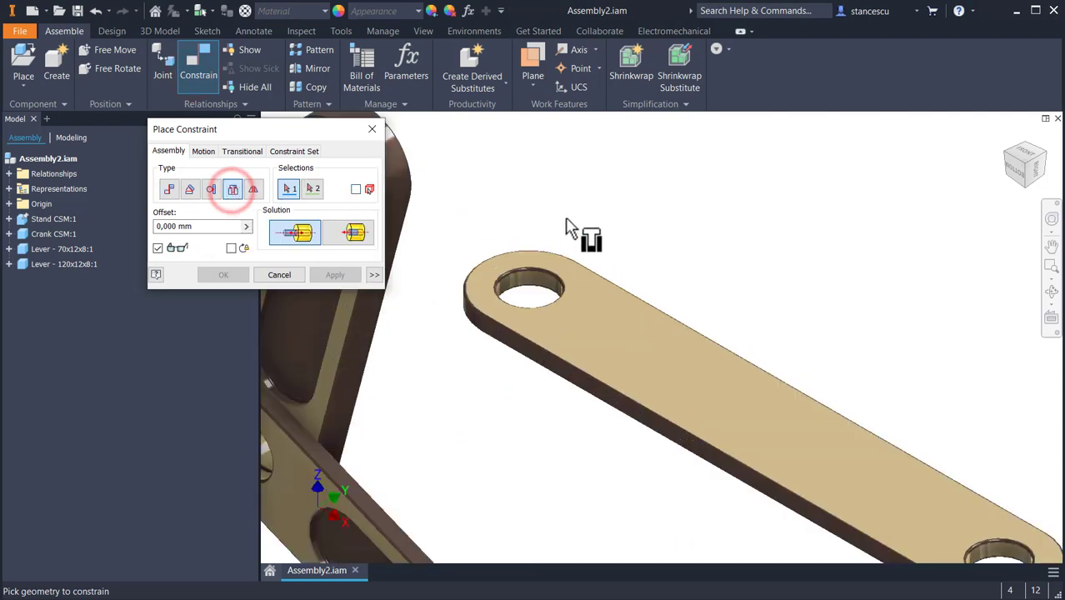
click(556, 278)
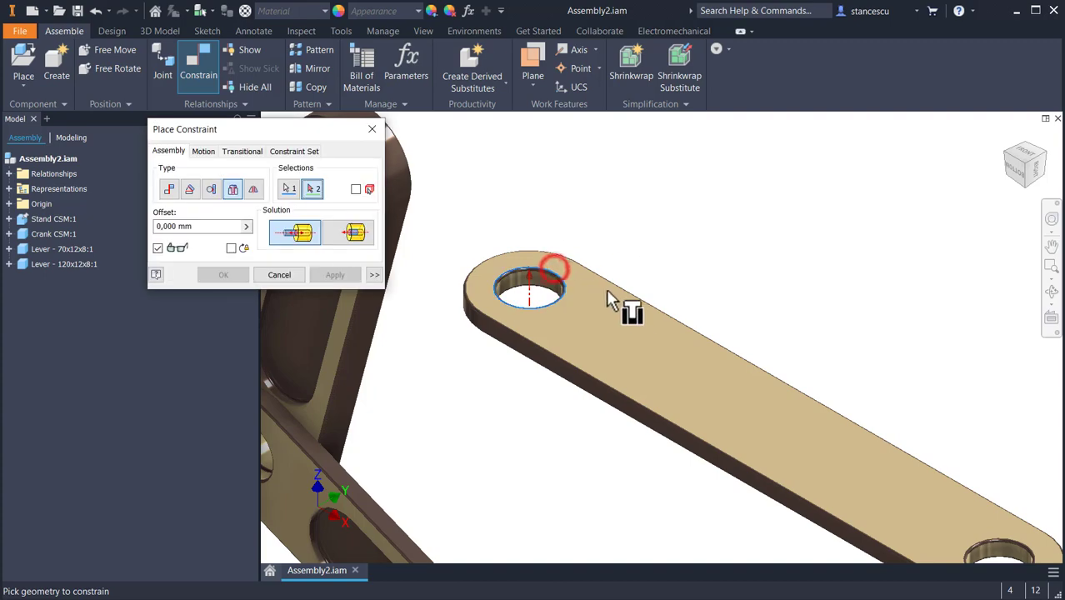
shift+middle_drag(623, 304, 854, 290)
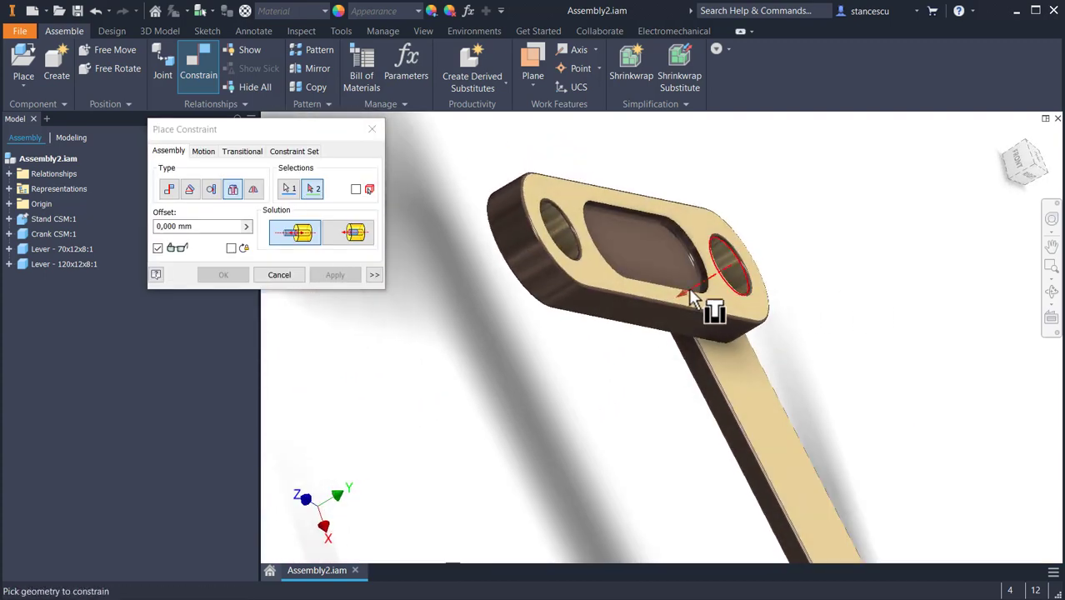
click(577, 257)
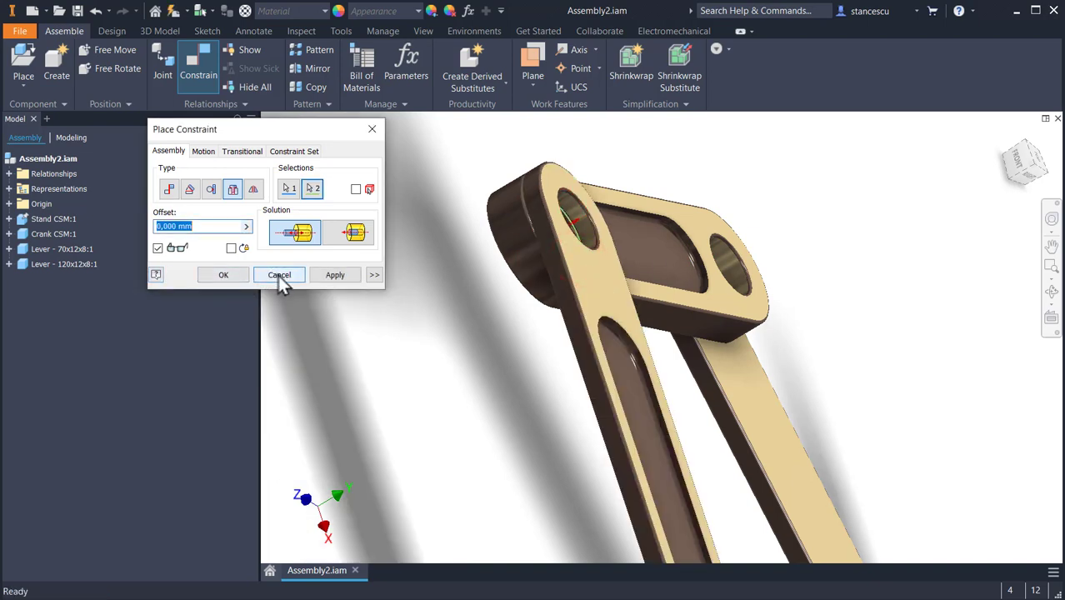
click(330, 275)
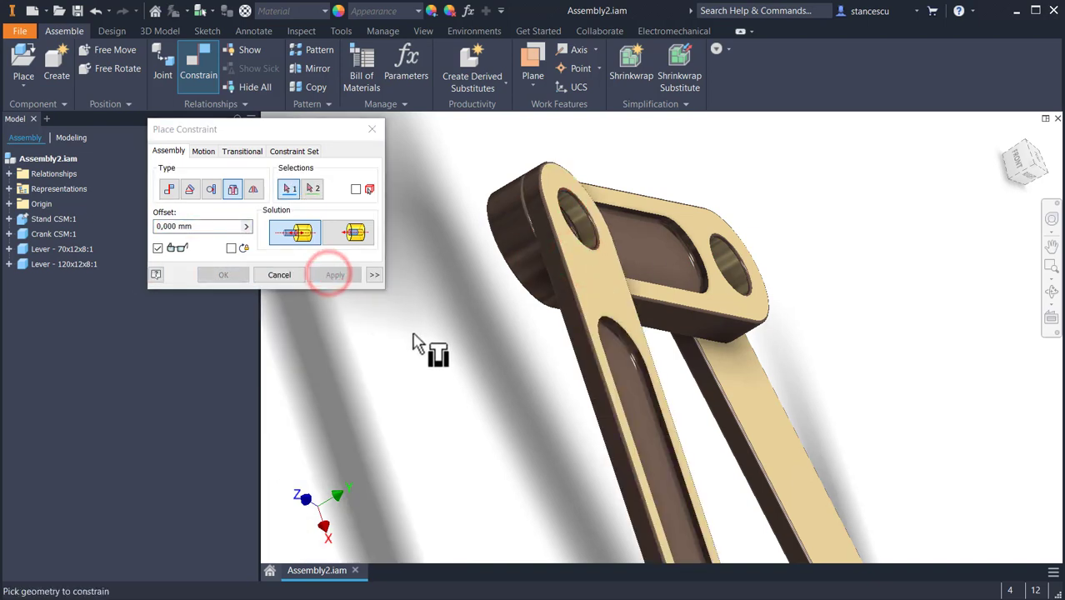
key(Escape)
Mate the axis of the 120x12x8 lever's free-end hole to the axis of the stand bracket's lower hole with 0 mm offset.
middle_drag(536, 417, 521, 312)
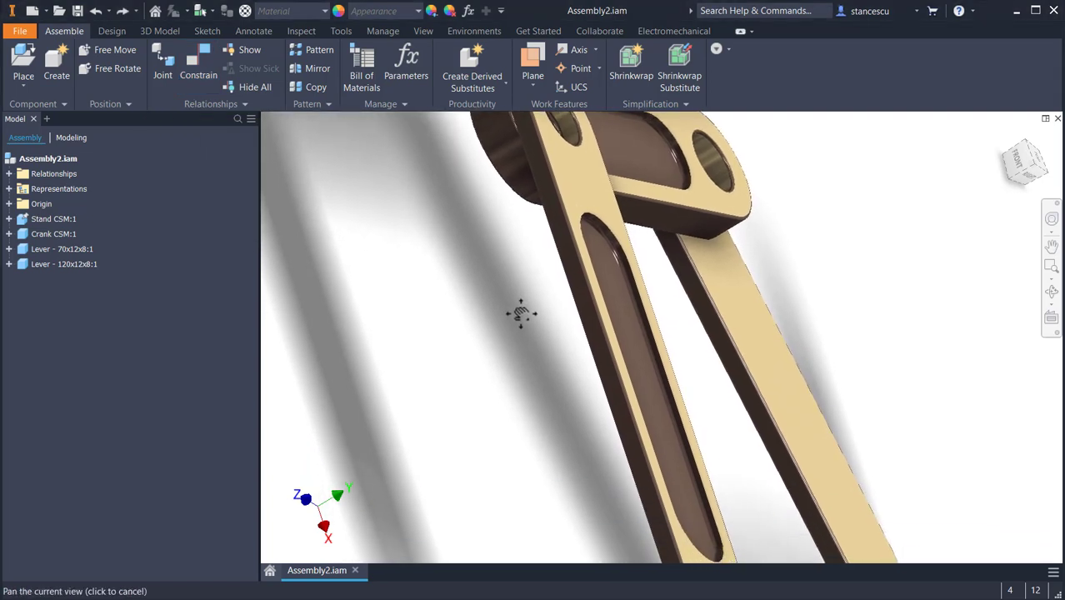
middle_drag(513, 416, 473, 205)
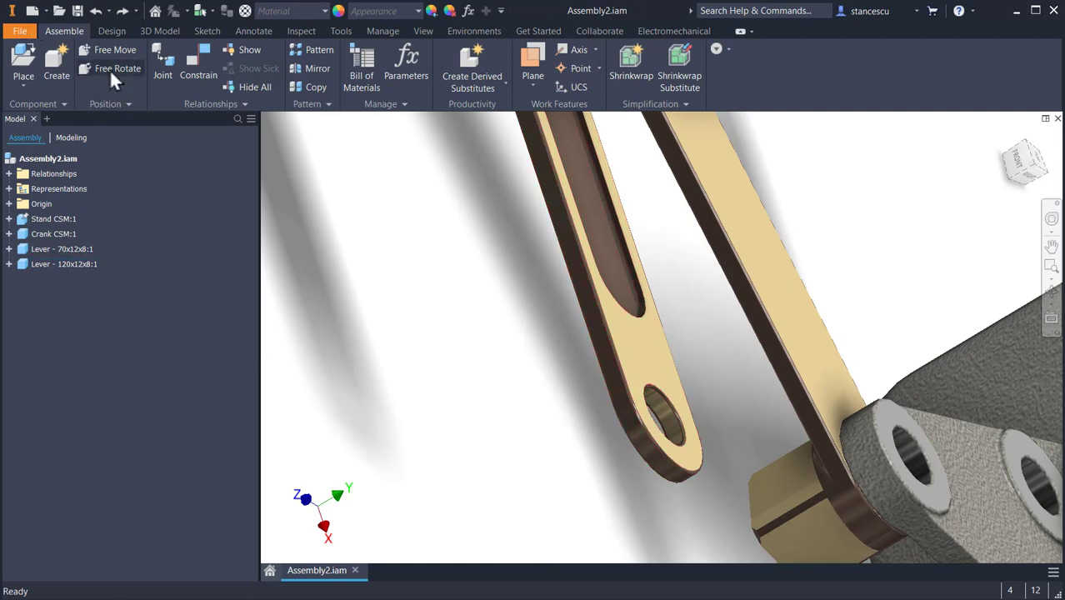
click(205, 61)
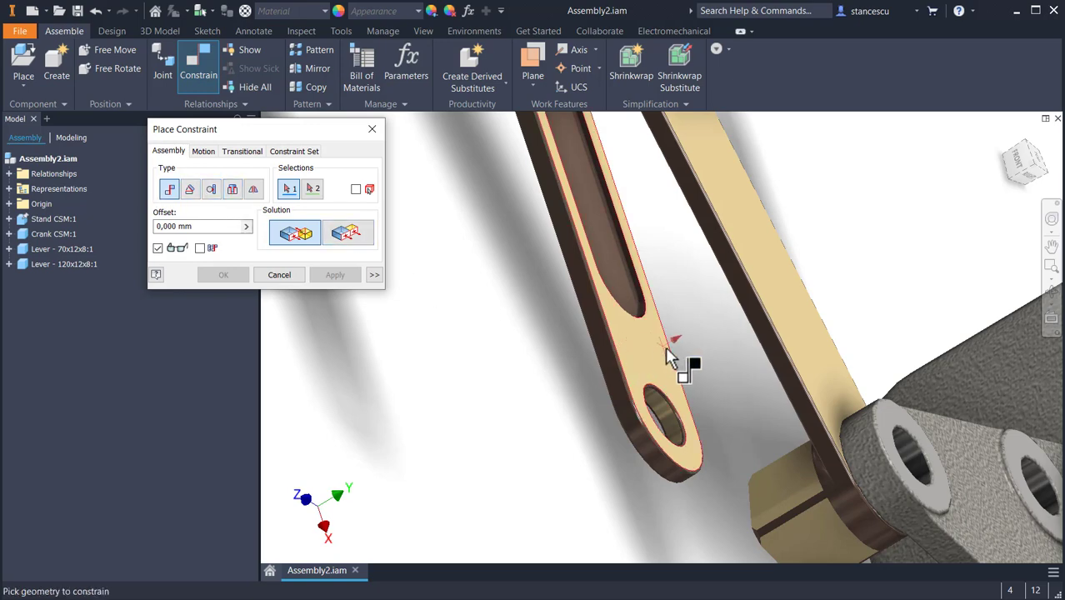
scroll(665, 346, down, 3)
click(647, 454)
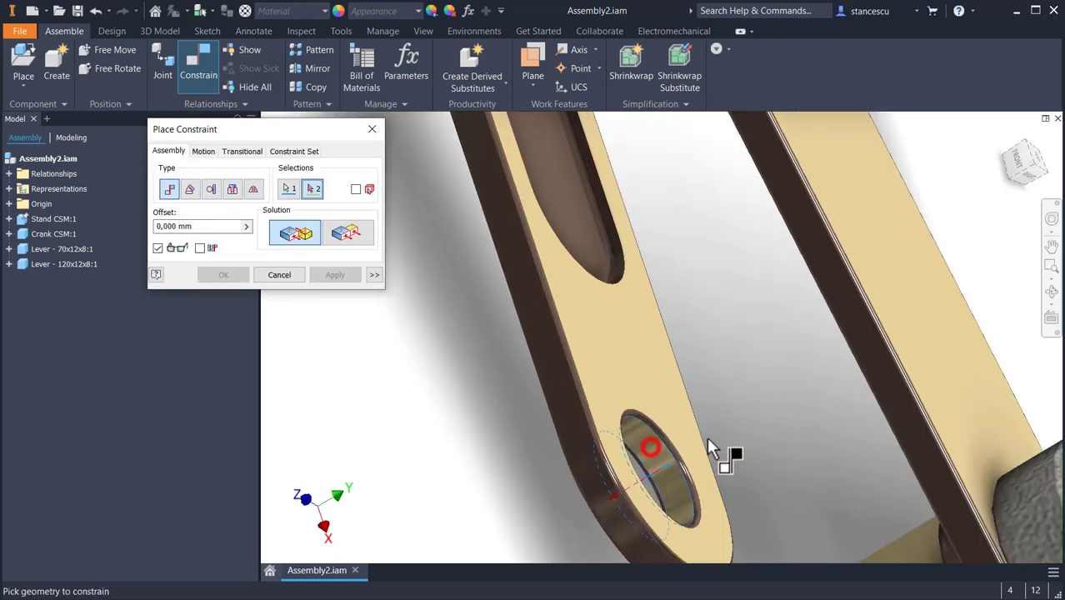
scroll(723, 434, up, 2)
middle_drag(750, 433, 552, 285)
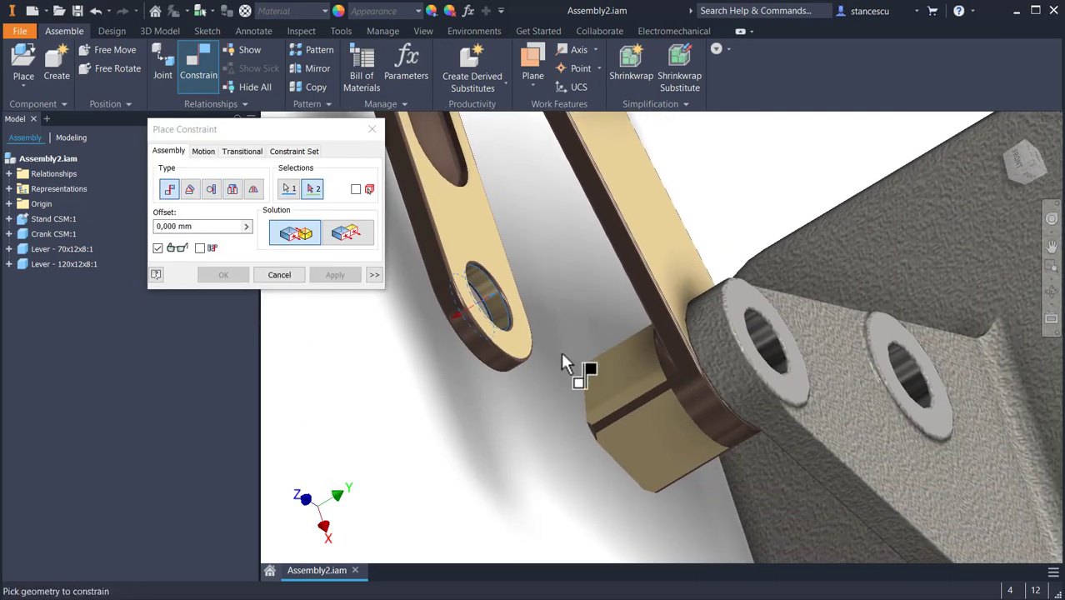
click(934, 385)
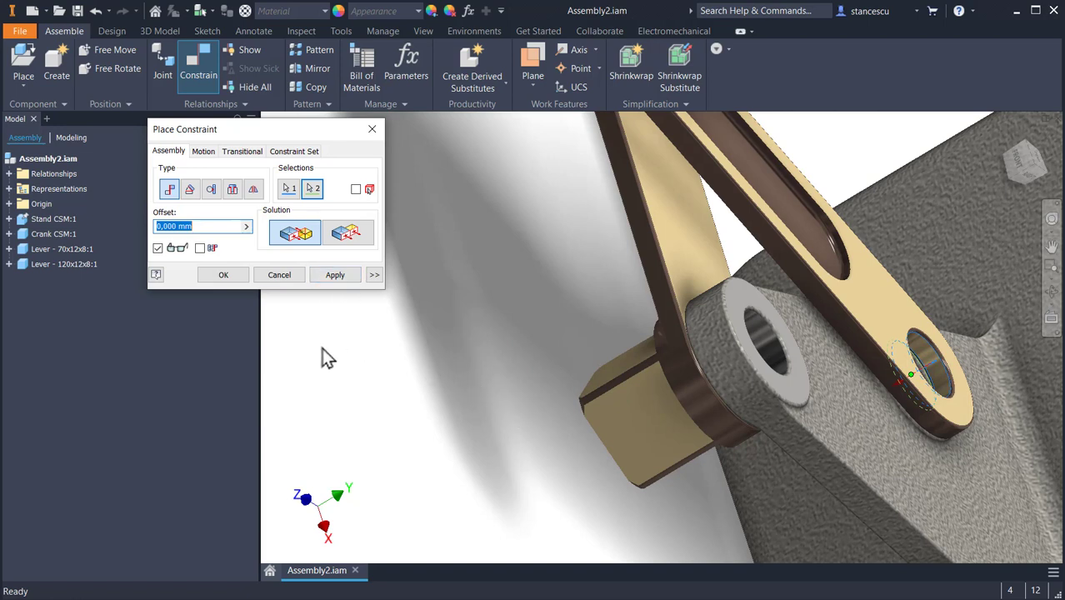
click(327, 275)
key(F6)
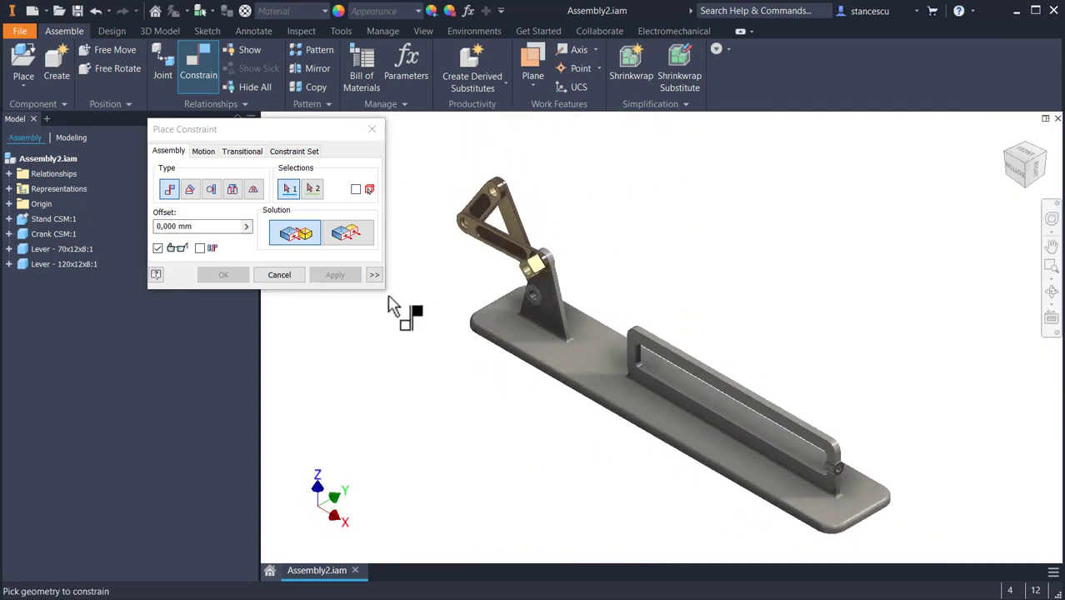
click(279, 277)
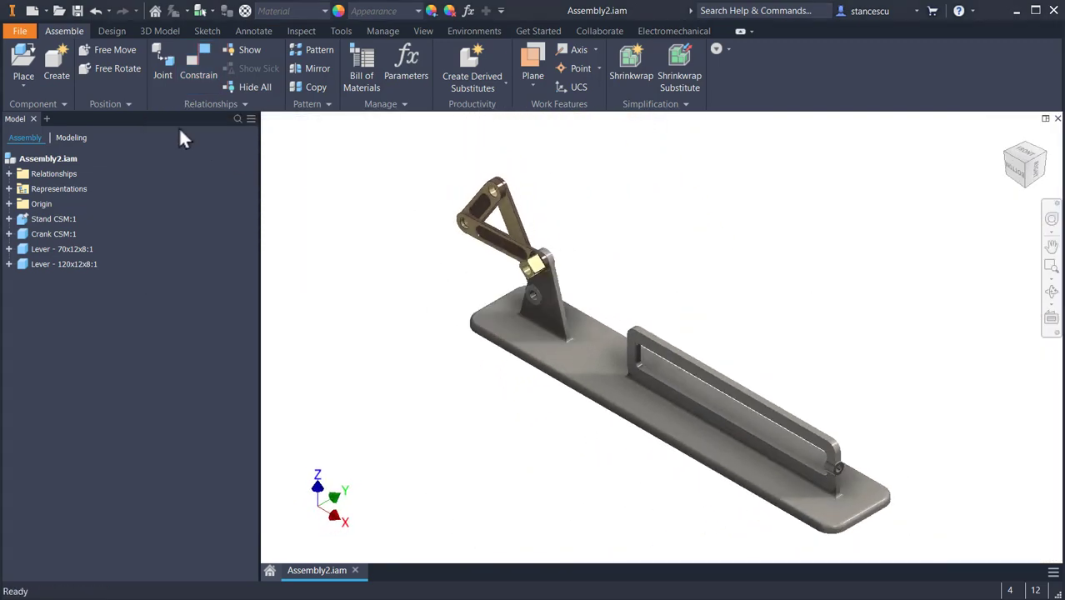
Place one instance of Lever - Fork 284.ipt in free space above the stand.
click(23, 60)
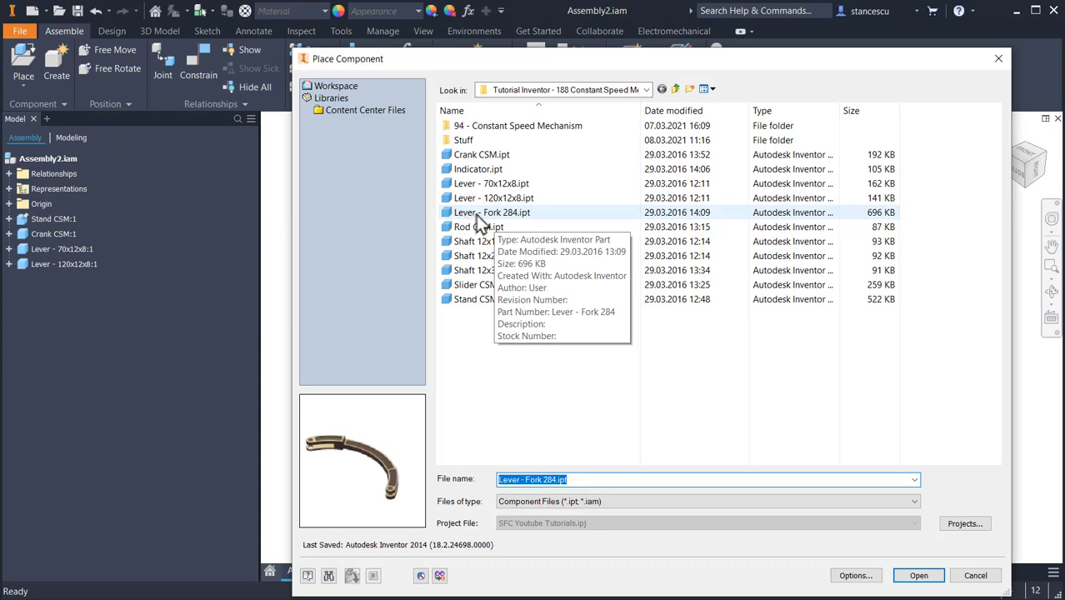
double_click(490, 215)
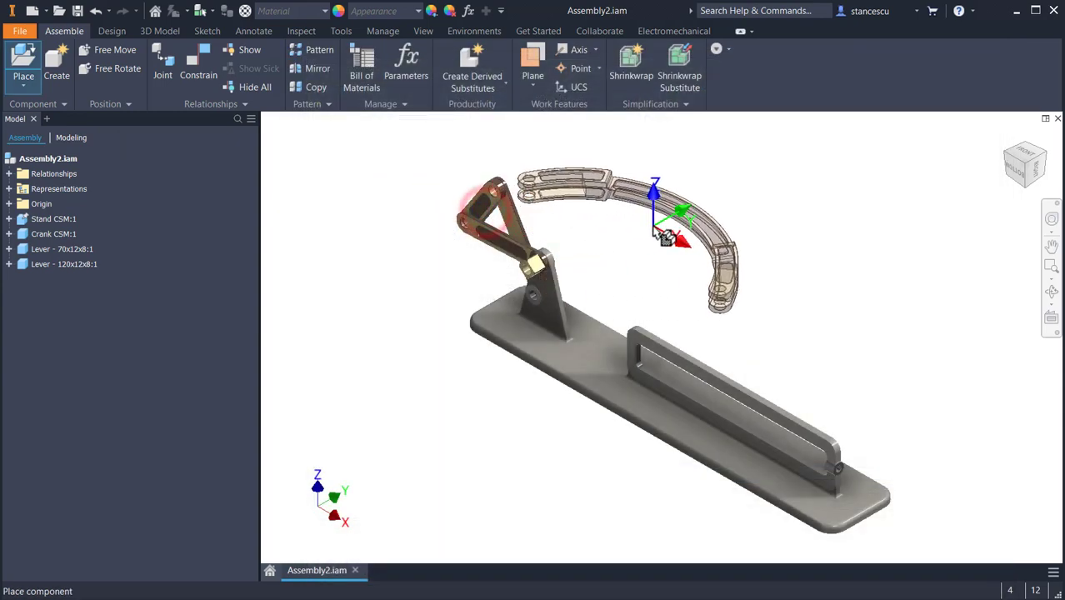
click(661, 228)
key(Escape)
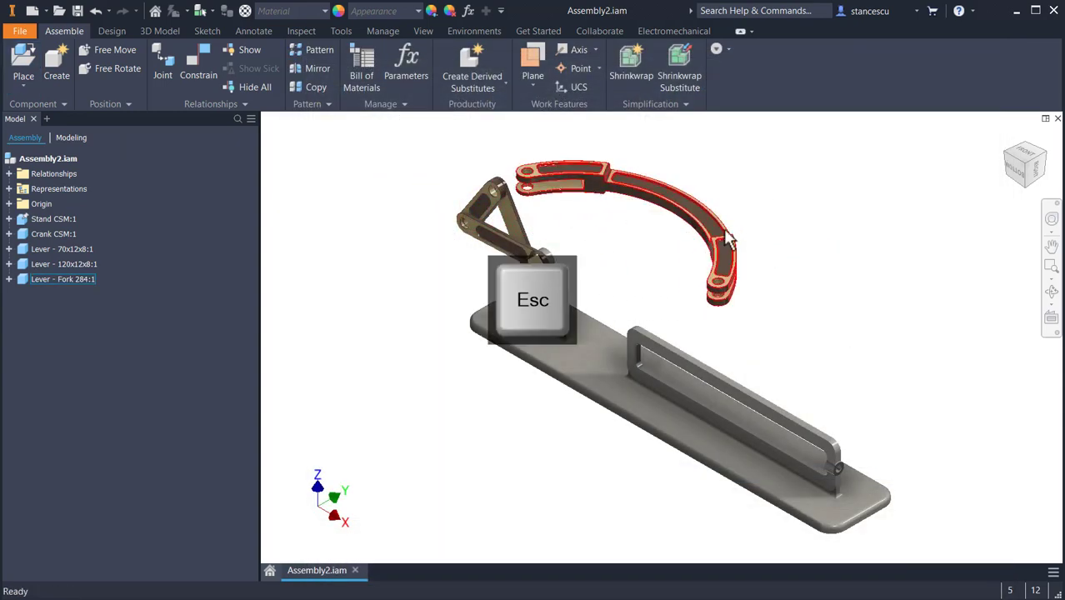
scroll(676, 232, up, 3)
scroll(677, 232, up, 5)
middle_click(595, 222)
middle_drag(499, 218, 636, 311)
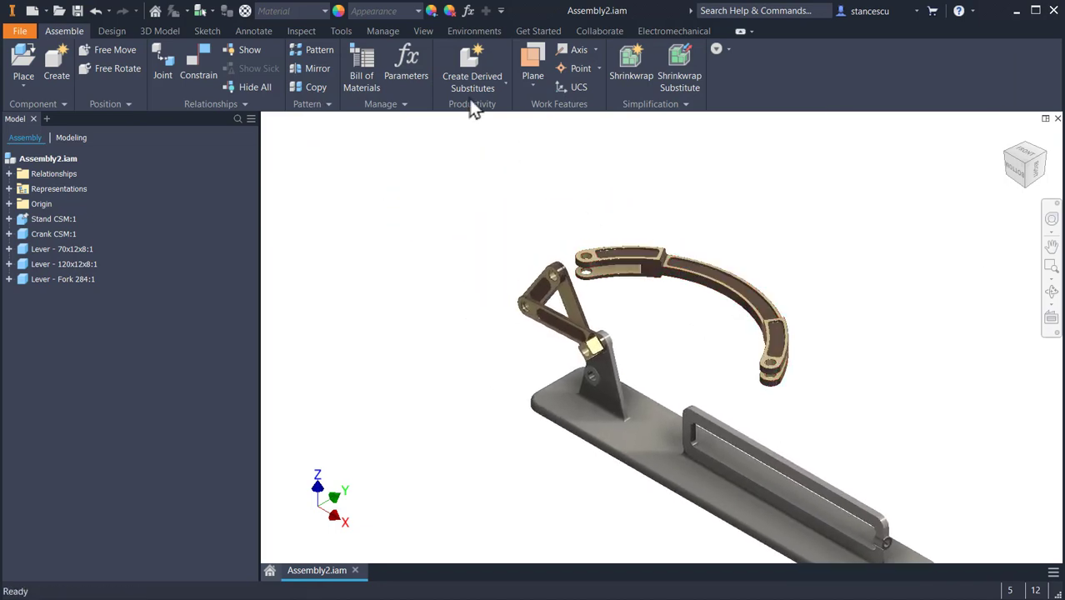
Insert-constrain the inner-face hole of the fork lever's two-prong end to the shared pivot hole of the 70x12x8 and 120x12x8 levers with 0 mm offset.
click(198, 54)
scroll(581, 202, up, 3)
scroll(634, 369, up, 4)
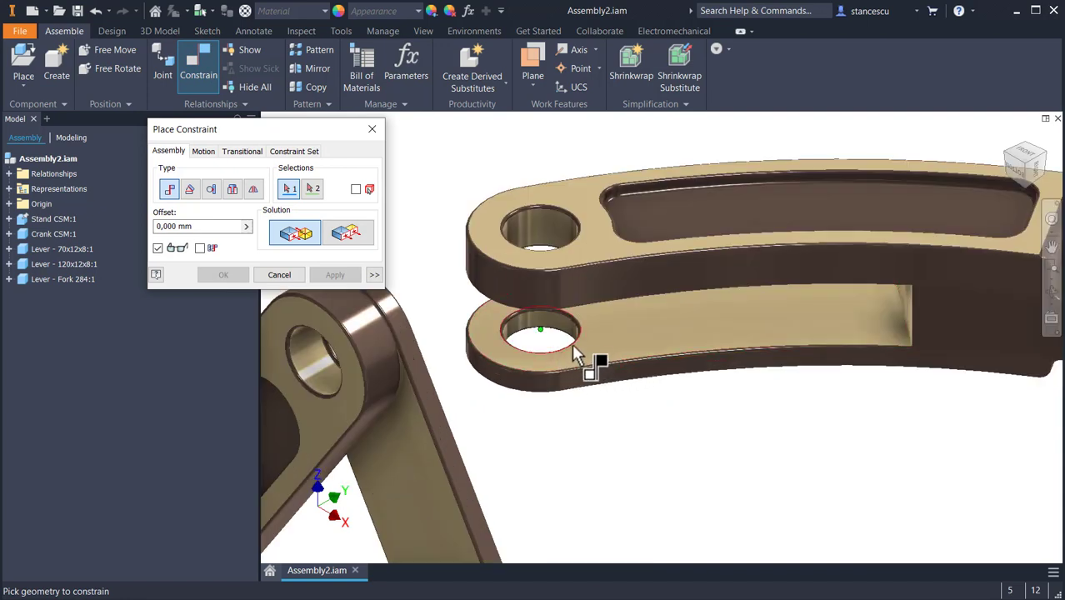
click(232, 191)
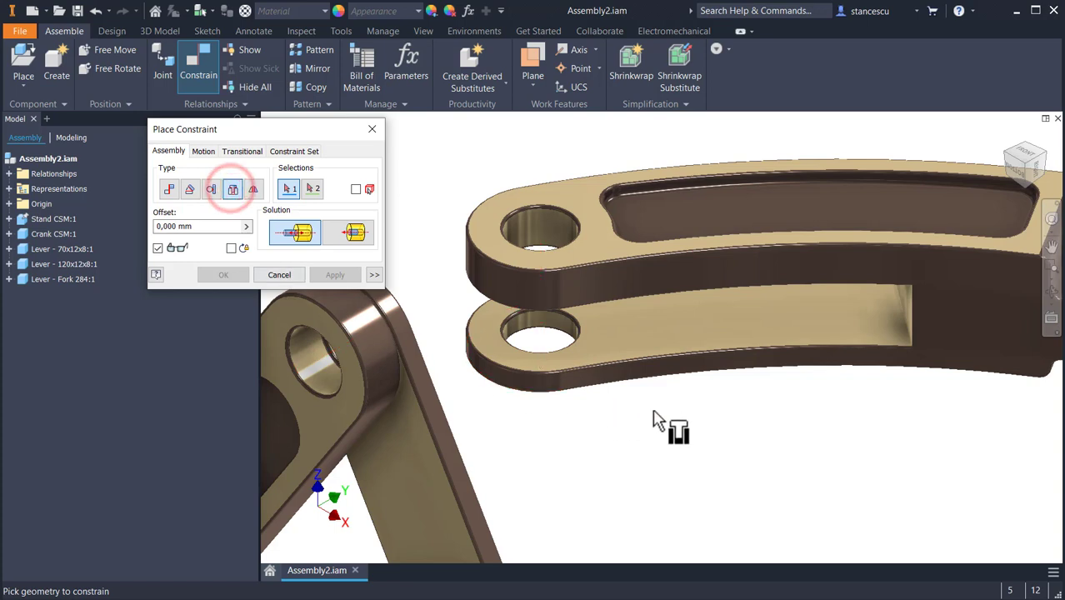
click(563, 357)
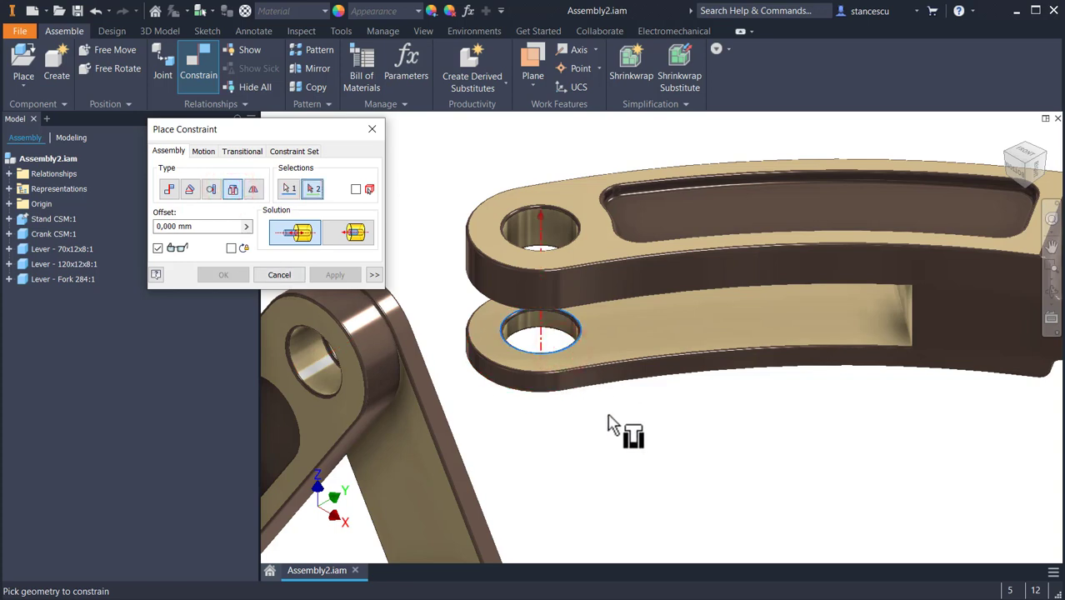
shift+middle_drag(608, 425, 526, 432)
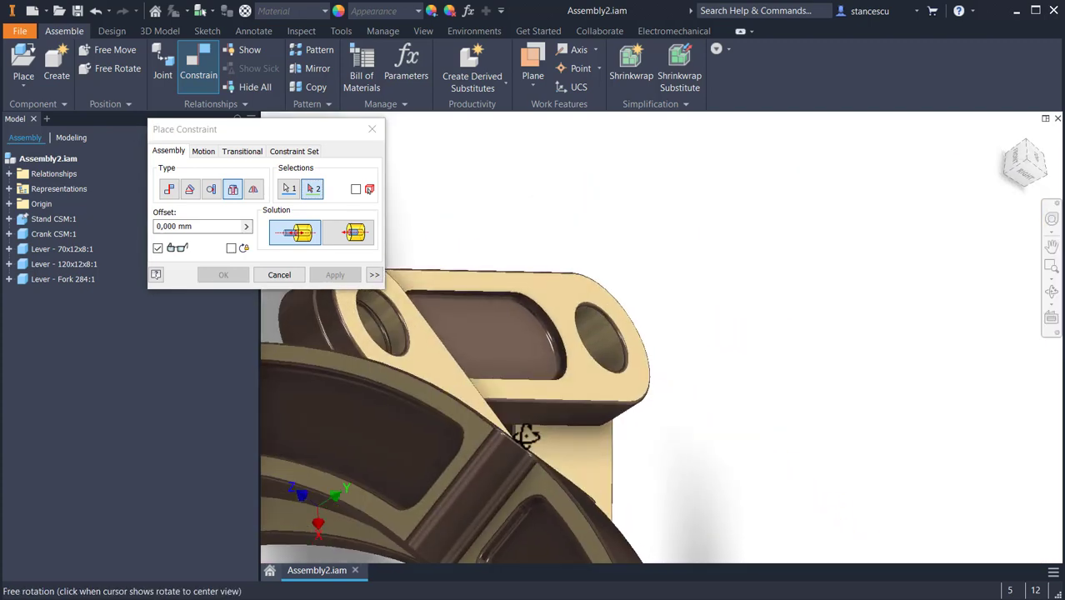
scroll(443, 334, up, 3)
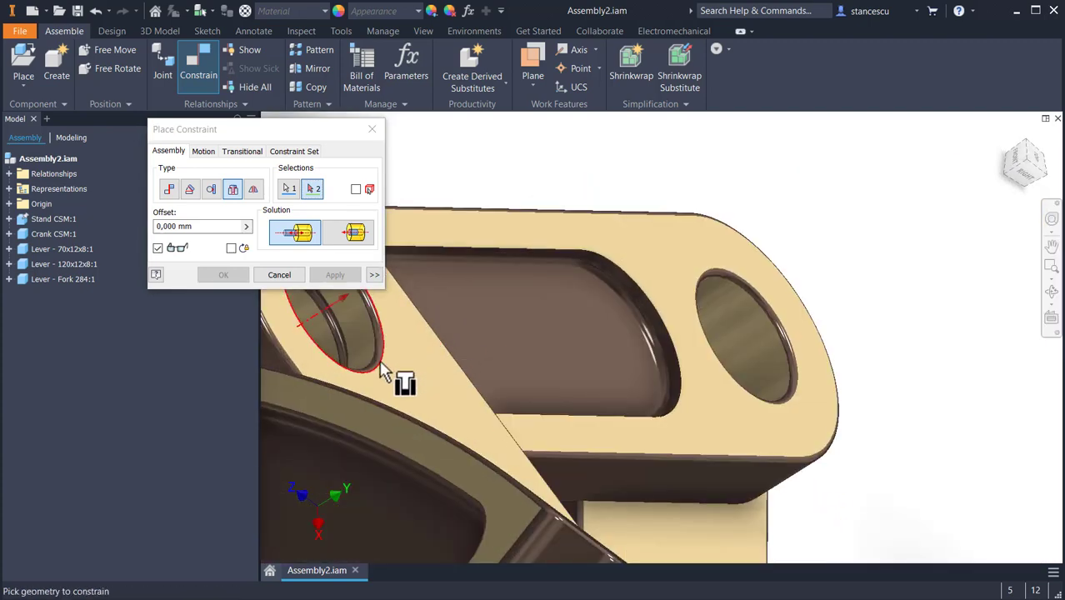
click(381, 369)
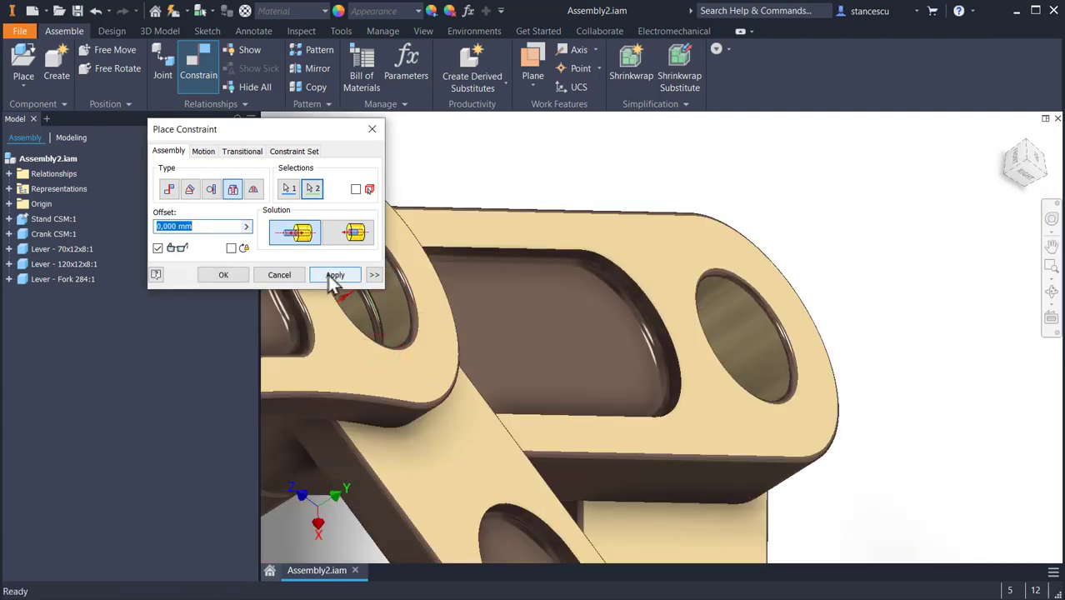
click(332, 275)
click(280, 276)
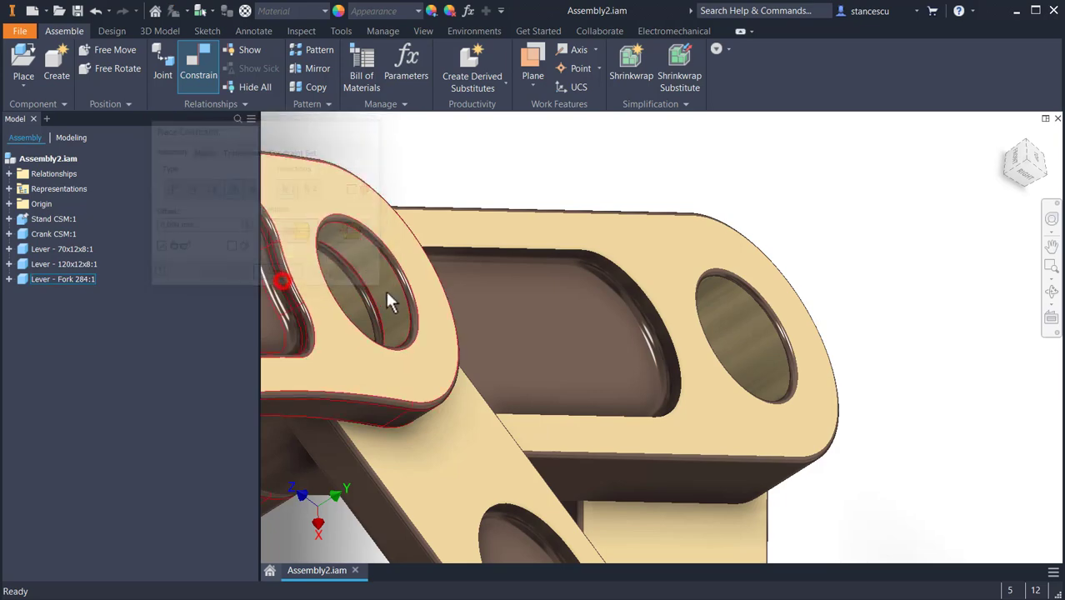
Move the fork lever's free end toward the stand bracket to test the linkage's motion and clear the selection.
key(F6)
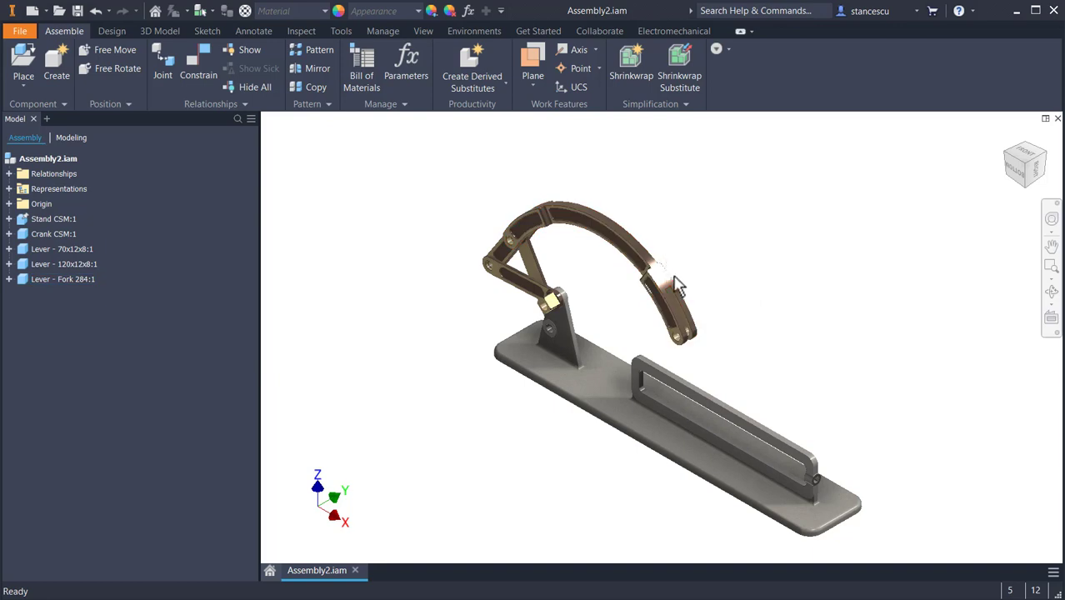
drag(687, 330, 658, 335)
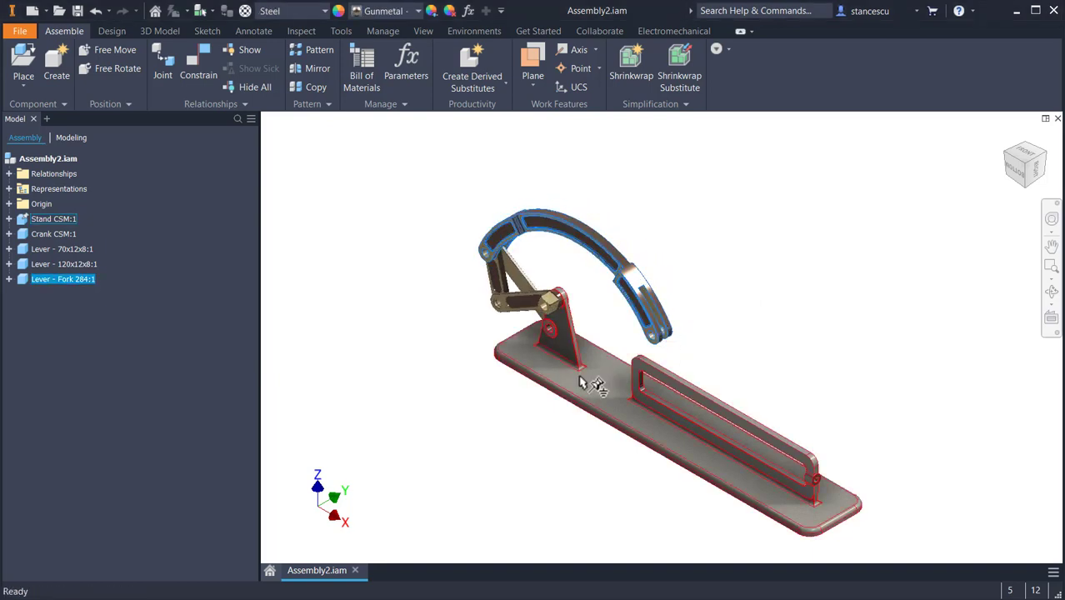
click(399, 409)
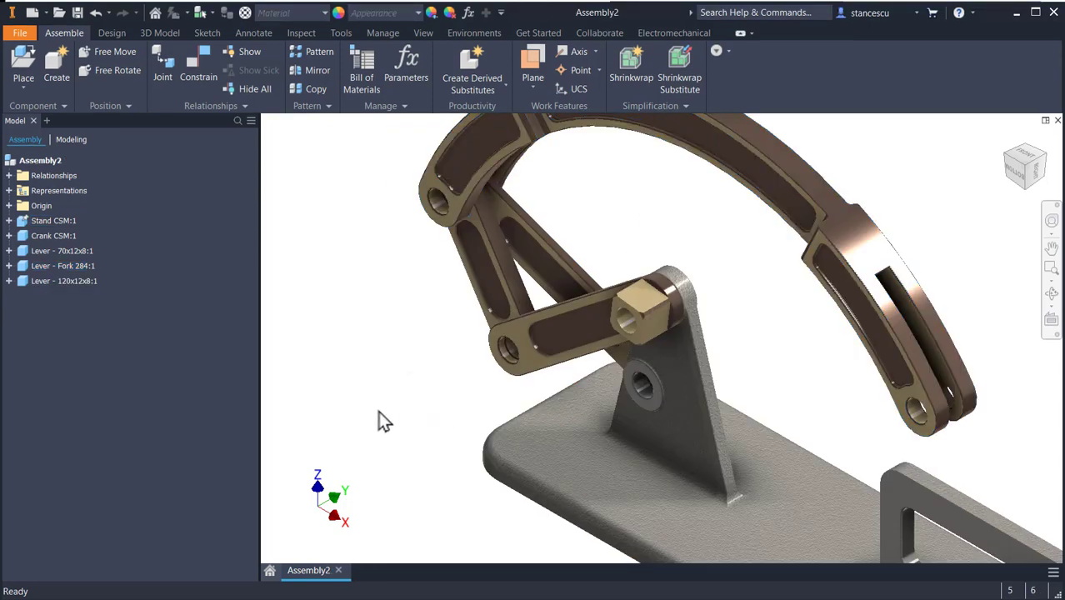
Place one instance of Slider CSM.ipt in free space beside the fork lever's free end.
middle_drag(379, 411, 285, 307)
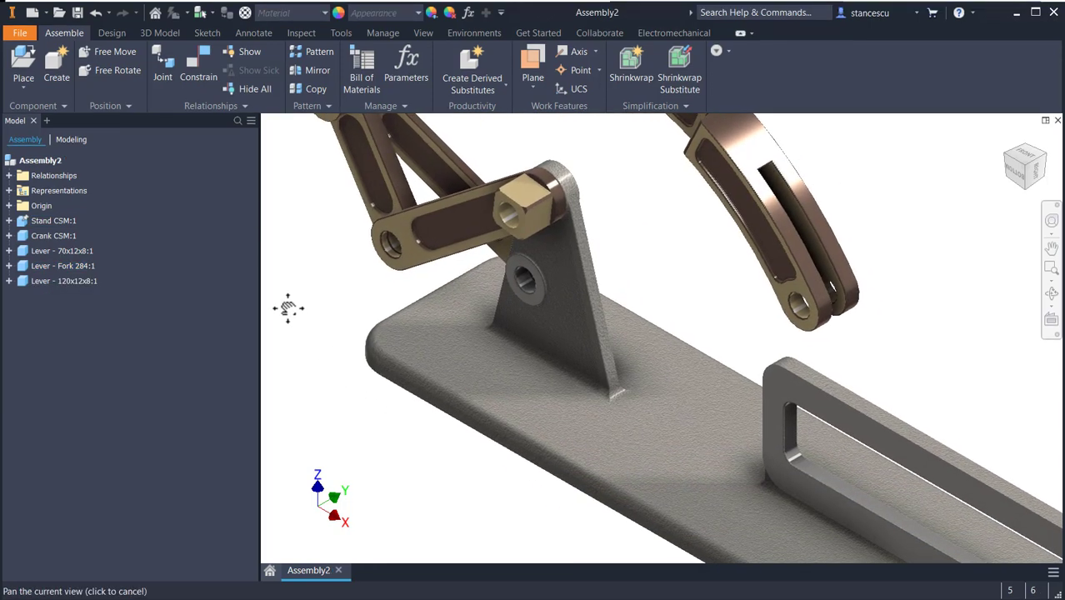
click(24, 58)
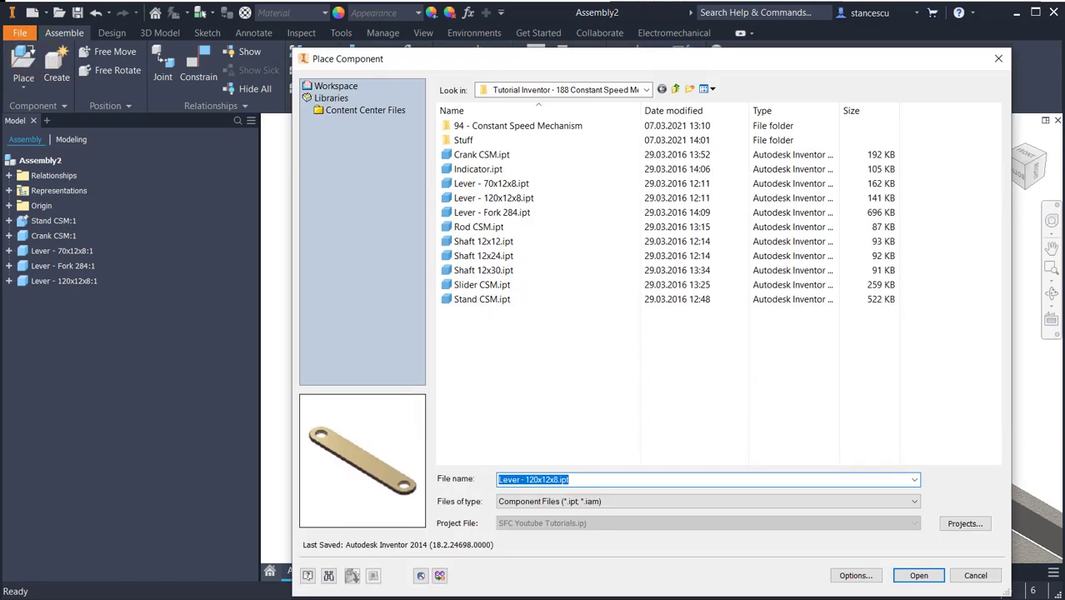
double_click(450, 285)
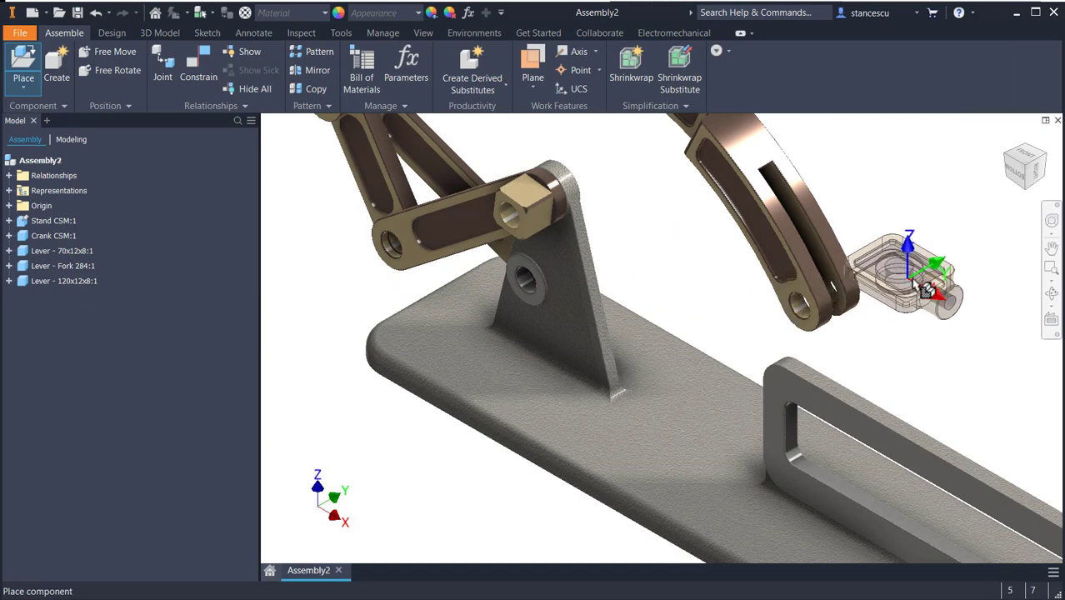
click(894, 223)
middle_drag(885, 296, 689, 304)
key(Escape)
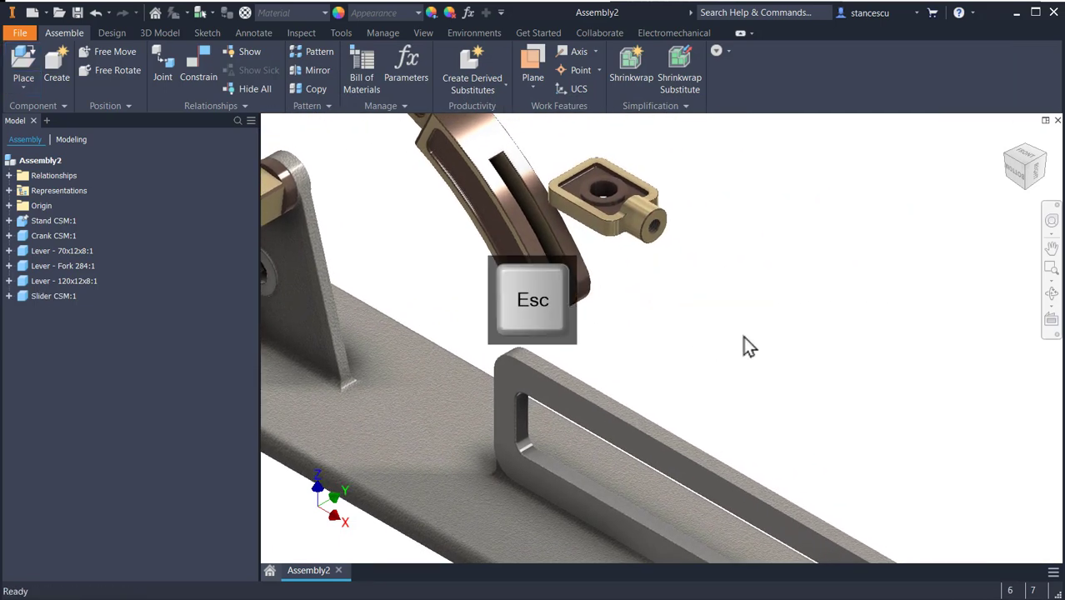
Place one instance of Rod CSM.ipt in free space below the slider.
key(p)
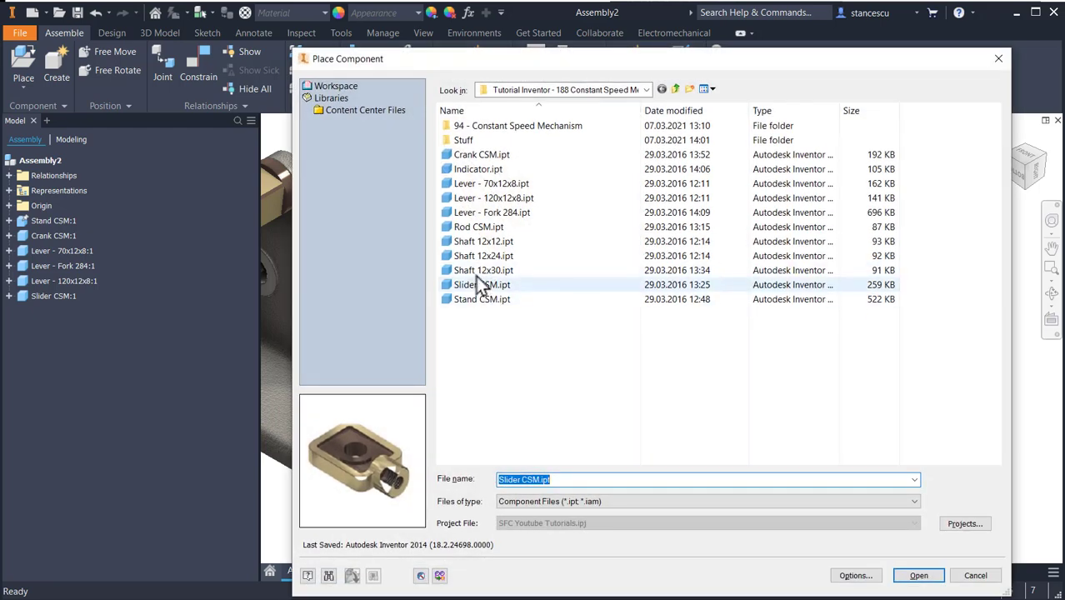
click(481, 226)
double_click(482, 227)
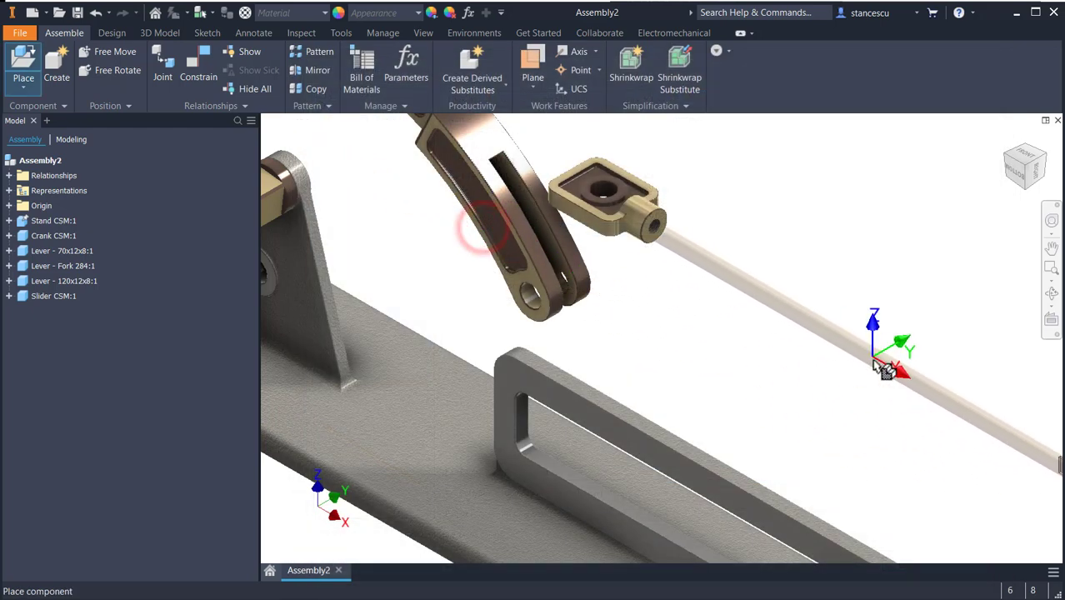
click(900, 425)
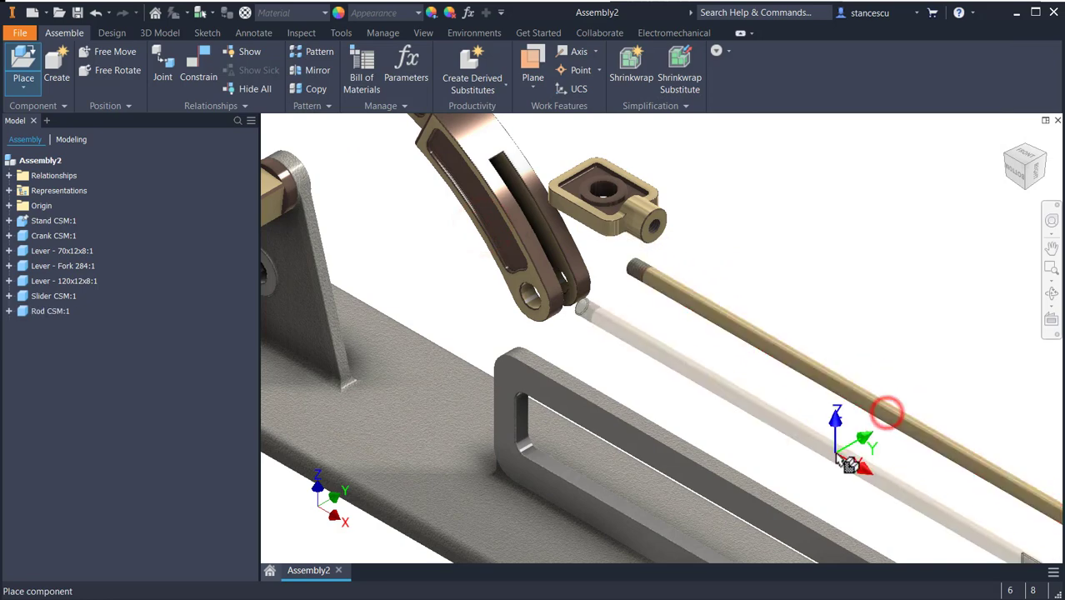
key(Escape)
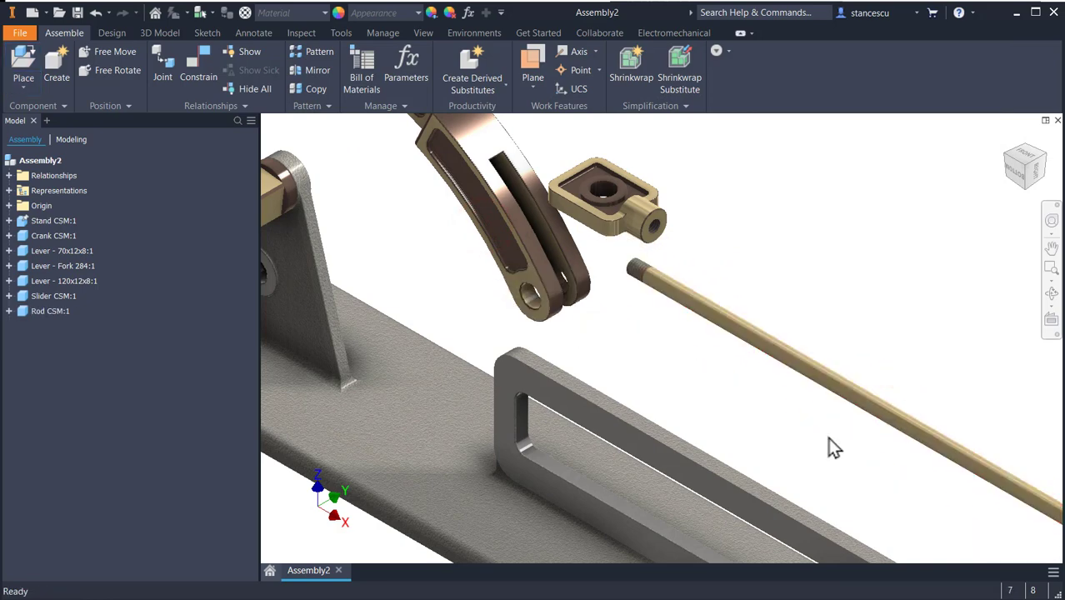
Place one instance of Indicator.ipt in free space beside the slotted end of the rod.
key(p)
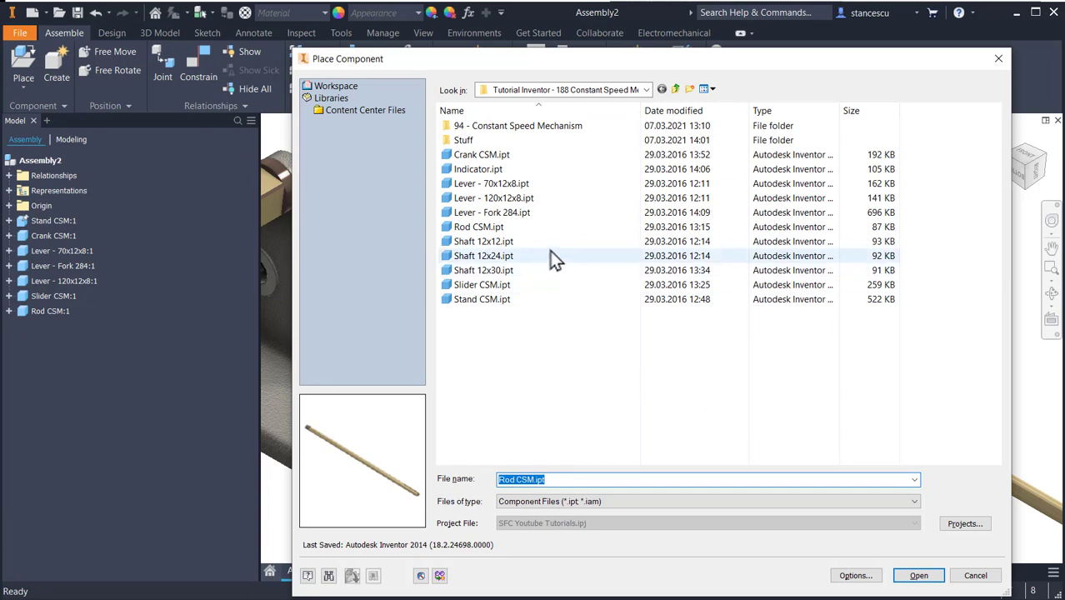
double_click(486, 172)
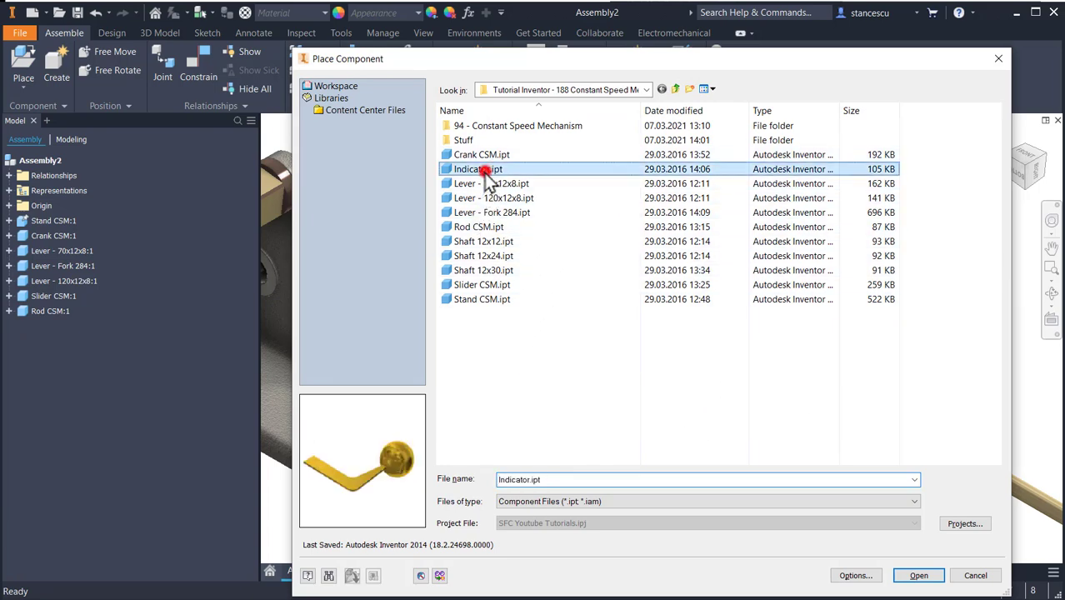
middle_drag(769, 402, 420, 285)
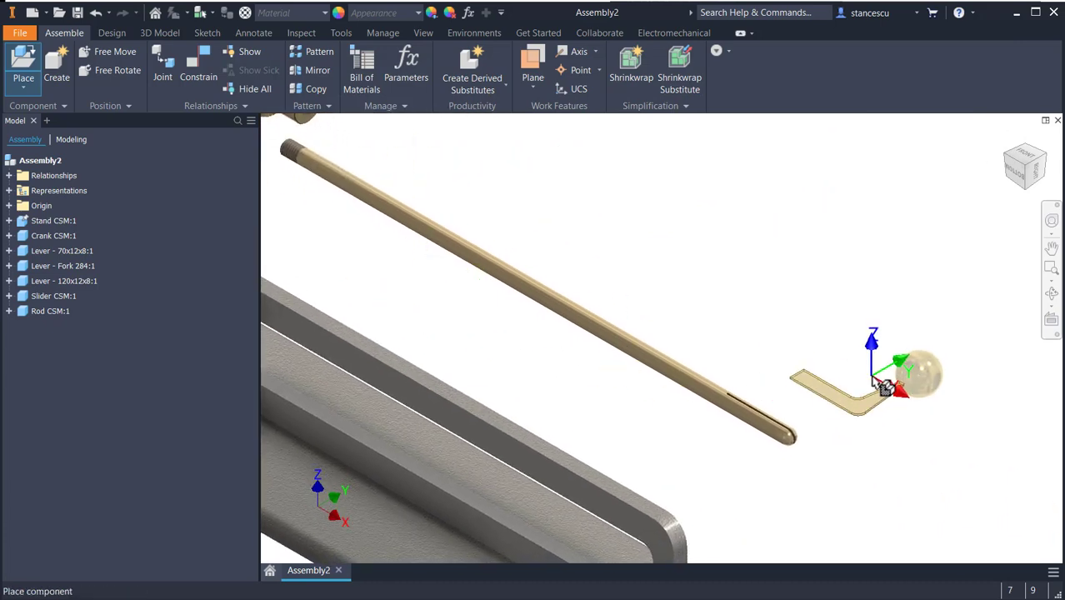
click(848, 388)
key(Escape)
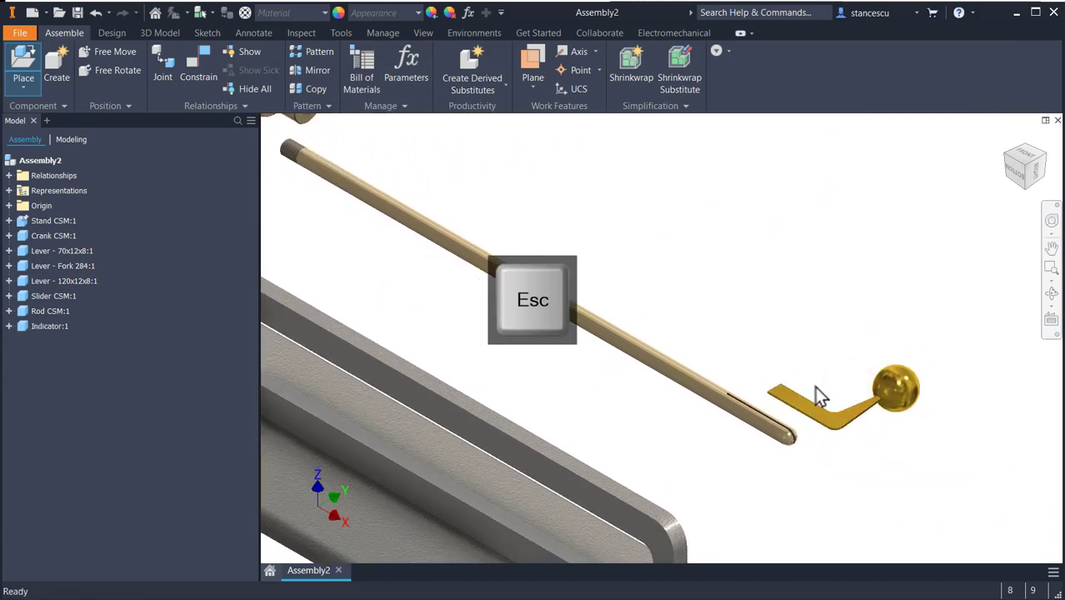
Open the rod for in-place editing to check its thread length, and return to the assembly.
scroll(750, 368, down, 3)
scroll(683, 397, up, 5)
scroll(616, 375, up, 2)
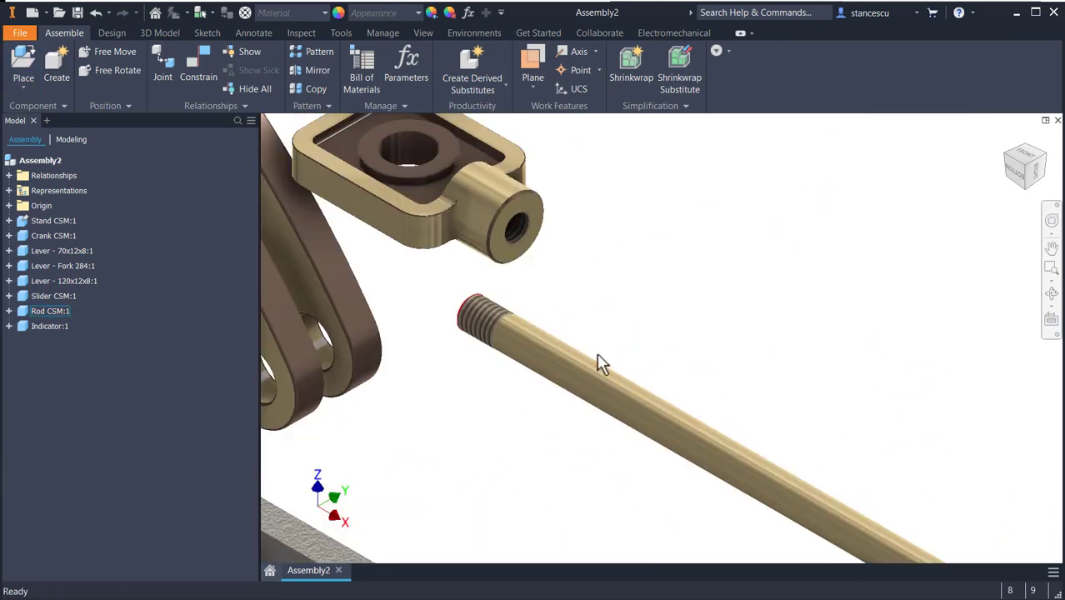
middle_drag(599, 361, 736, 412)
scroll(736, 412, up, 2)
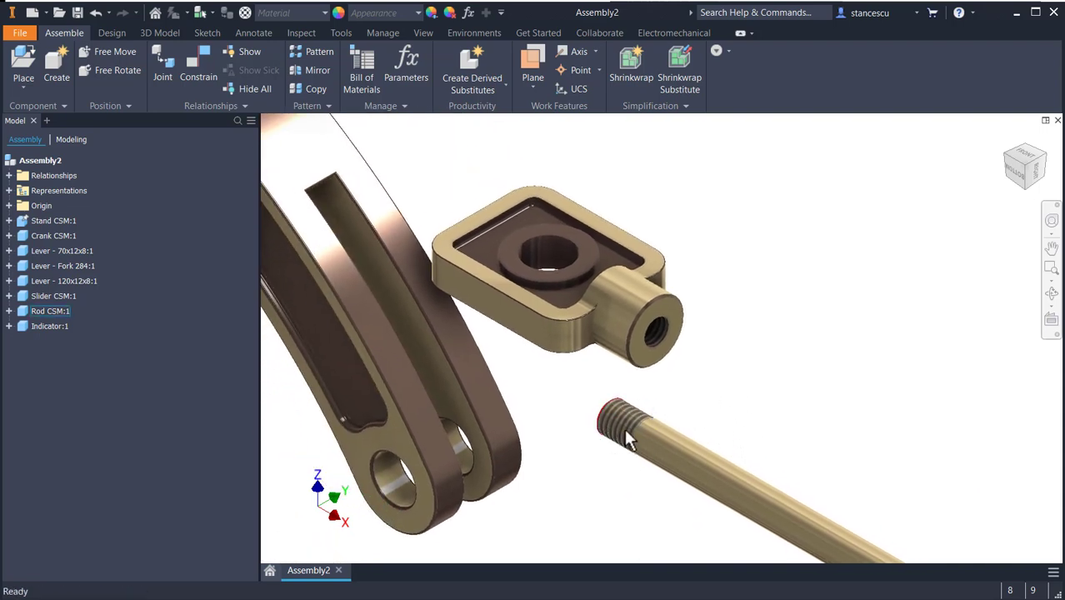
click(690, 410)
double_click(664, 443)
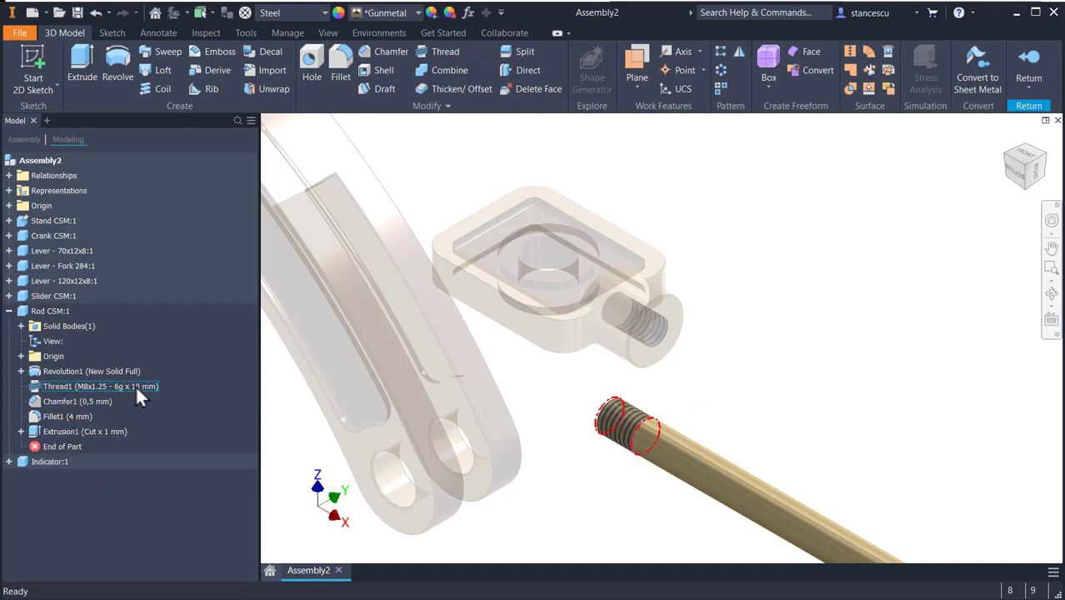
click(1040, 55)
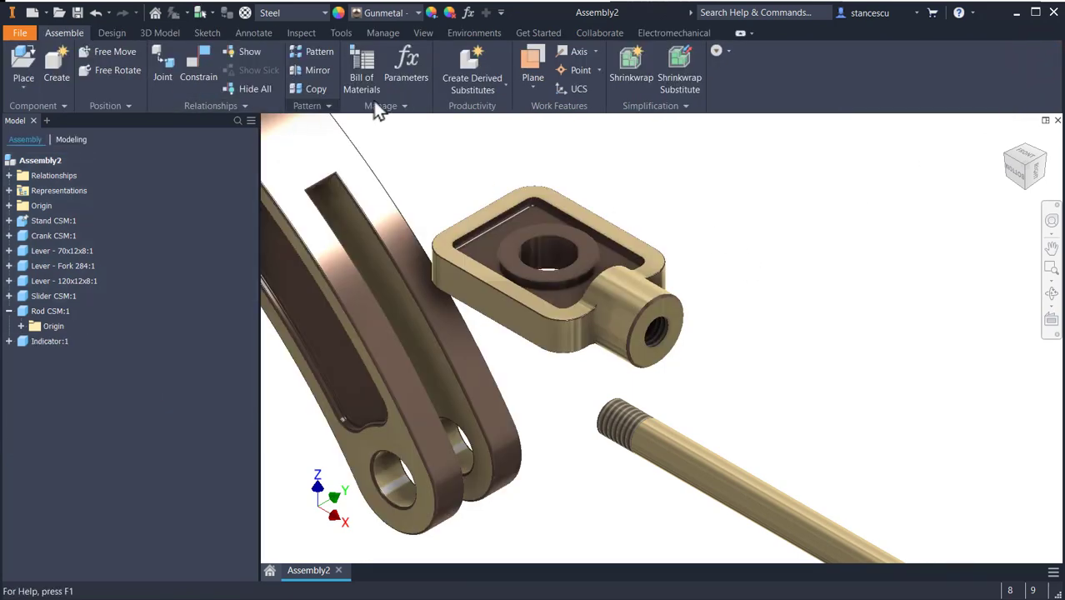
Insert-constrain the slider's threaded hole to the end edge of the rod's threaded end with a -10 mm offset.
click(200, 70)
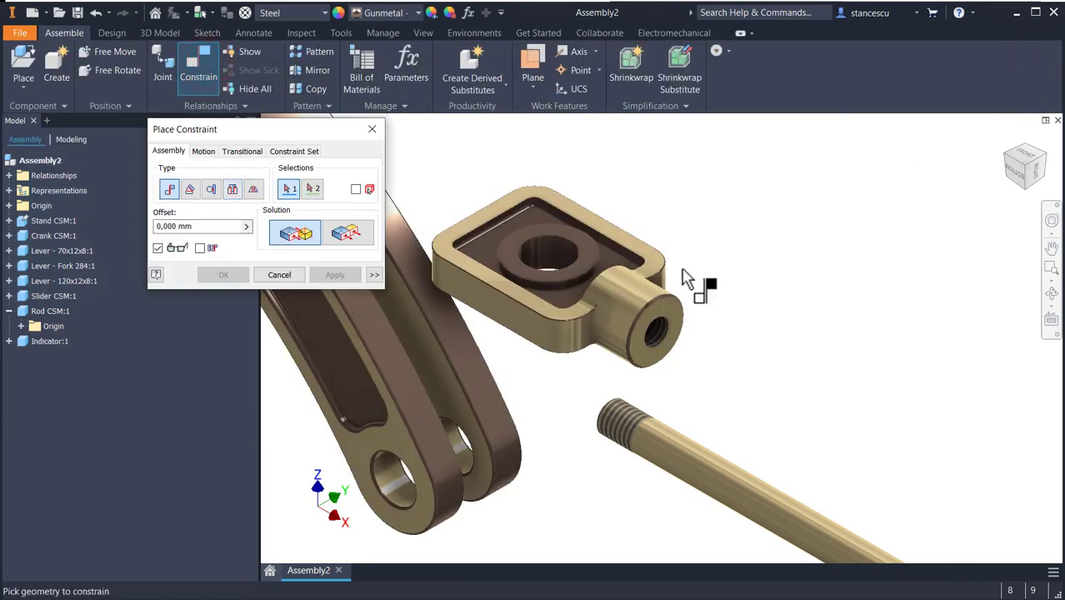
scroll(708, 313, down, 3)
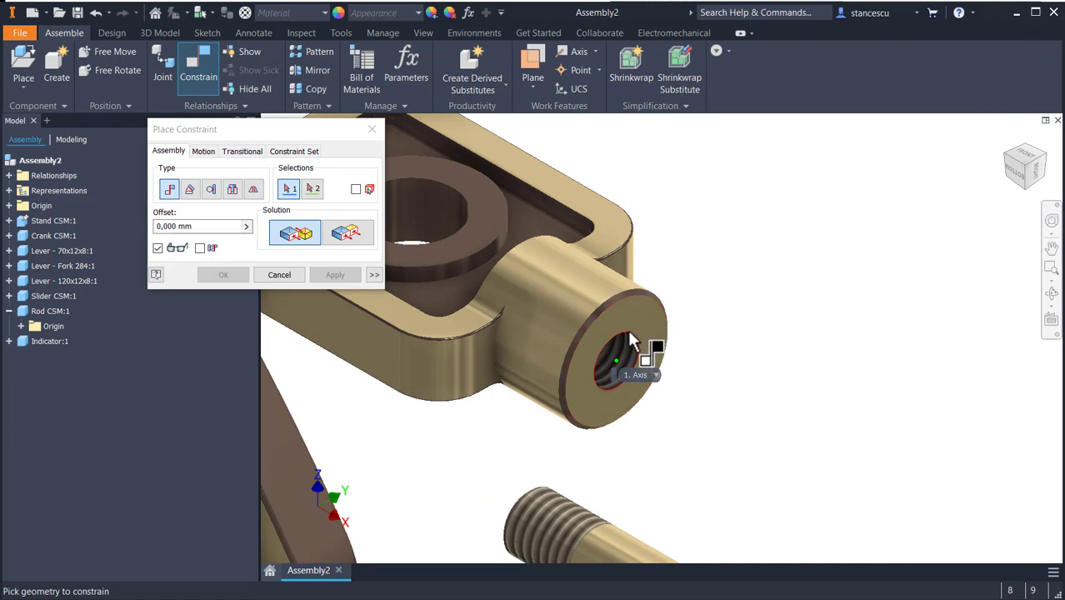
click(234, 190)
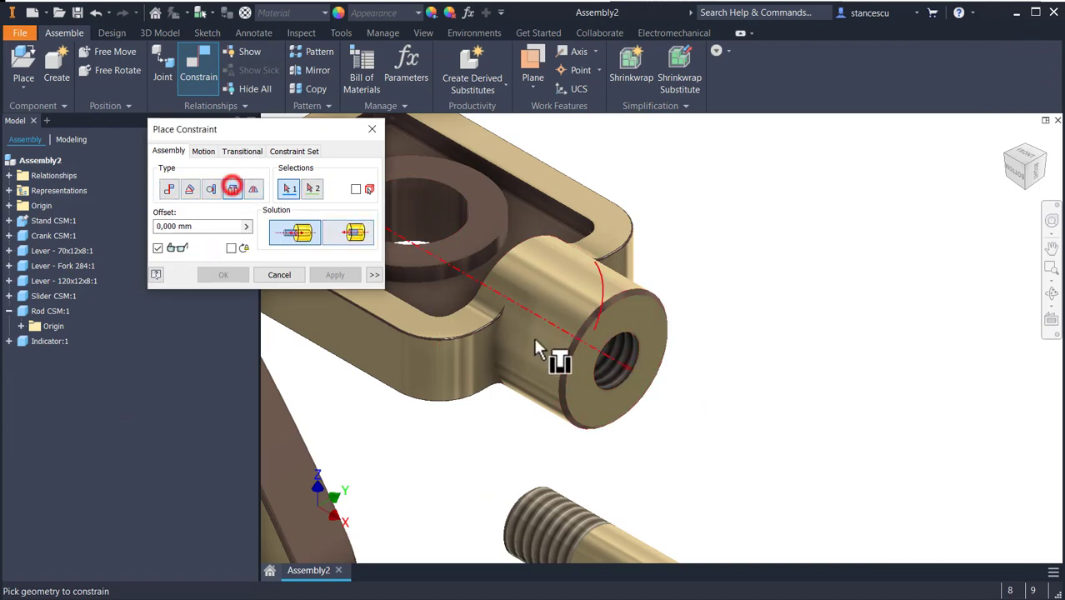
click(636, 331)
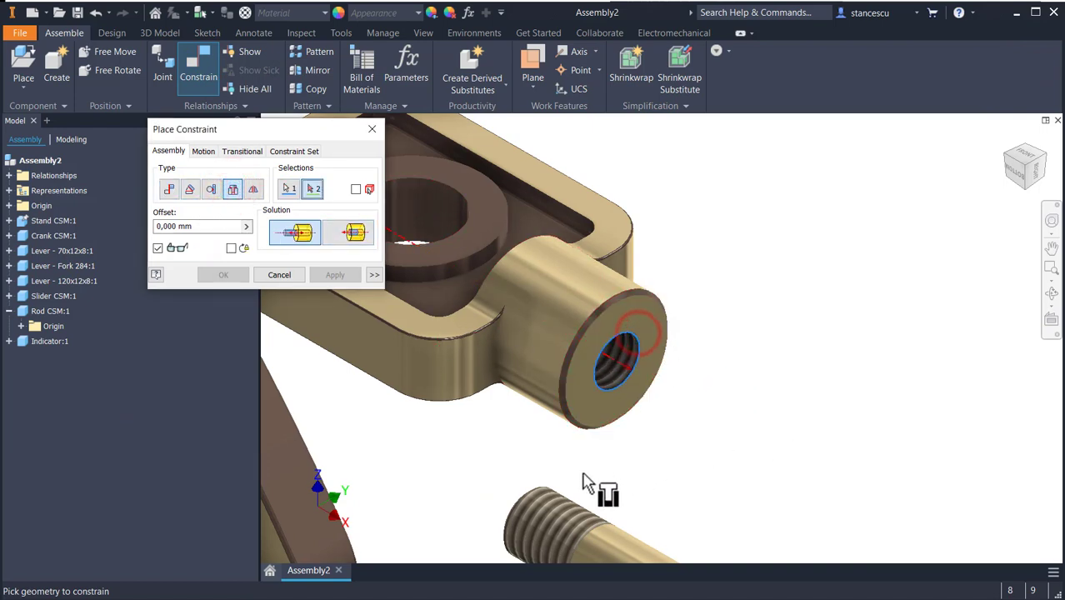
shift+middle_drag(528, 476, 683, 432)
shift+middle_drag(542, 471, 435, 427)
scroll(417, 400, up, 3)
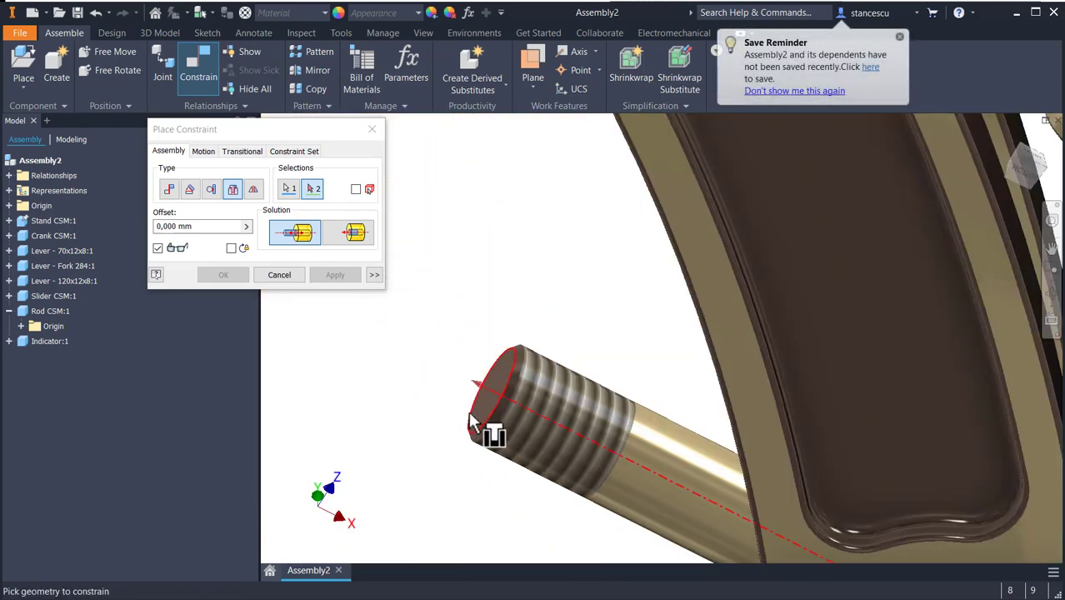
click(482, 431)
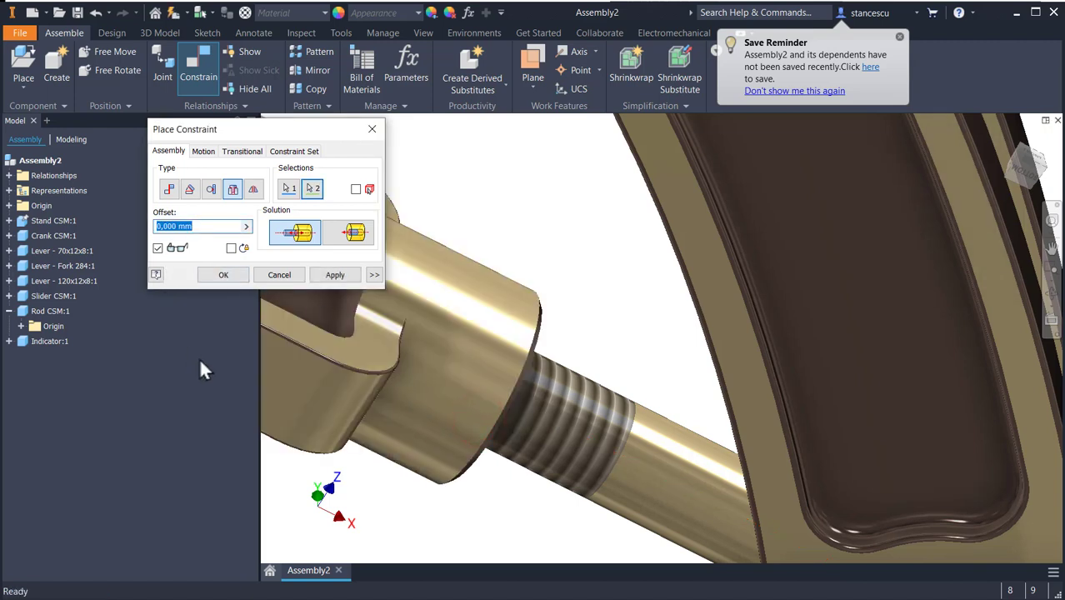
text(-10)
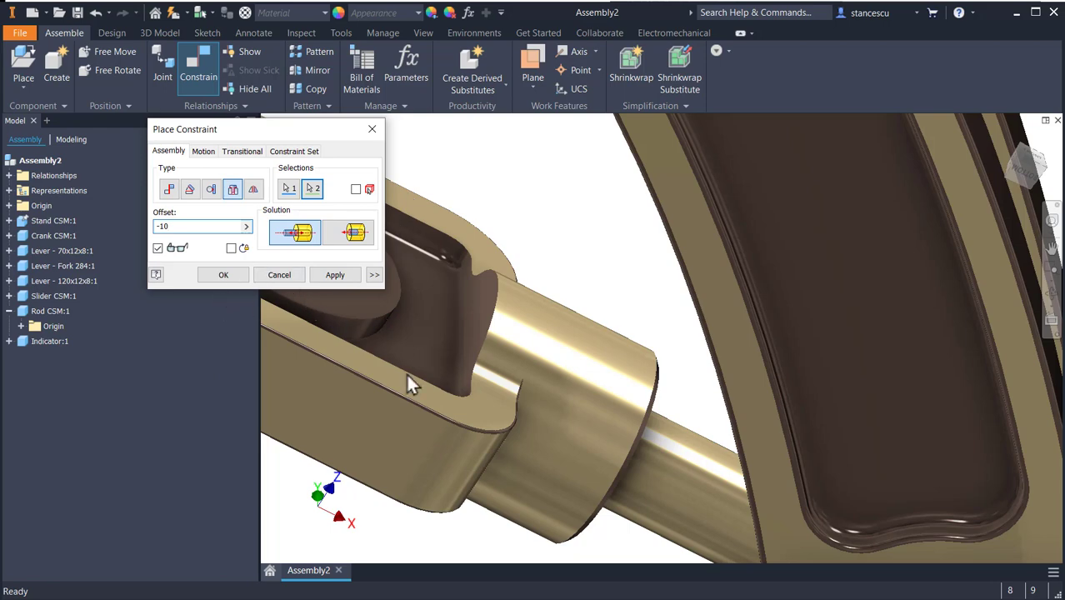
shift+middle_drag(531, 464, 471, 456)
scroll(894, 366, up, 3)
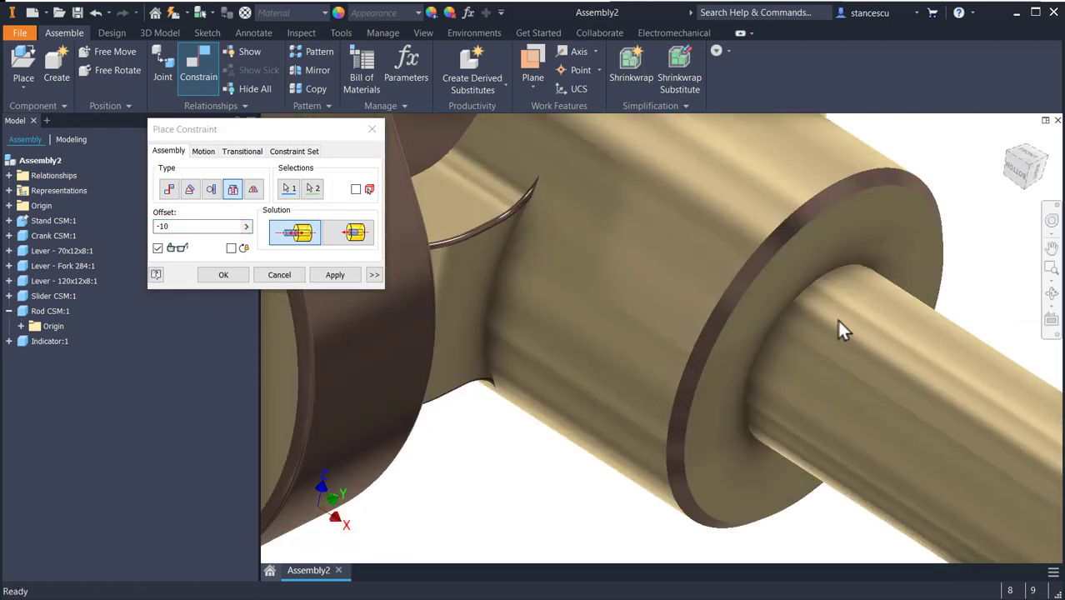
click(331, 276)
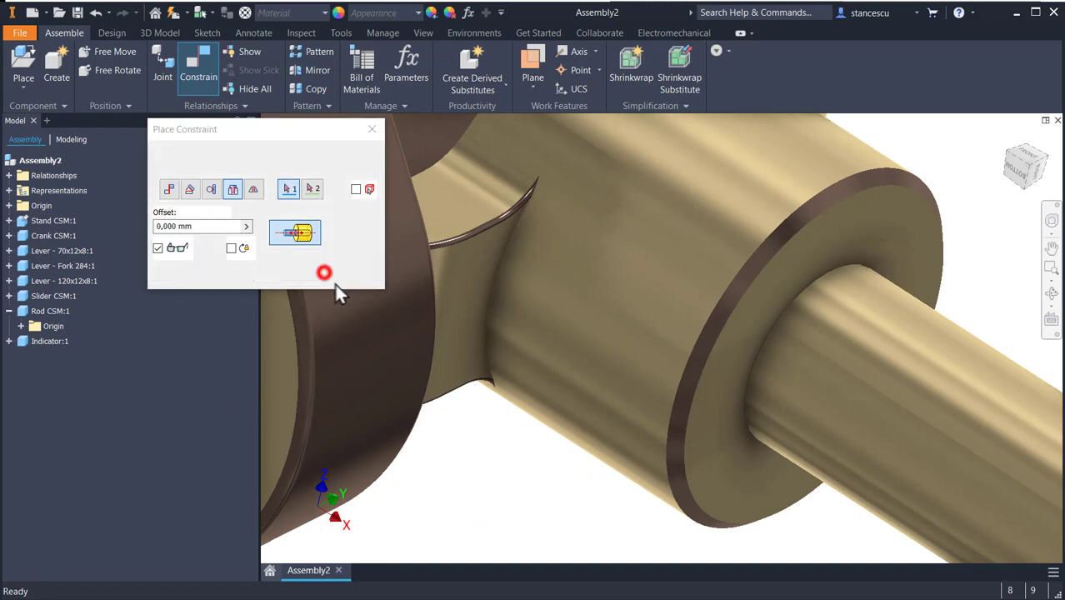
Mate the indicator's XY plane to the rod's XZ plane with a 0 mm offset.
scroll(469, 400, down, 4)
middle_drag(725, 423, 600, 240)
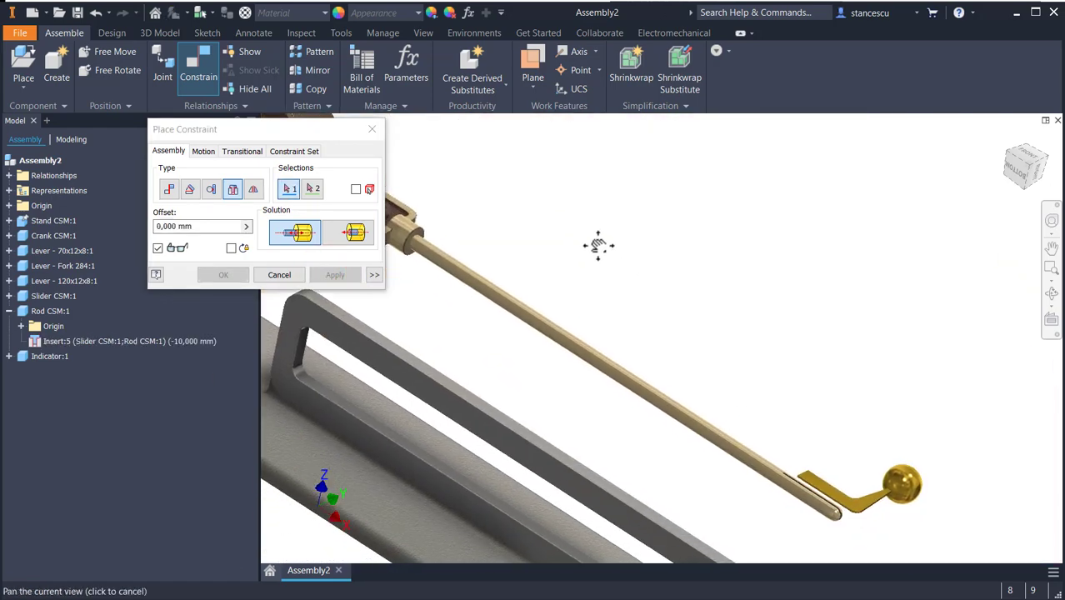
scroll(825, 488, up, 2)
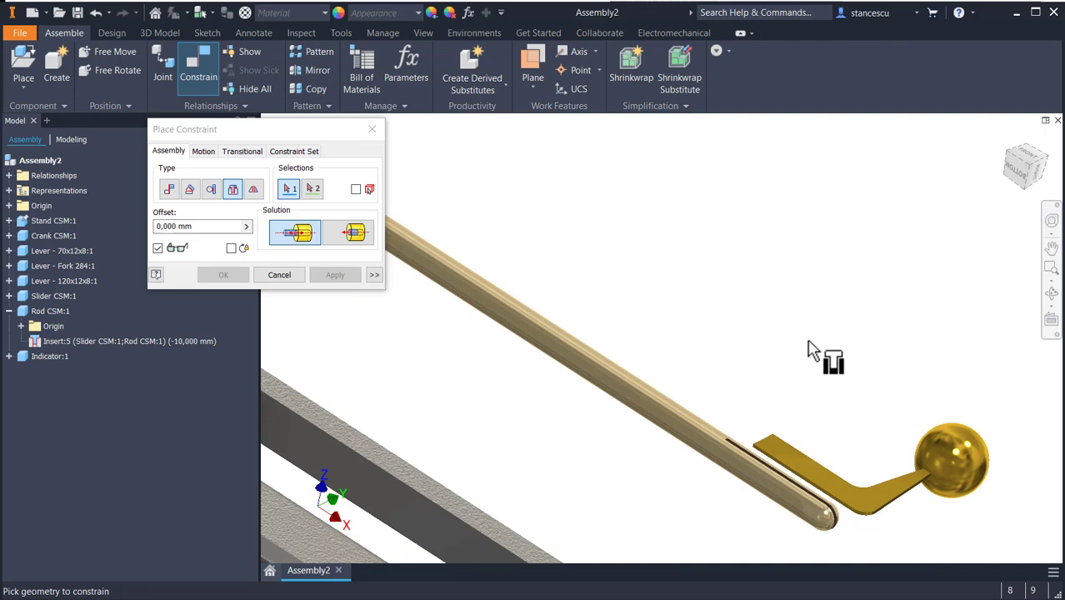
click(9, 356)
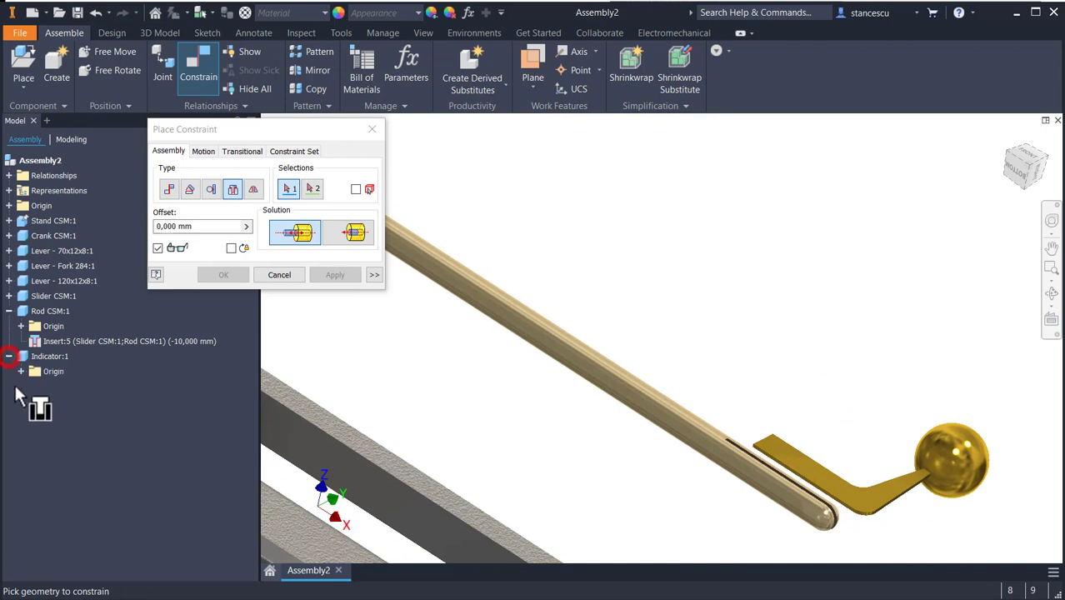
click(22, 371)
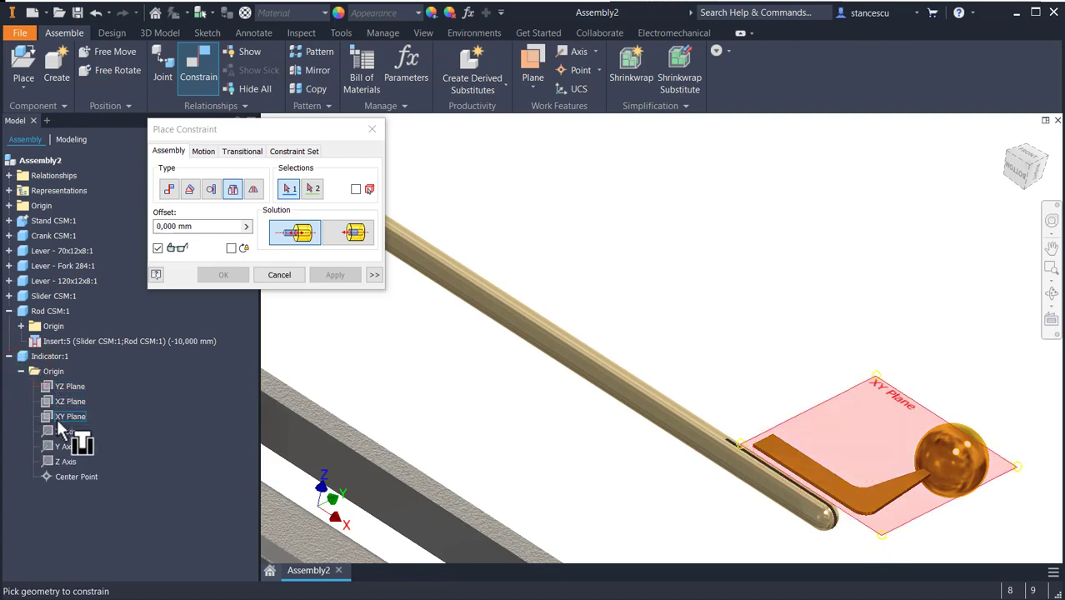
click(58, 419)
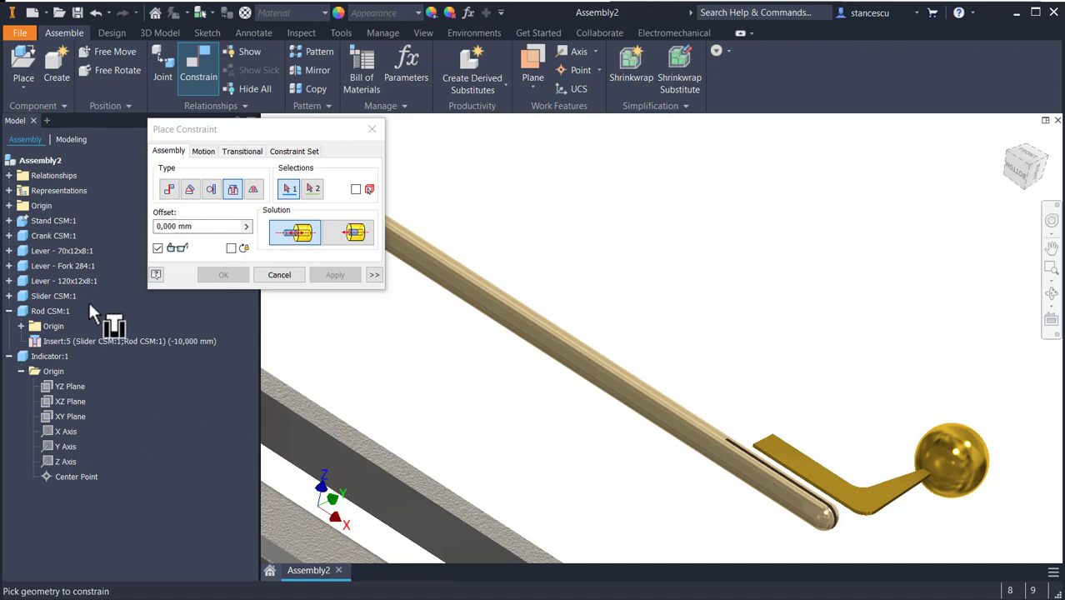
click(21, 326)
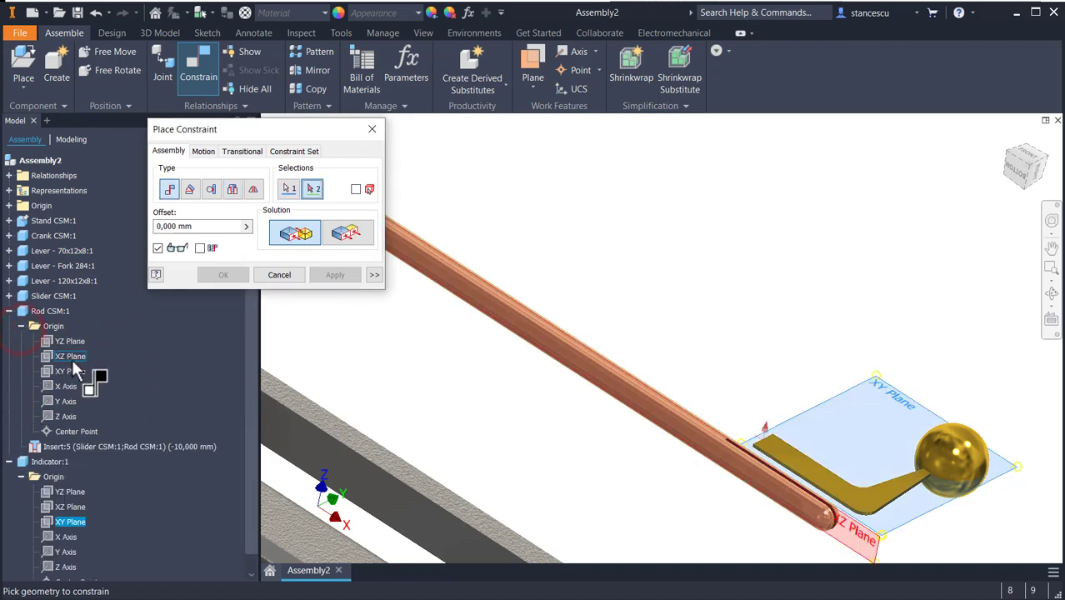
click(72, 358)
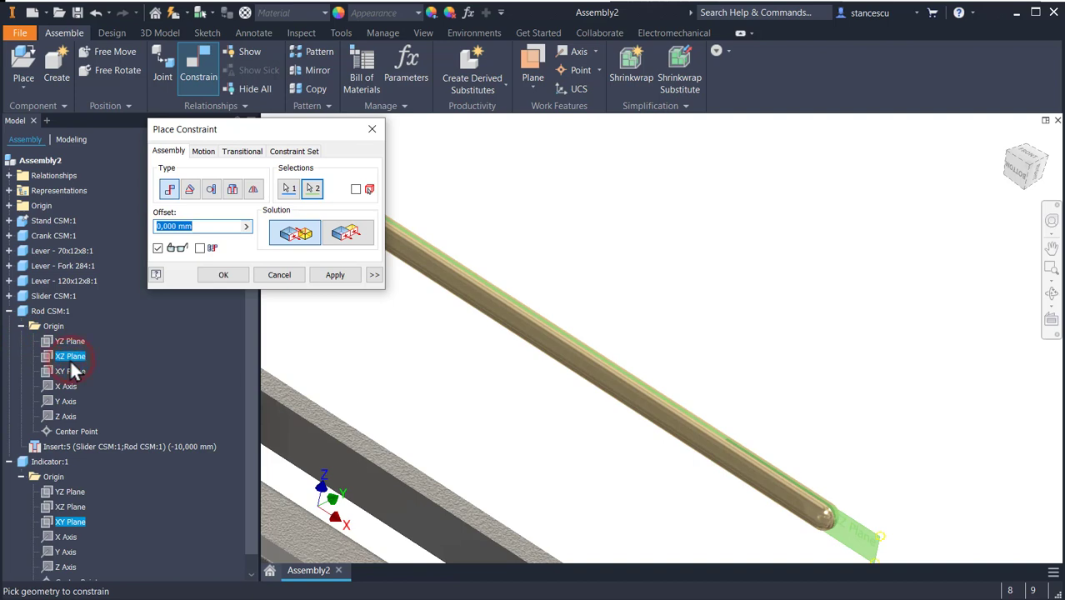
scroll(568, 409, down, 5)
middle_drag(581, 413, 712, 416)
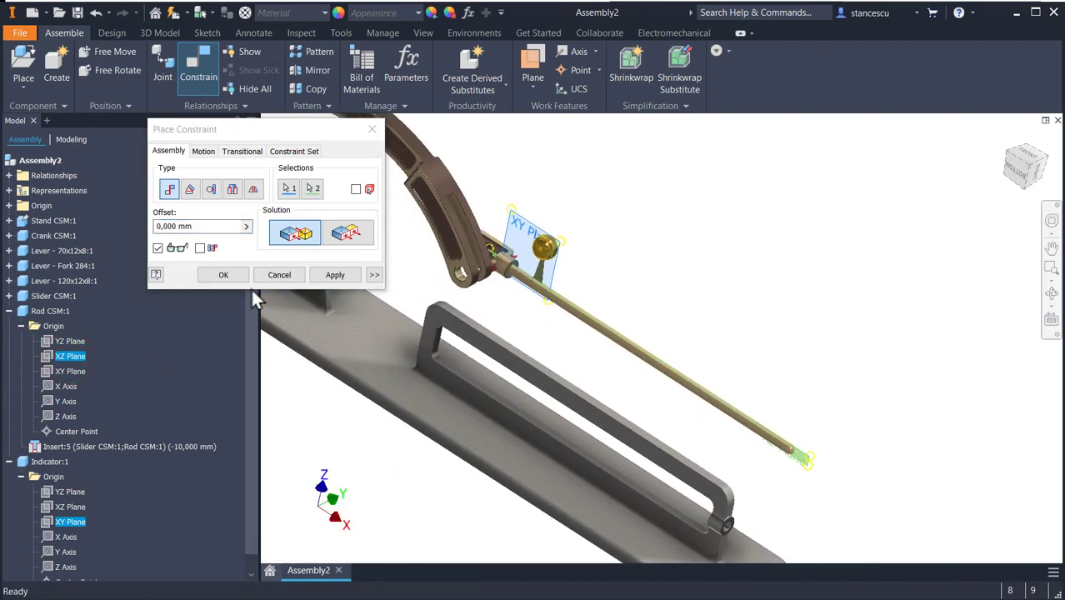
click(335, 275)
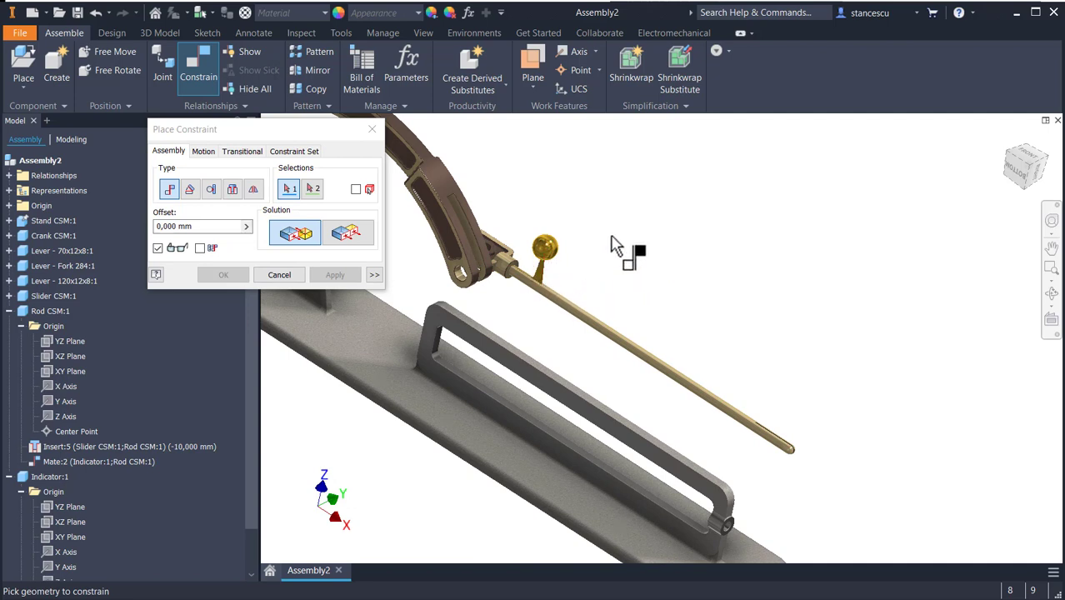
Finish constraining and move the indicator along to the slotted end of the rod.
key(Escape)
drag(534, 269, 956, 358)
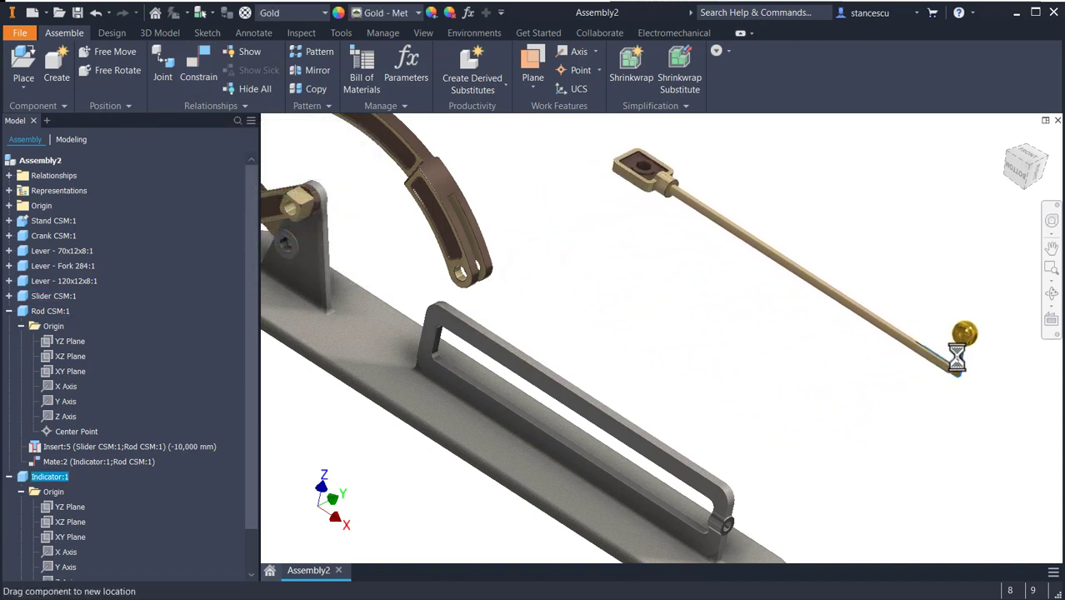
middle_drag(908, 389, 788, 438)
scroll(821, 403, up, 3)
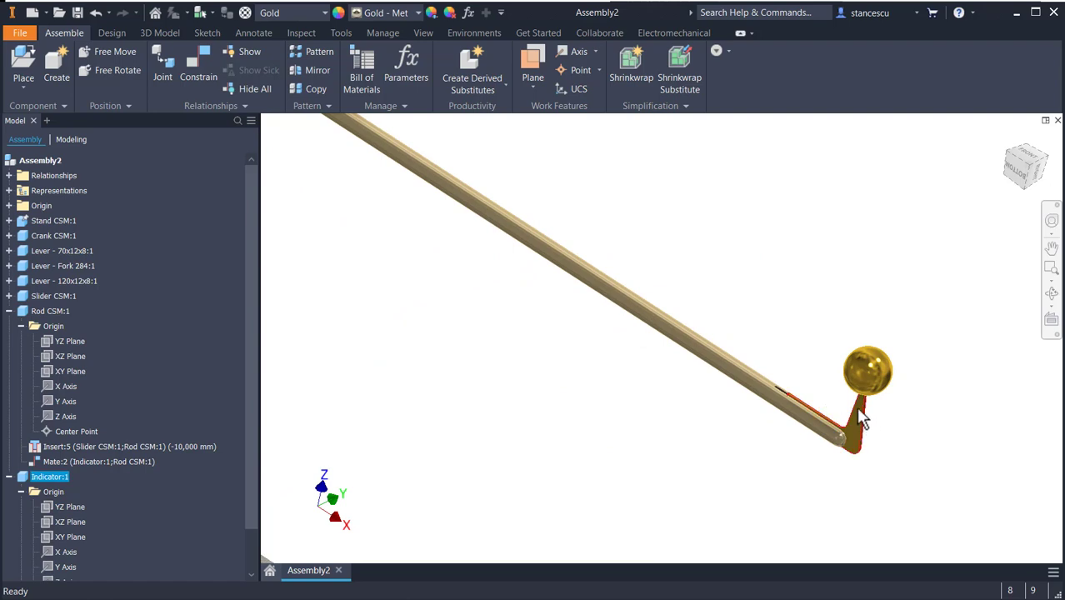
scroll(774, 405, up, 4)
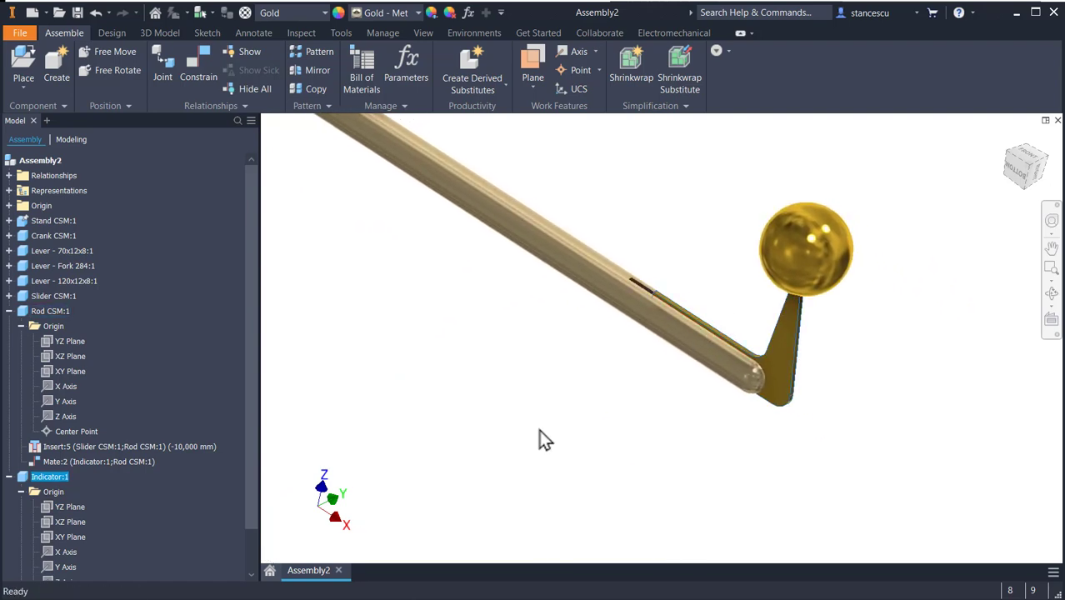
Mate the centre of the indicator's rounded corner to the centre of the rod's rounded slotted end with a 0 mm offset.
click(198, 60)
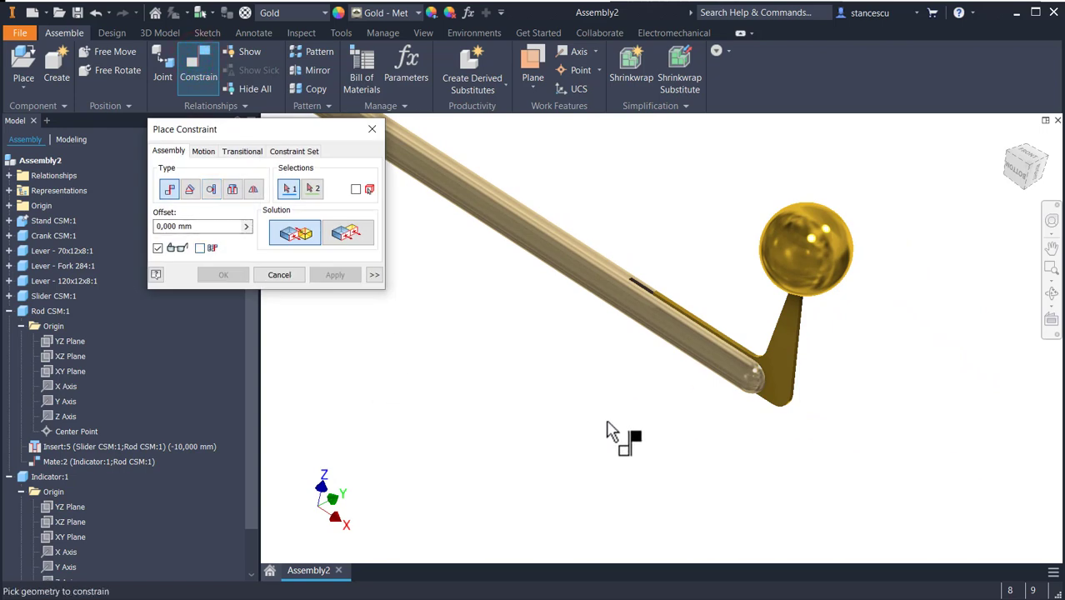
scroll(754, 425, up, 2)
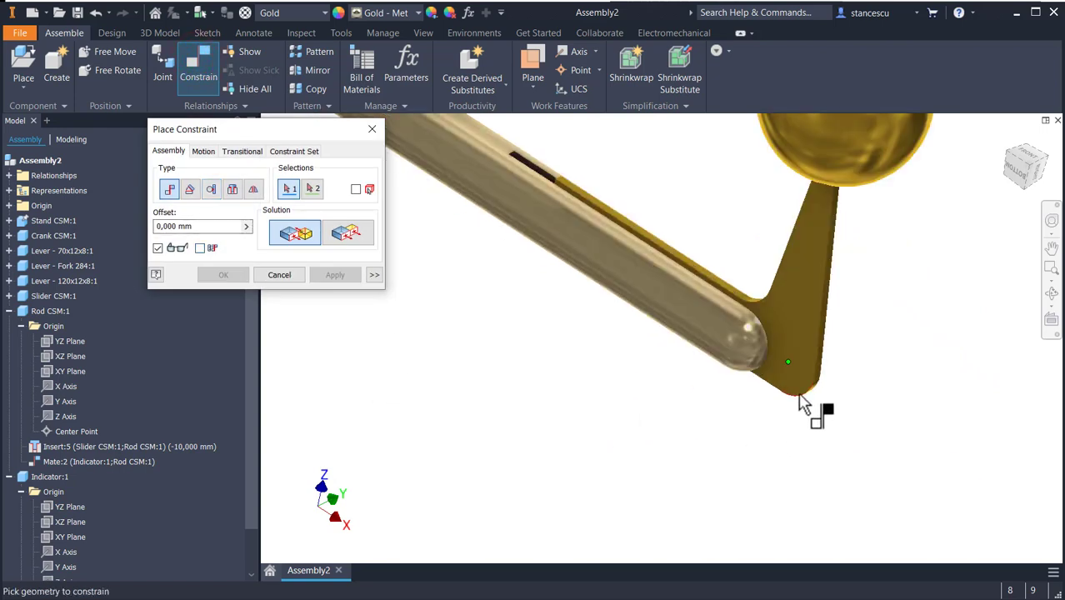
click(798, 397)
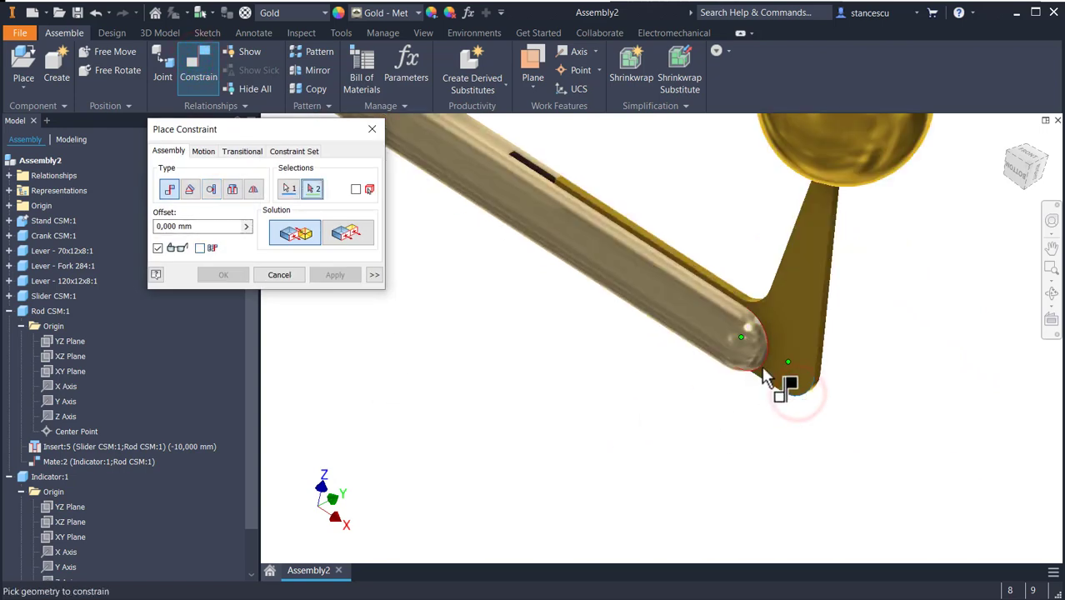
click(760, 369)
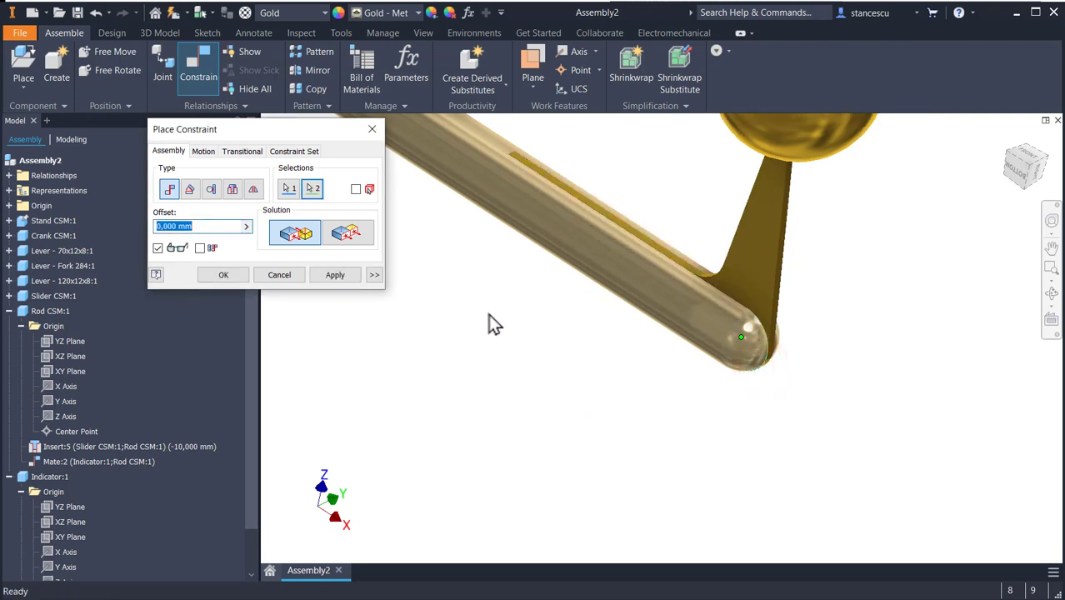
click(225, 275)
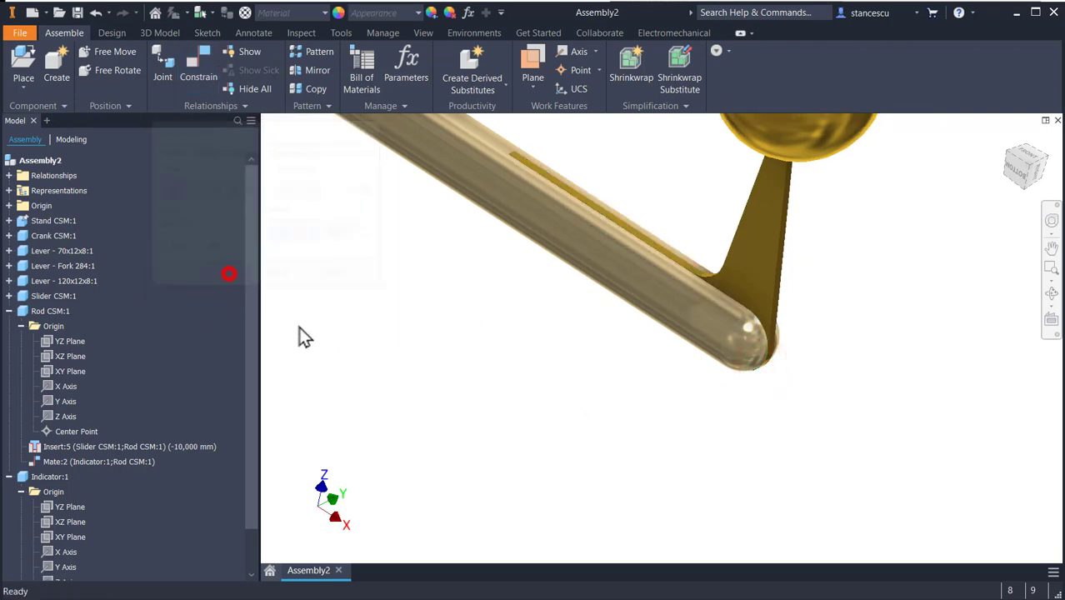
Move the slider slightly to check how it travels with the rod and indicator.
scroll(470, 386, down, 3)
scroll(446, 373, down, 3)
middle_drag(505, 374, 870, 461)
scroll(616, 359, down, 3)
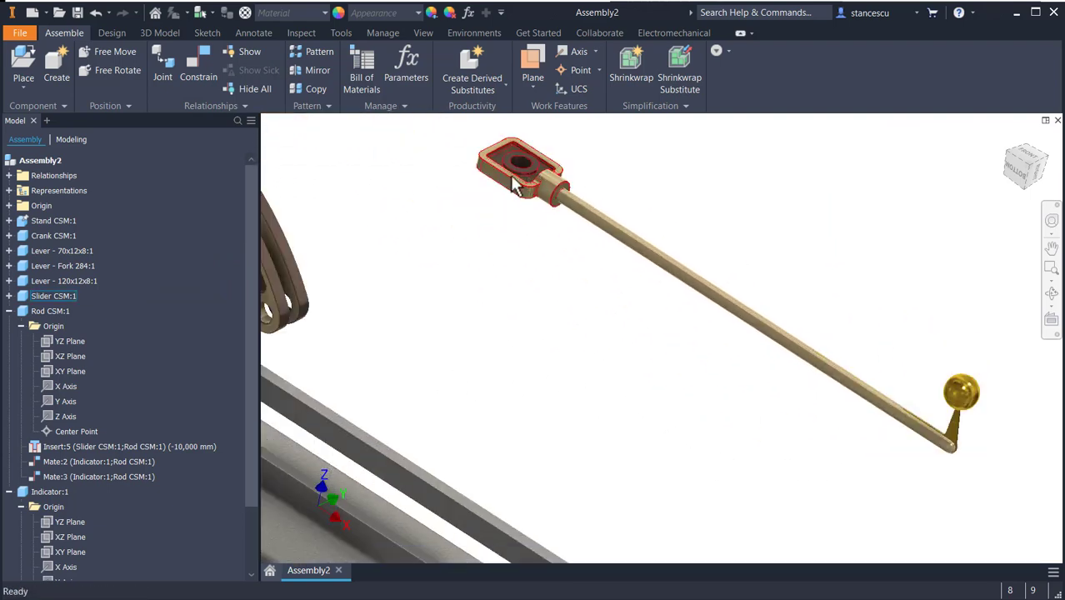
drag(516, 187, 515, 204)
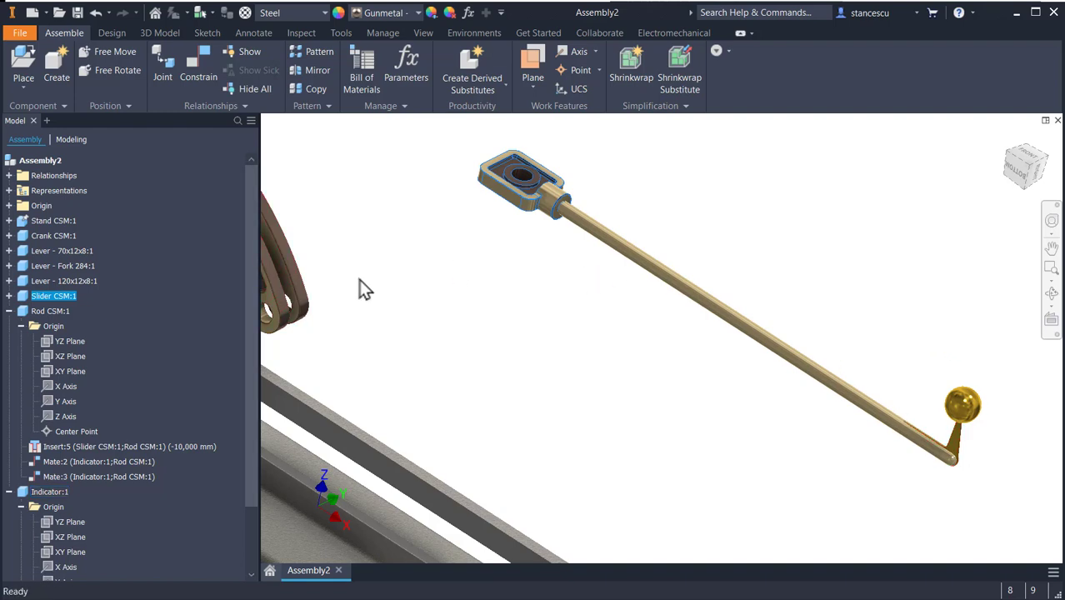
scroll(544, 259, up, 5)
scroll(542, 254, down, 4)
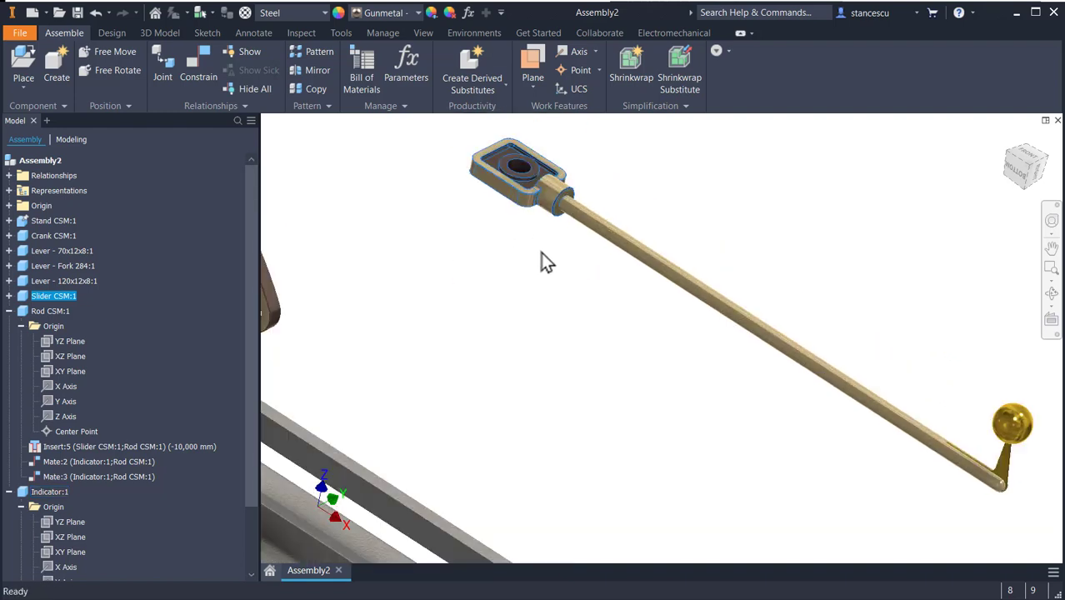
Mate the slider's XY plane to the indicator's XY plane with a 0 mm offset.
click(200, 88)
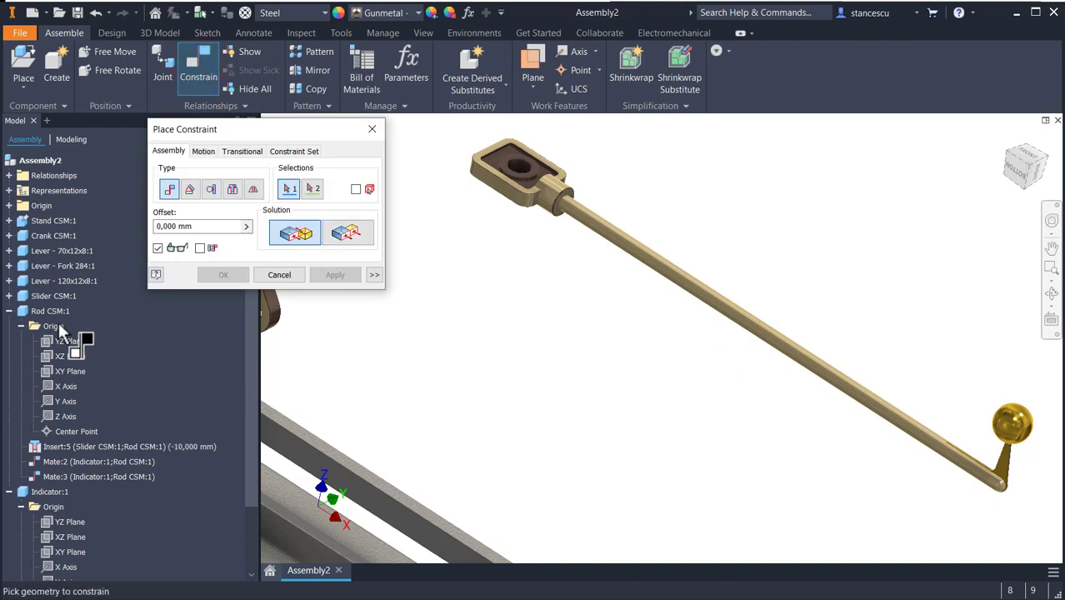
drag(46, 296, 63, 368)
middle_drag(471, 388, 500, 360)
scroll(125, 479, down, 1)
scroll(125, 462, down, 1)
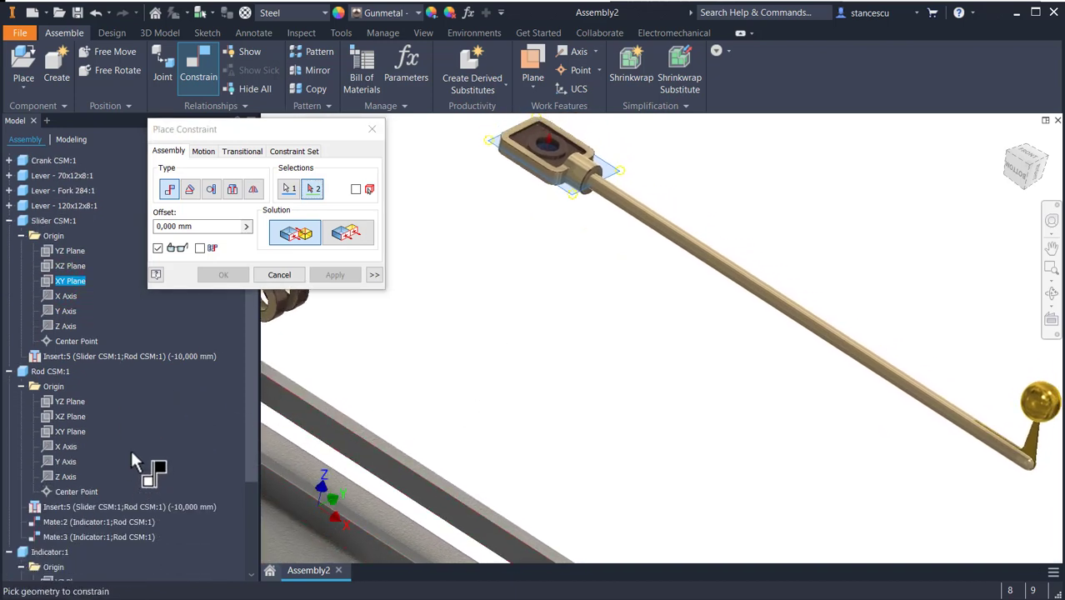
scroll(134, 431, down, 1)
scroll(135, 426, down, 2)
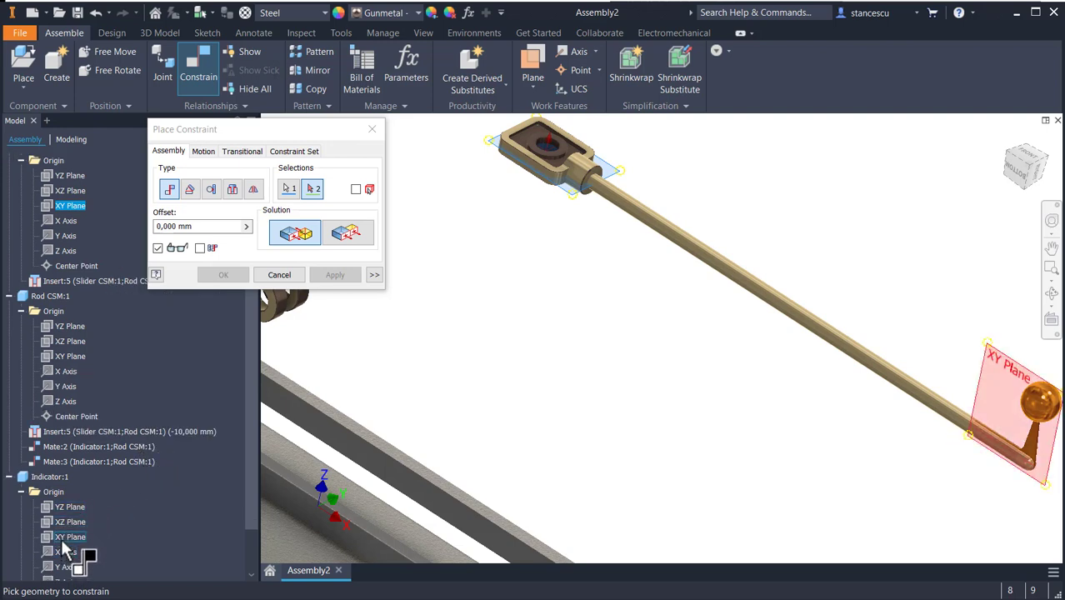
click(62, 540)
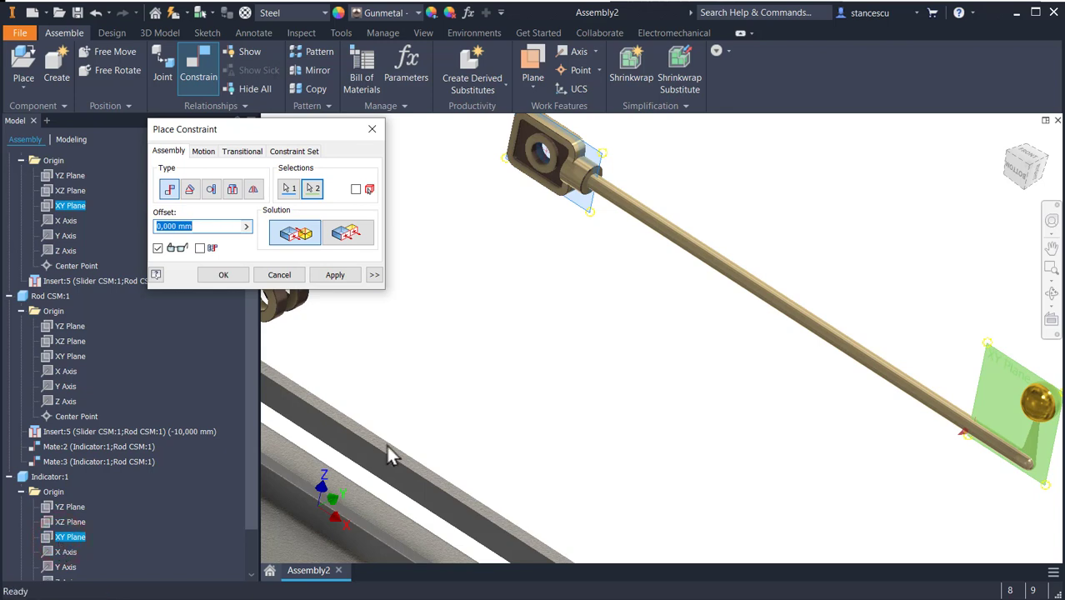
click(229, 275)
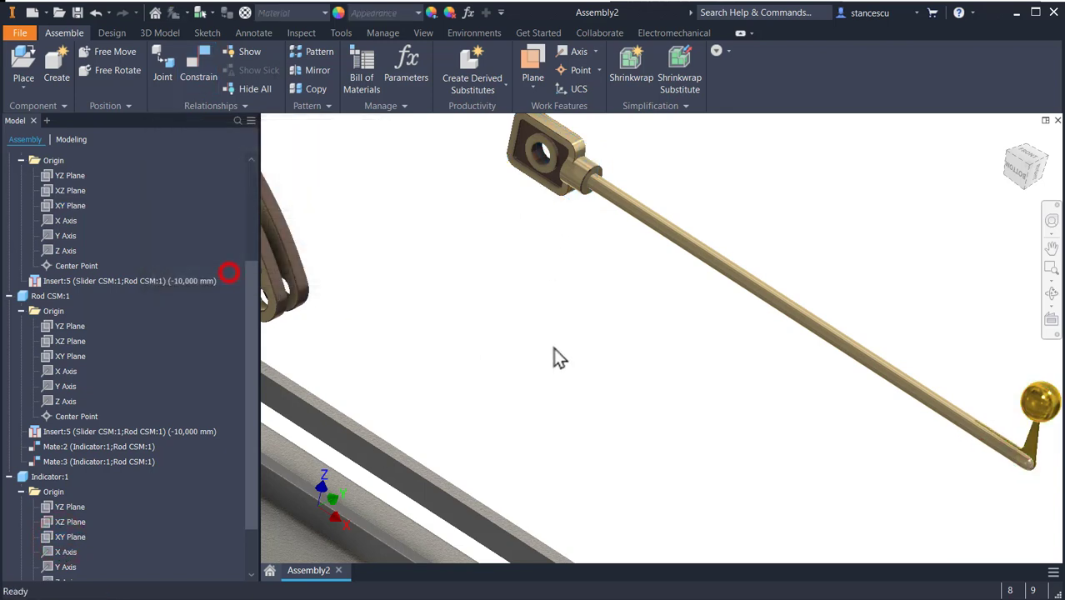
Mate the lower inner face of the stand's long slot to the underside face of the slider with a 0 mm offset.
middle_drag(559, 350, 786, 396)
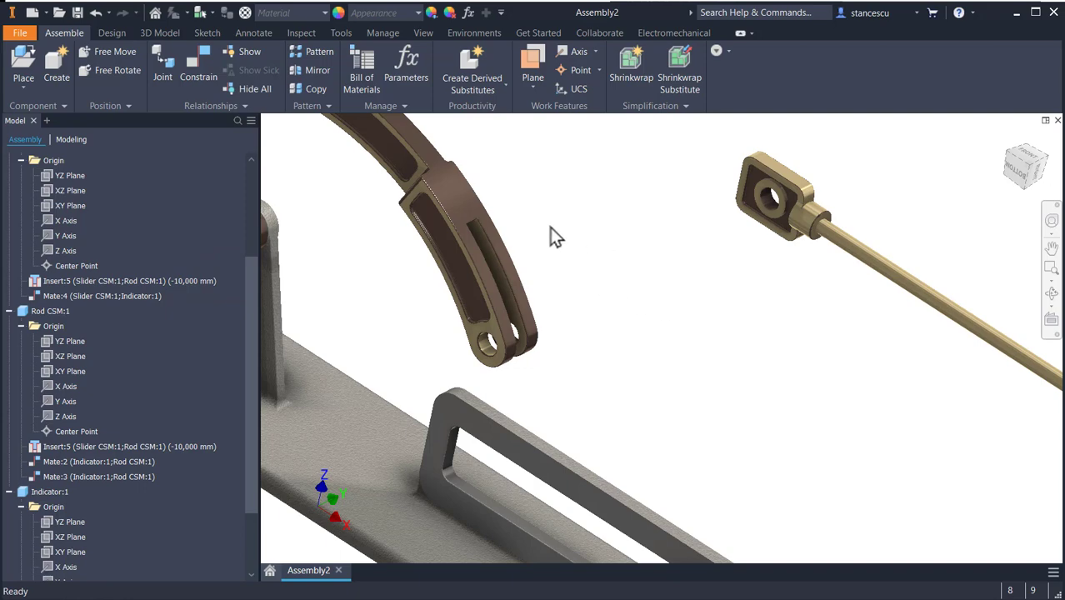
click(198, 68)
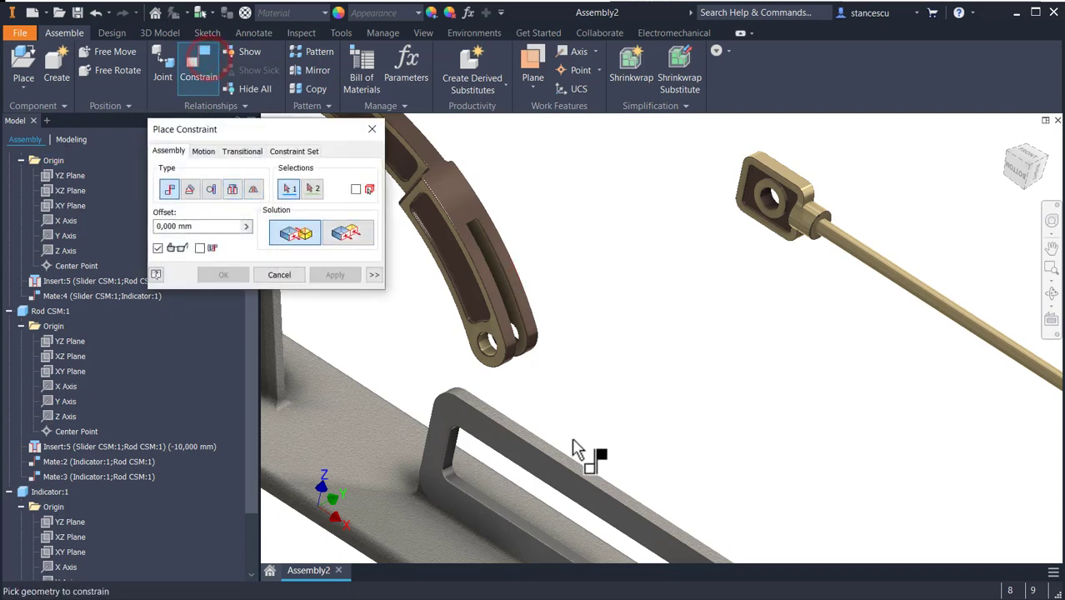
scroll(465, 494, up, 2)
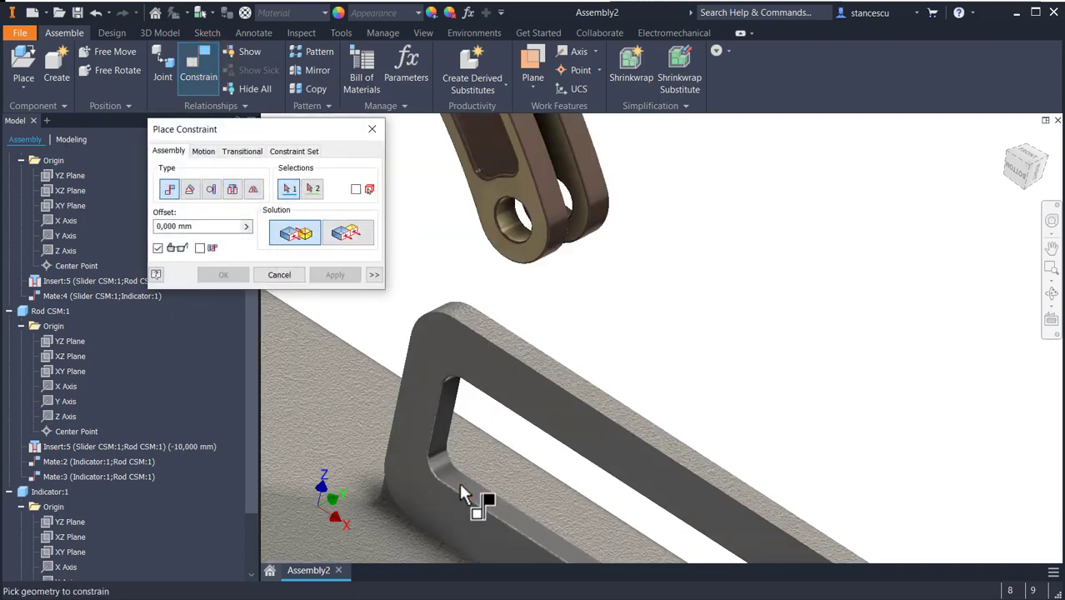
click(497, 514)
scroll(756, 340, down, 2)
middle_drag(778, 337, 690, 453)
shift+middle_drag(732, 423, 809, 380)
scroll(831, 321, up, 3)
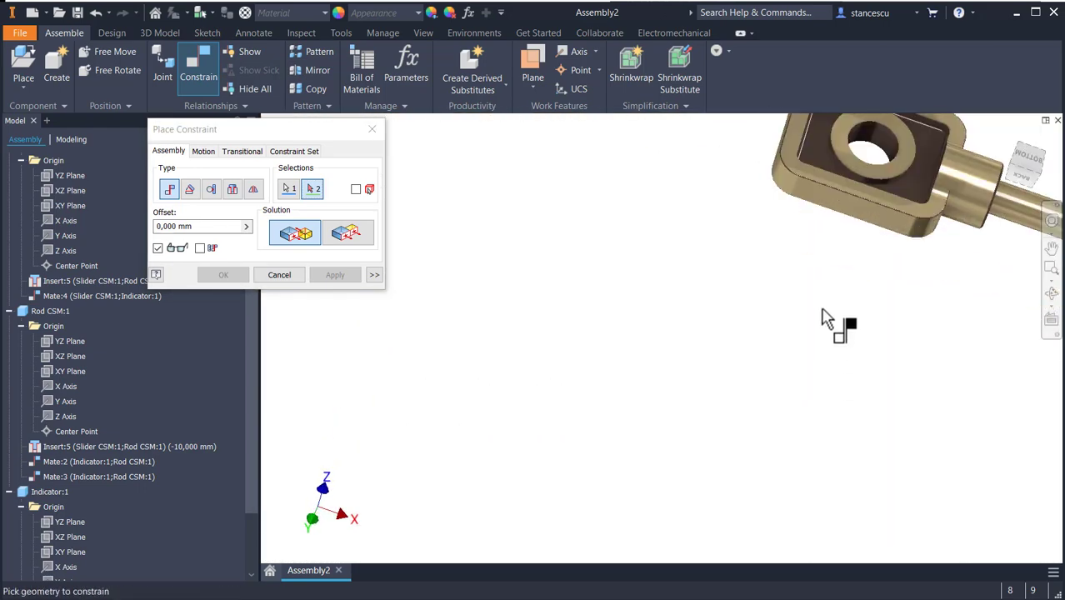
click(846, 215)
scroll(772, 321, down, 4)
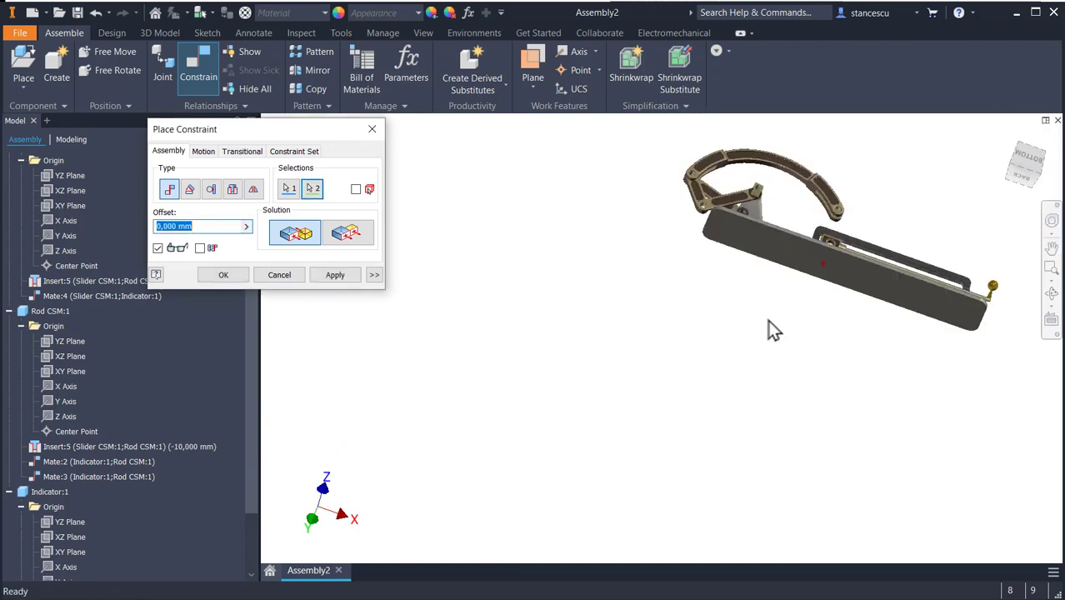
shift+middle_drag(794, 351, 707, 383)
click(333, 277)
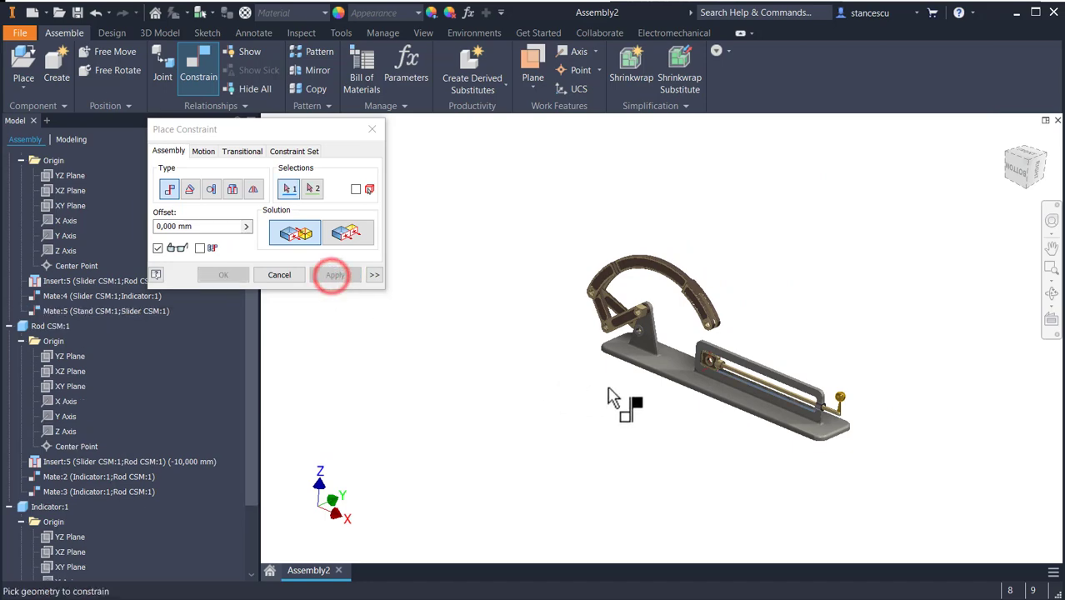
Place a flush constraint between the slider's front rim face and the stand's slotted plate face with a 0 mm offset.
scroll(751, 387, up, 5)
scroll(789, 338, up, 2)
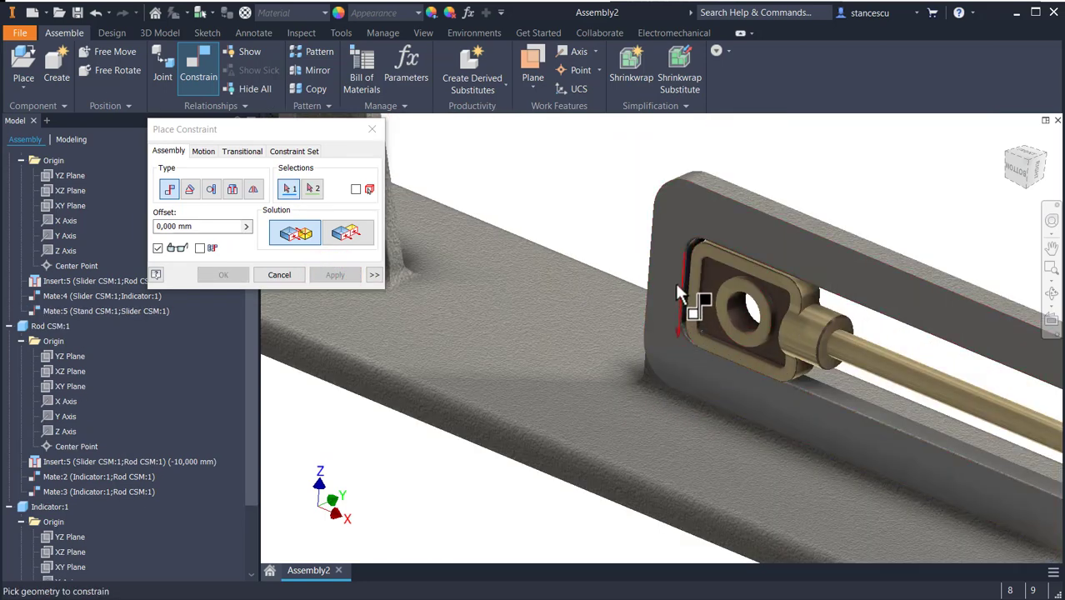
scroll(592, 316, up, 3)
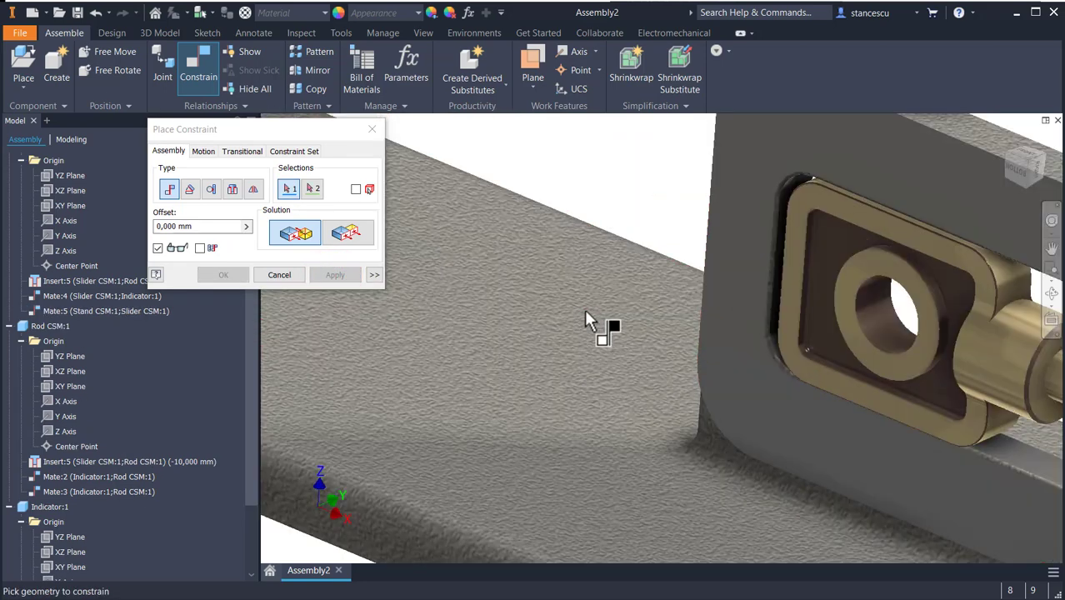
click(336, 235)
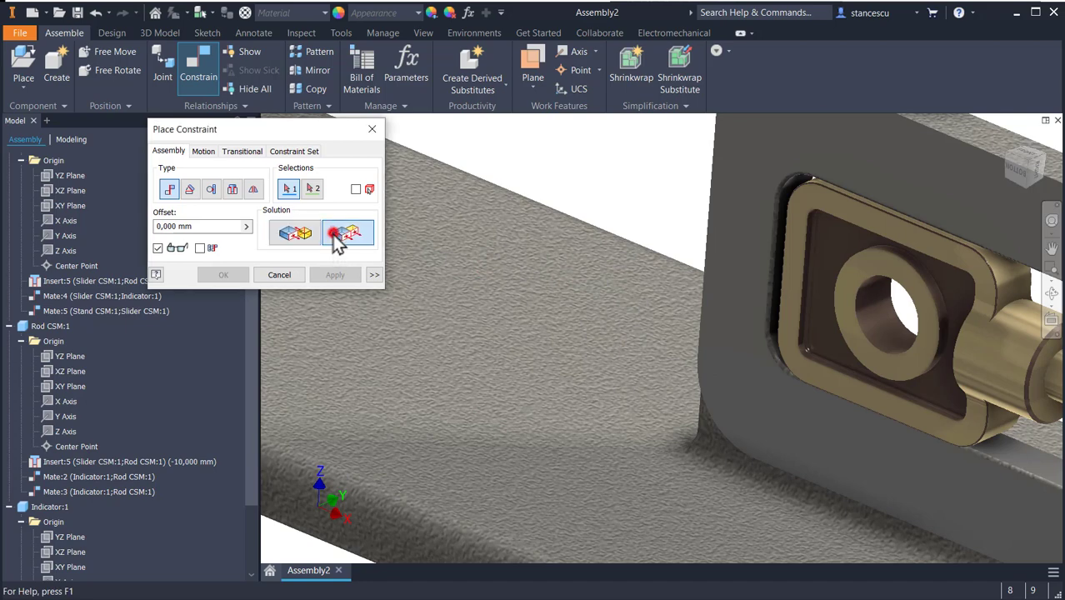
click(864, 213)
click(900, 176)
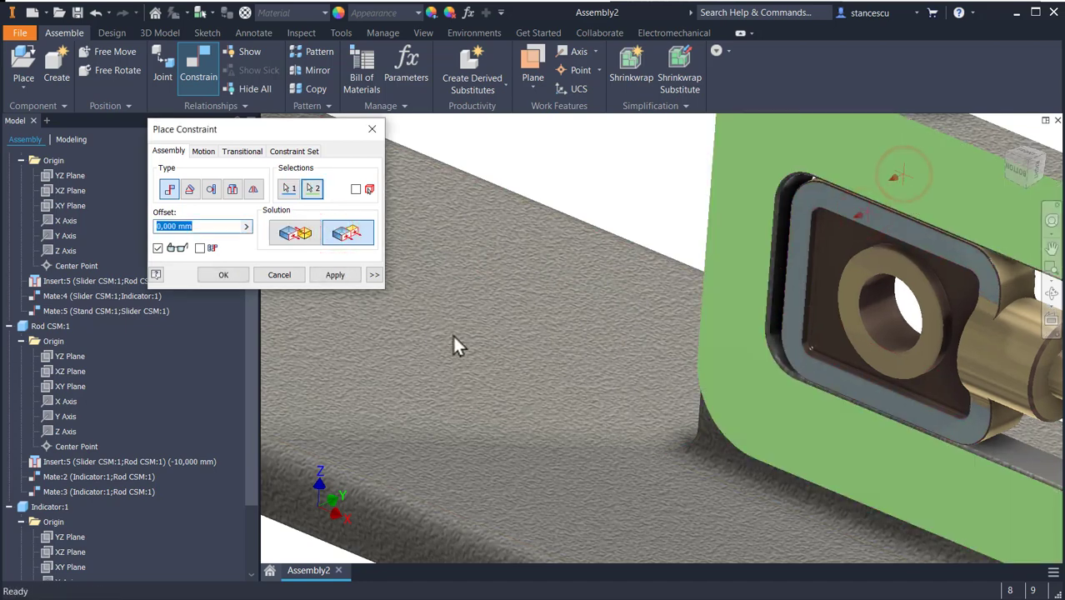
click(220, 276)
Move the rod along the stand to check how the slider travels in its slot.
scroll(631, 454, down, 3)
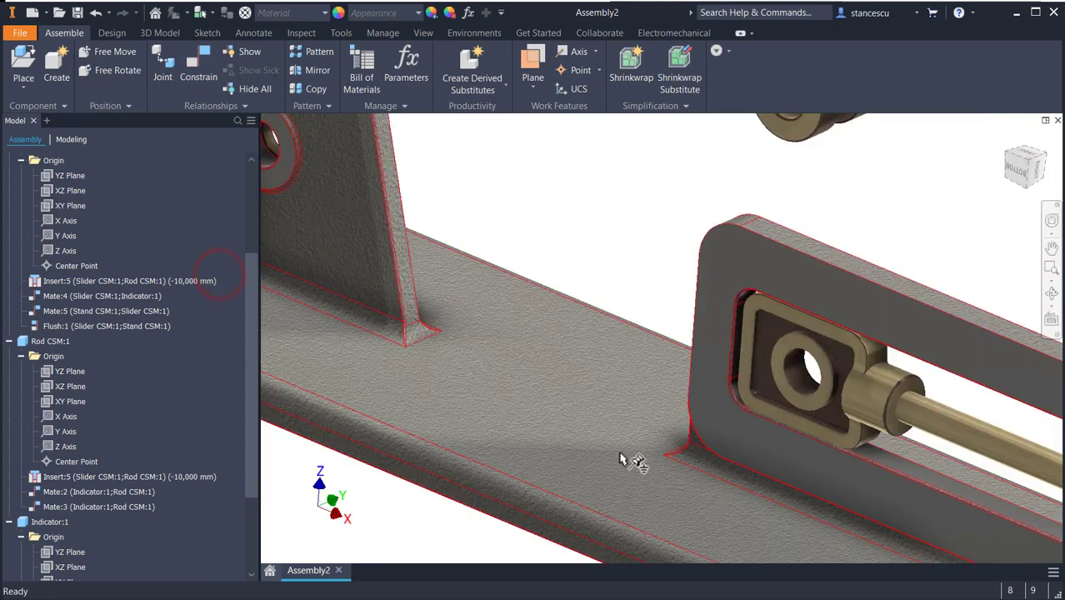
drag(813, 434, 844, 476)
scroll(844, 475, down, 5)
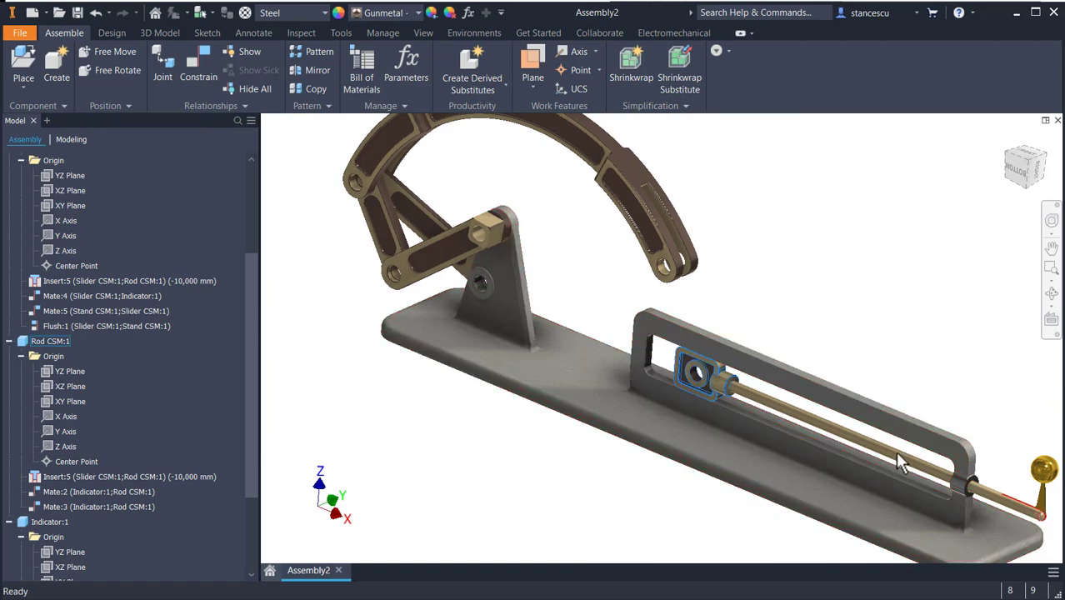
click(793, 247)
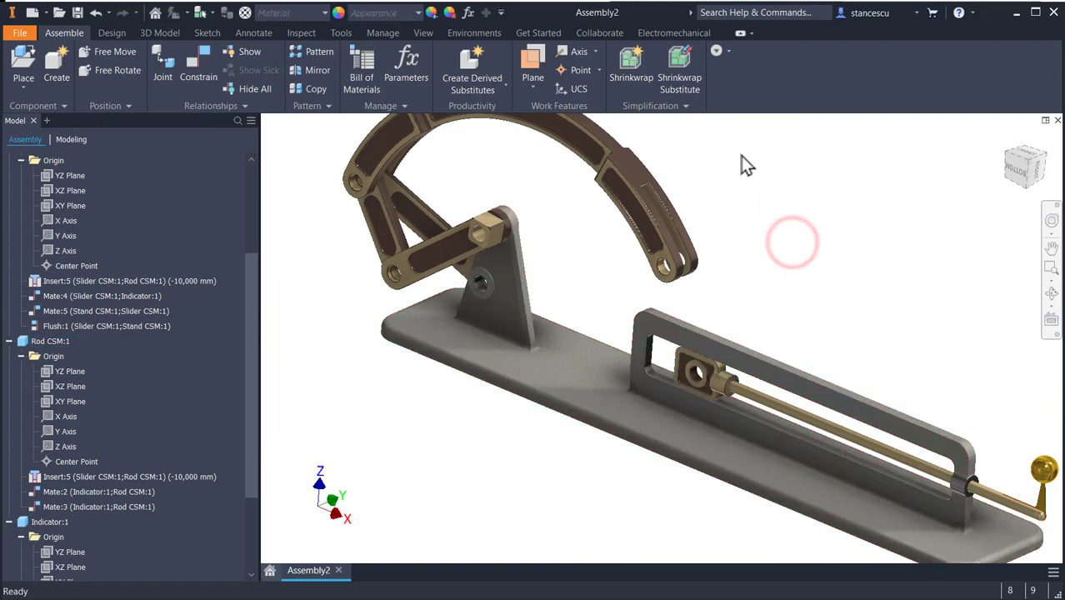
Mate the axis of the fork lever's end hole to the axis of the slider's hole with a 0 mm offset.
click(200, 60)
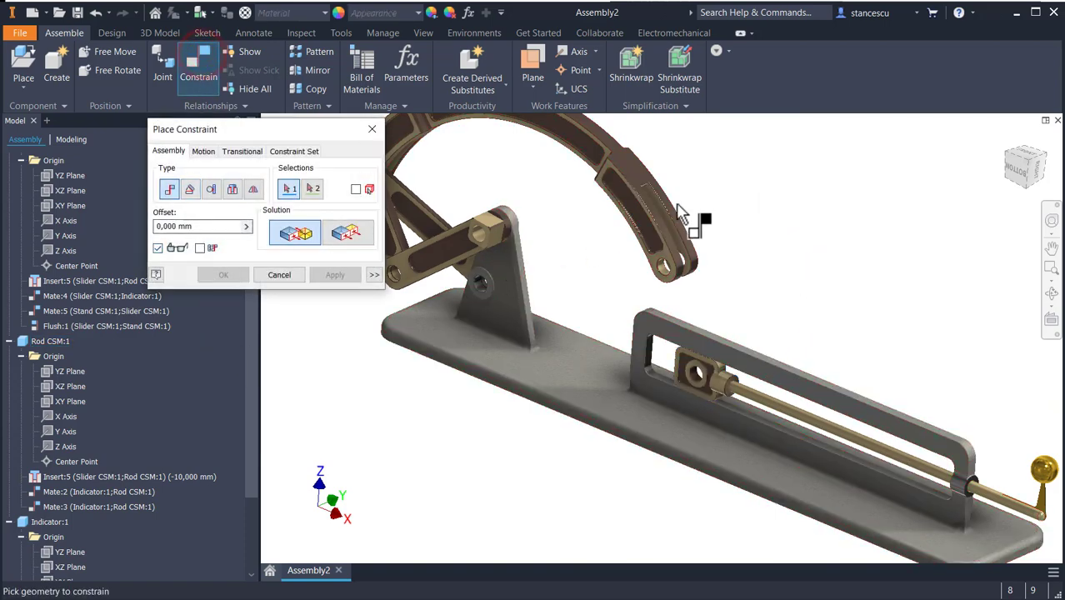
scroll(741, 213, up, 2)
scroll(691, 279, up, 2)
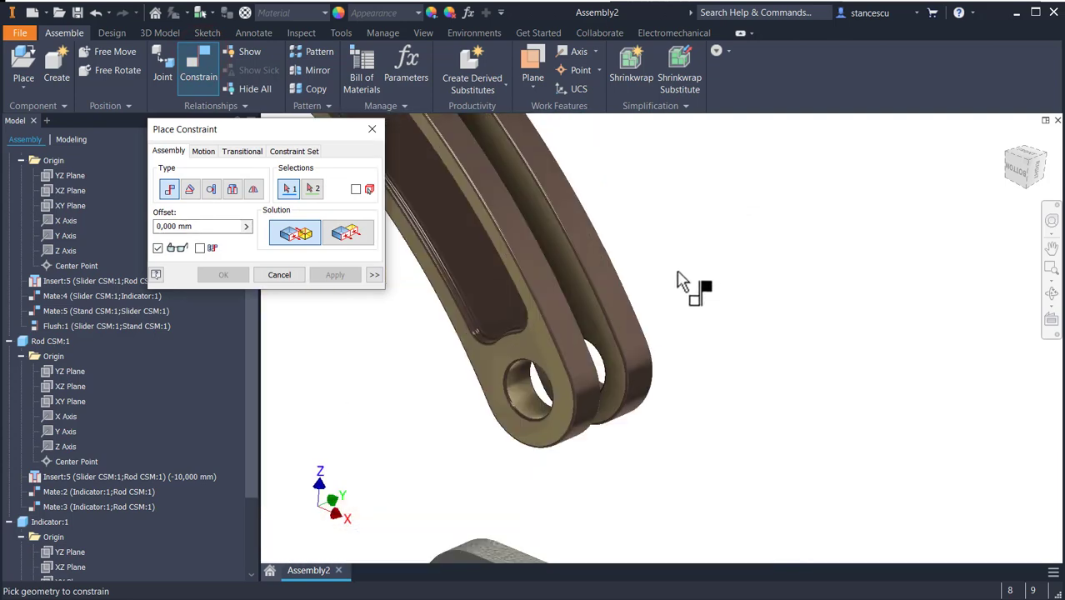
click(522, 401)
middle_drag(689, 435, 763, 164)
scroll(760, 250, down, 2)
scroll(749, 325, up, 3)
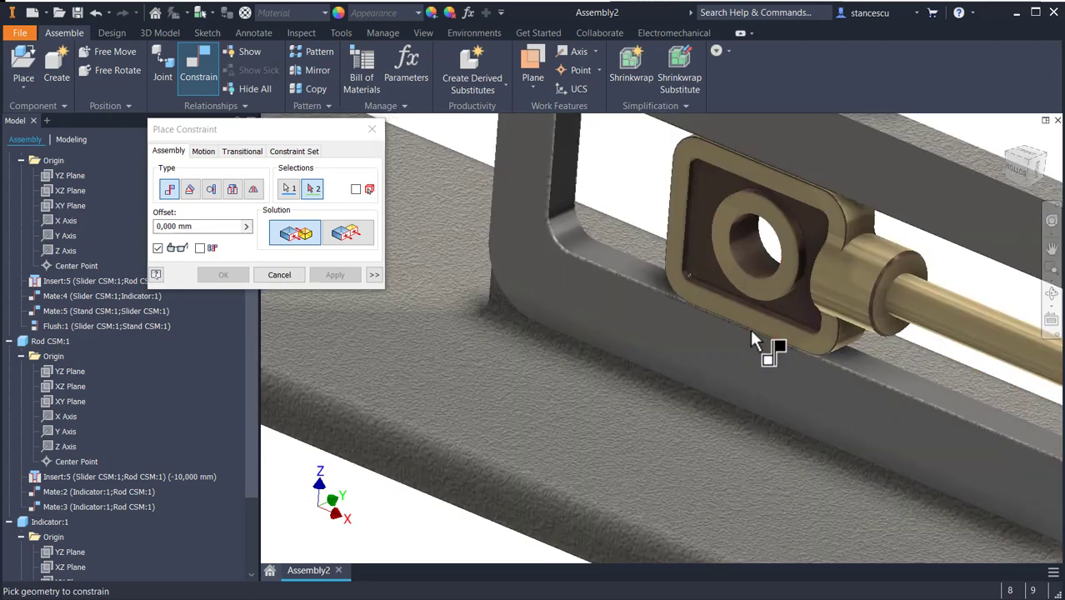
scroll(707, 267, up, 1)
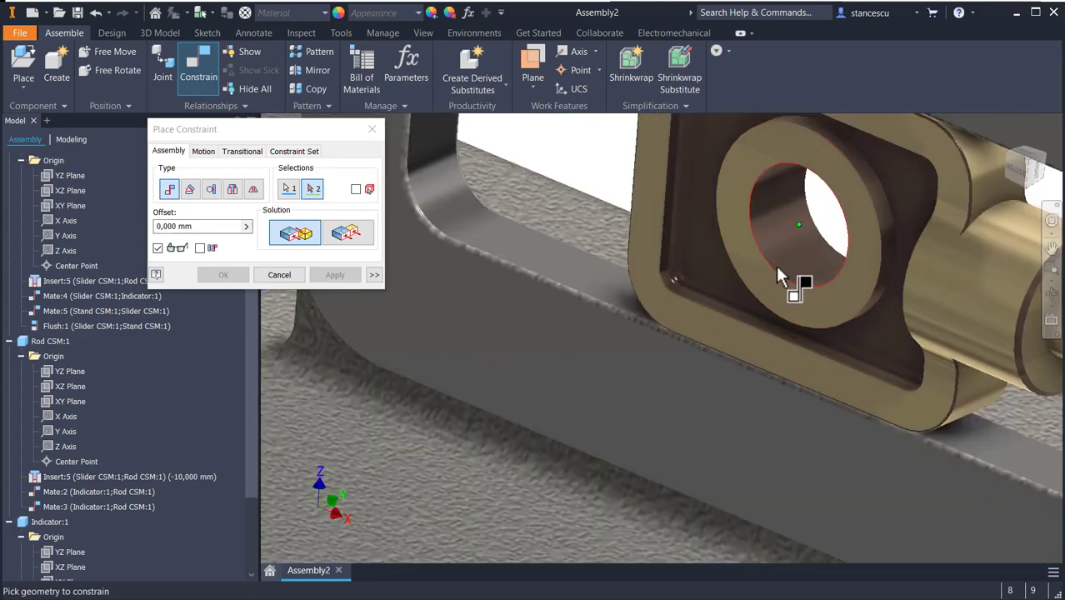
click(773, 275)
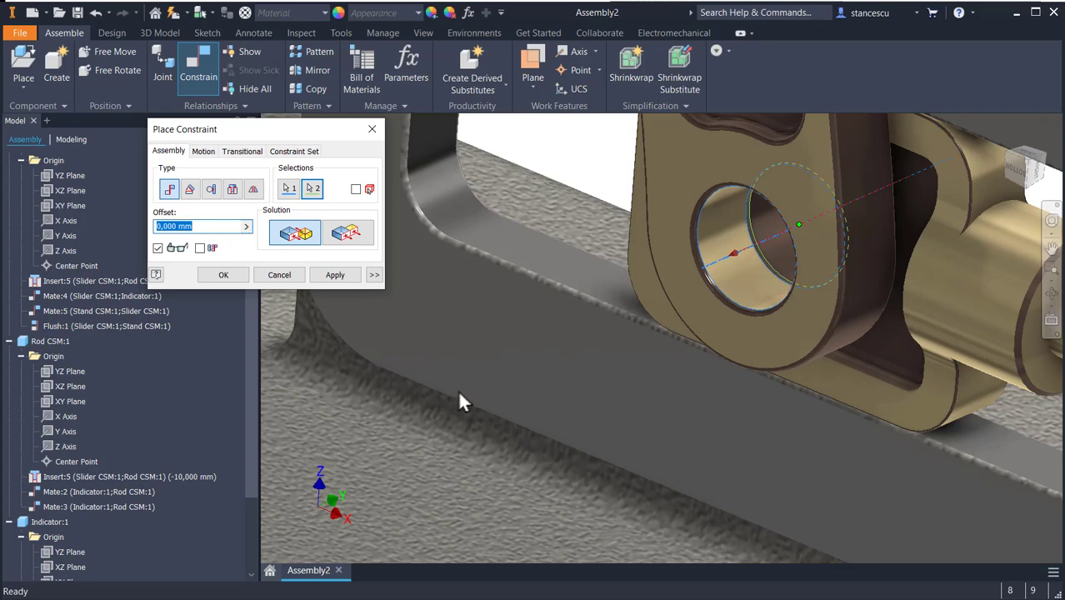
scroll(459, 395, down, 3)
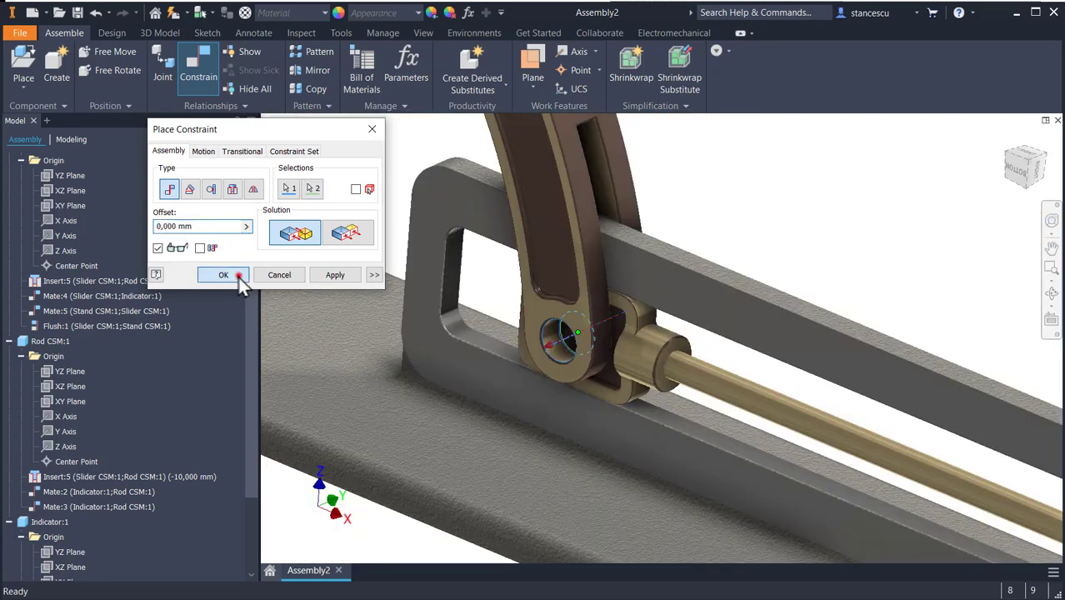
click(223, 275)
Display the degrees-of-freedom symbols on the assembly's components.
mouse_move(780, 344)
shift+middle_down()
mouse_move(848, 335)
mouse_move(863, 317)
mouse_move(783, 311)
mouse_move(816, 309)
mouse_move(787, 336)
mouse_move(773, 333)
shift+middle_up()
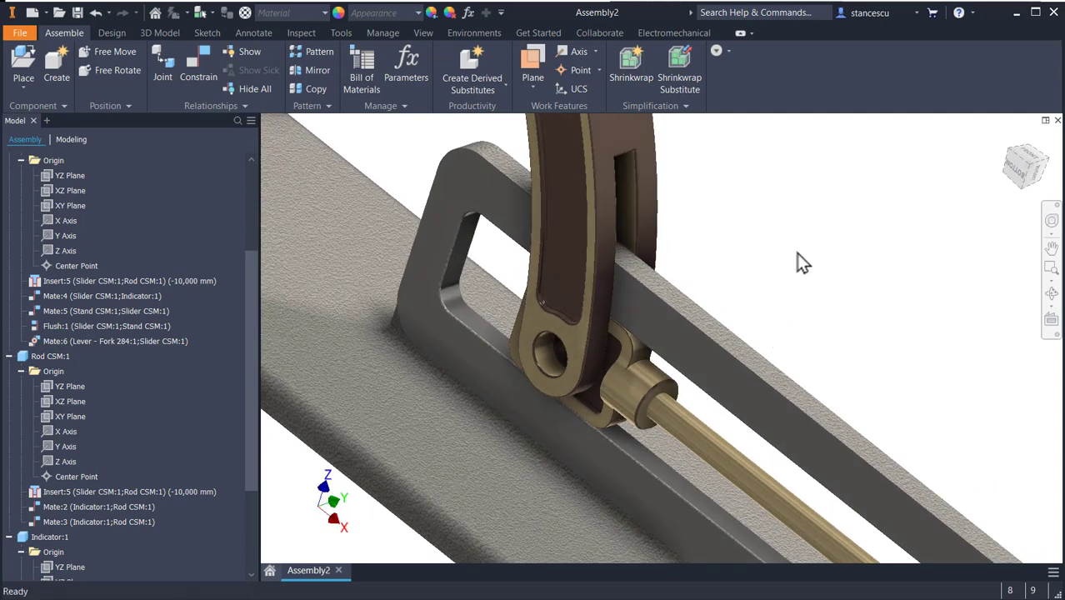
key(F6)
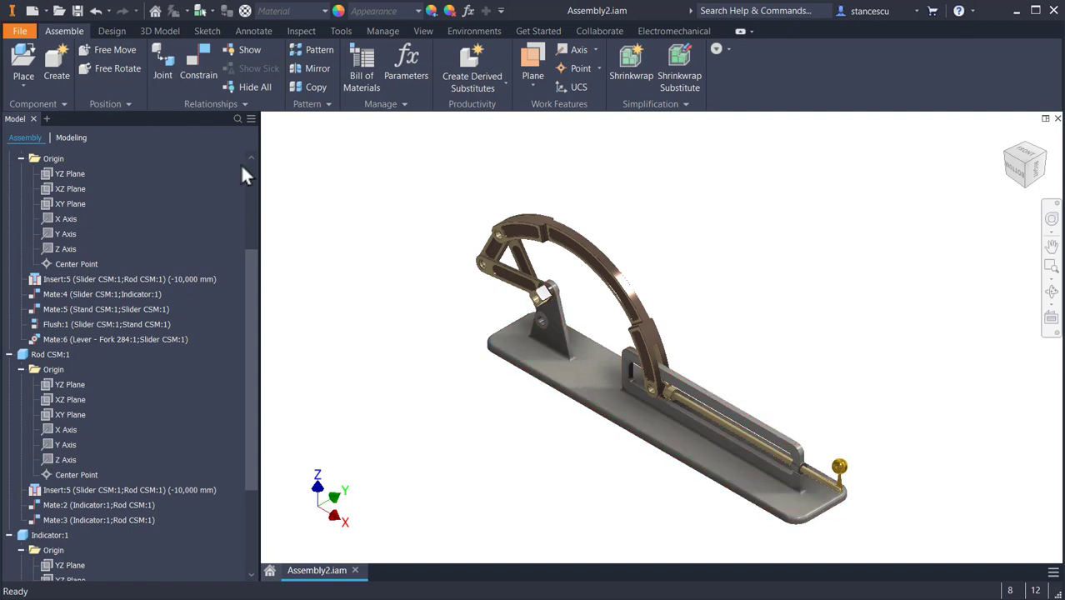
click(413, 31)
click(112, 68)
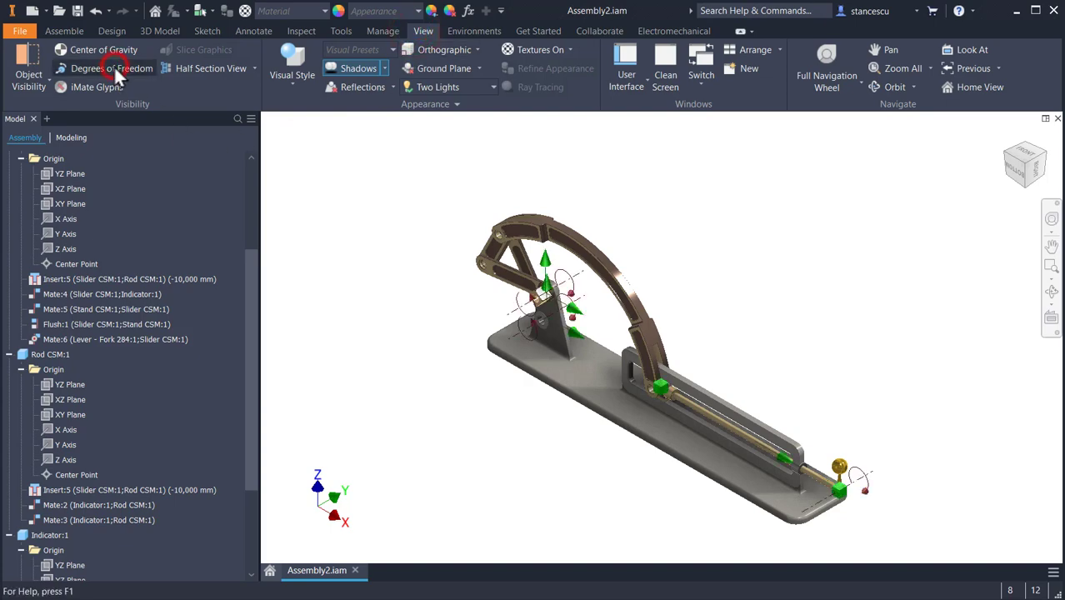
Examine the degrees-of-freedom symbols at the crank pivot, the slider, the rod and the indicator.
scroll(481, 302, up, 5)
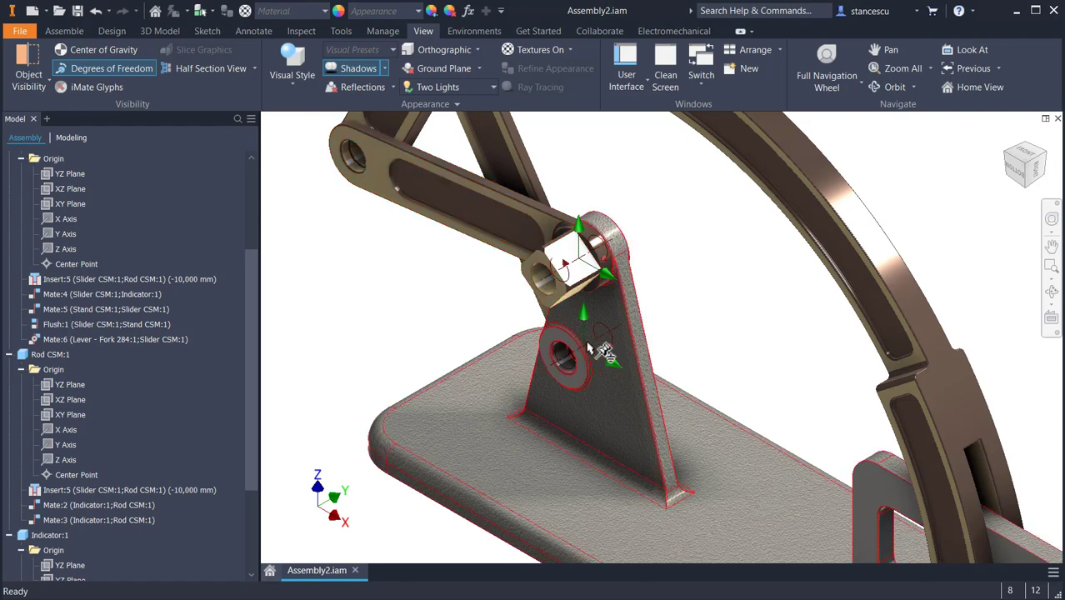
middle_drag(732, 340, 502, 190)
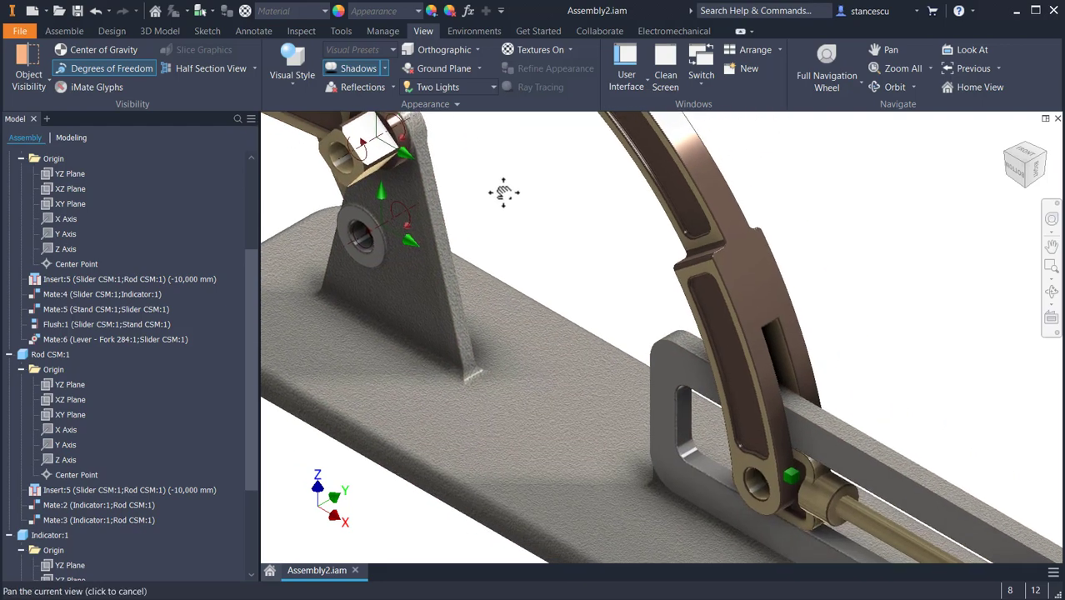
middle_drag(775, 474, 549, 333)
middle_drag(572, 375, 378, 213)
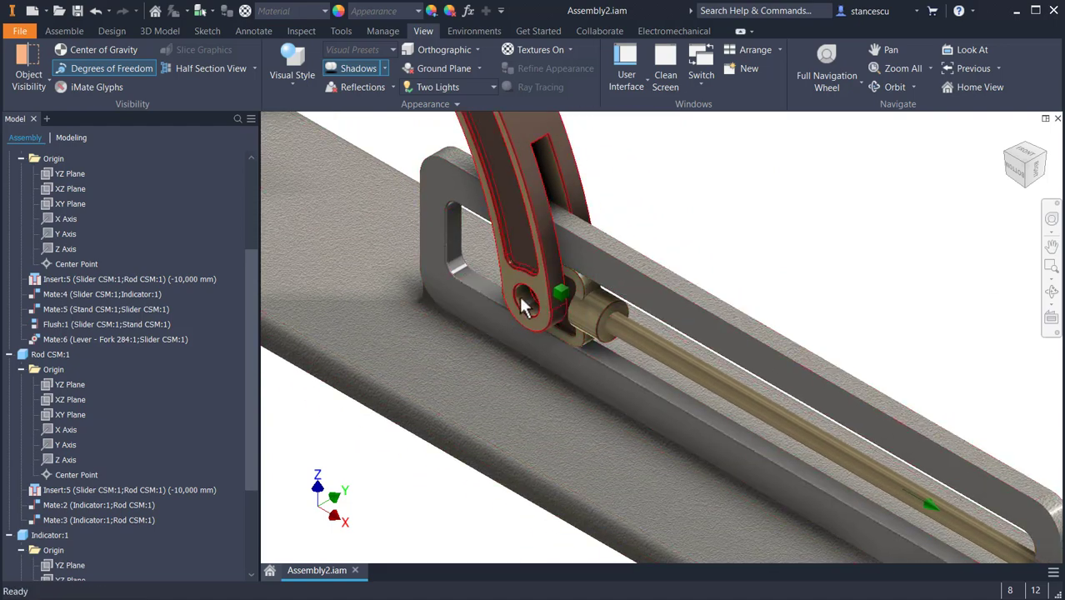
middle_drag(620, 325, 497, 245)
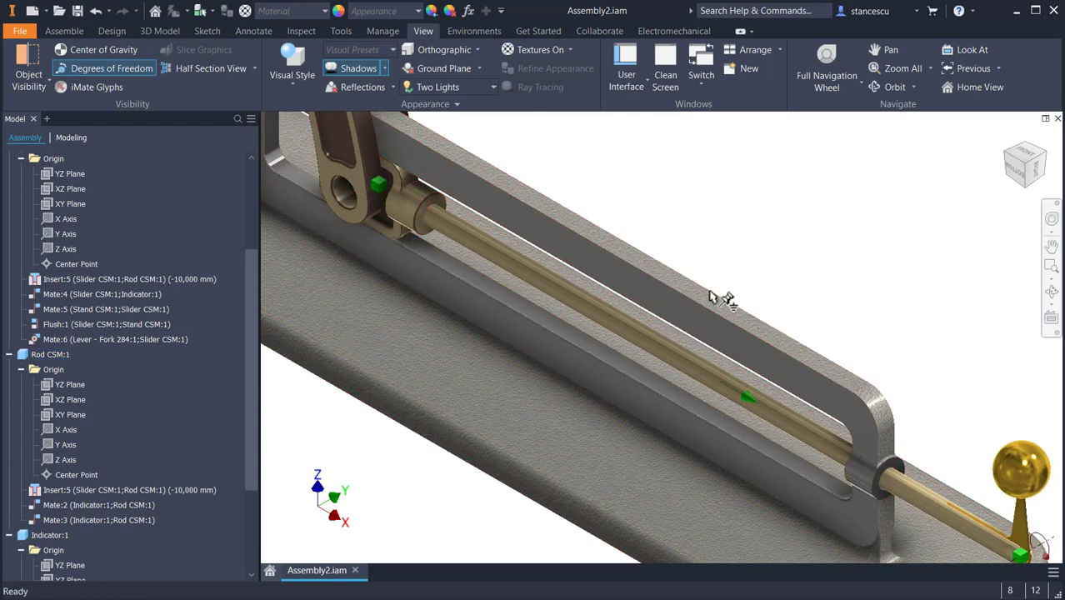
middle_drag(713, 298, 571, 226)
scroll(834, 429, up, 3)
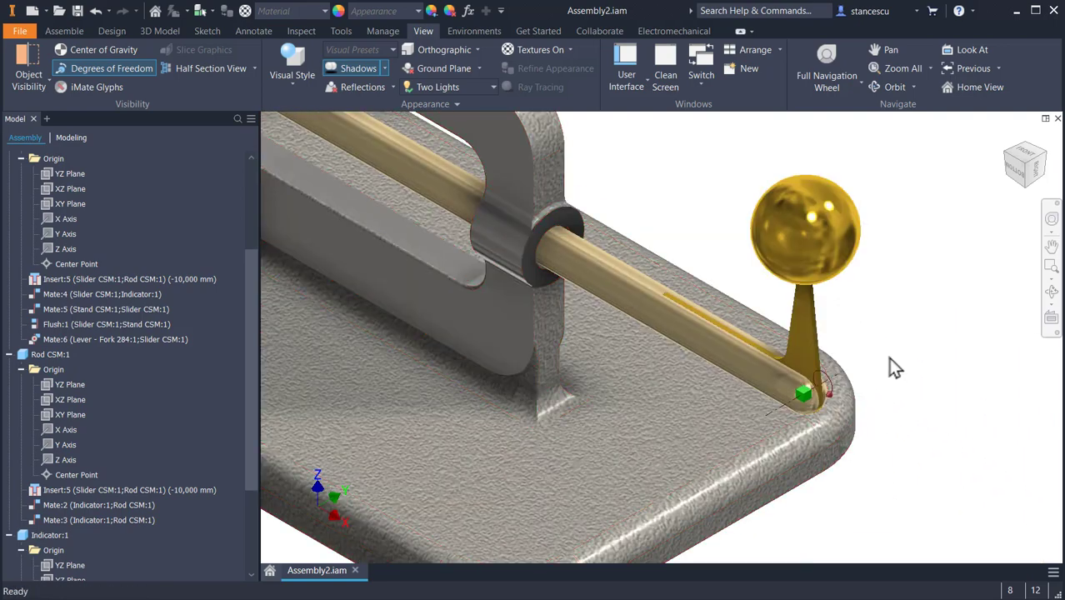
scroll(888, 362, up, 2)
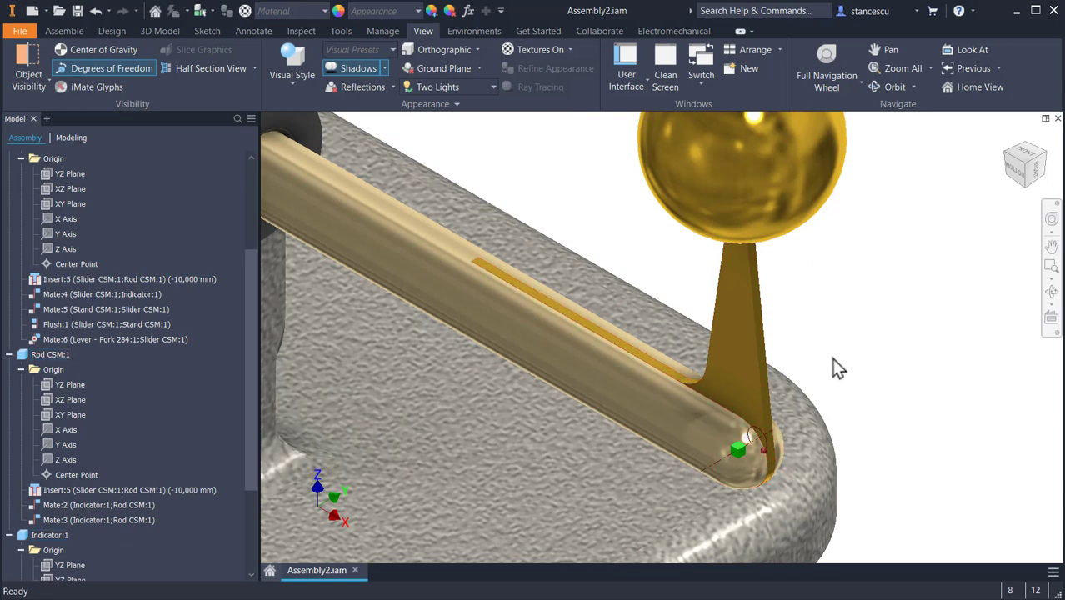
middle_drag(838, 367, 963, 392)
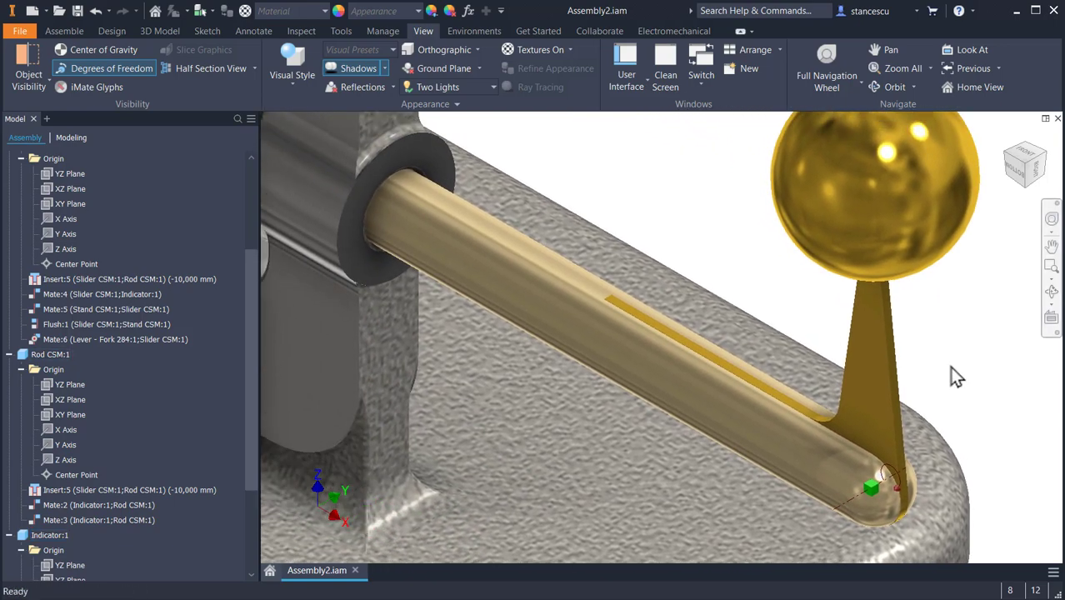
Ground the rod and swing the indicator out of the rod's end slot to check its free rotation.
right_click(468, 244)
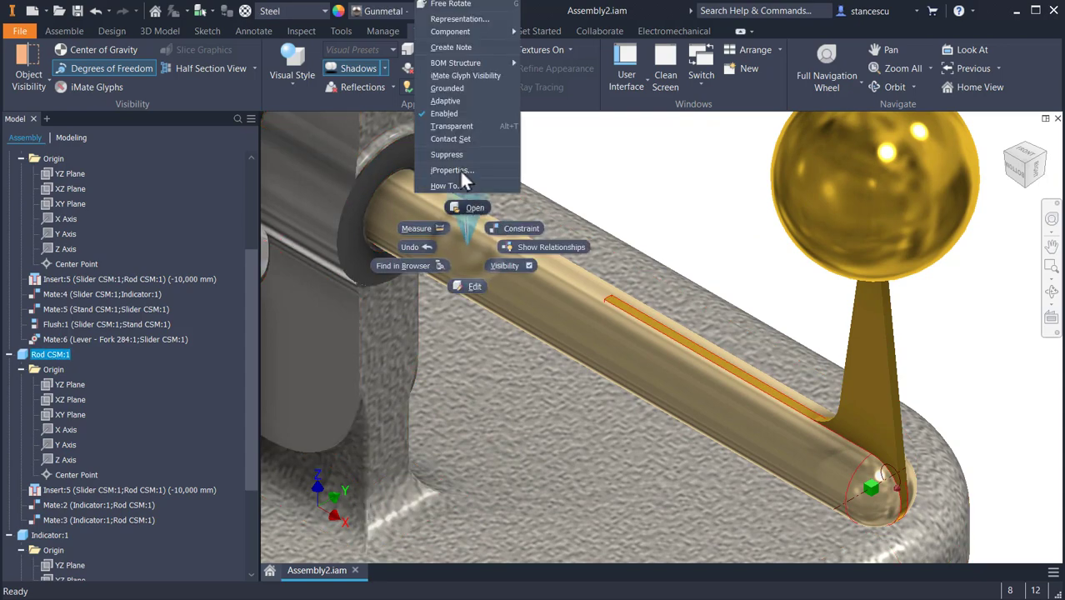
click(457, 87)
click(683, 198)
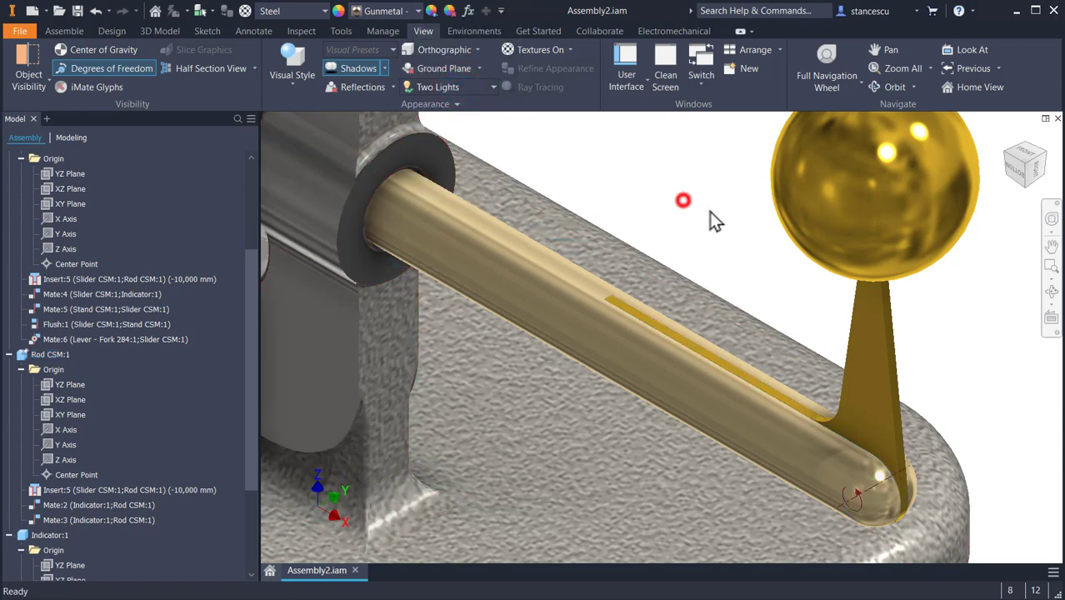
drag(830, 233, 921, 300)
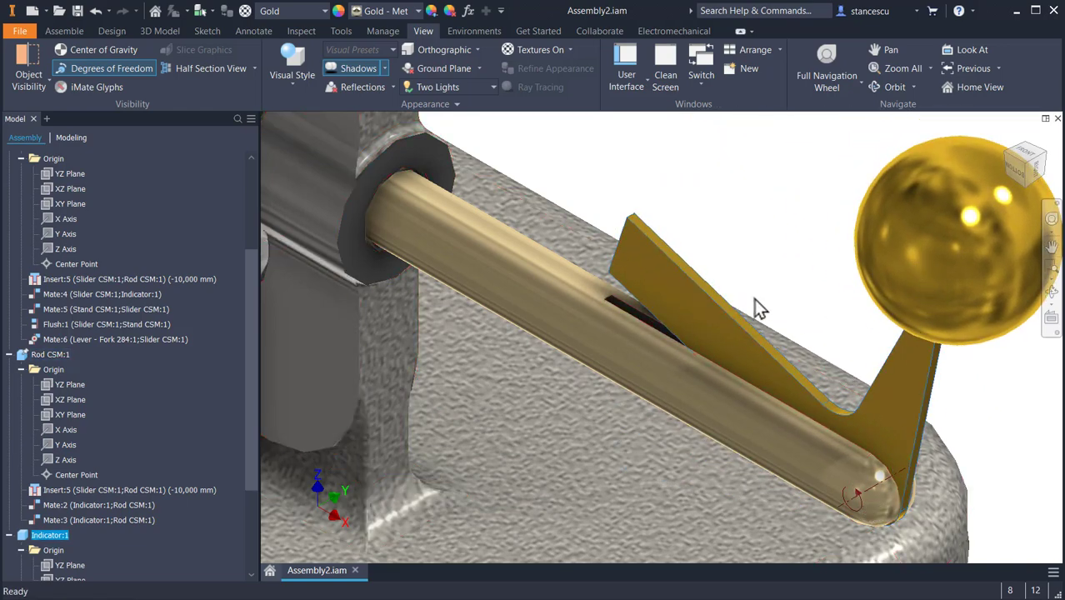
click(705, 210)
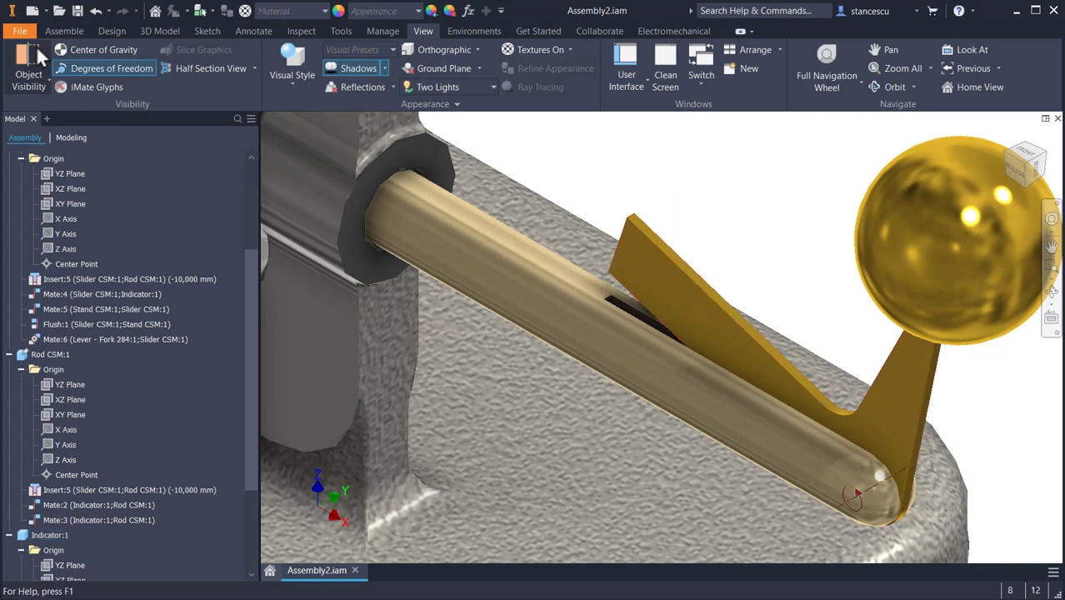
Constrain the indicator arm's long edge to the rod slot's long edge with a directed angle of 0 deg.
click(64, 30)
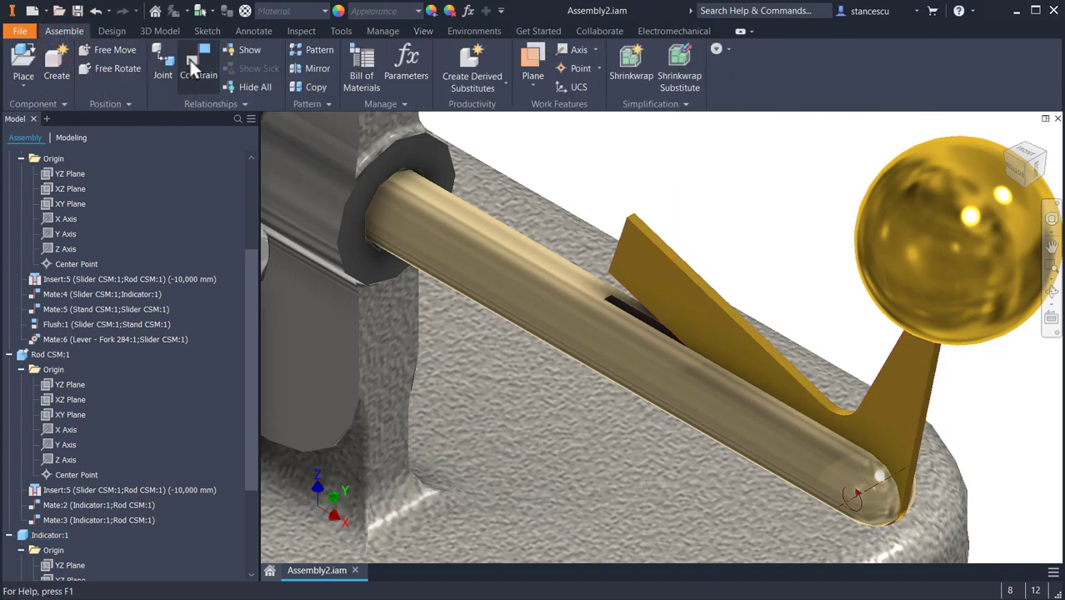
click(190, 75)
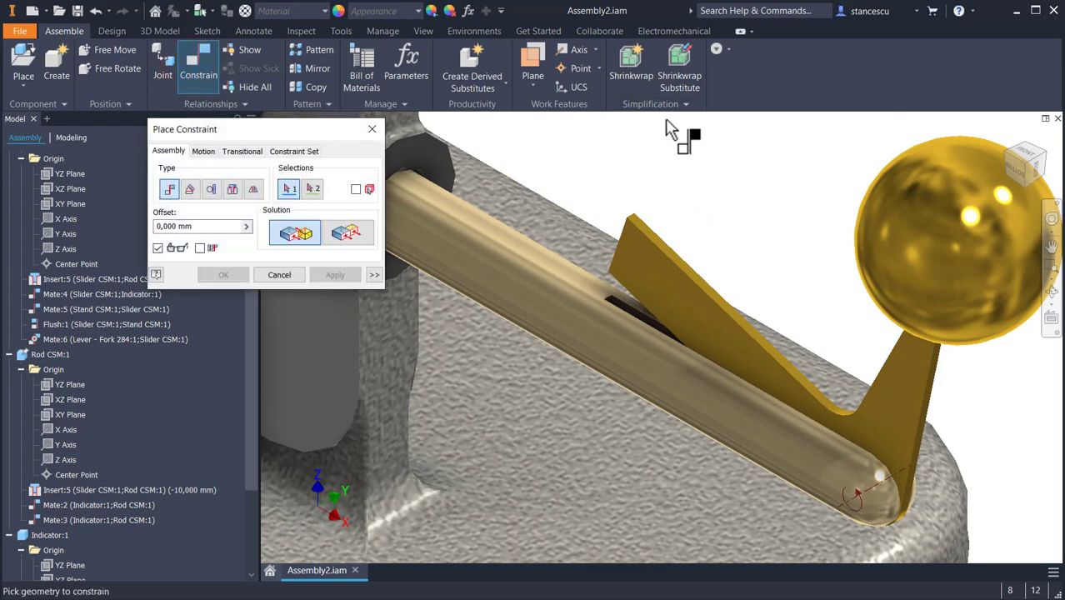
click(190, 189)
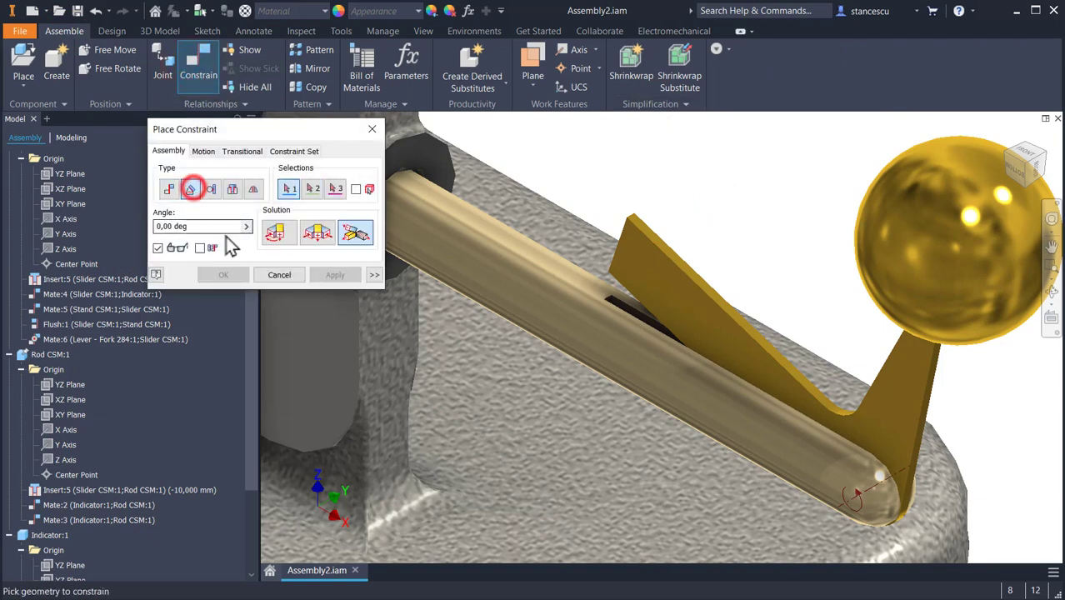
click(276, 234)
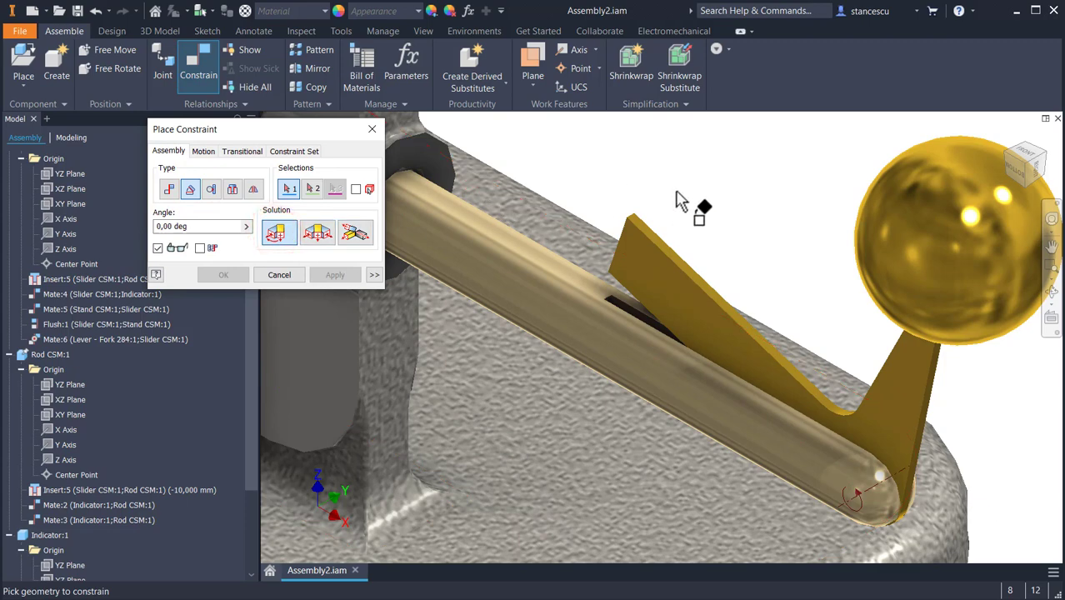
click(650, 242)
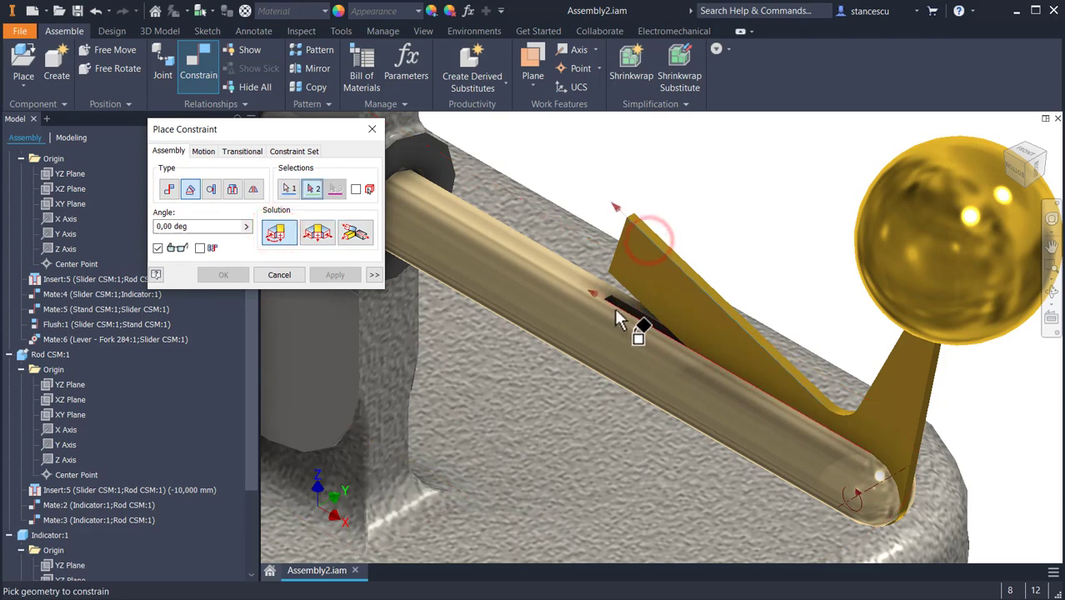
click(629, 321)
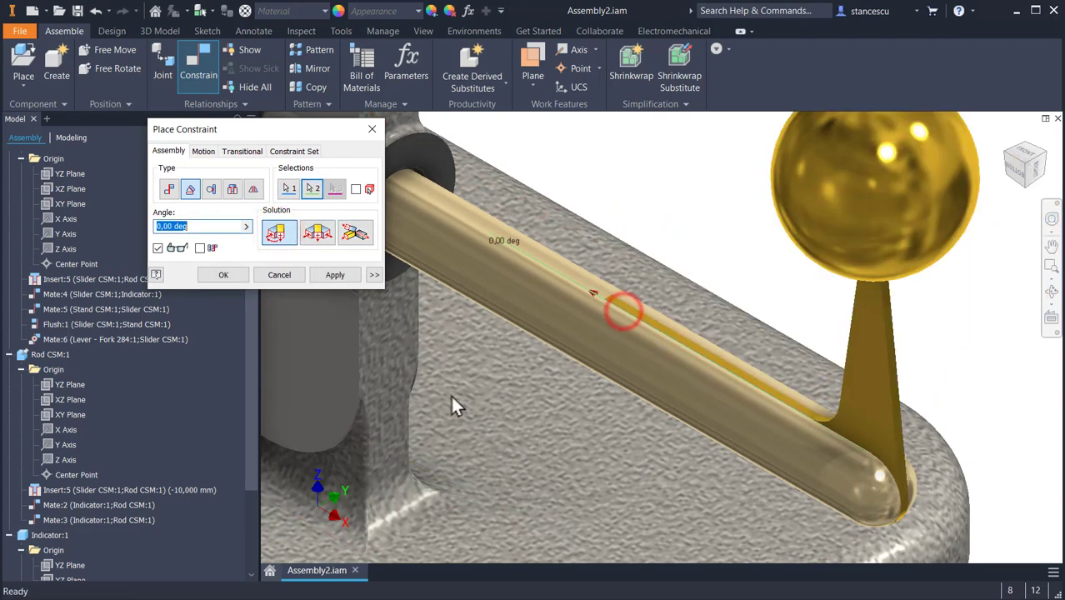
click(229, 279)
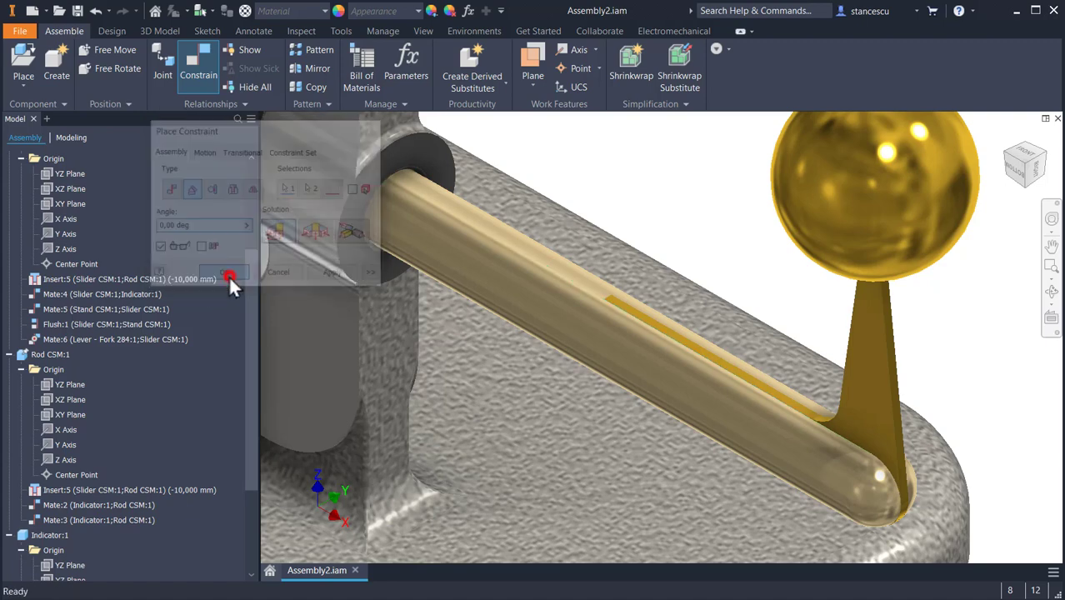
click(623, 178)
key(F6)
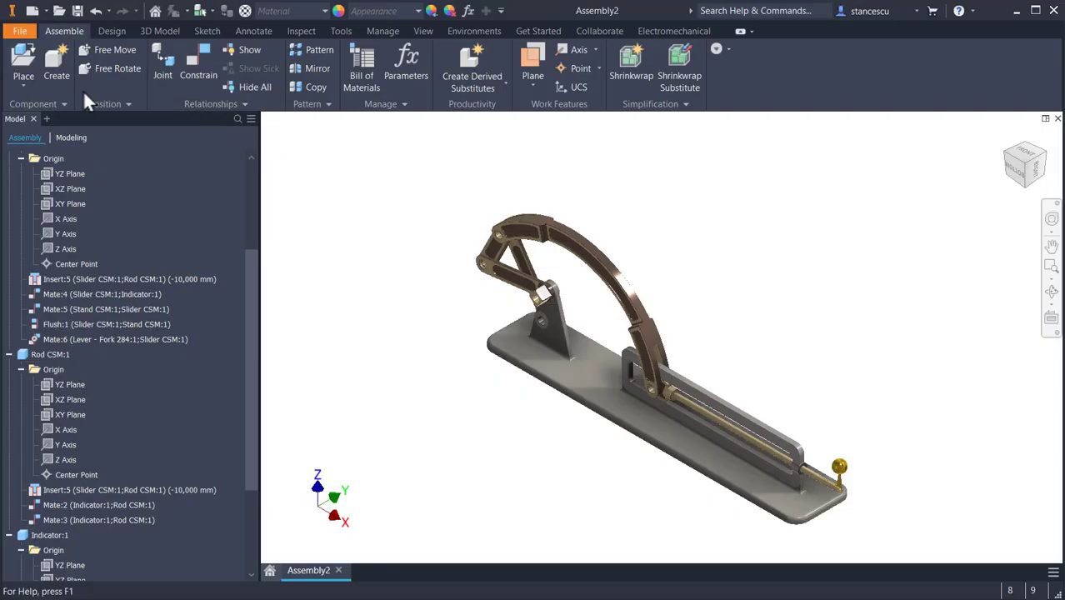
Place two copies of Shaft 12x12.ipt in the empty space beside the mechanism.
click(17, 65)
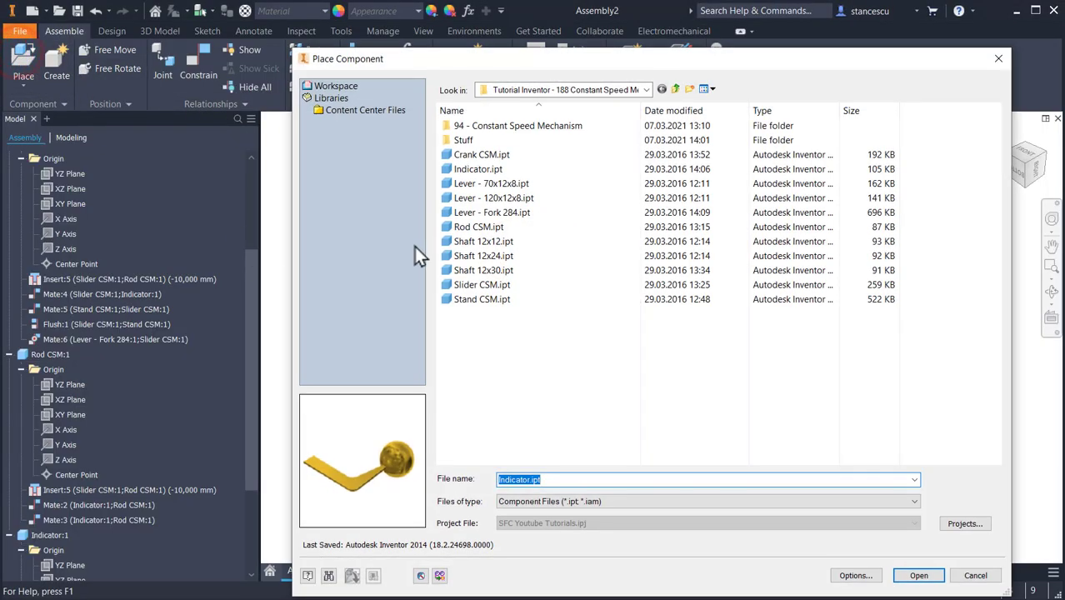
double_click(489, 247)
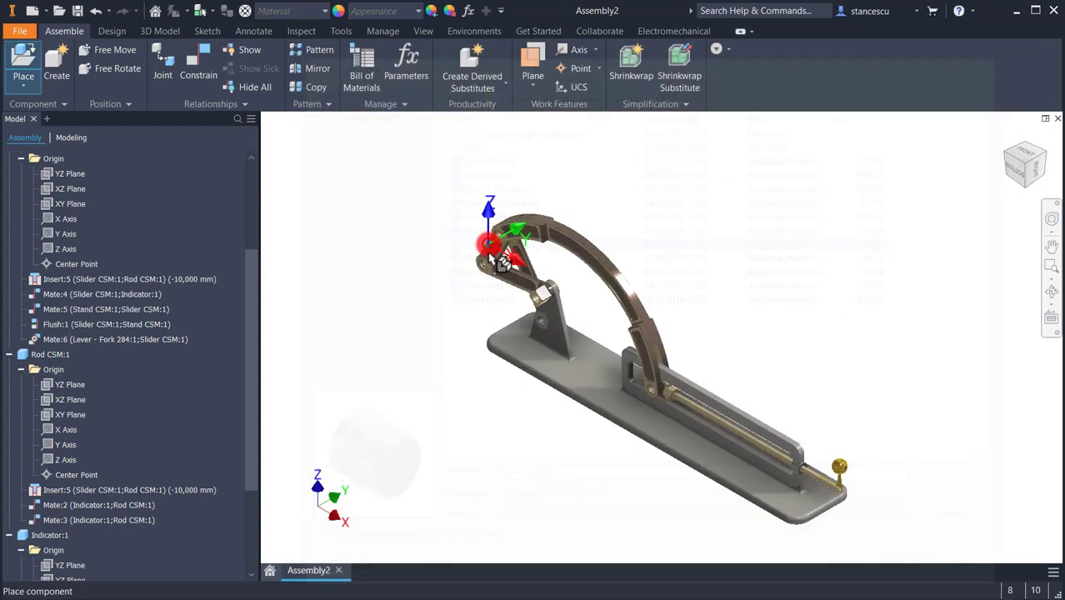
click(713, 237)
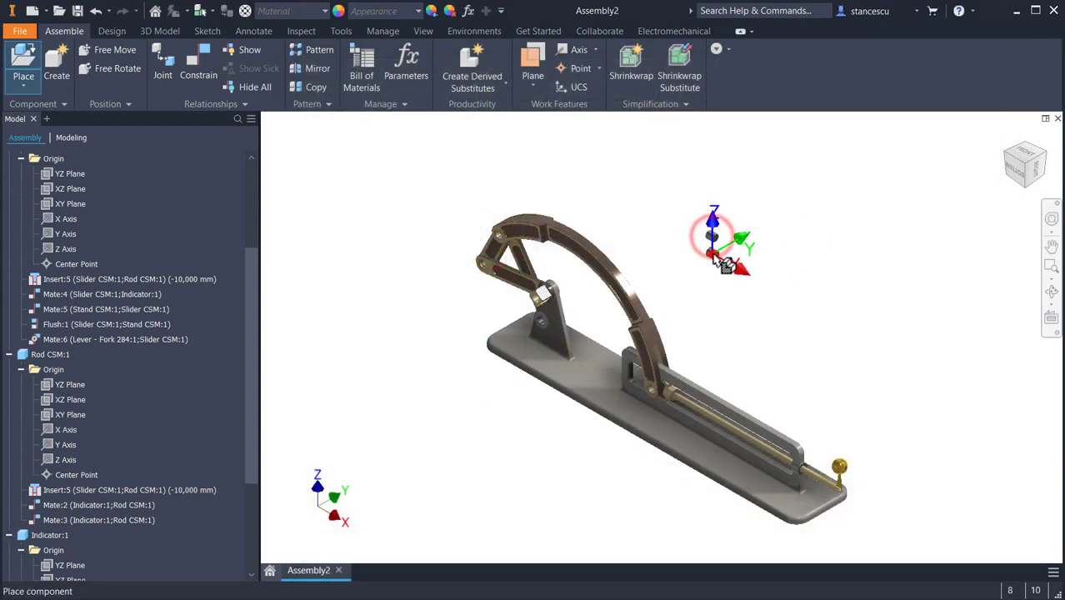
click(712, 253)
key(Escape)
Place two copies of Shaft 12x24.ipt near the short shafts.
key(p)
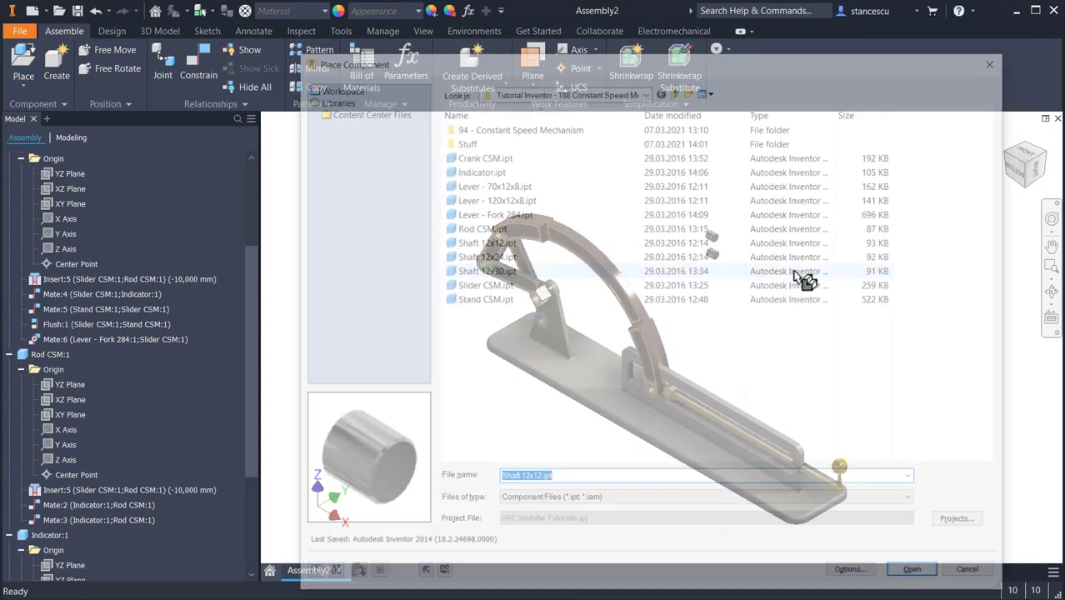
double_click(495, 257)
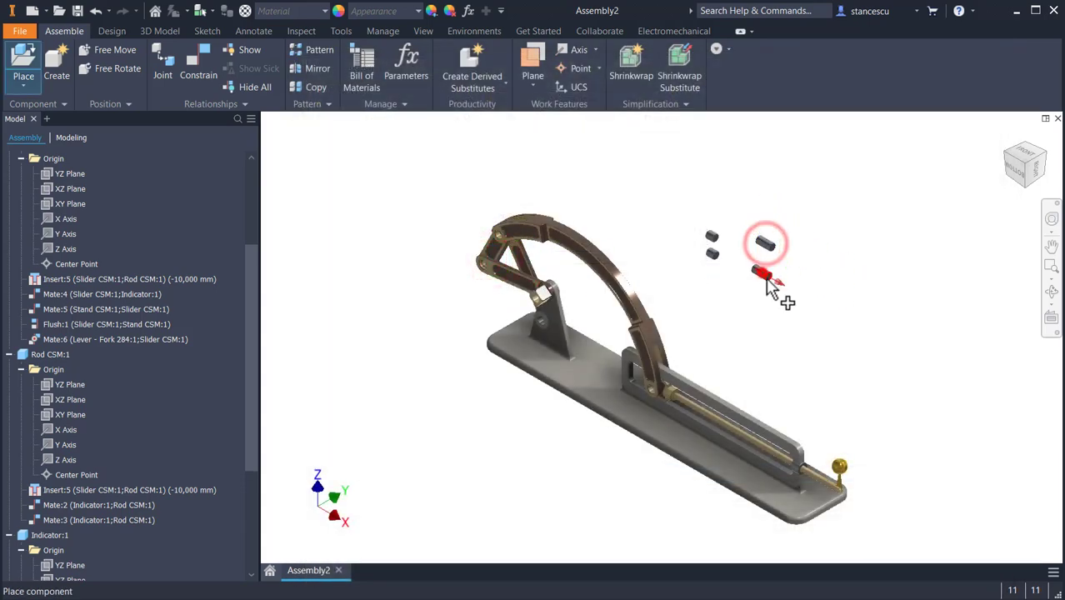
click(761, 273)
key(Escape)
Place one copy of Shaft 12x30.ipt near the other shafts.
key(p)
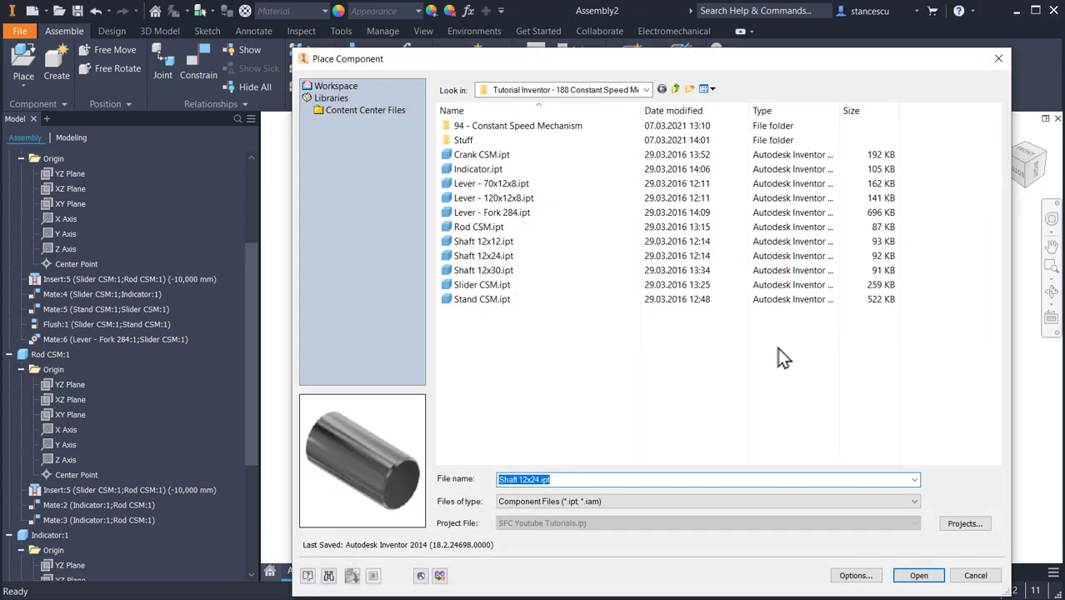
double_click(477, 272)
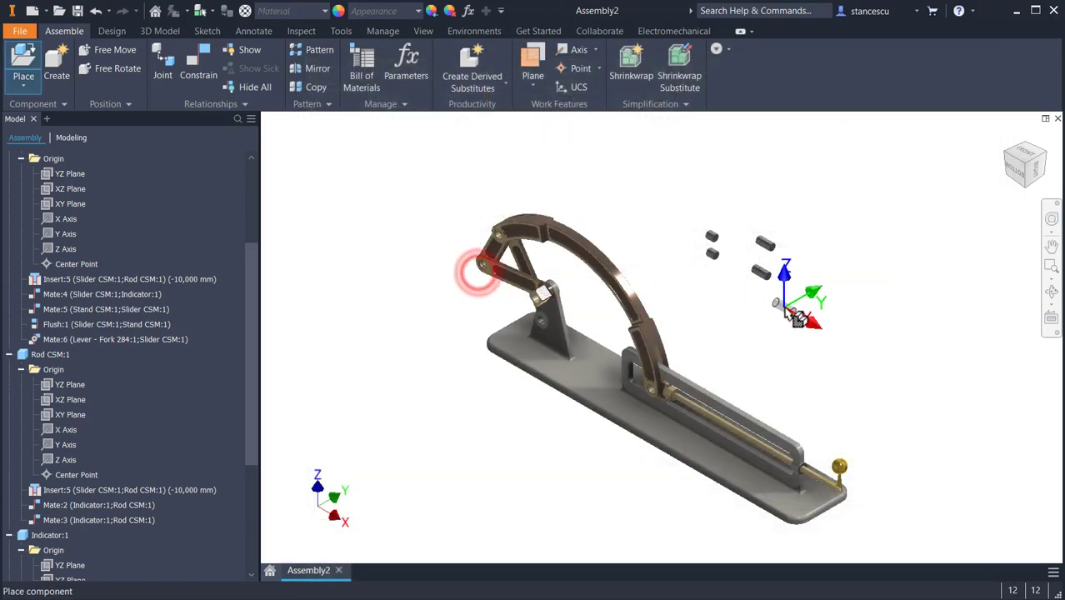
click(782, 305)
key(Escape)
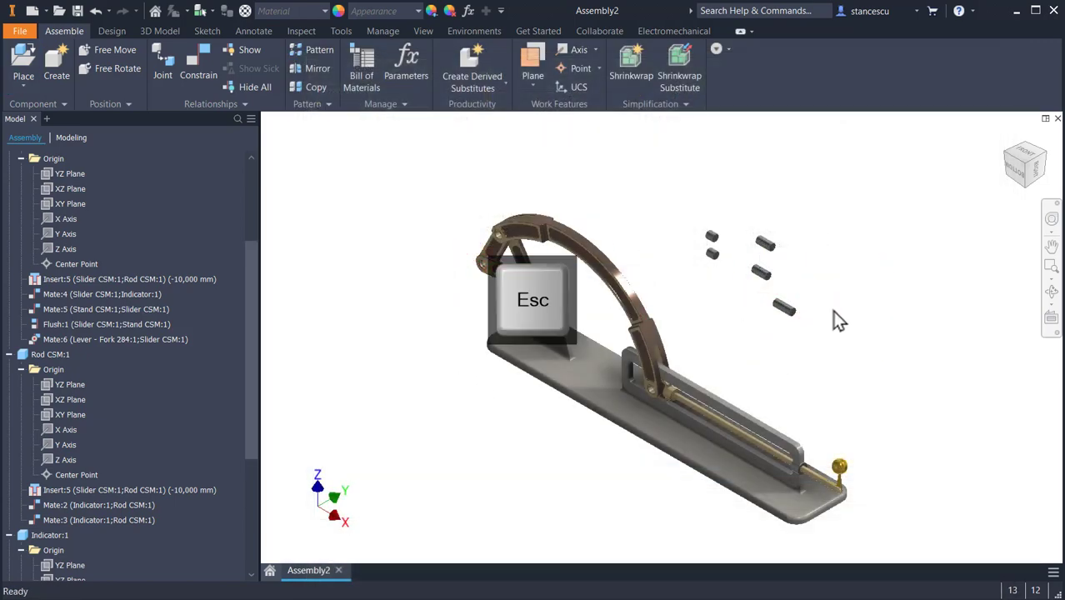
Insert the 12x30 shaft into the crank hole beside the square end with an aligned Insert constraint at 0 mm offset.
scroll(838, 320, down, 3)
middle_drag(831, 312, 852, 318)
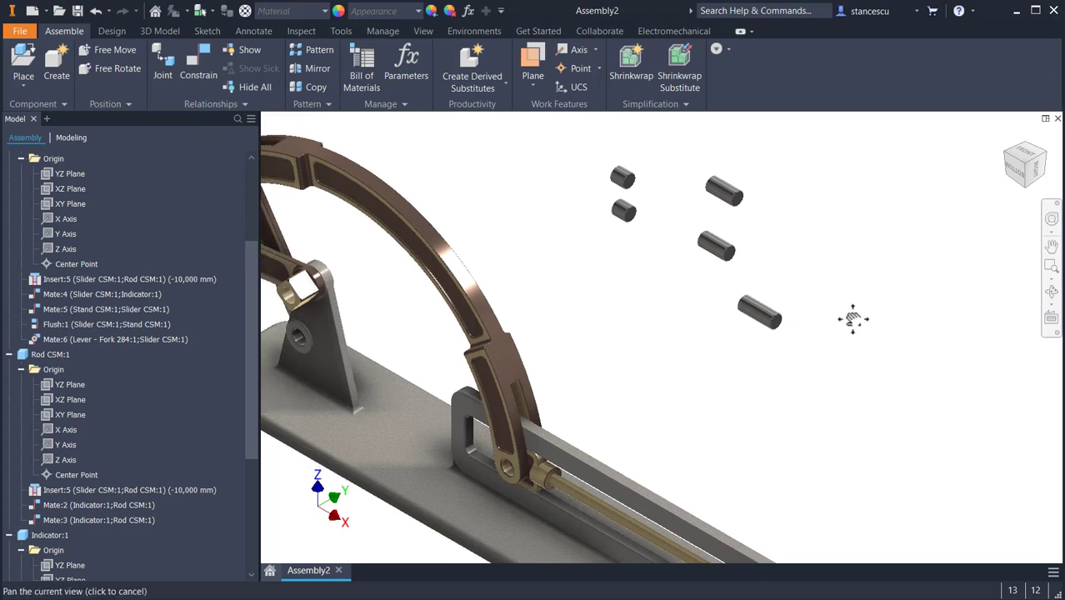
key(c)
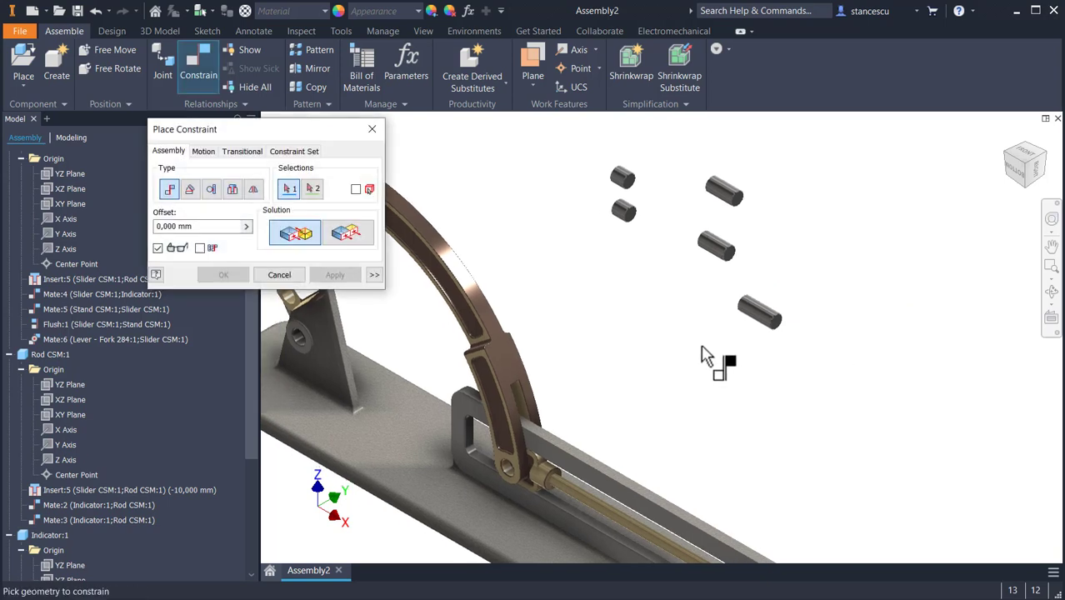
click(232, 190)
click(353, 235)
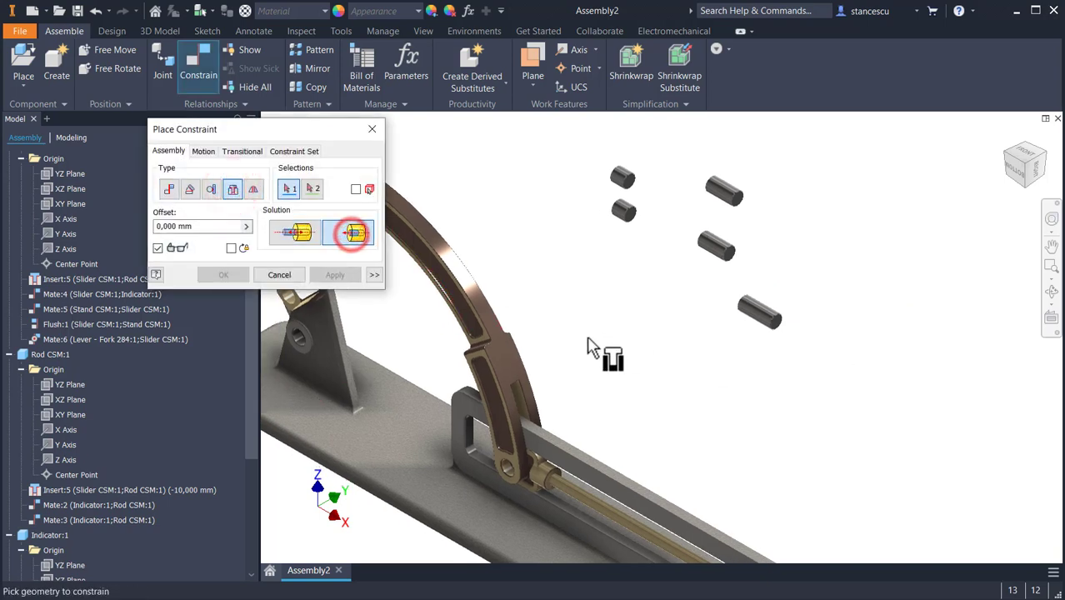
scroll(678, 345, down, 3)
scroll(867, 352, down, 2)
click(877, 284)
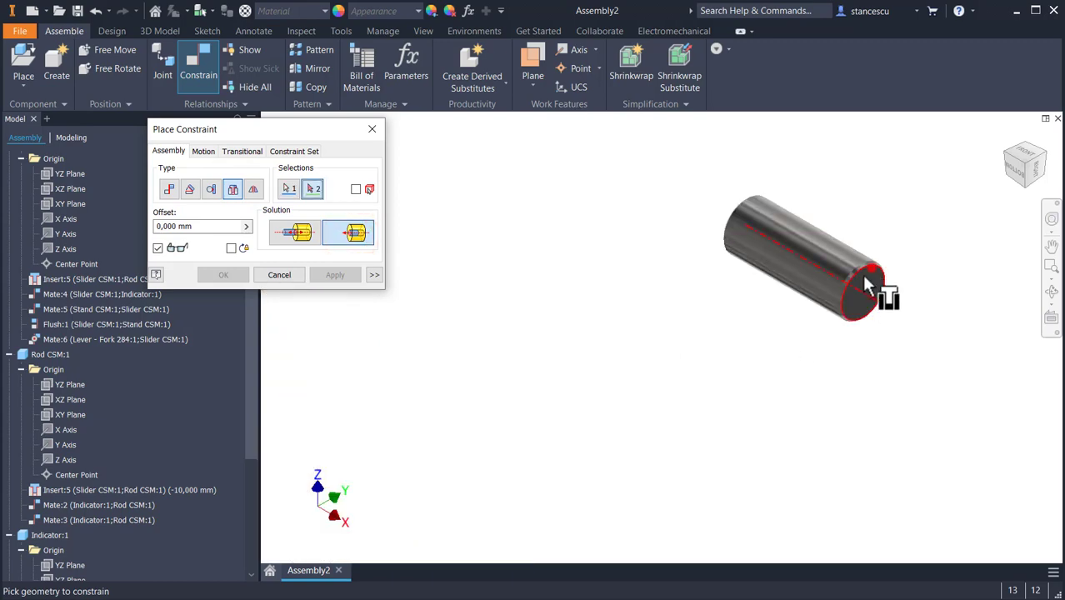
scroll(618, 365, up, 2)
middle_drag(373, 357, 1058, 355)
middle_drag(522, 313, 552, 317)
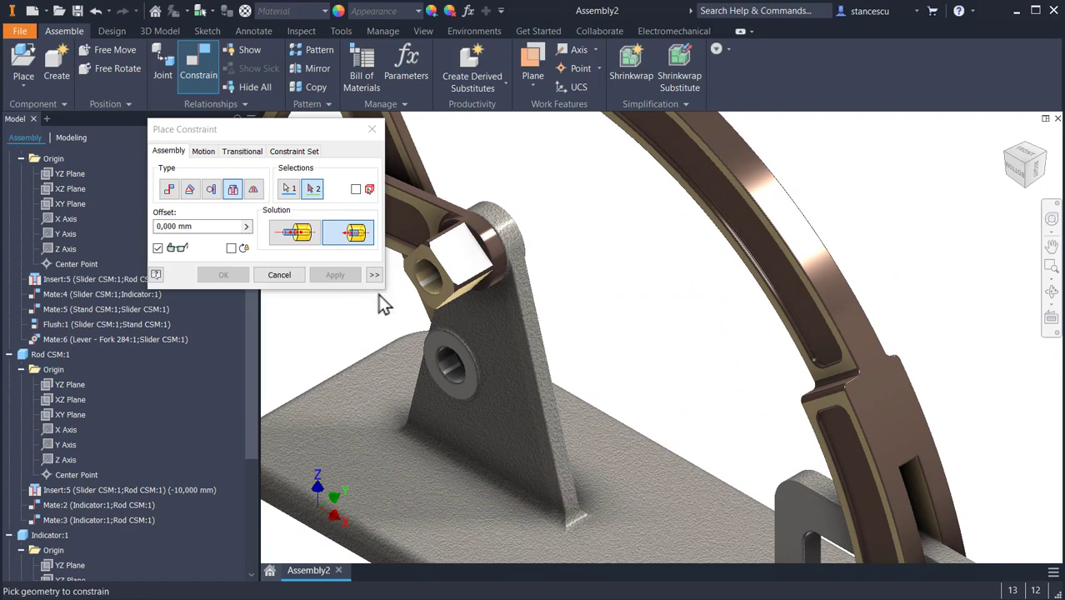
click(435, 297)
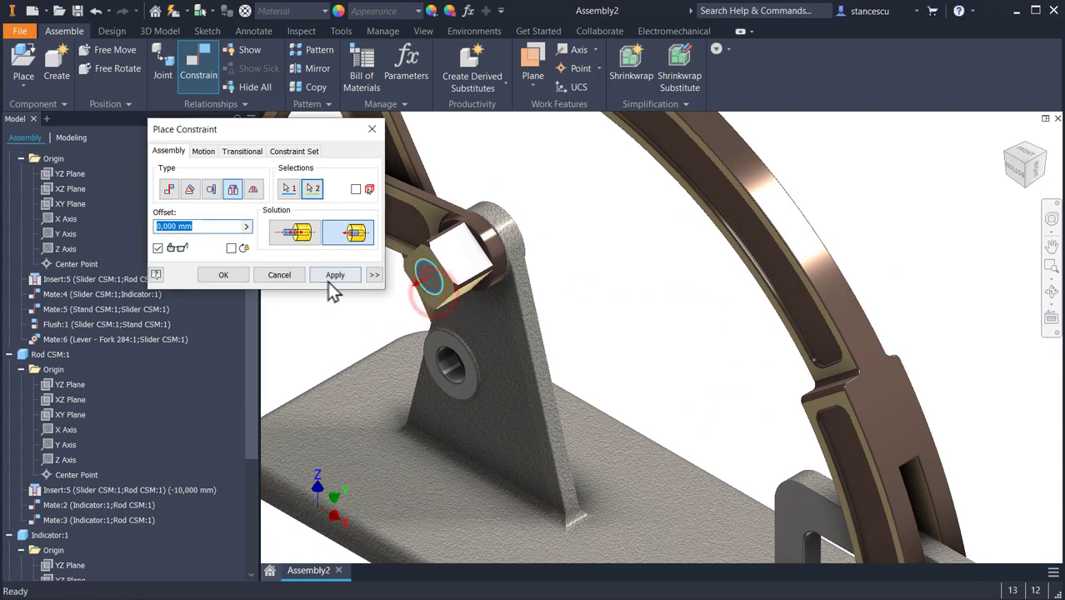
click(337, 274)
Insert one 12x12 shaft flush into the outer end hole of the straight front lever with an aligned Insert constraint at 0 mm offset.
scroll(583, 333, up, 2)
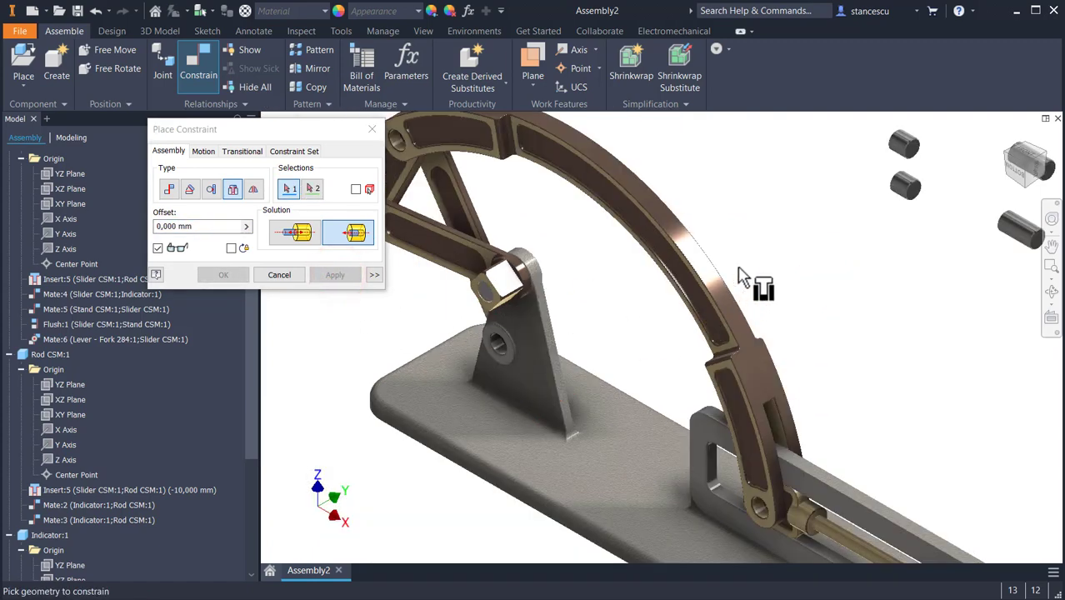
click(921, 193)
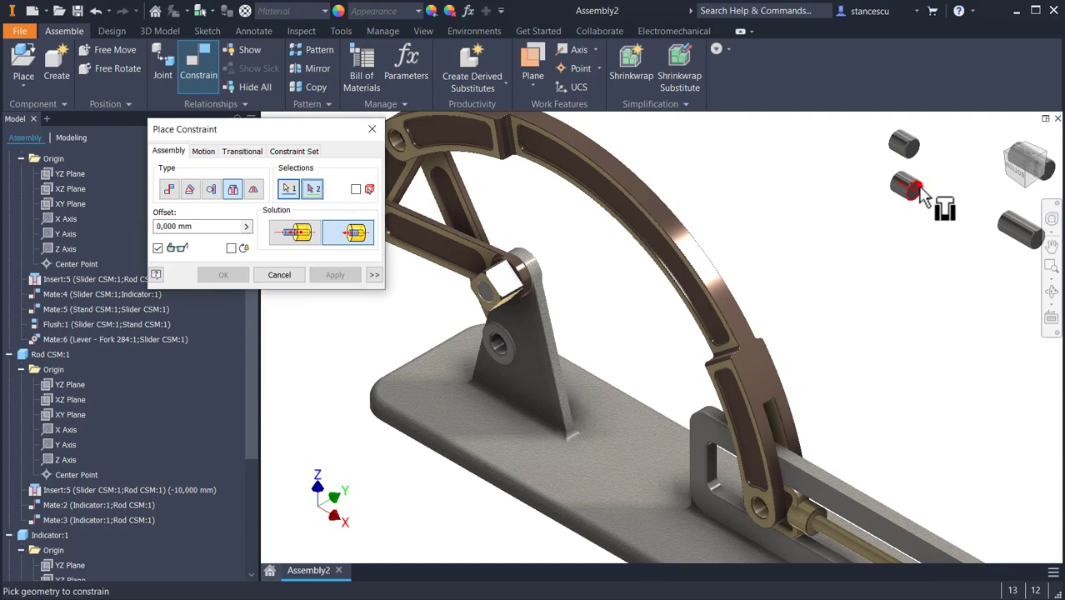
middle_drag(725, 238, 911, 300)
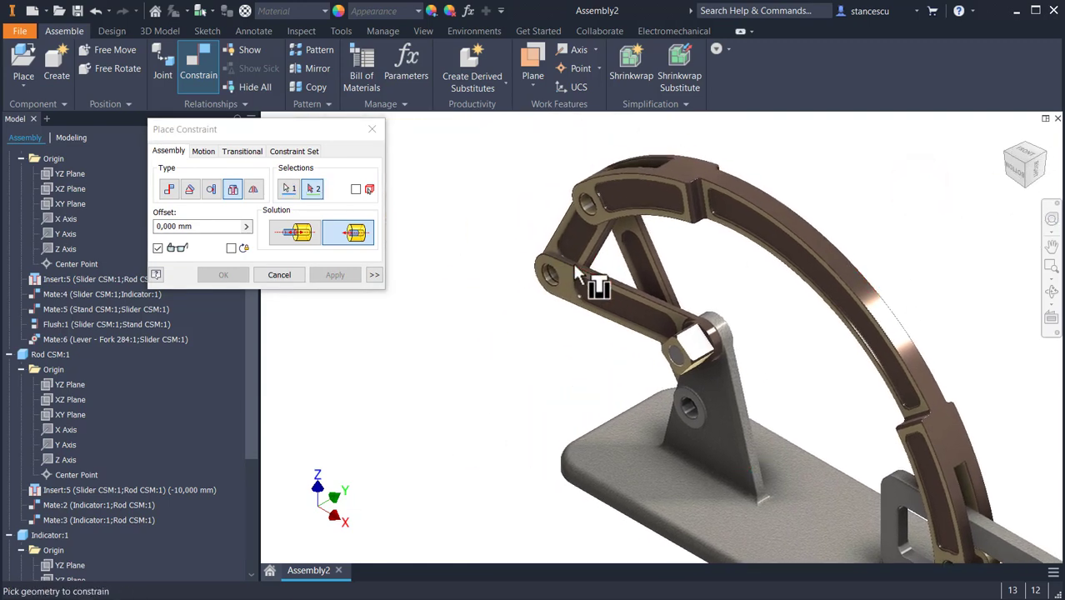
scroll(573, 263, down, 3)
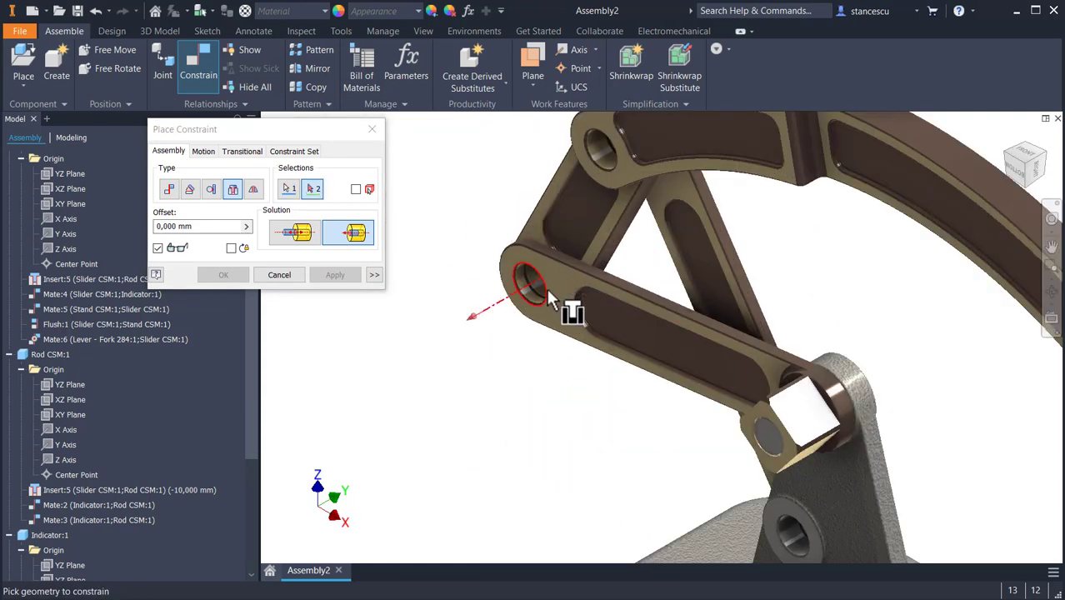
scroll(546, 287, down, 3)
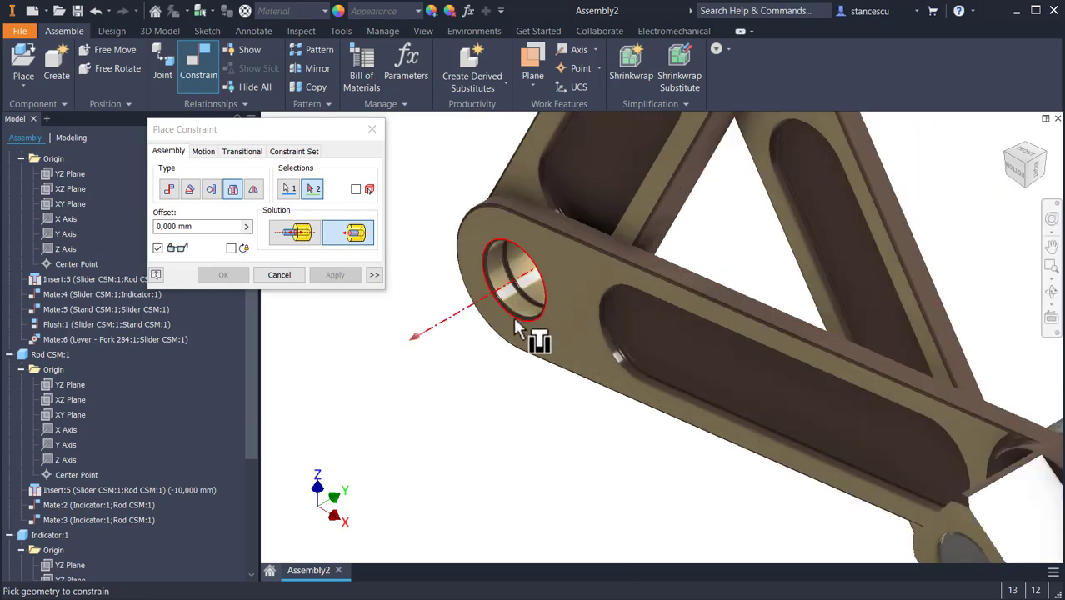
click(515, 320)
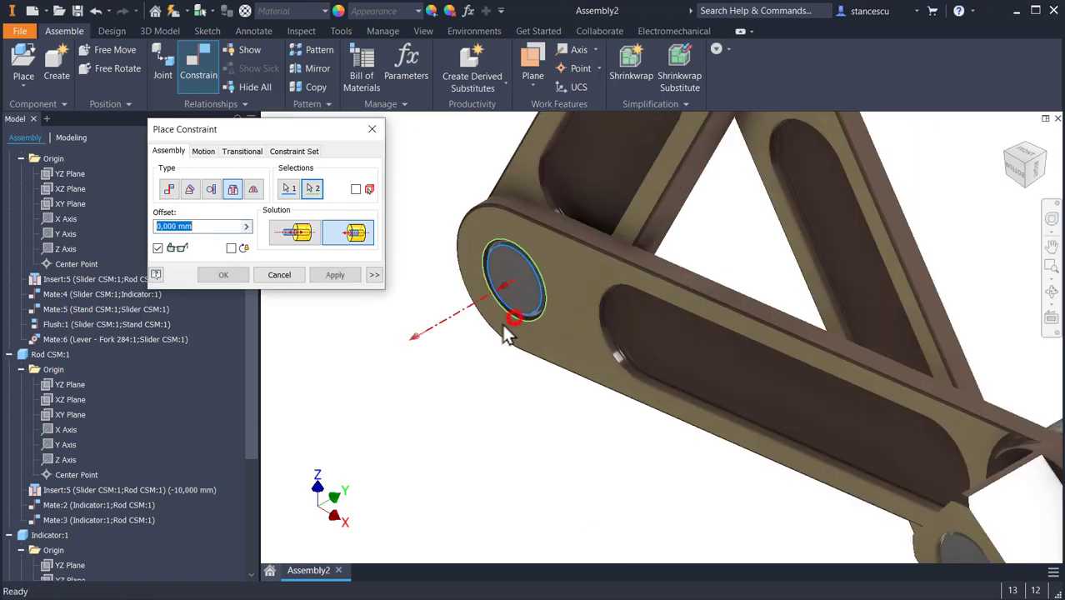
scroll(321, 351, up, 5)
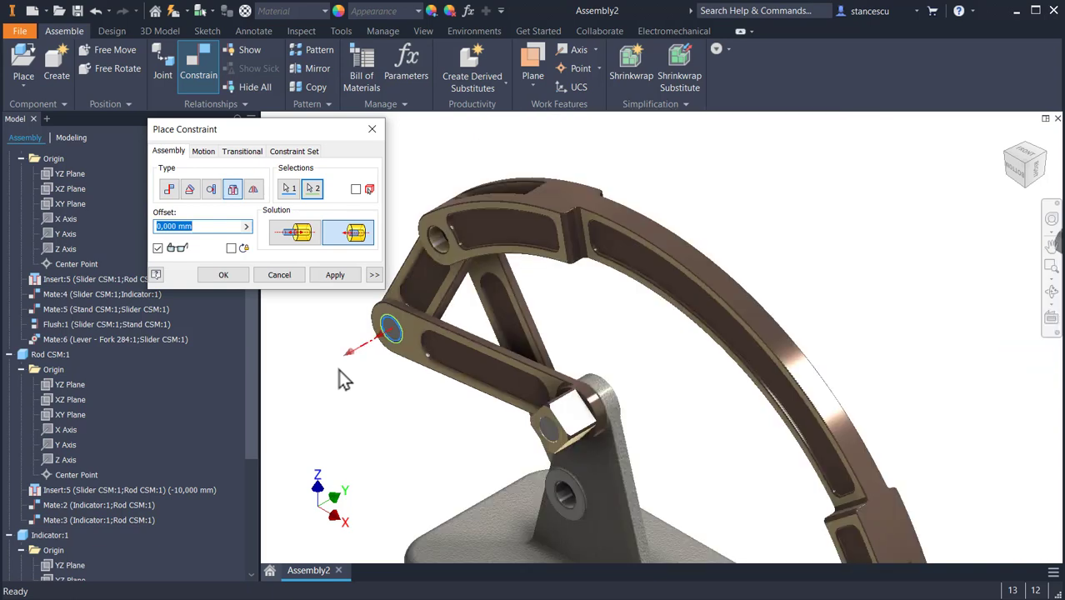
scroll(409, 277, down, 3)
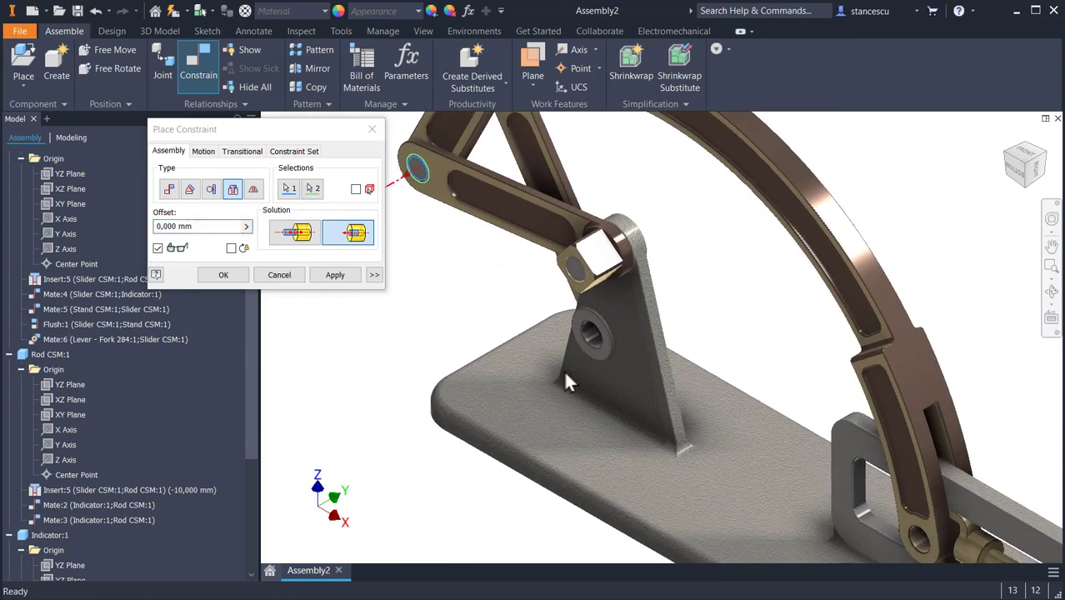
click(344, 275)
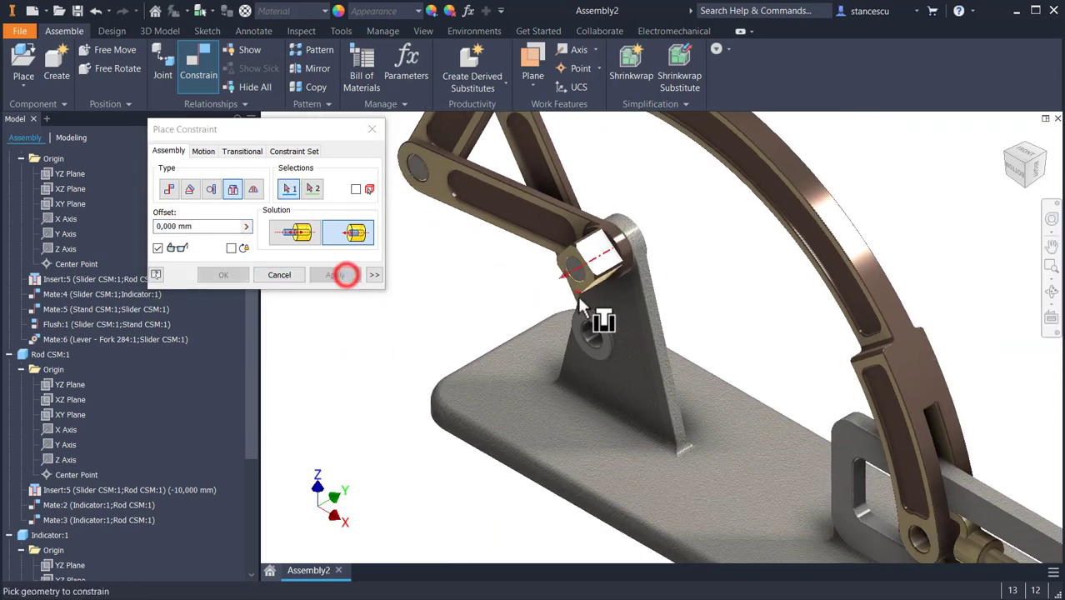
Insert the remaining 12x12 shaft into the stand's lower boss hole with an aligned Insert constraint at 0 mm offset.
scroll(587, 331, up, 3)
scroll(888, 179, down, 4)
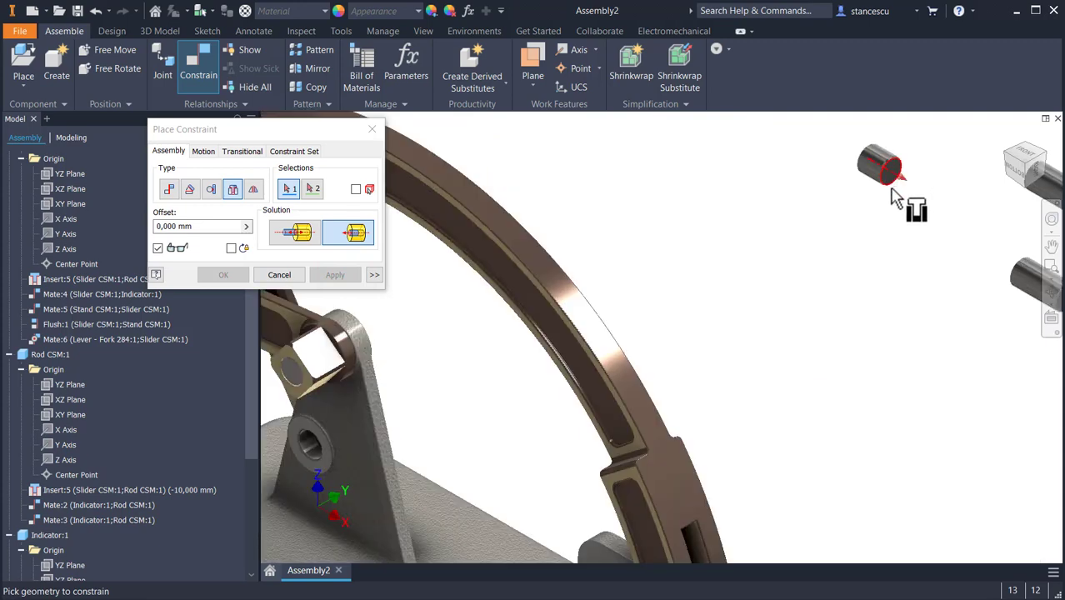
scroll(890, 199, down, 3)
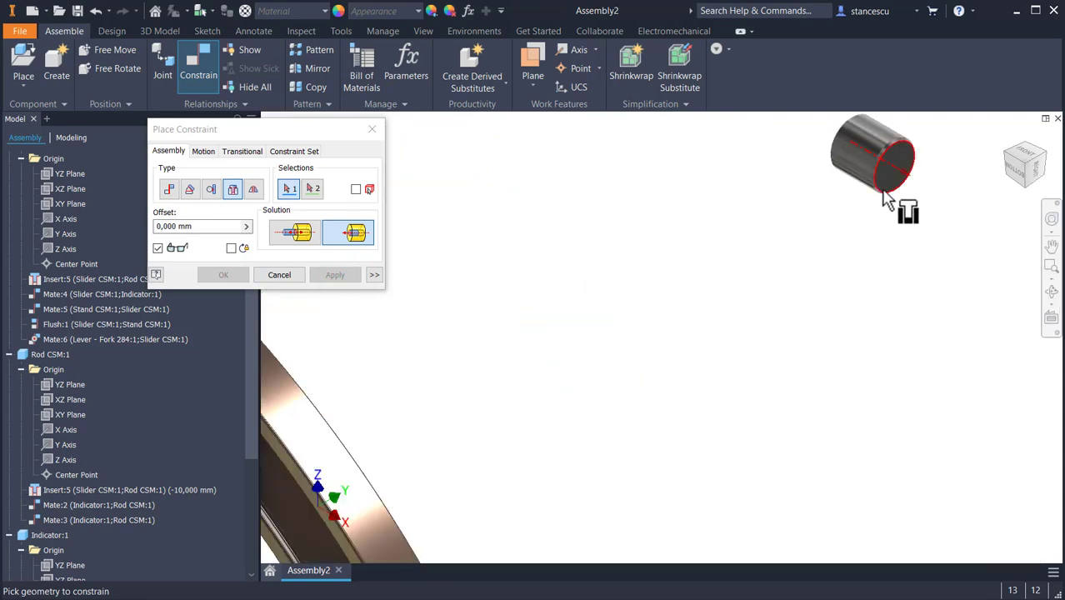
click(887, 198)
scroll(778, 290, up, 3)
scroll(678, 309, down, 5)
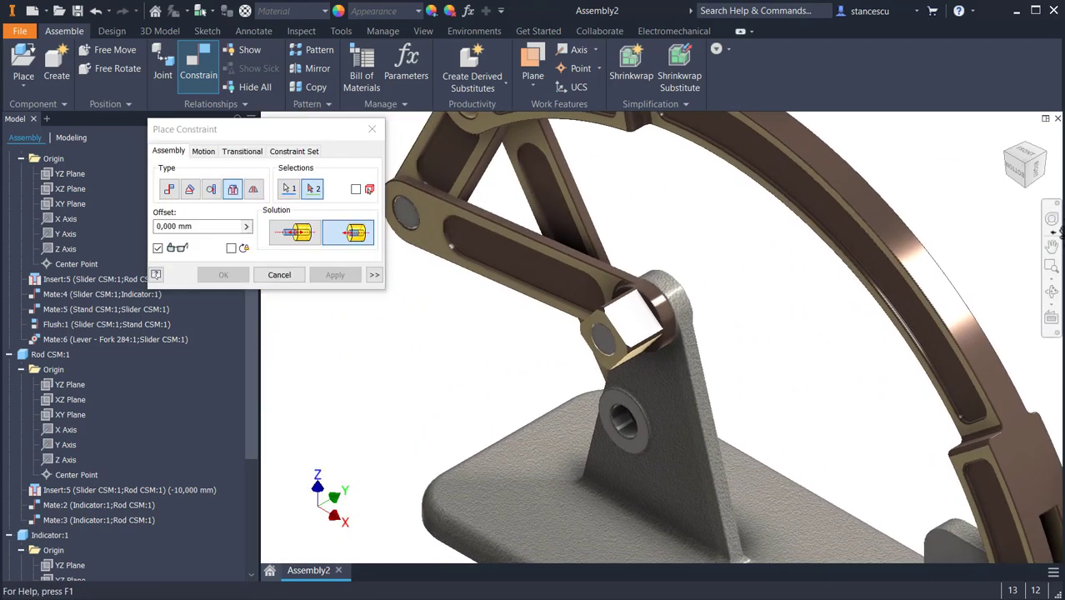
scroll(625, 422, down, 2)
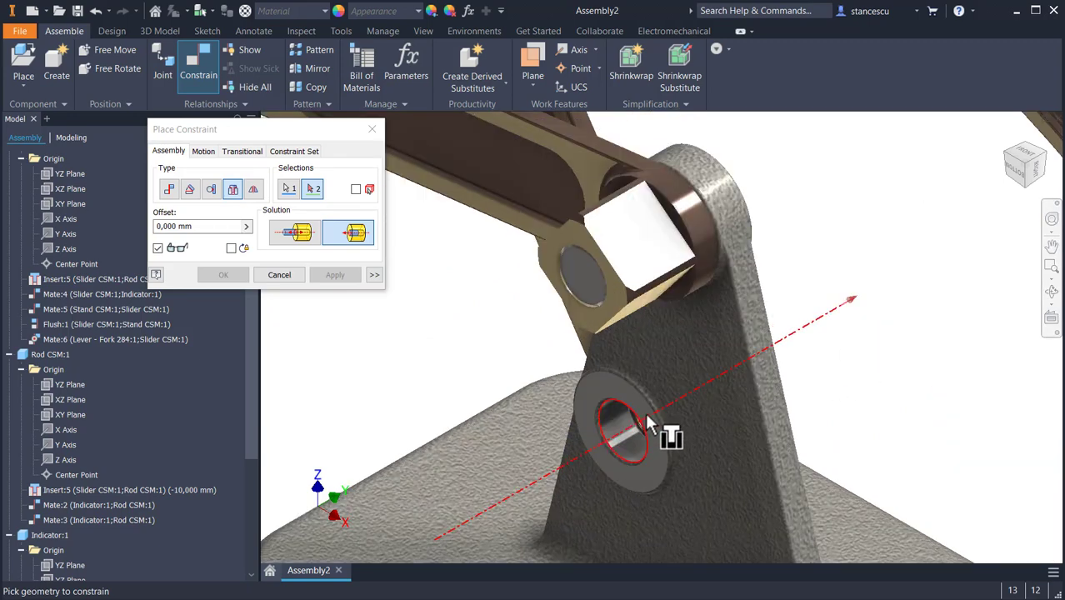
click(643, 425)
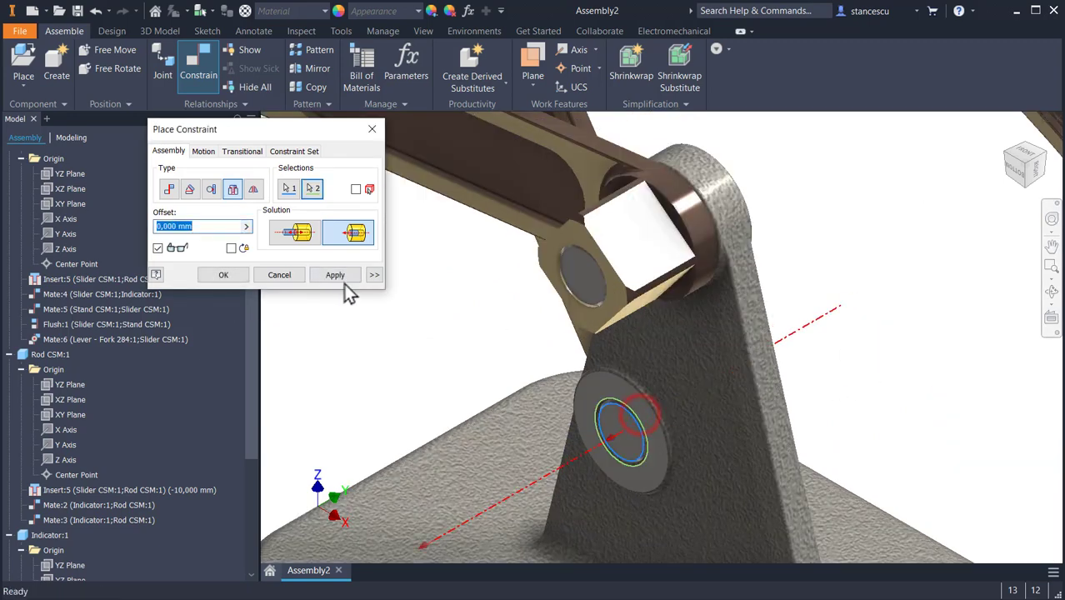
click(341, 280)
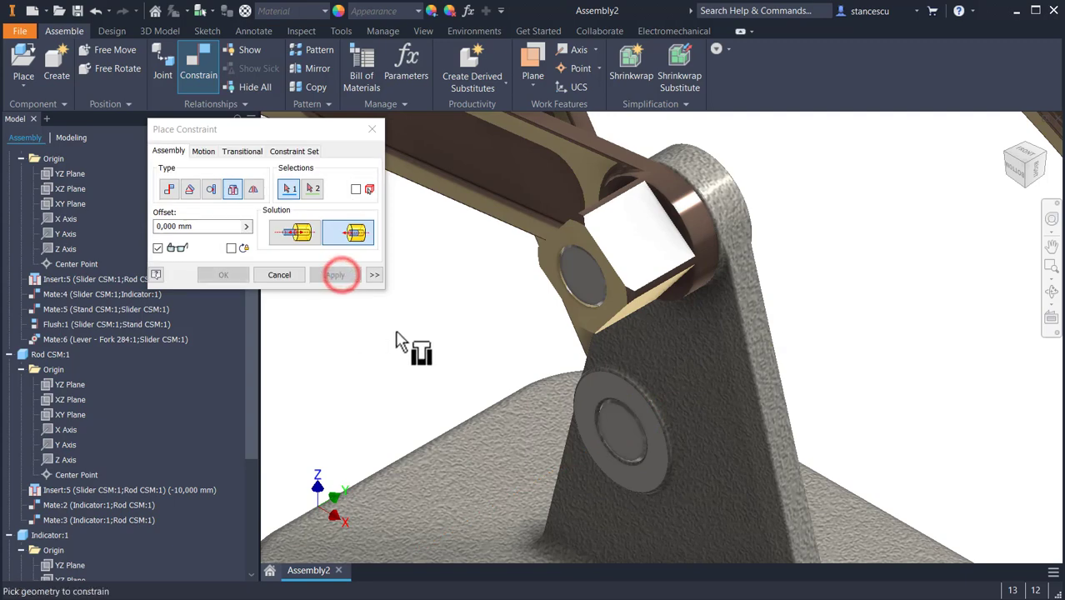
Insert one 12x24 shaft into the curved fork lever's upper end hole with an aligned Insert constraint at 0 mm offset.
scroll(583, 357, up, 4)
middle_drag(732, 348, 482, 361)
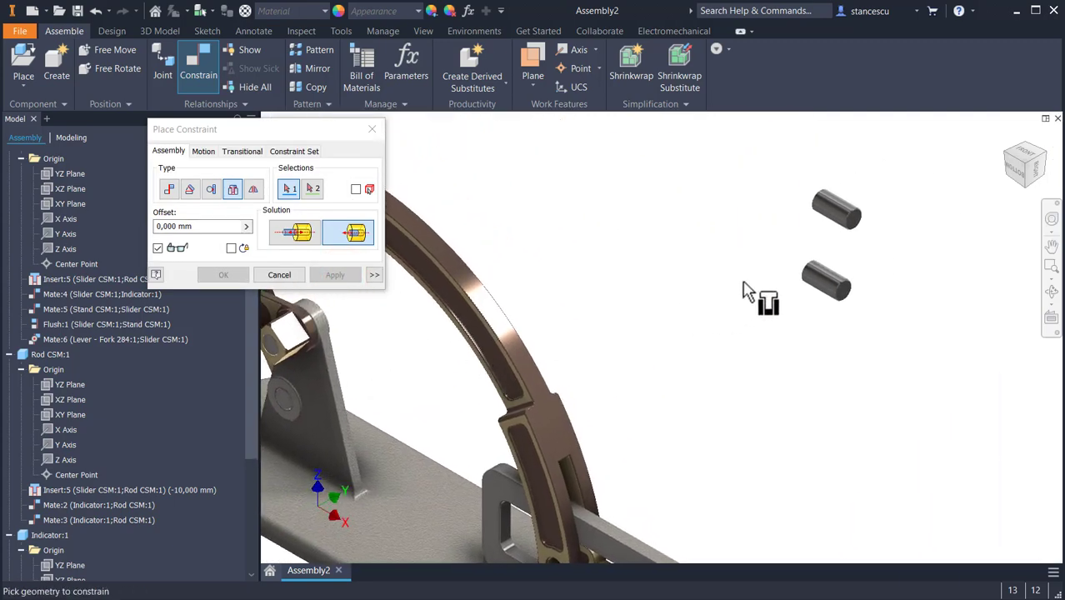
scroll(852, 232, down, 3)
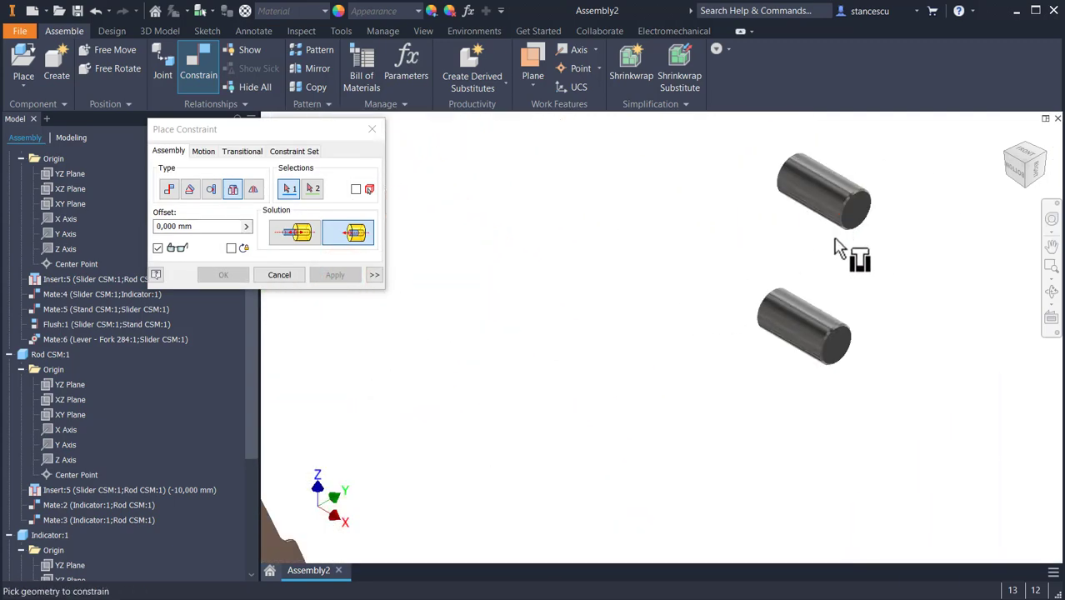
scroll(850, 232, down, 2)
click(848, 231)
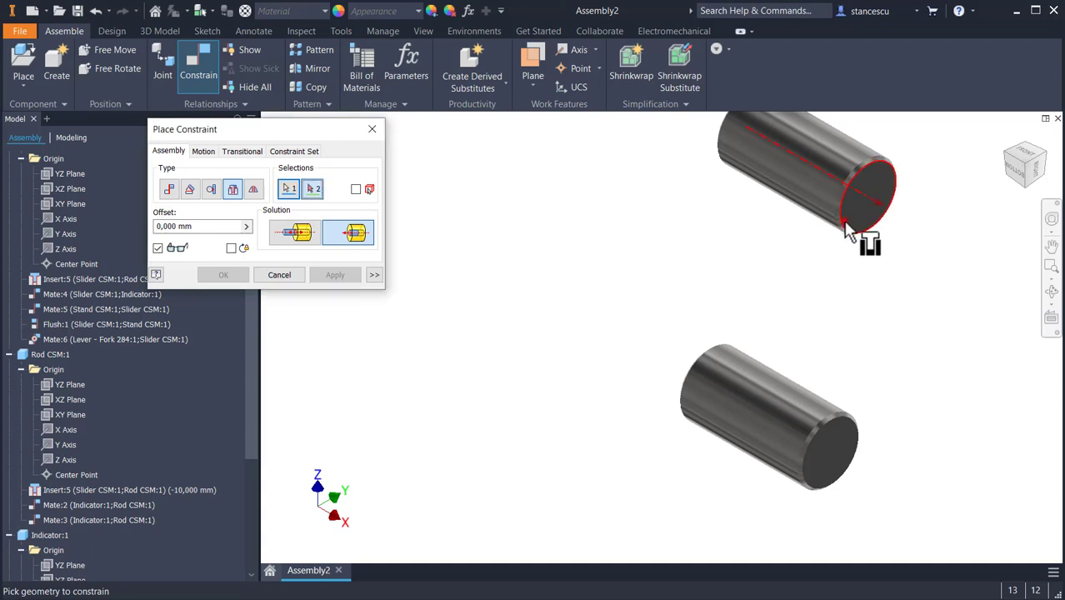
scroll(775, 268, up, 4)
middle_drag(604, 286, 723, 310)
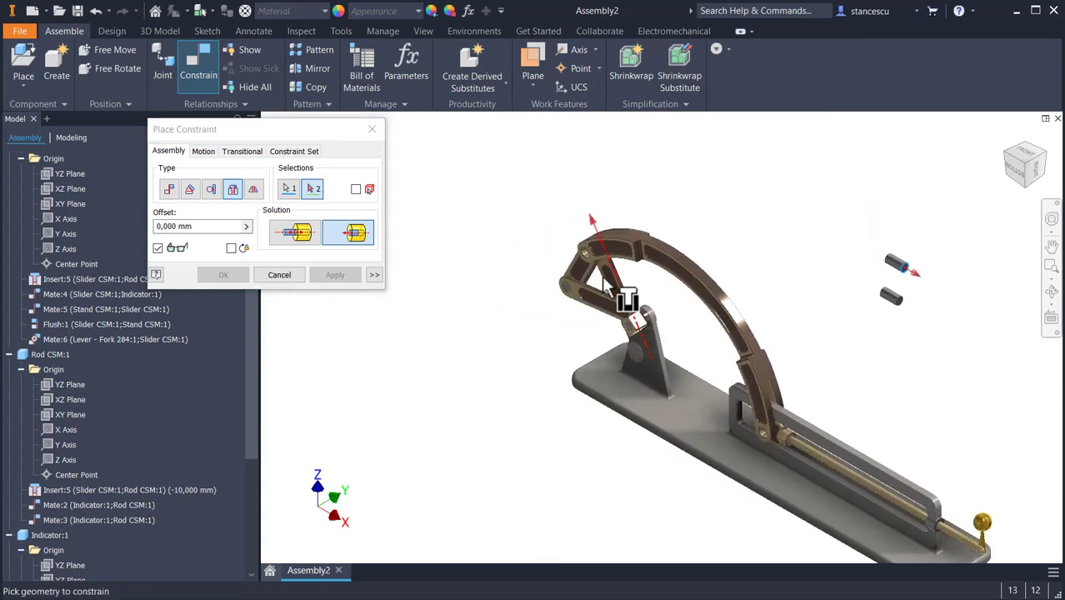
scroll(617, 279, down, 5)
click(561, 239)
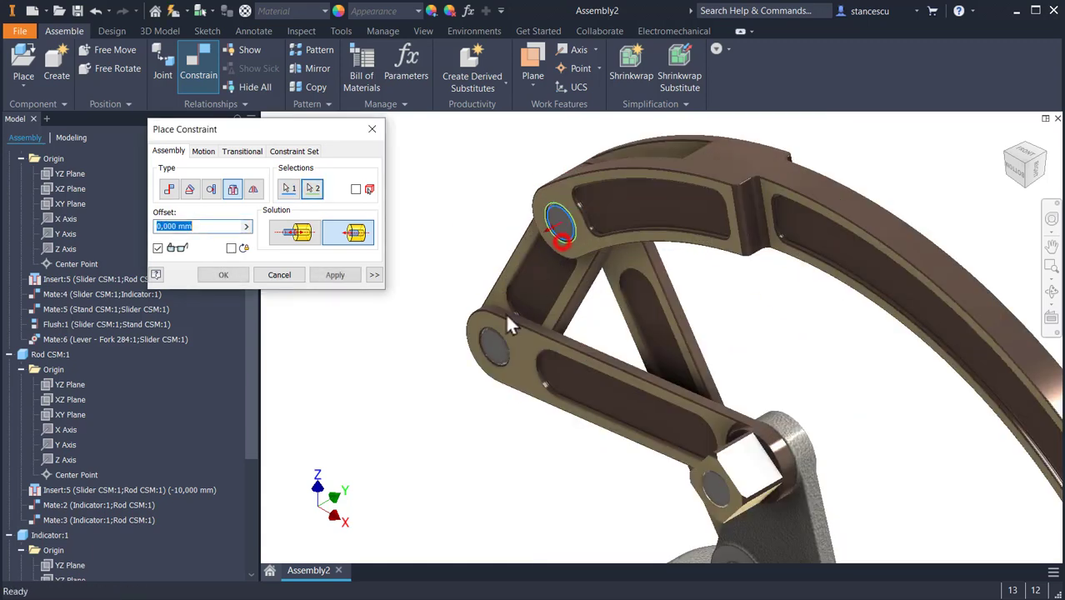
click(336, 274)
scroll(481, 377, up, 5)
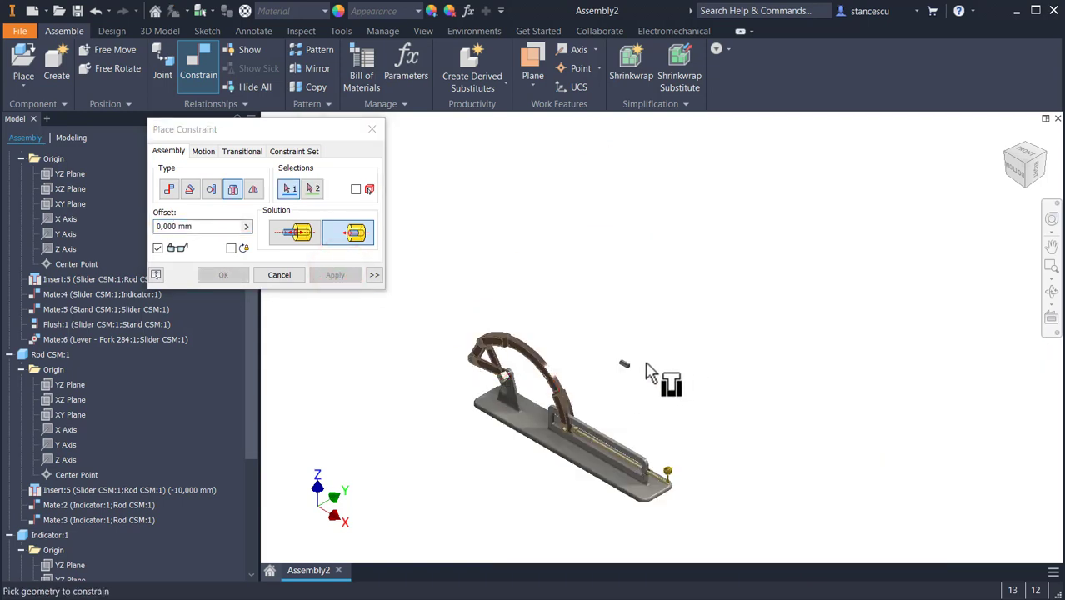
Insert the remaining 12x24 shaft into the curved fork lever's lower end hole at the slider with an aligned Insert constraint at 0 mm offset.
scroll(637, 373, down, 5)
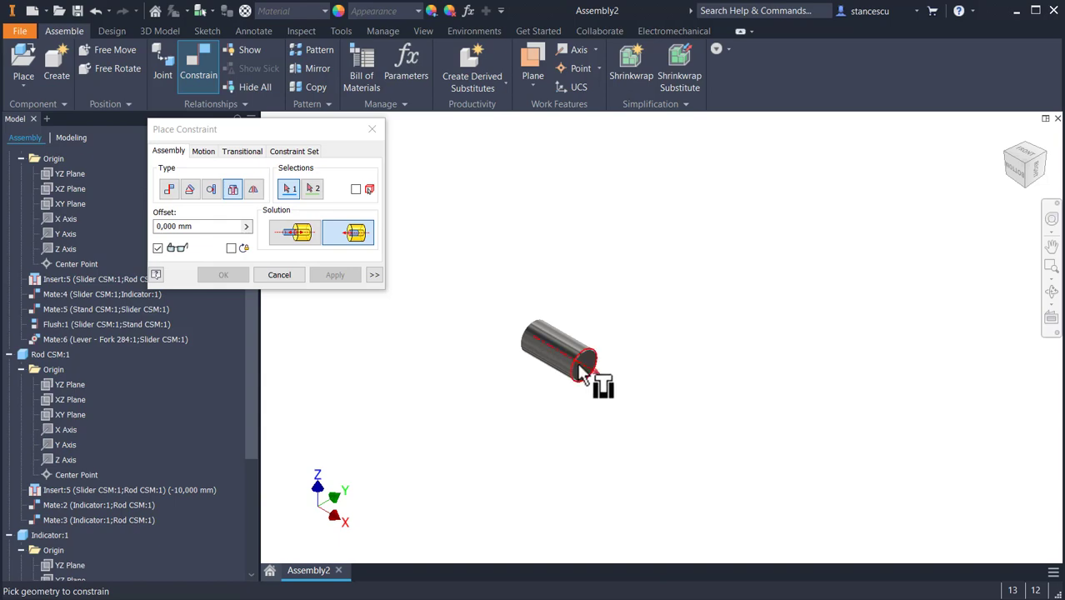
click(582, 369)
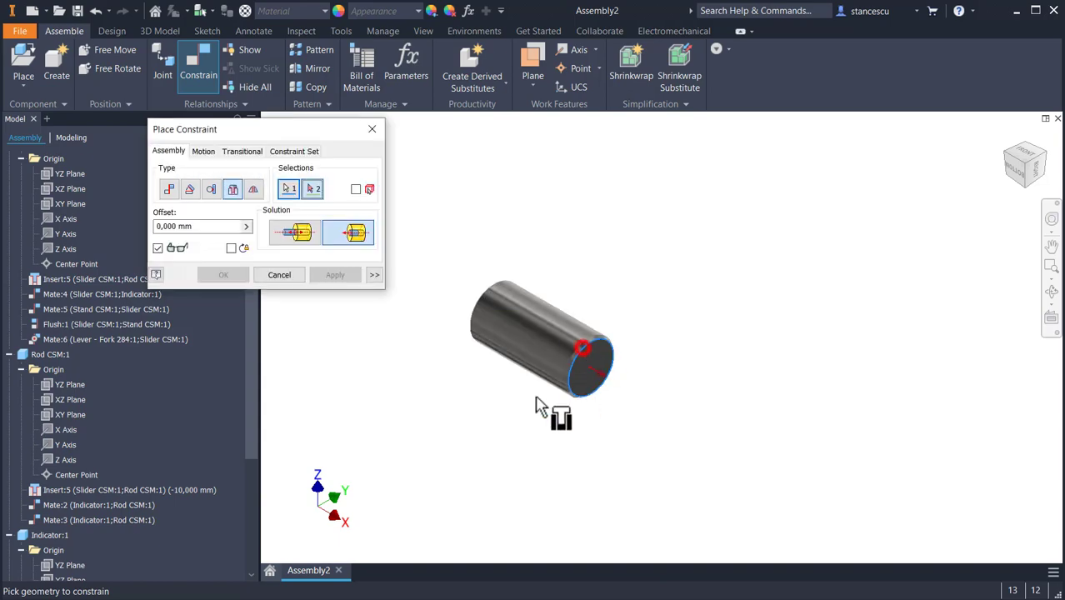
scroll(538, 421, up, 1)
middle_drag(563, 401, 888, 172)
middle_drag(576, 448, 744, 250)
scroll(743, 255, up, 3)
scroll(649, 308, down, 4)
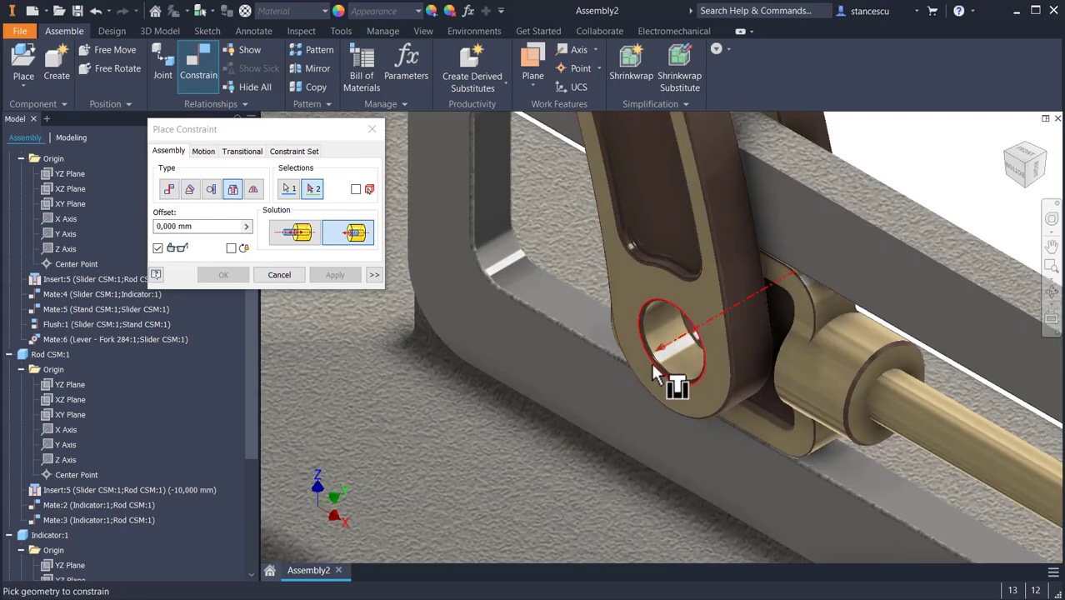
click(645, 366)
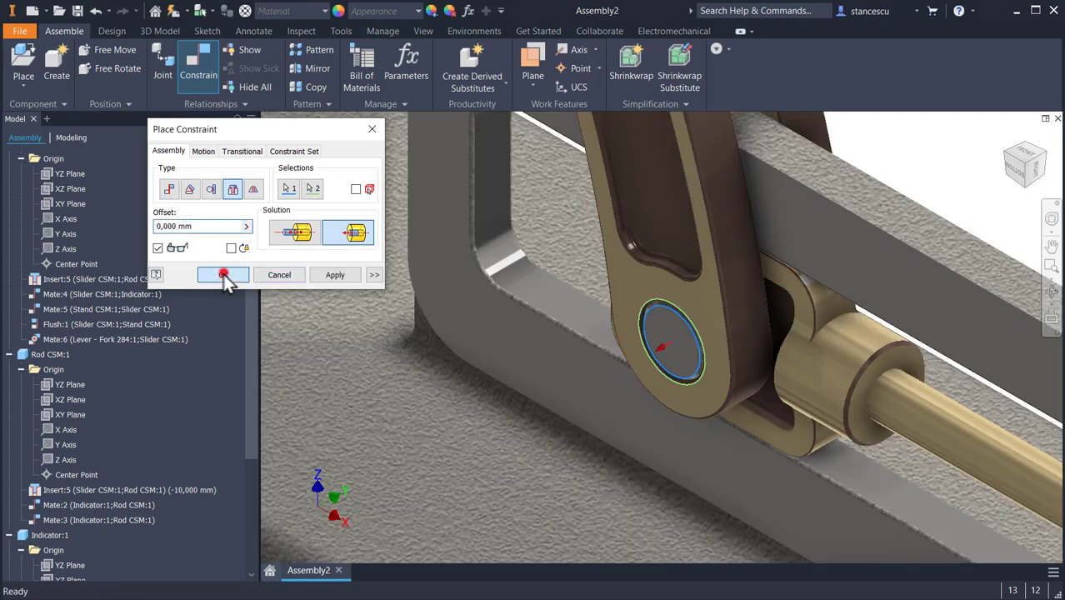
click(224, 275)
Examine the seated shafts at the crank, lever and stand joints, and collapse the rod and indicator entries in the model tree.
scroll(690, 344, up, 3)
shift+middle_drag(690, 344, 760, 590)
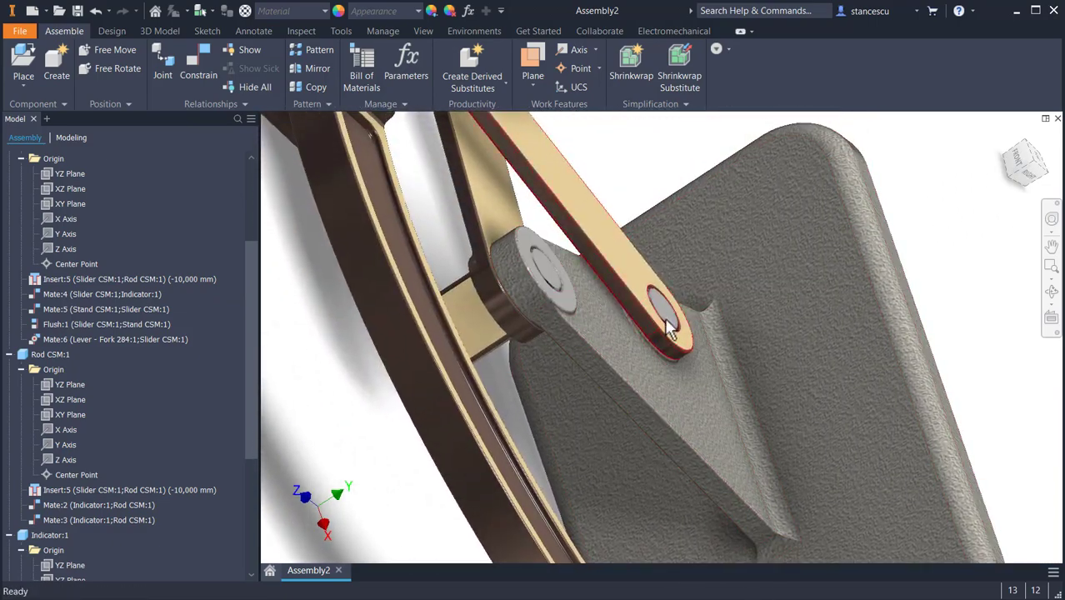
shift+middle_drag(634, 333, 519, 290)
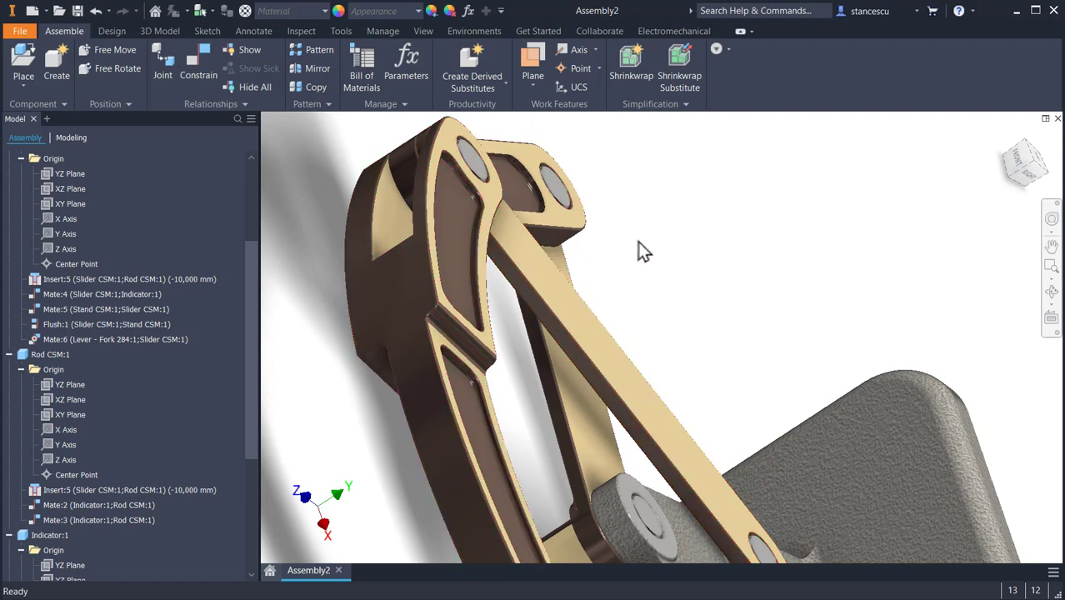
middle_drag(694, 297, 763, 216)
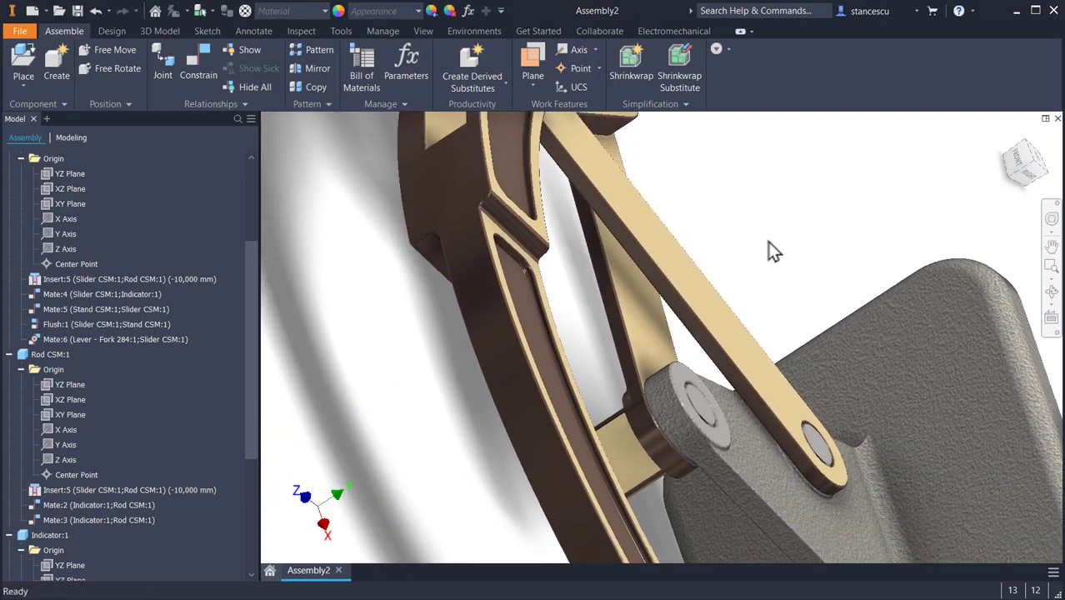
key(F6)
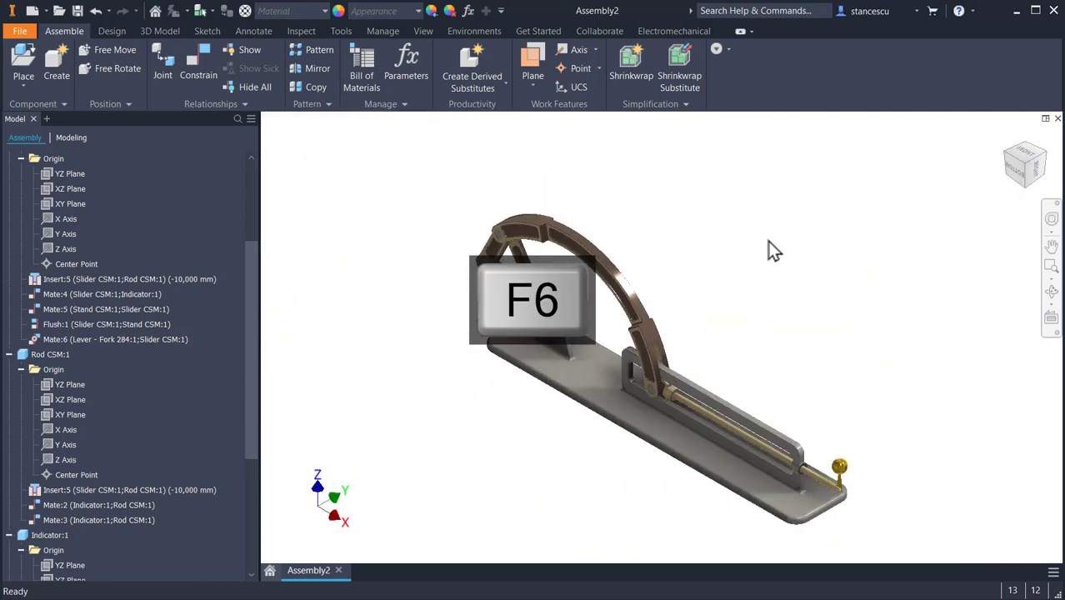
click(768, 242)
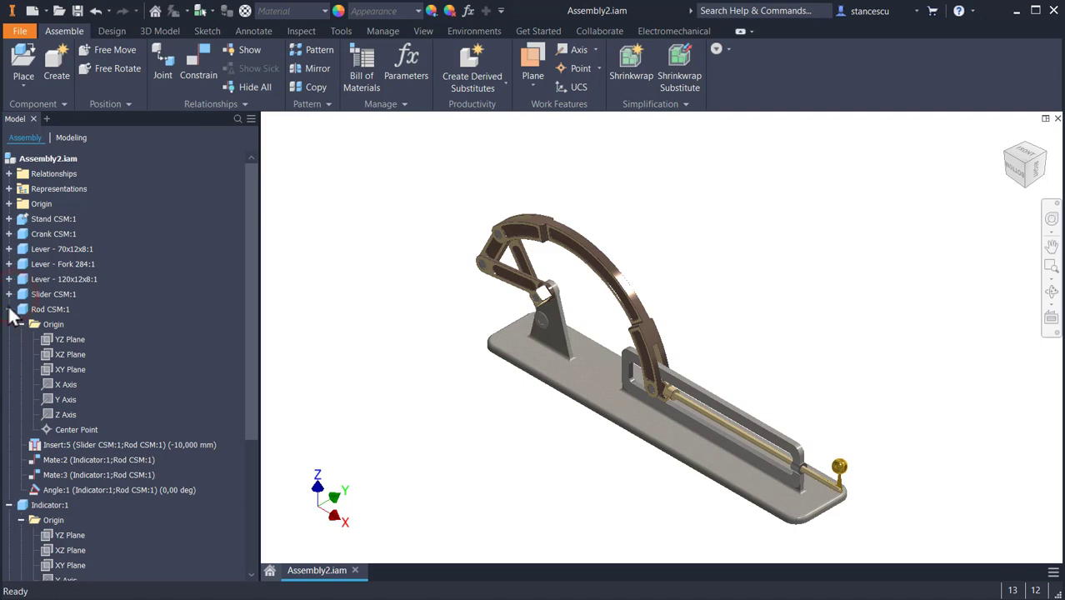
click(9, 309)
click(9, 325)
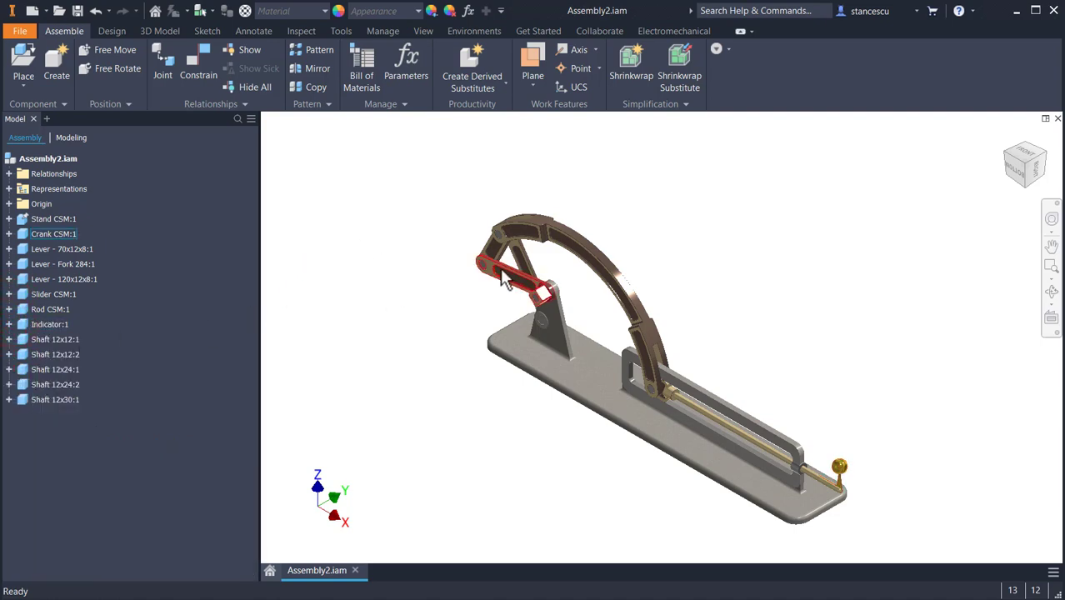
Swing the crank around its stand pivot in the front view to check how the linkage and slider move.
scroll(501, 274, up, 3)
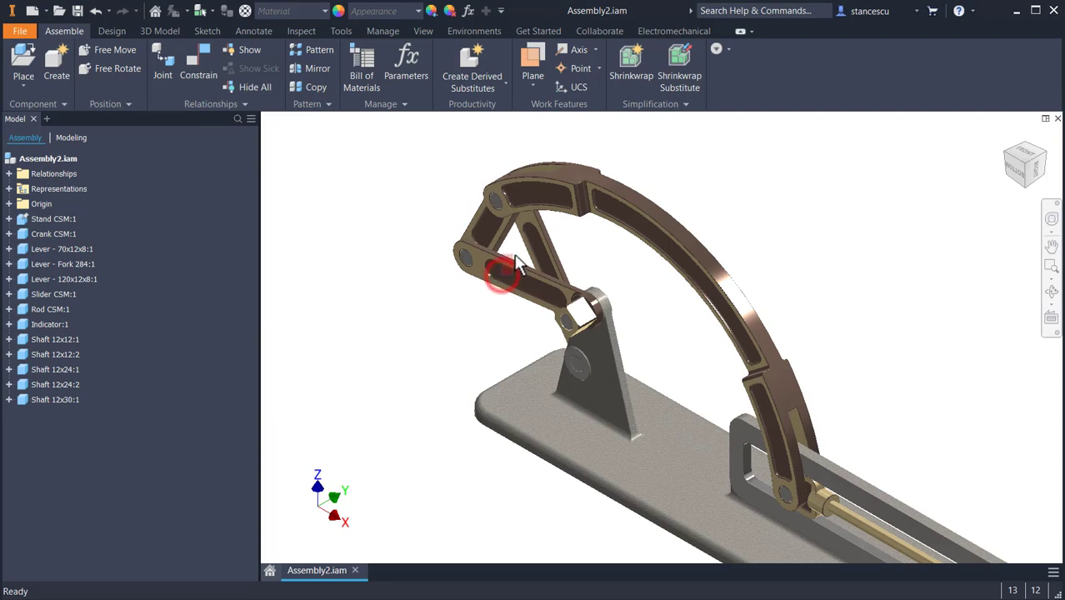
drag(502, 278, 477, 275)
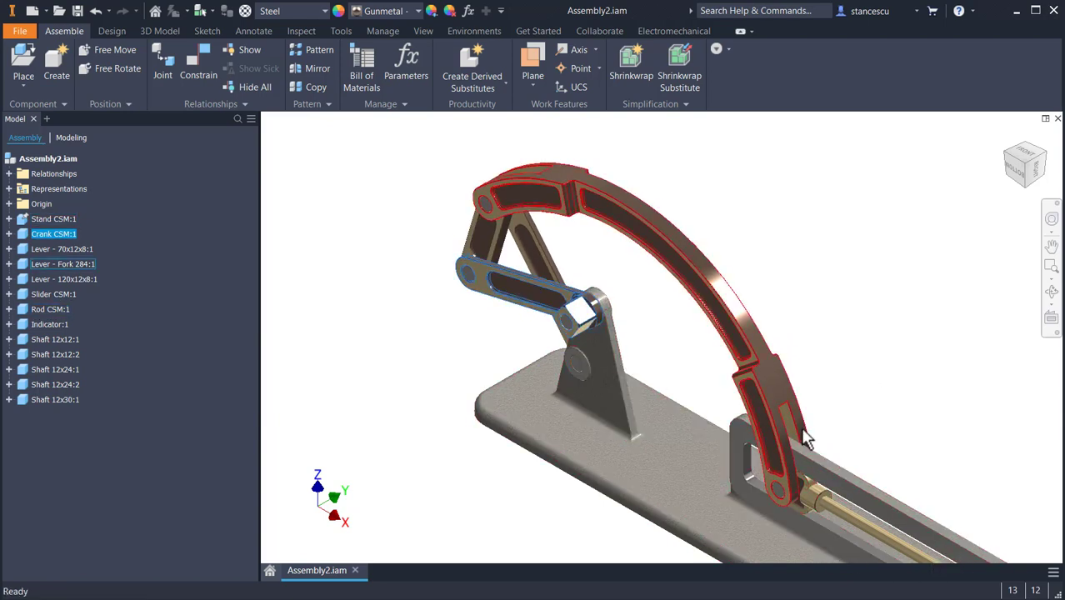
key(Escape)
click(1015, 182)
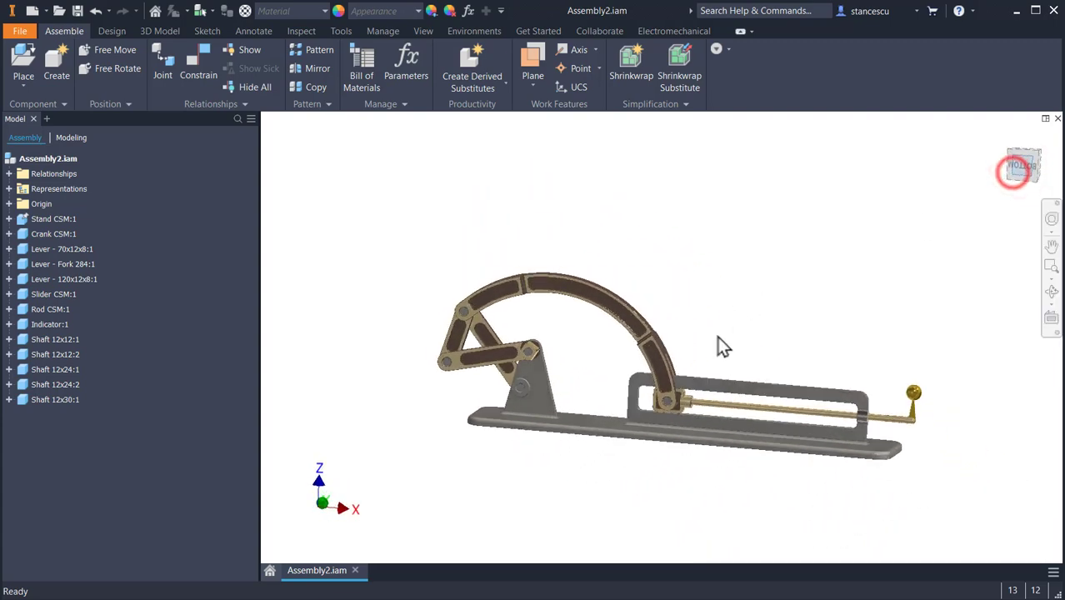
drag(296, 371, 459, 317)
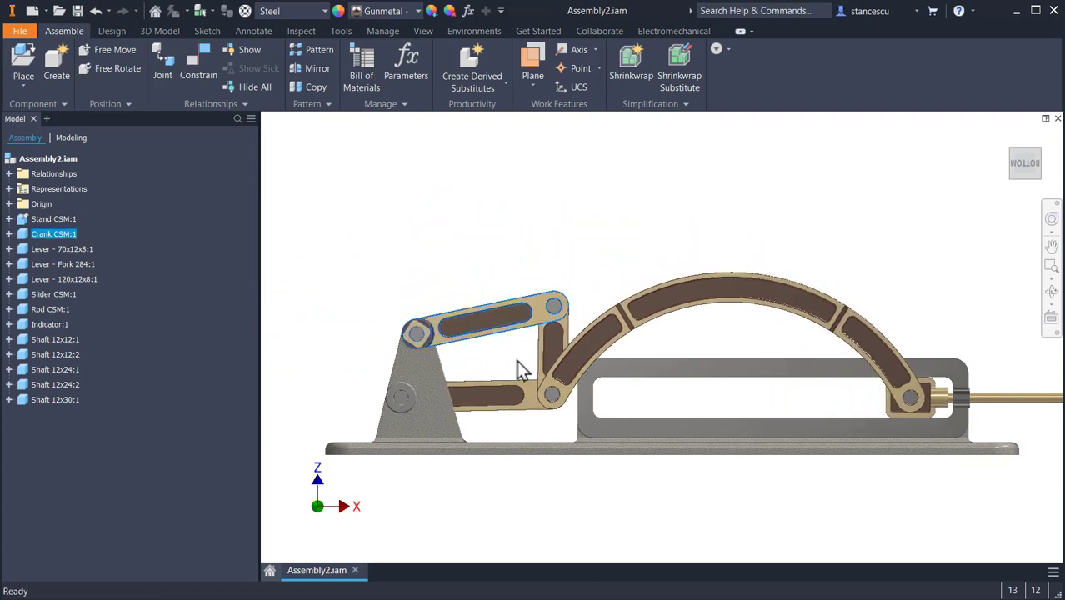
Inspect the fork lever beside the stand's slotted guide up close, and swing the linkage back to the crank's outer side.
shift+middle_drag(560, 362, 496, 315)
scroll(525, 363, up, 5)
mouse_move(496, 315)
mouse_down()
mouse_move(508, 339)
mouse_move(501, 301)
mouse_move(506, 331)
mouse_up()
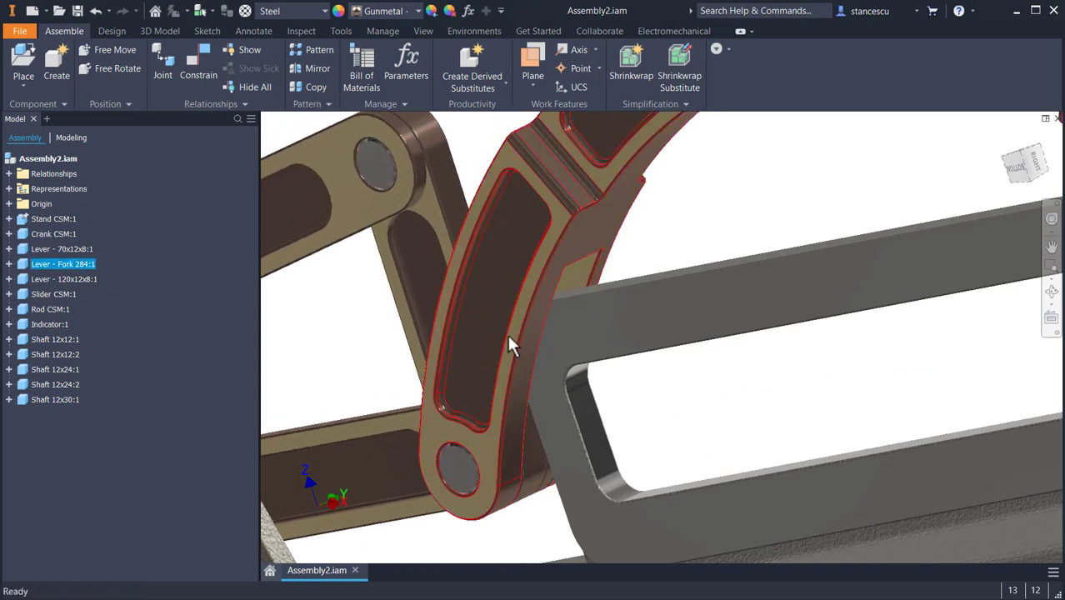
click(1016, 174)
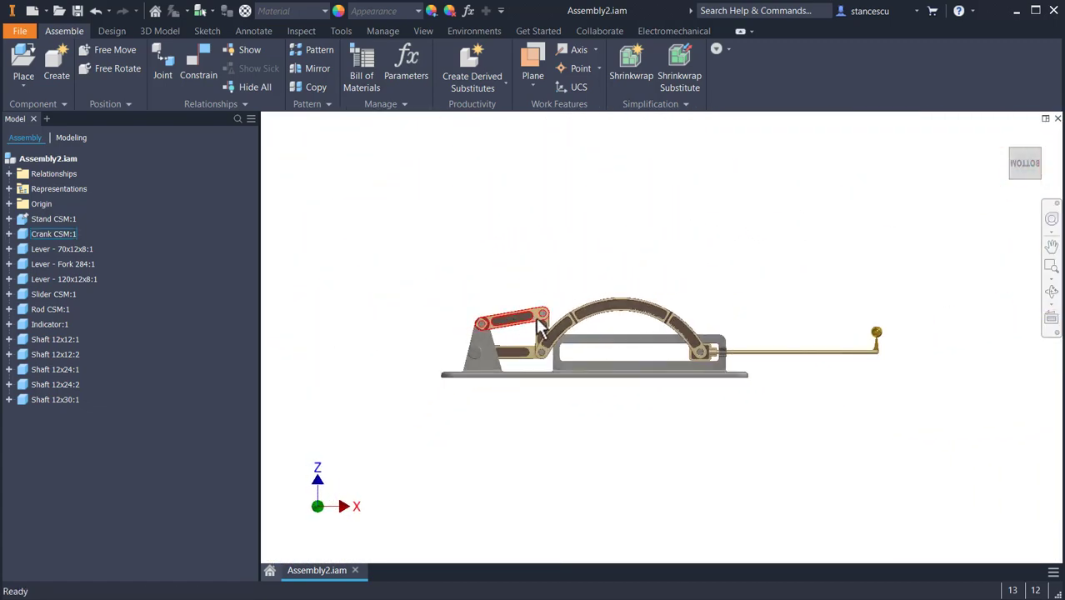
drag(541, 353, 445, 307)
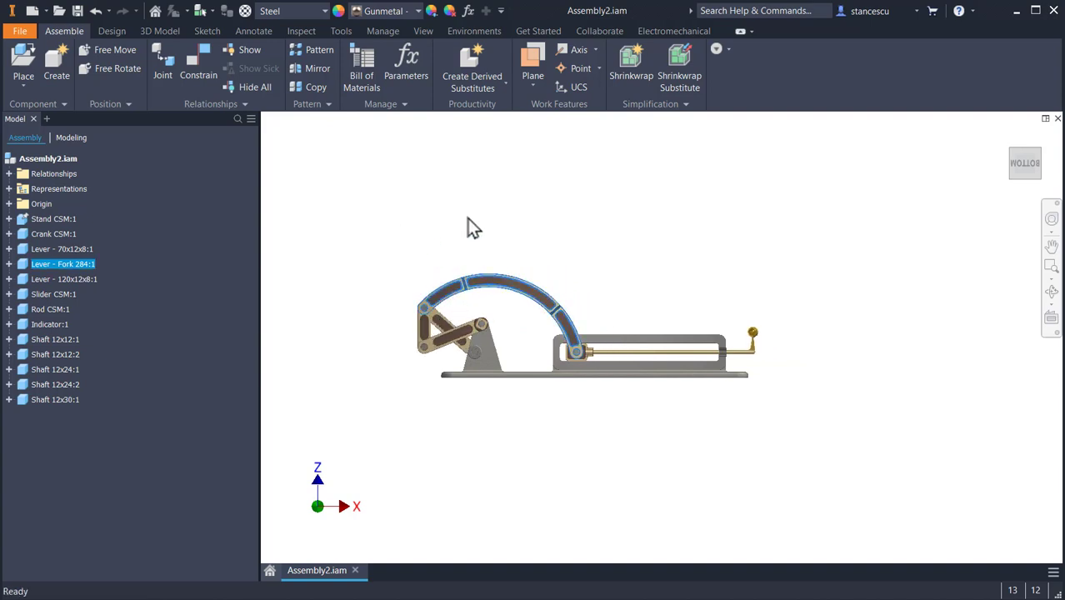
key(F6)
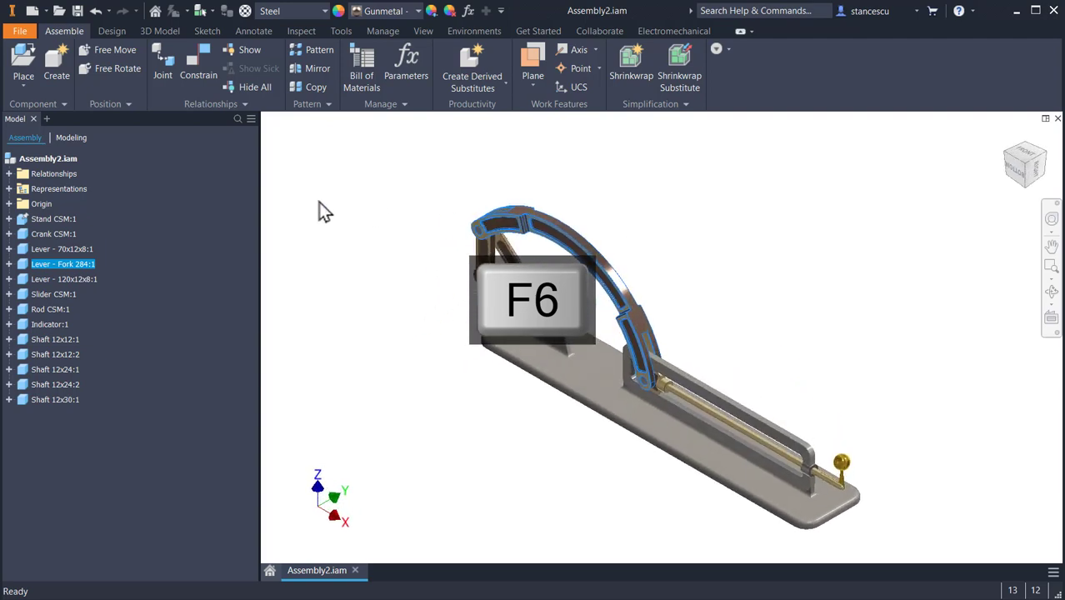
Set up a Directed Angle constraint between the crank's upper long face and the top face of the stand's slotted guide.
click(199, 82)
click(189, 190)
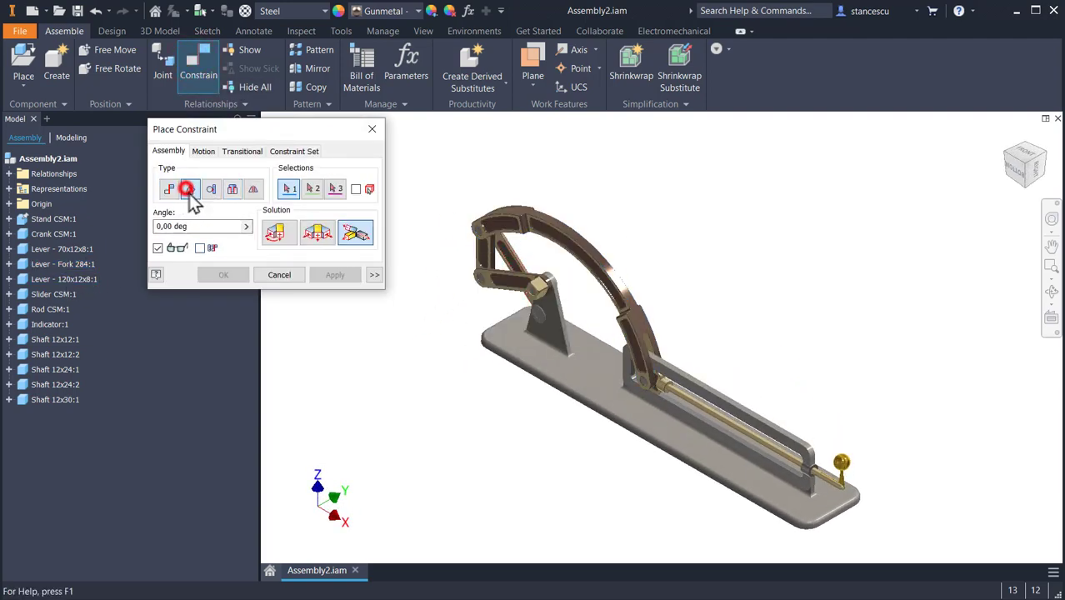
click(276, 233)
scroll(440, 290, down, 6)
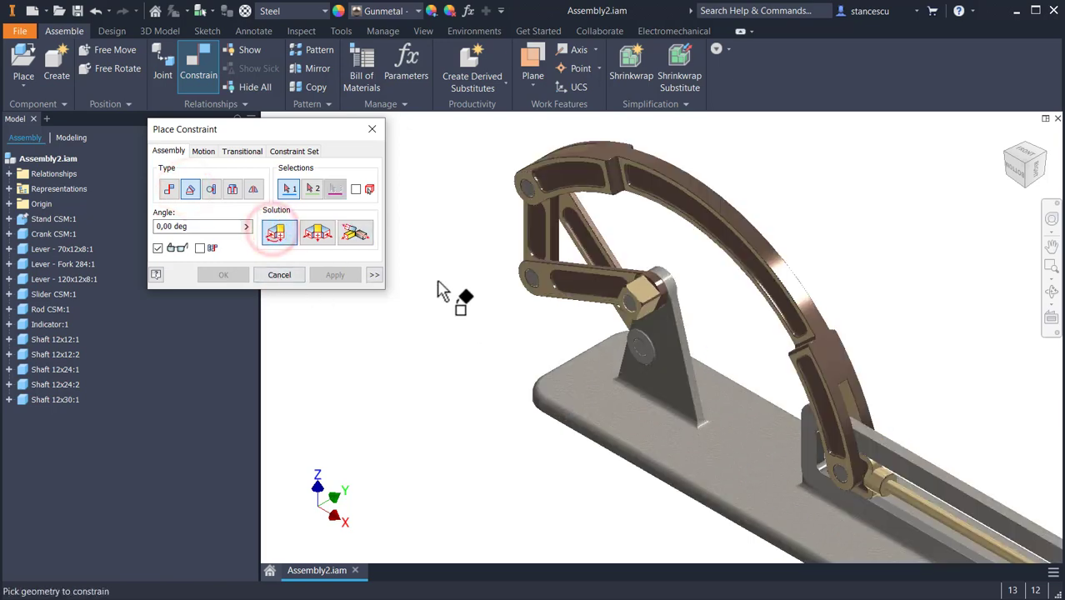
scroll(691, 250, down, 1)
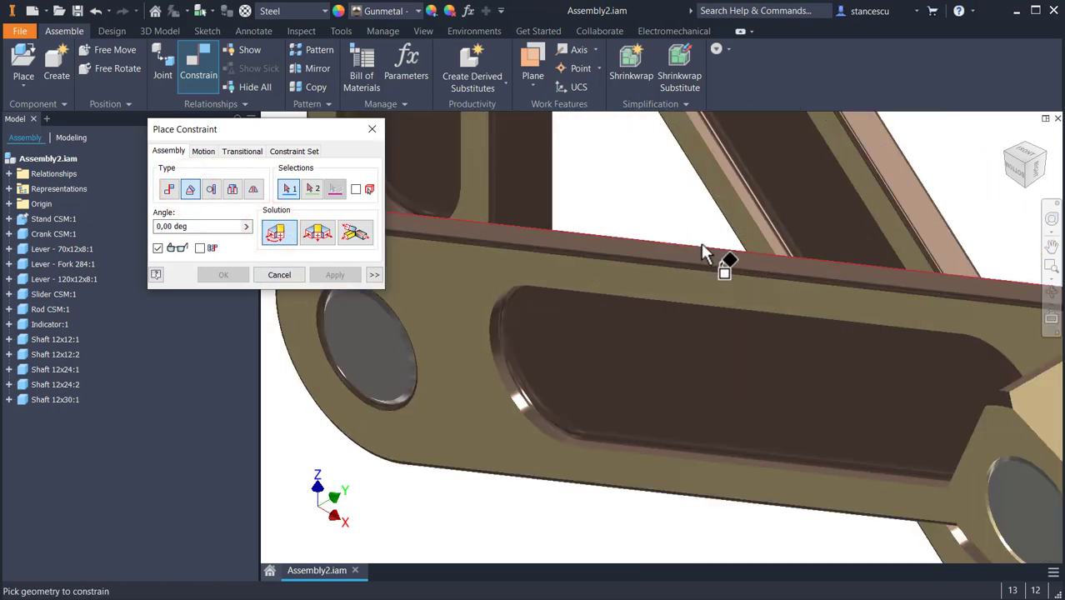
click(694, 251)
scroll(633, 304, up, 1)
scroll(630, 325, up, 5)
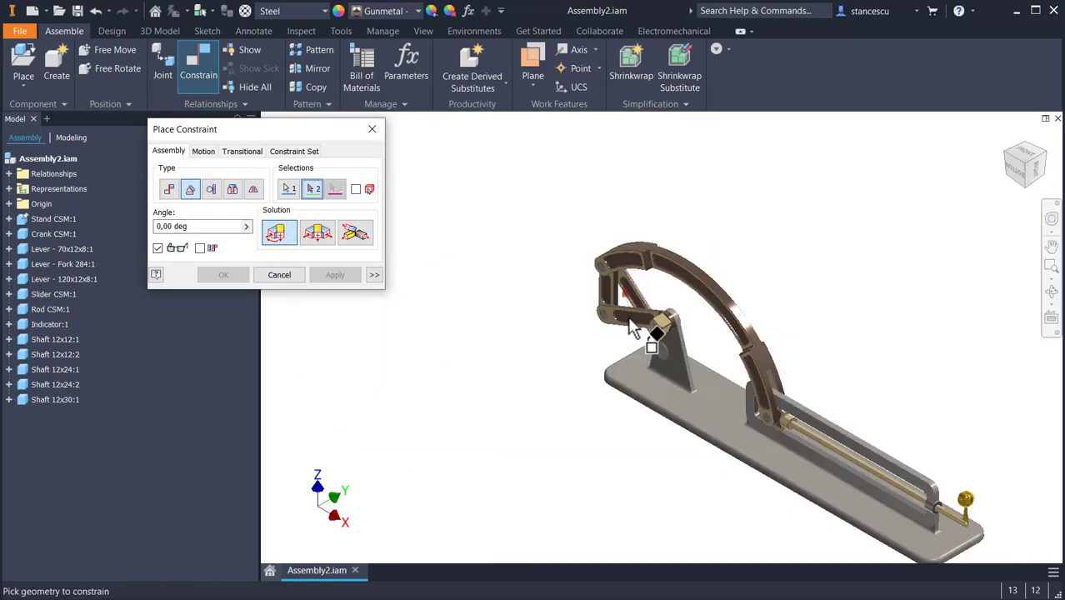
scroll(798, 450, down, 3)
scroll(815, 382, down, 2)
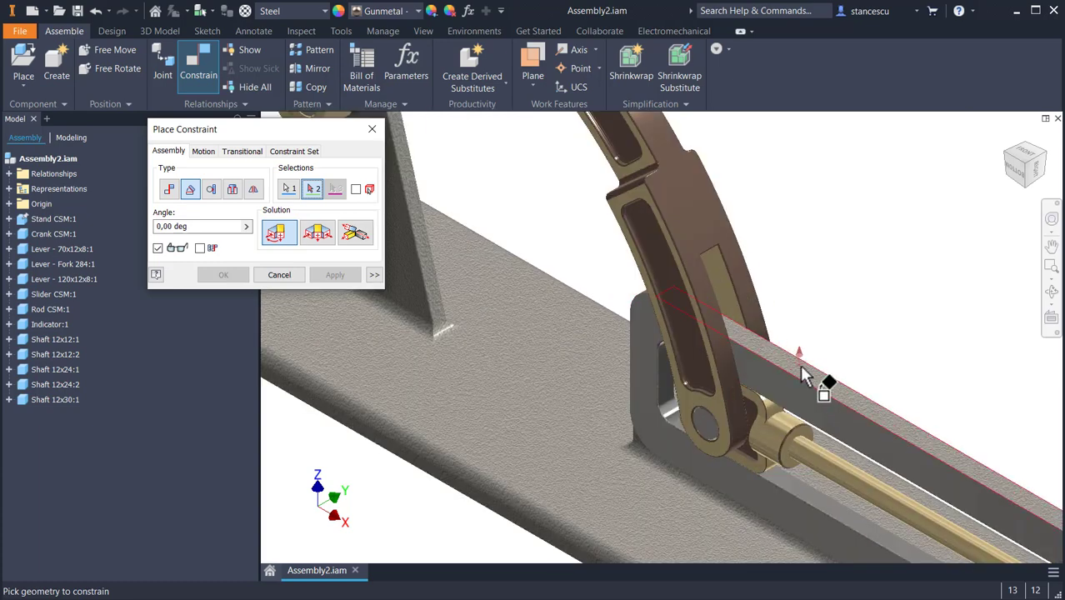
scroll(806, 382, up, 2)
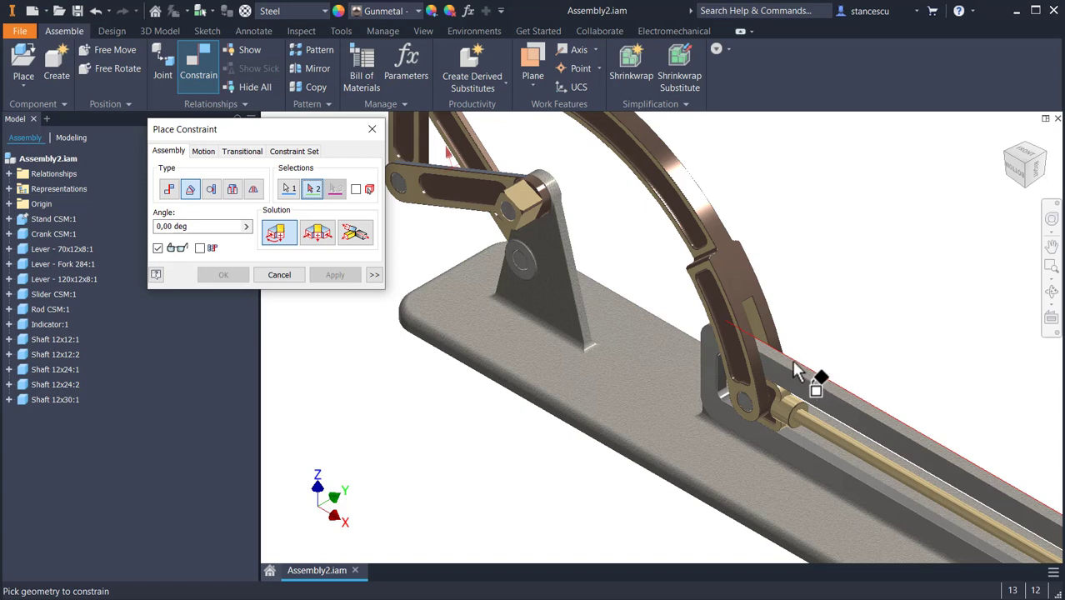
click(796, 366)
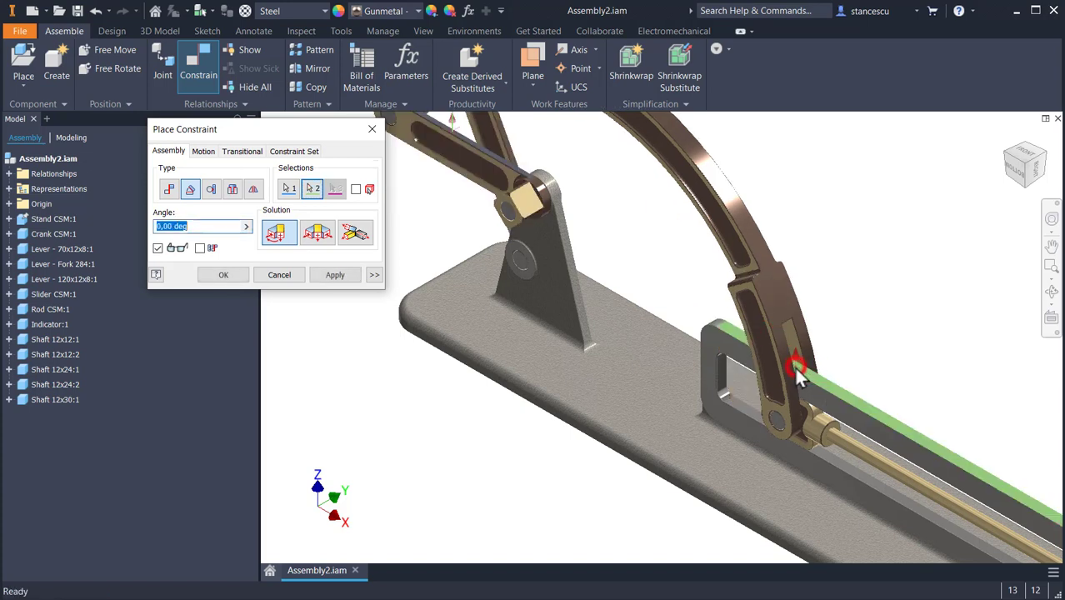
Set the angle between the crank and the stand's guide to 20 degrees and create the constraint.
middle_drag(599, 392, 659, 433)
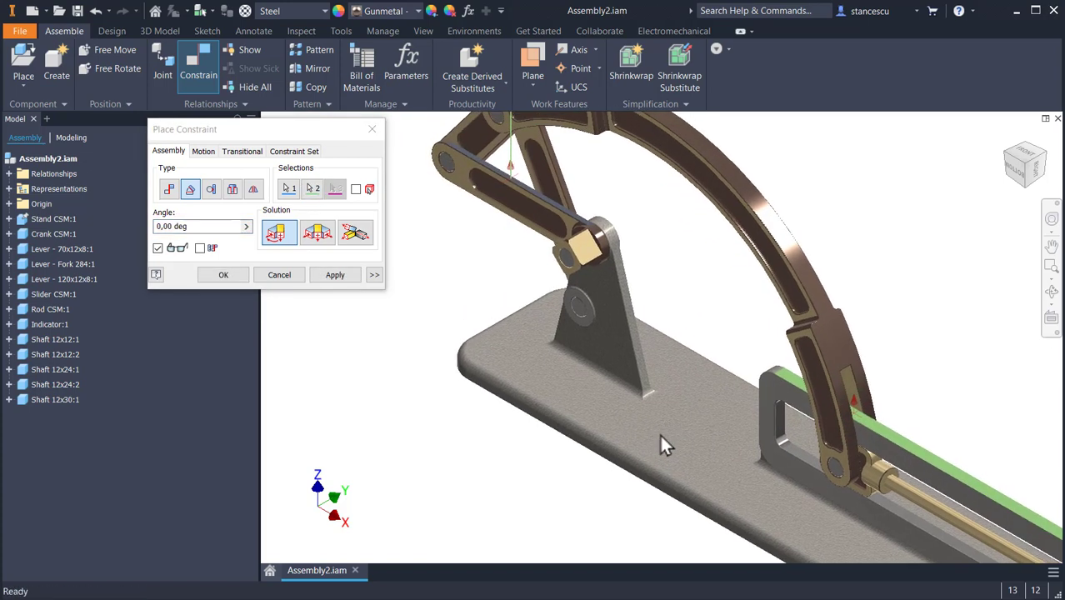
click(192, 225)
text(2)
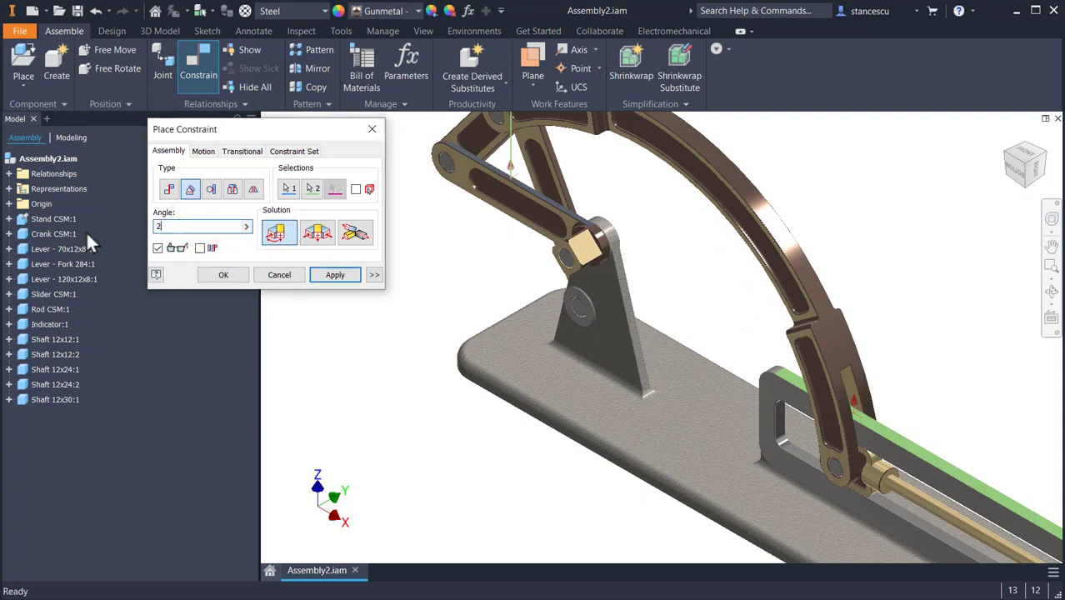
text(0)
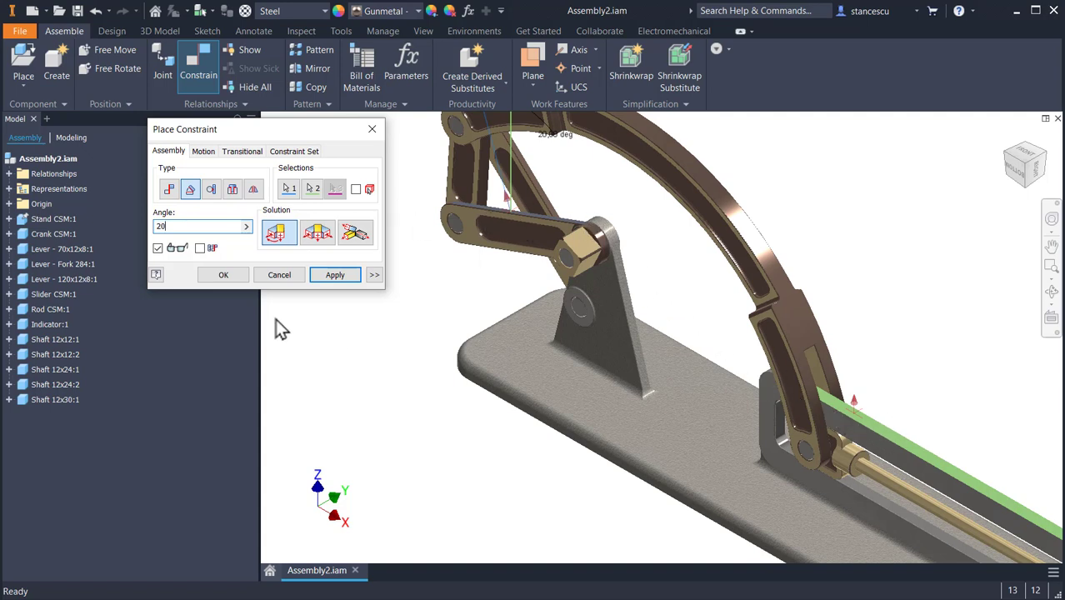
click(225, 275)
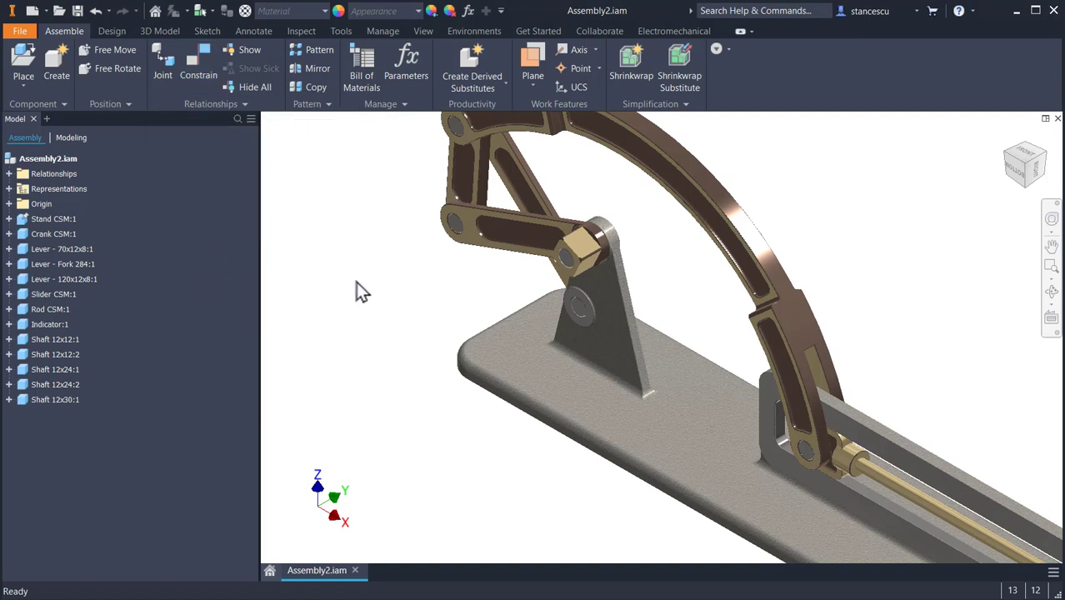
Suppress the crank's 20 degree Angle constraint with the stand.
key(F6)
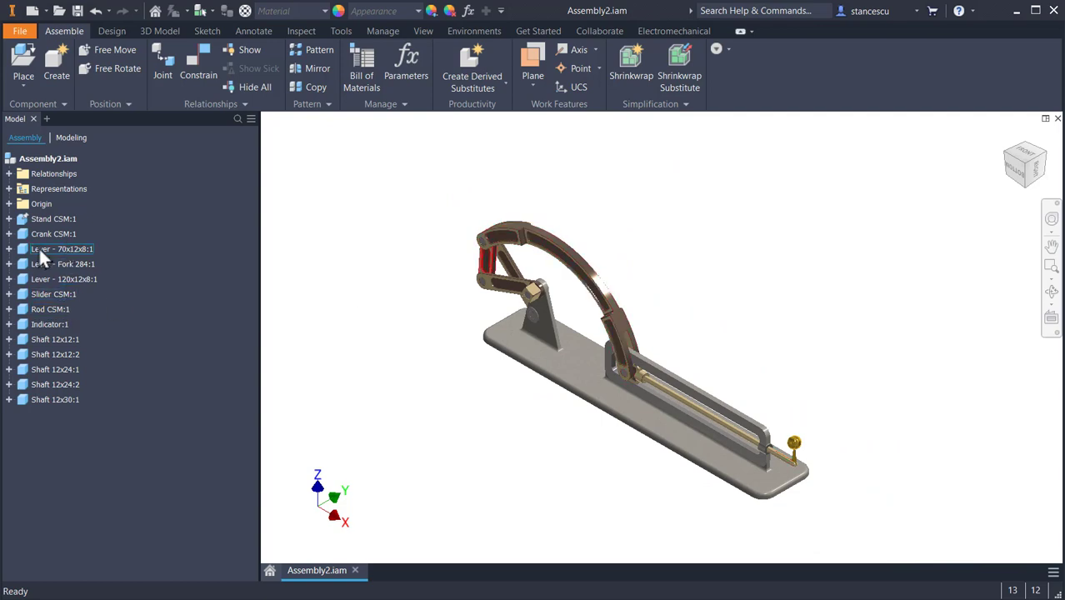
click(9, 233)
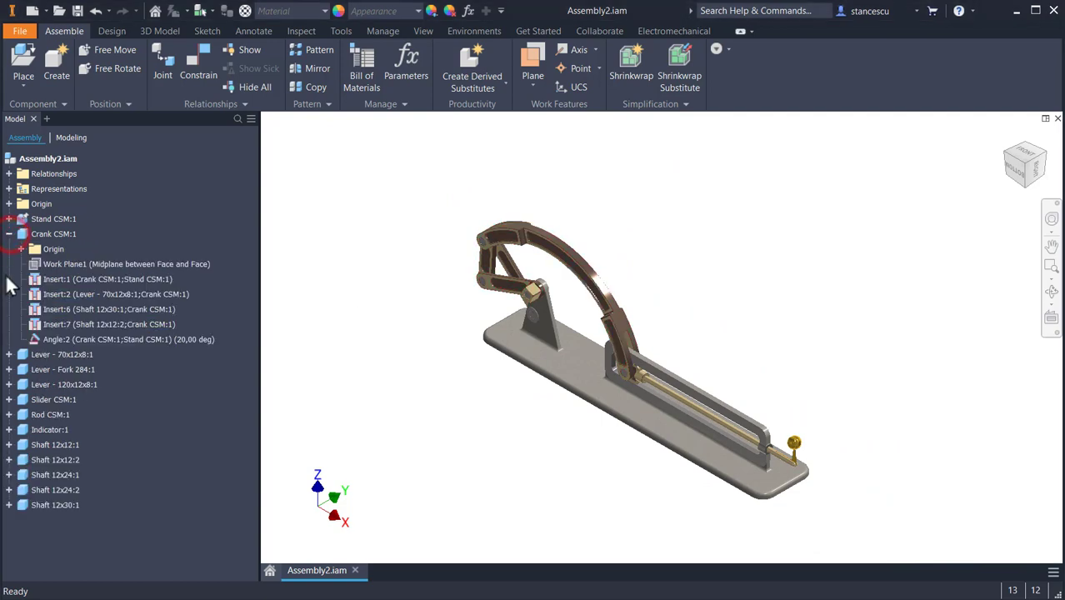
right_click(91, 337)
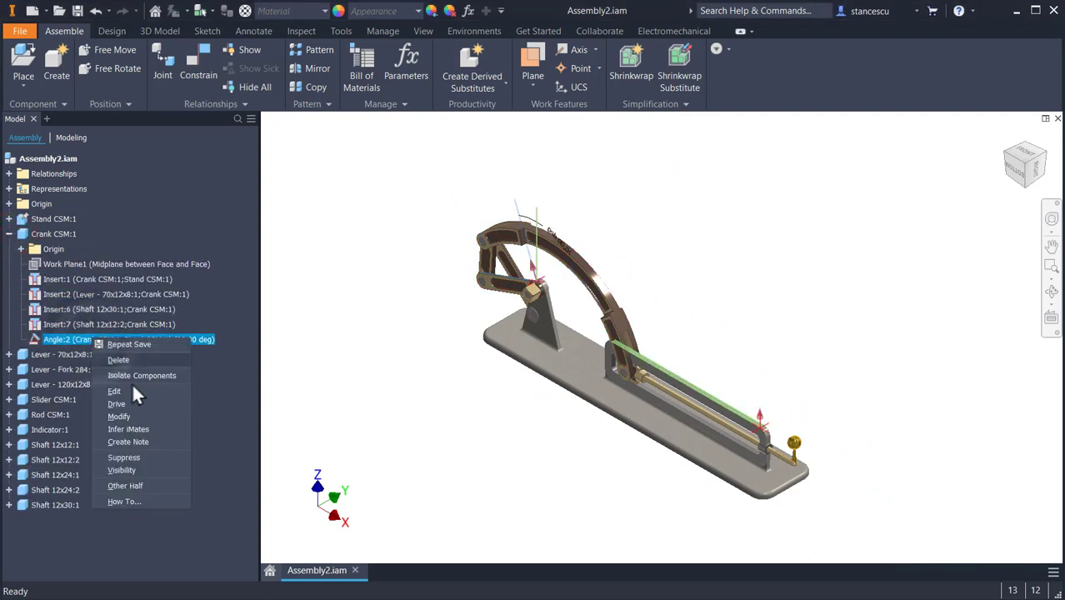
click(135, 460)
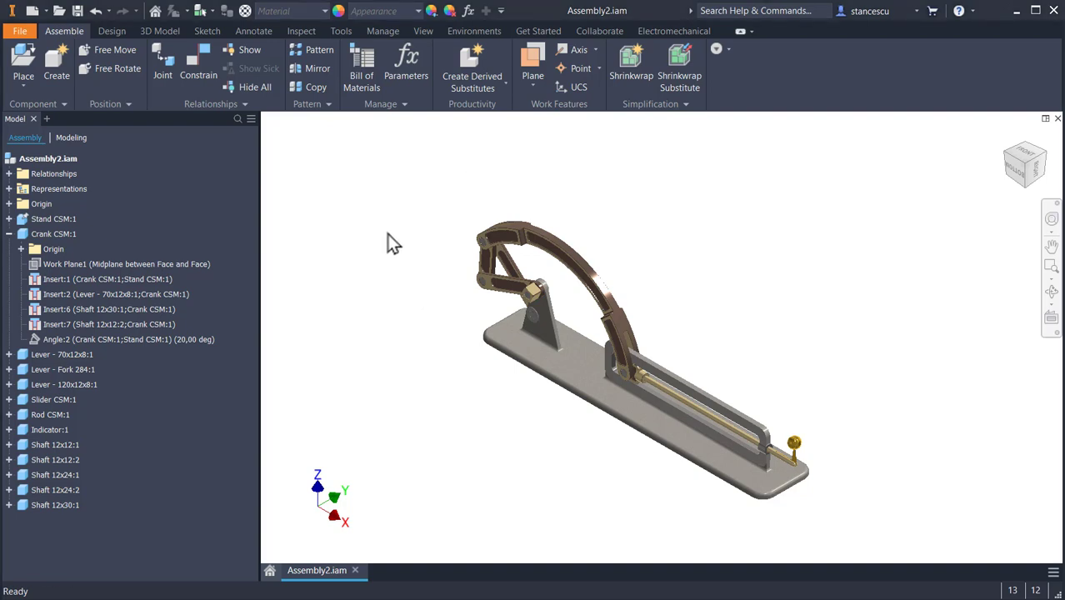
Open the assembly in the Dynamic Simulation environment.
click(468, 31)
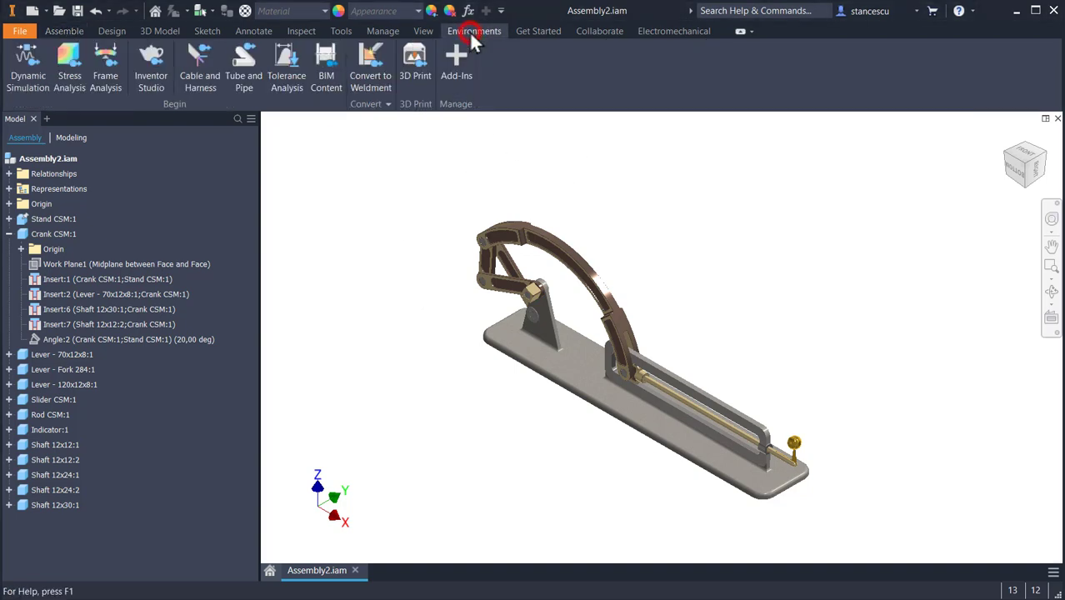
click(21, 75)
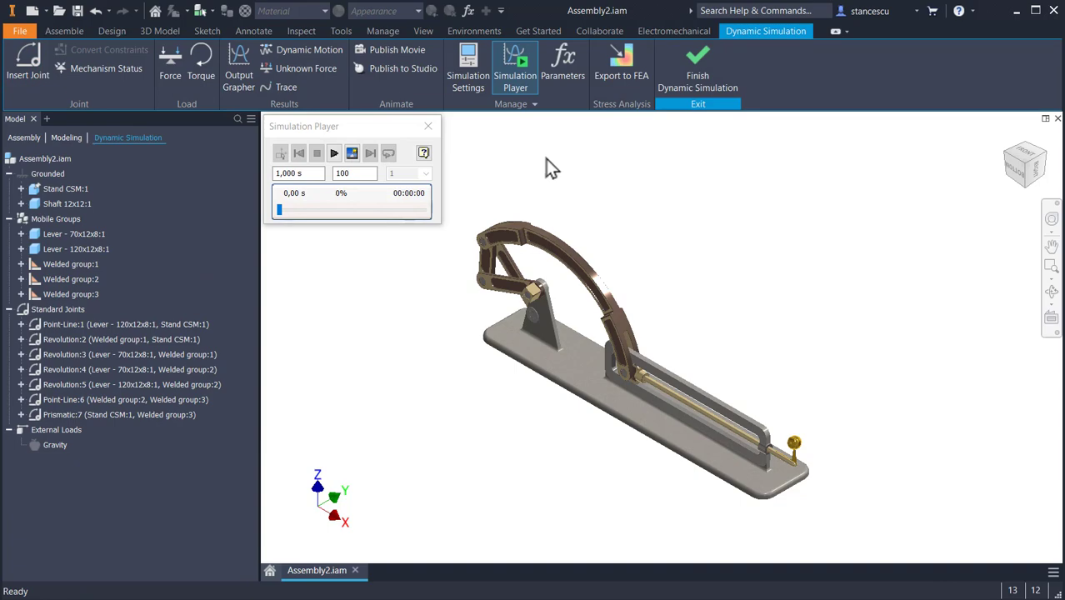
Examine the mechanism status, including its redundancy and mobility figures and both closed kinematic chains.
click(97, 67)
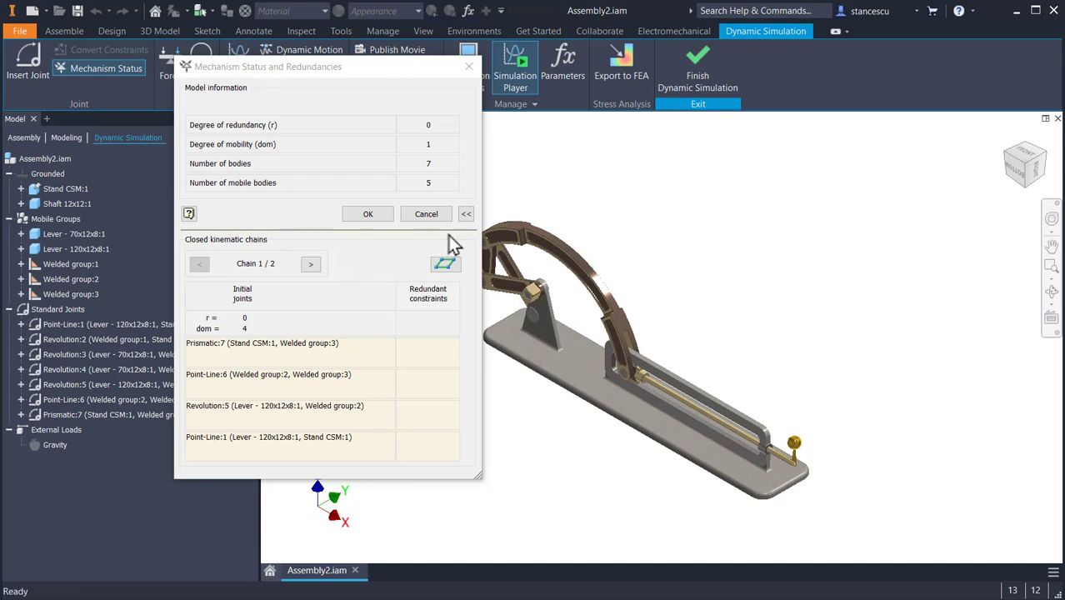
click(465, 214)
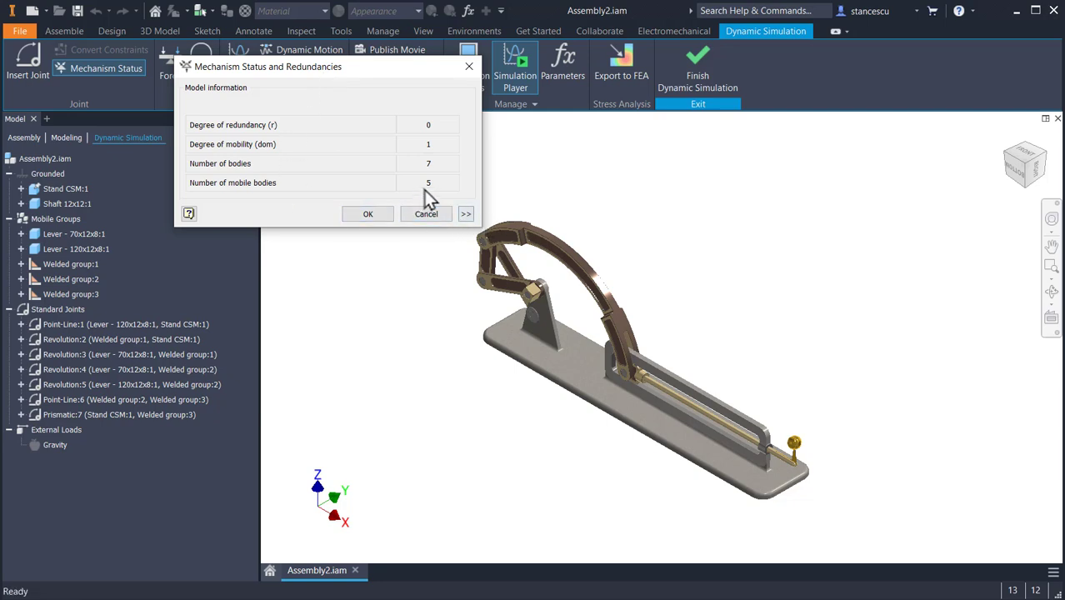
click(465, 214)
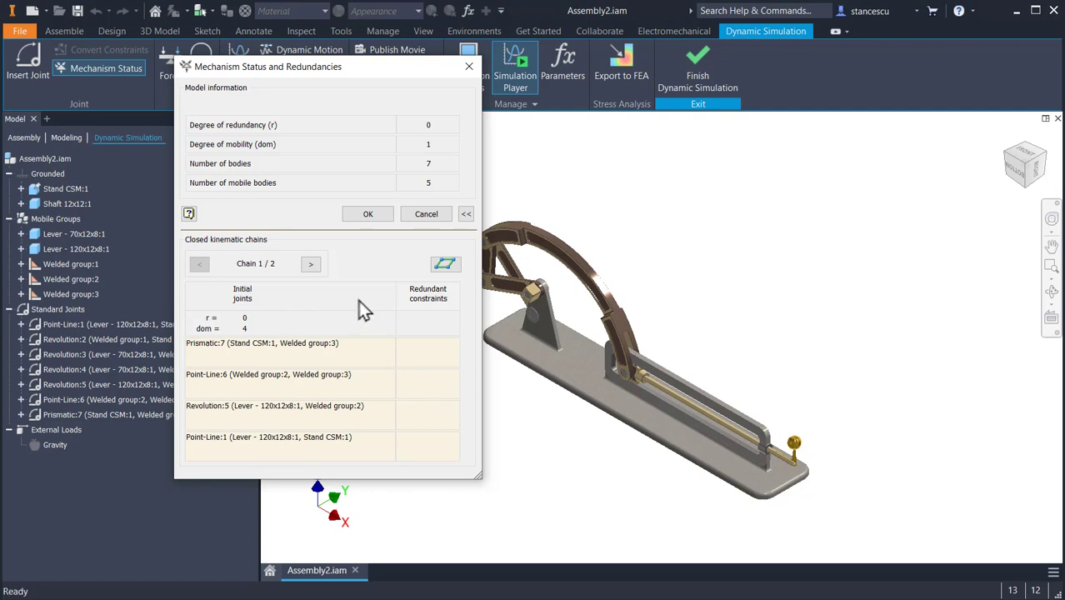
click(310, 264)
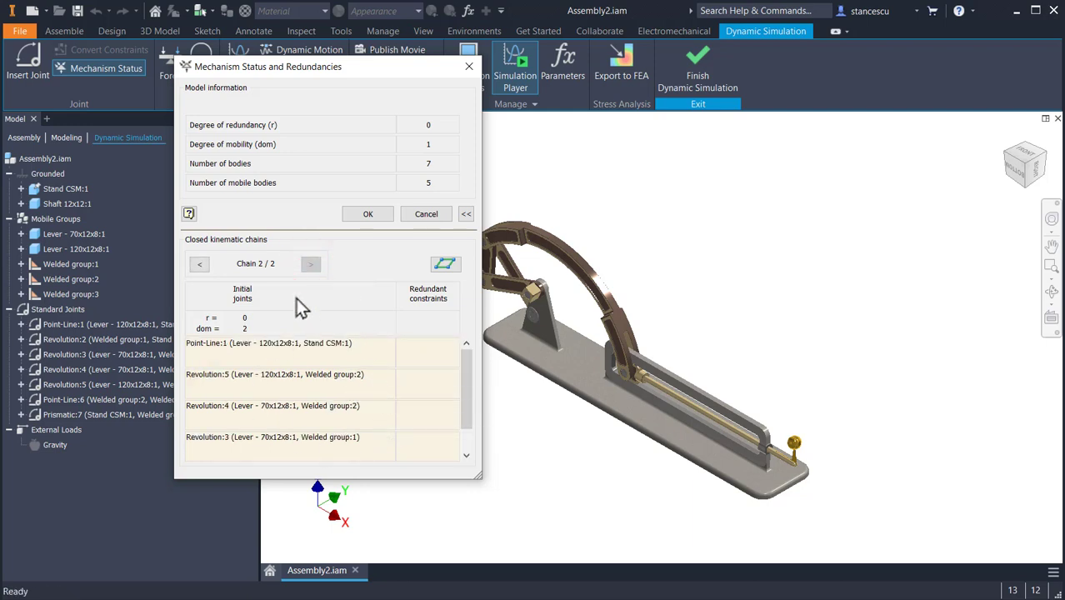
click(200, 265)
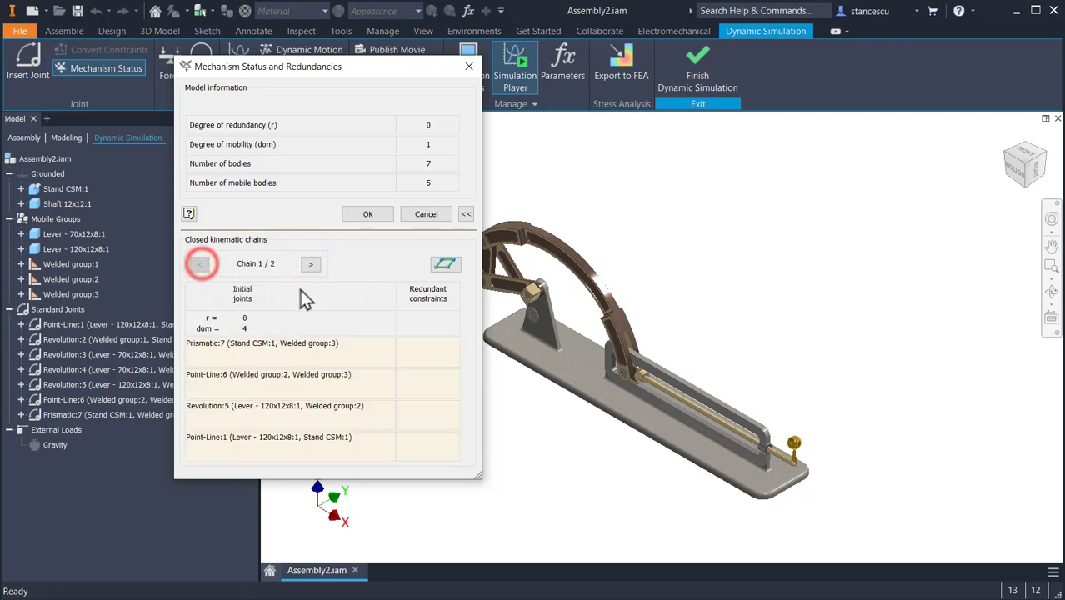
click(470, 66)
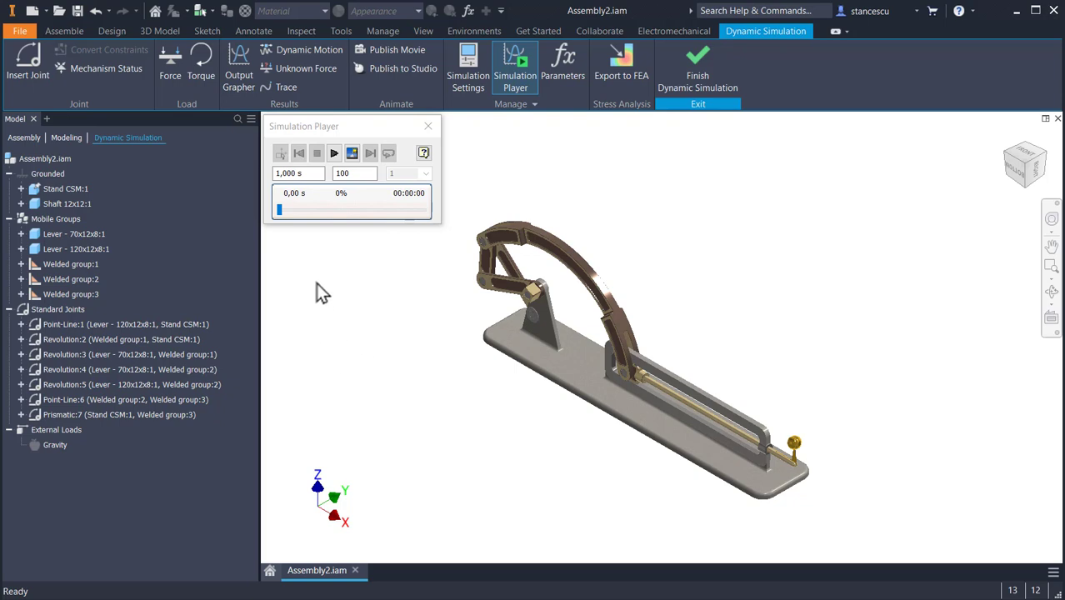
Enable imposed motion driven by position on the Revolution:2 joint between Welded group:1 and the stand, and open its motion graph.
click(103, 324)
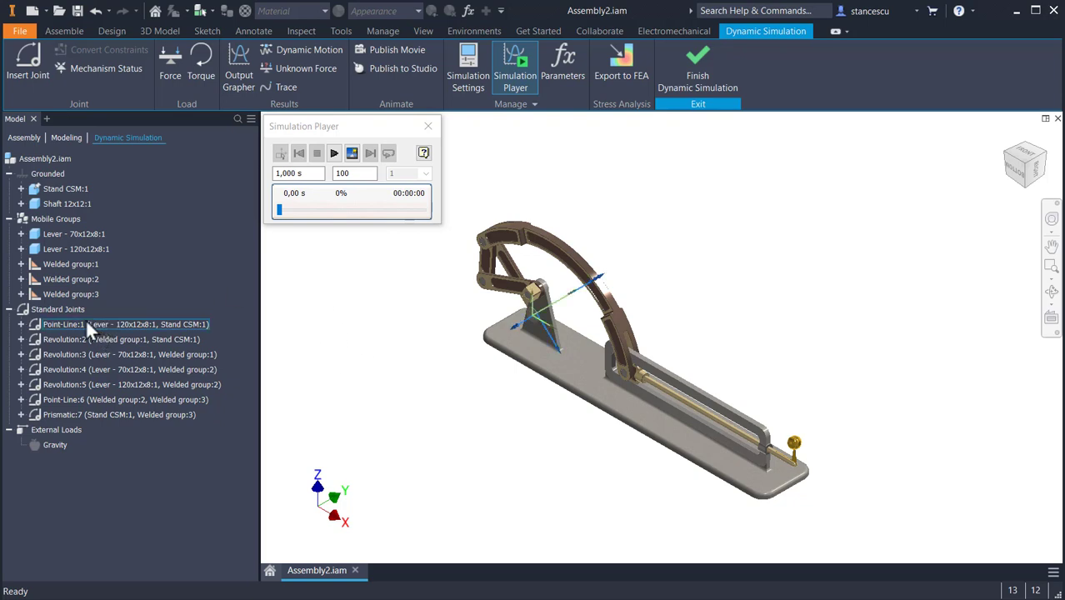
click(67, 369)
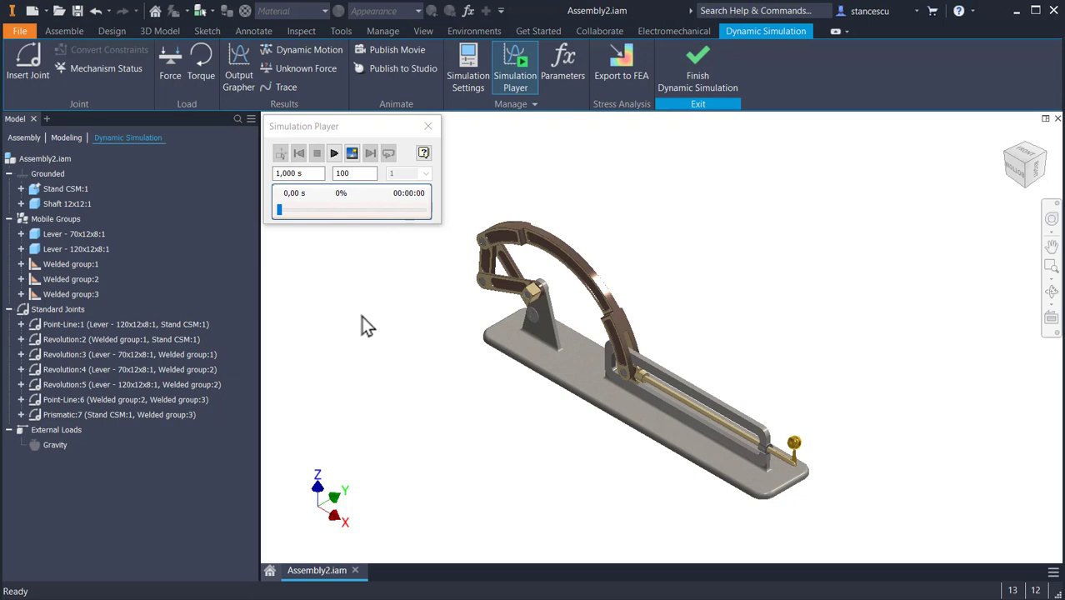
click(75, 339)
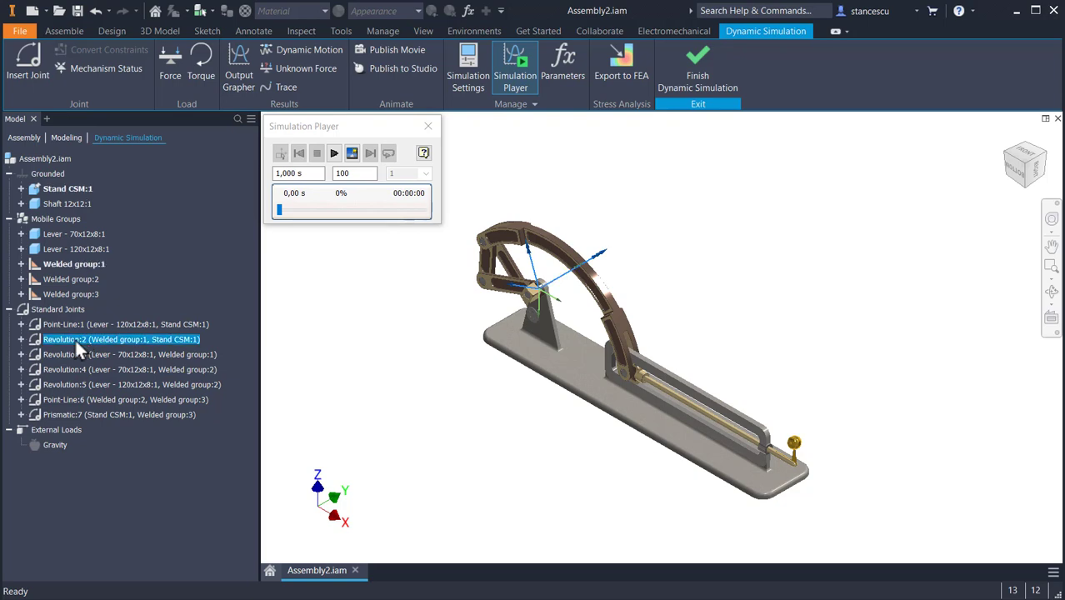
right_click(74, 340)
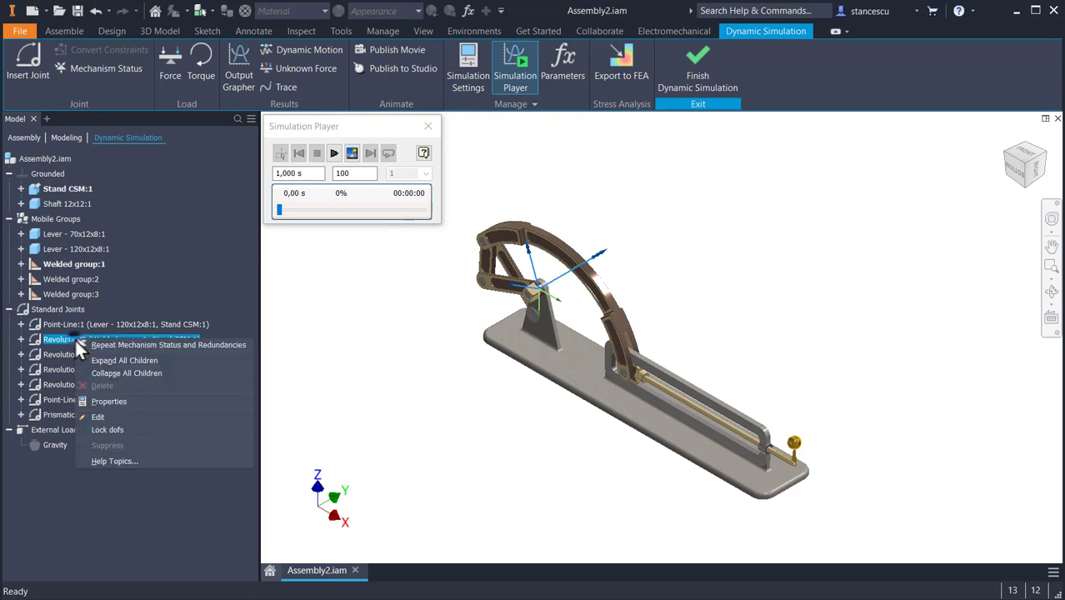
click(109, 401)
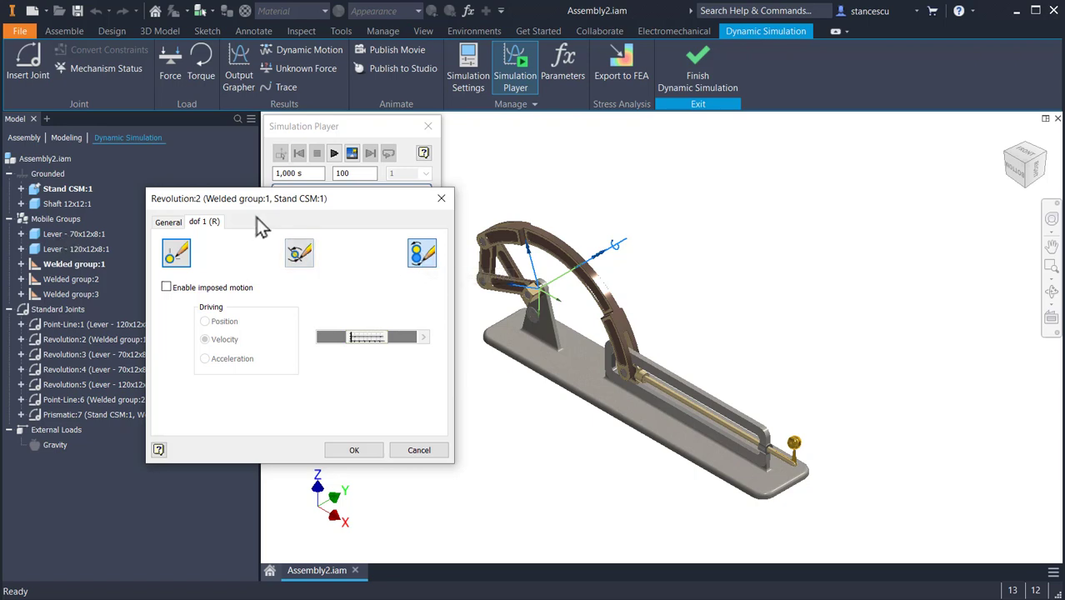
click(162, 223)
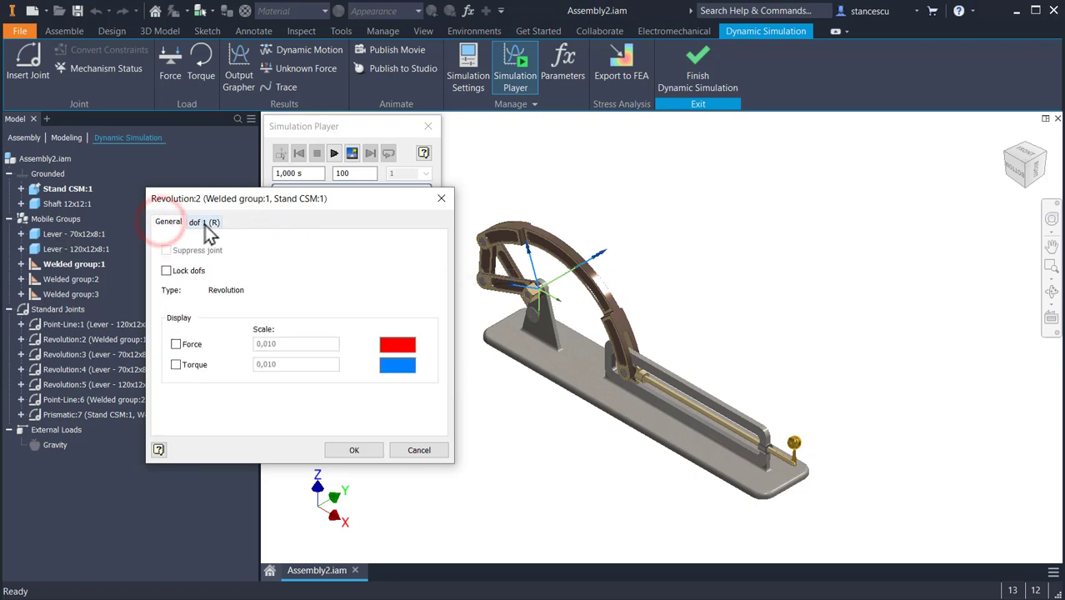
click(205, 223)
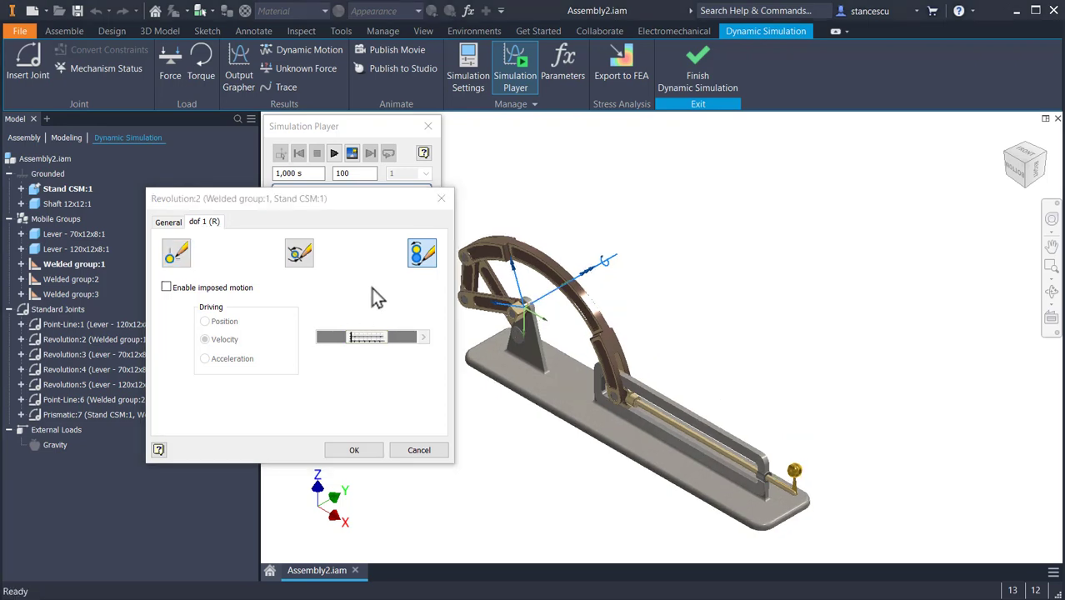
click(166, 286)
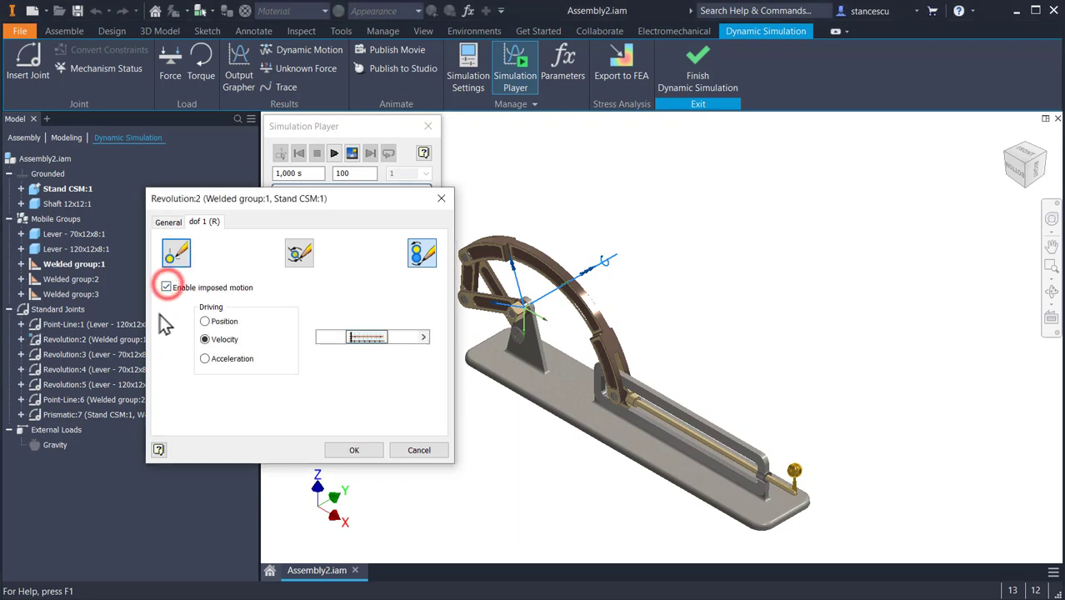
click(204, 322)
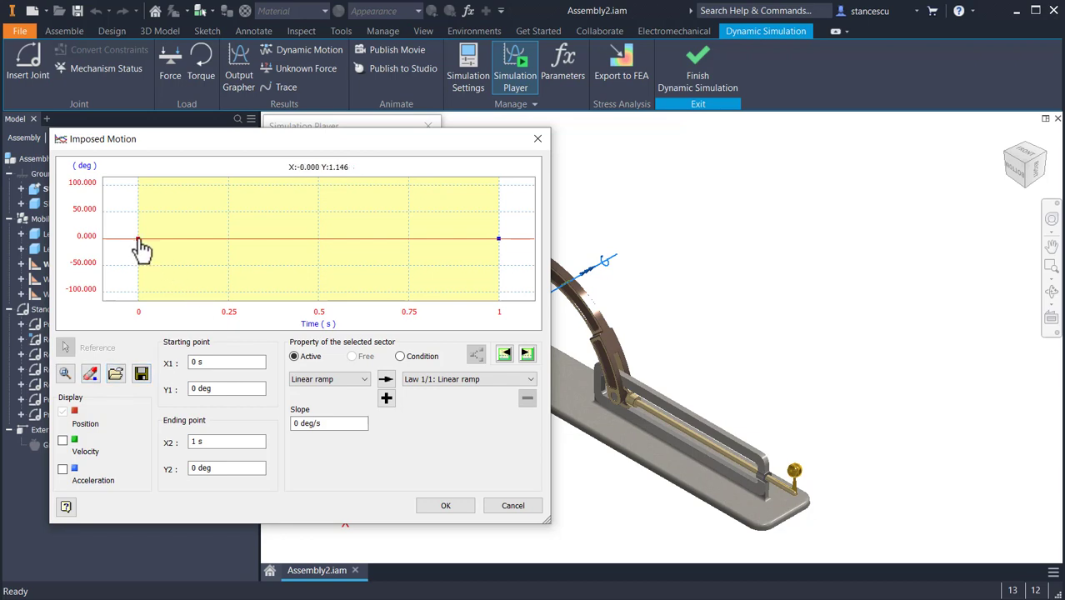
Shape the motion curve from about 200 deg down to -138 deg at 1.08 s, adding points near 1.55 s, 178 deg and 2.05 s, -119 deg.
scroll(143, 254, down, 3)
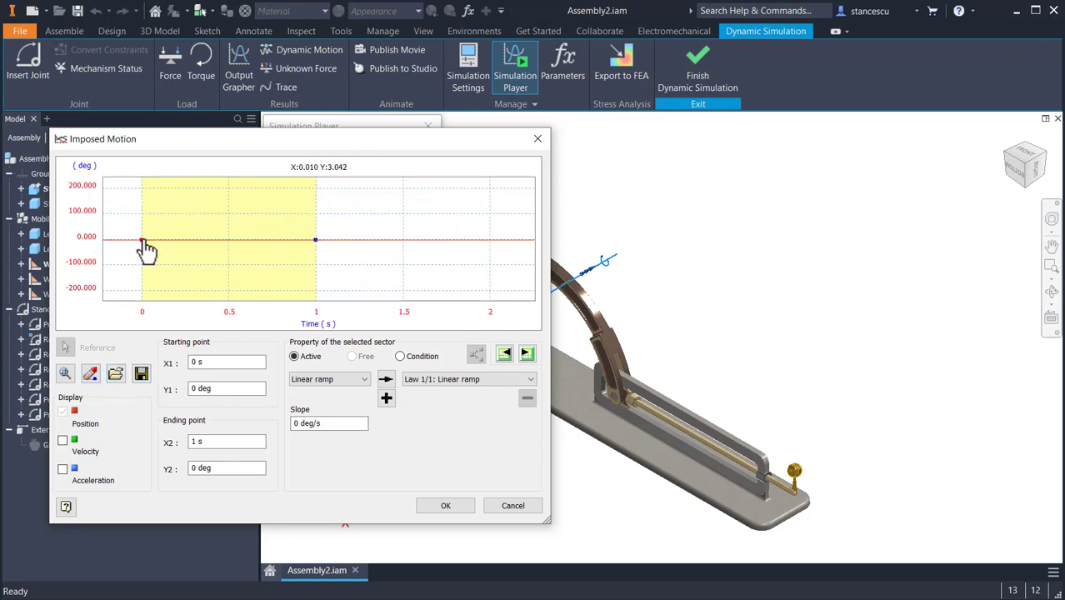
drag(143, 241, 142, 200)
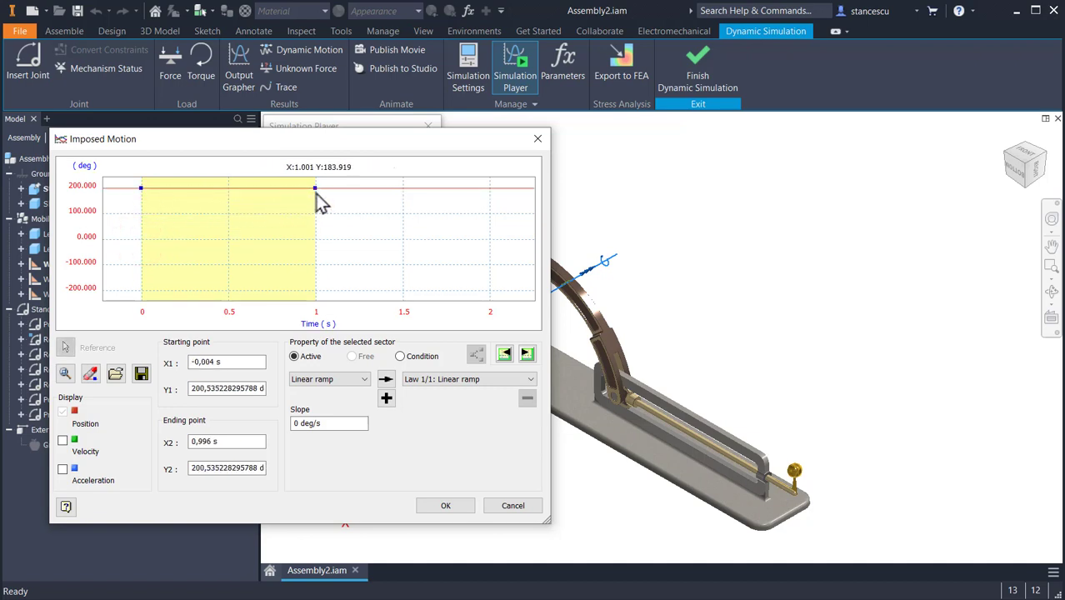
drag(316, 190, 330, 274)
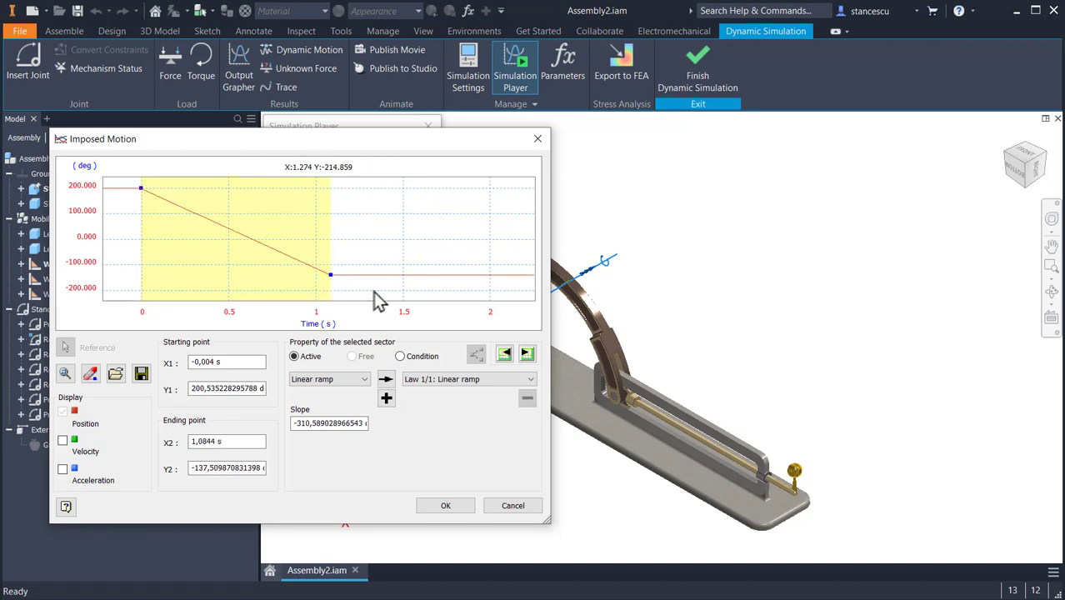
right_click(411, 195)
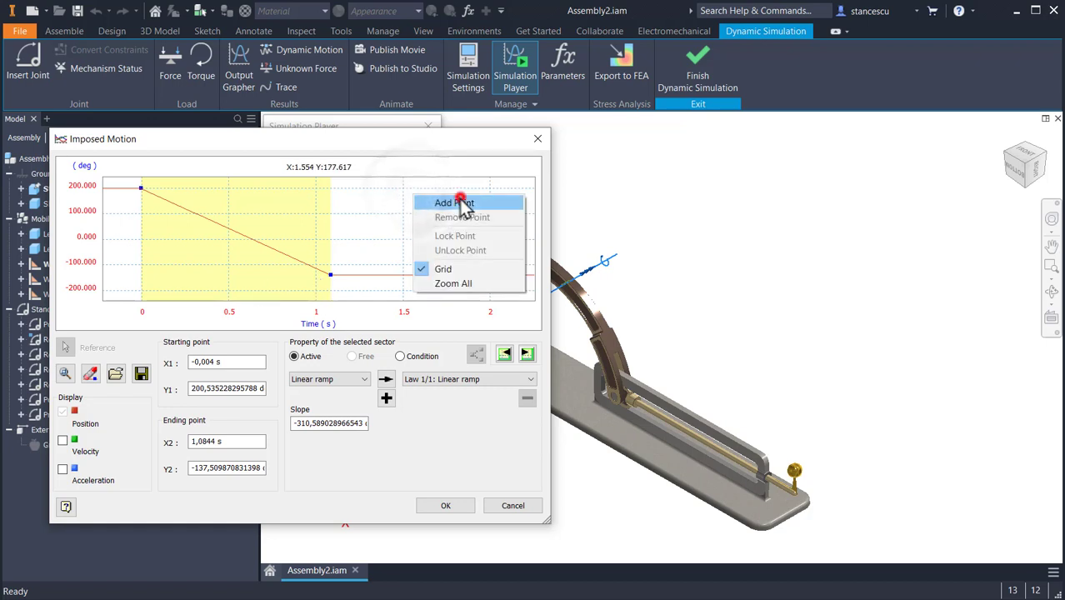
click(461, 202)
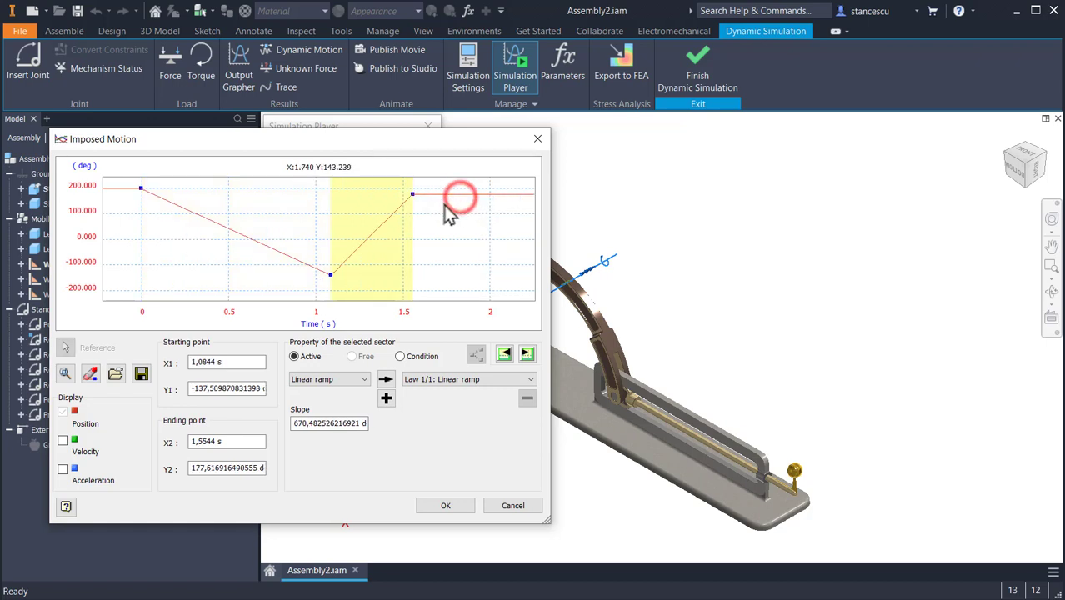
right_click(500, 271)
click(511, 279)
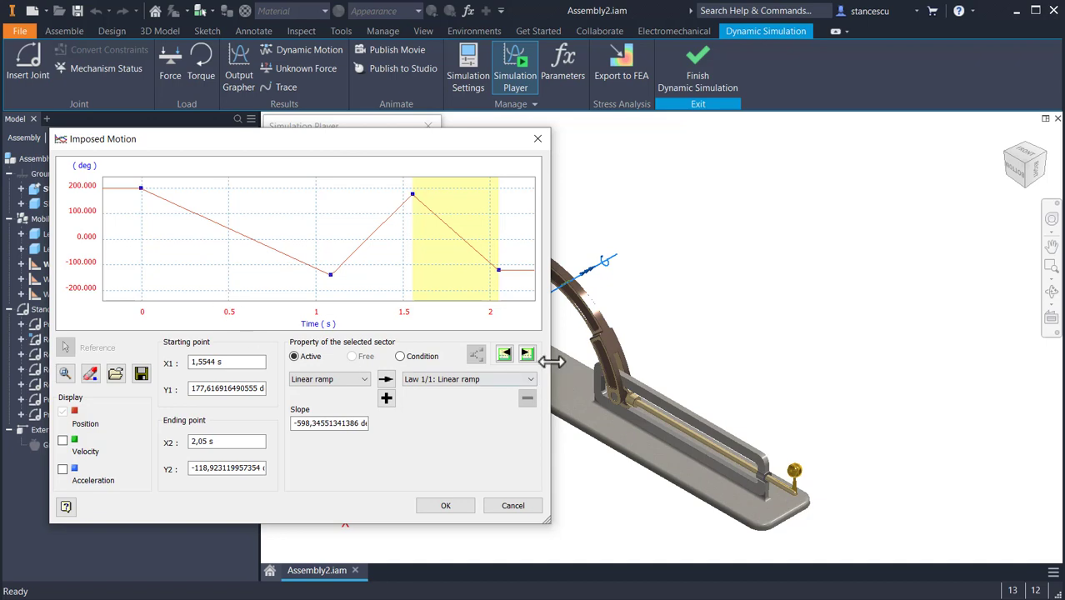
Set the starting point of the first motion sector to 0 s and 200 deg.
click(505, 354)
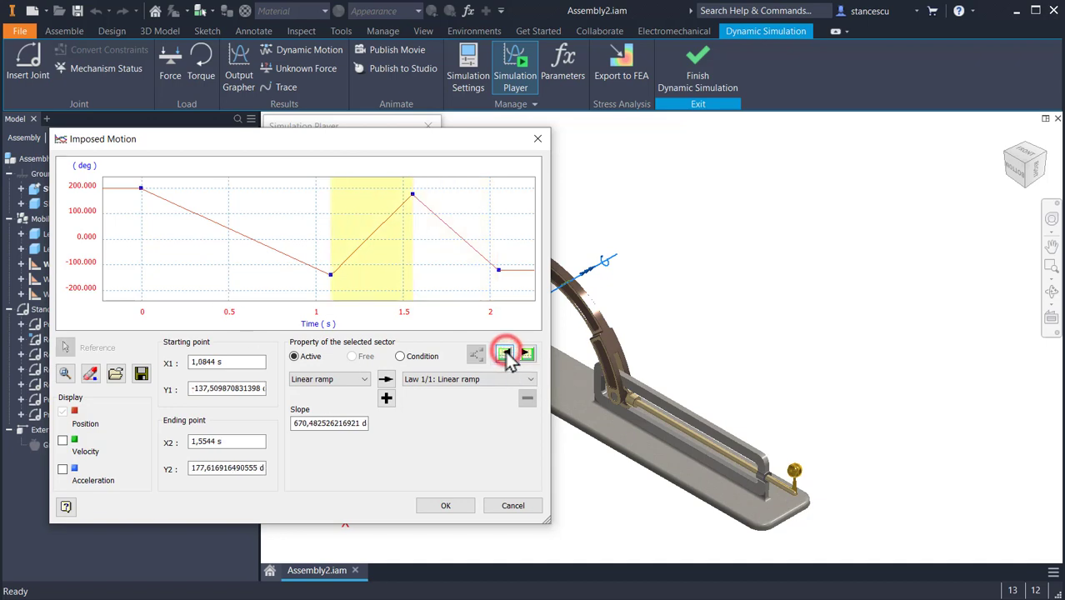
click(506, 354)
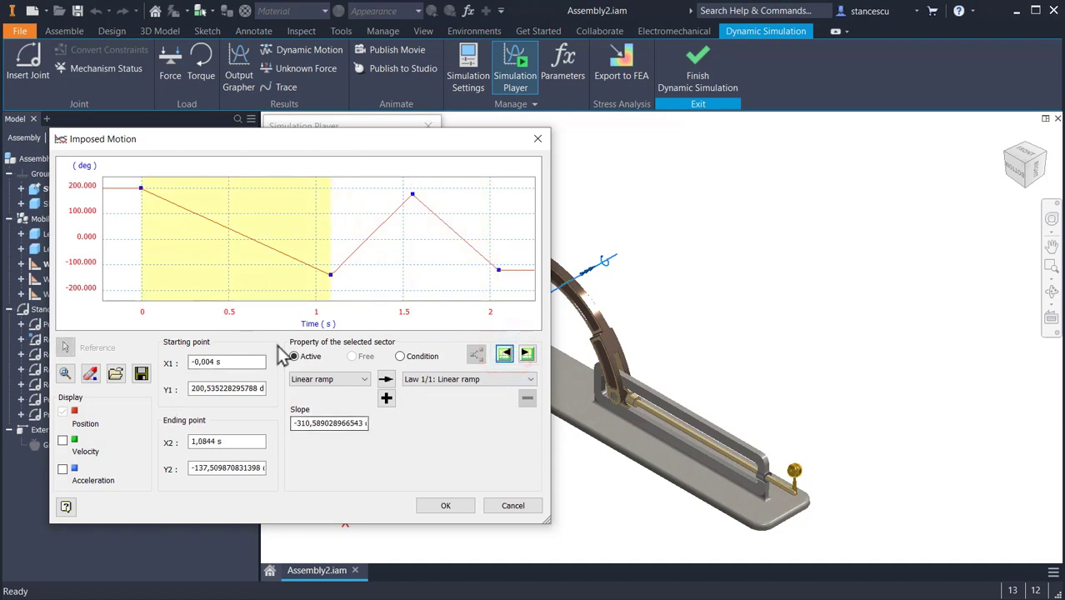
click(237, 362)
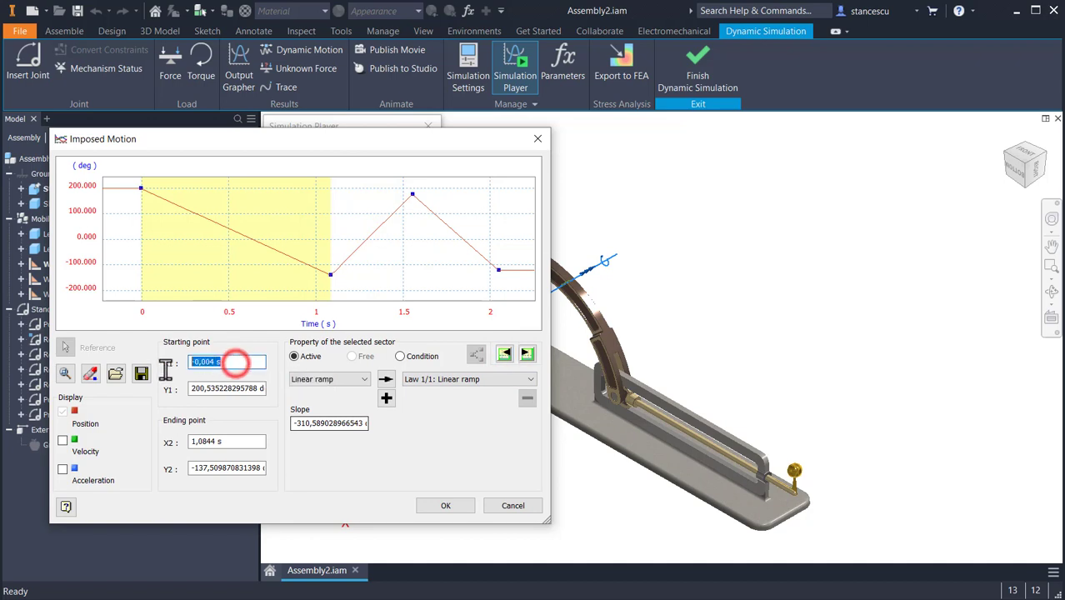
key(shift+Home)
text(0)
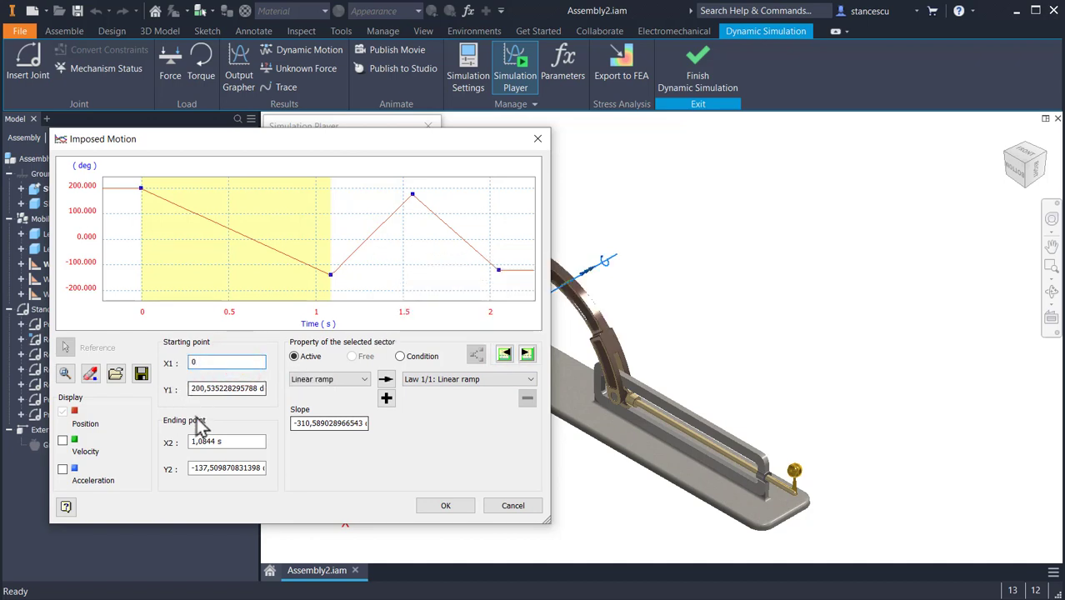
key(Tab)
key(shift+Home)
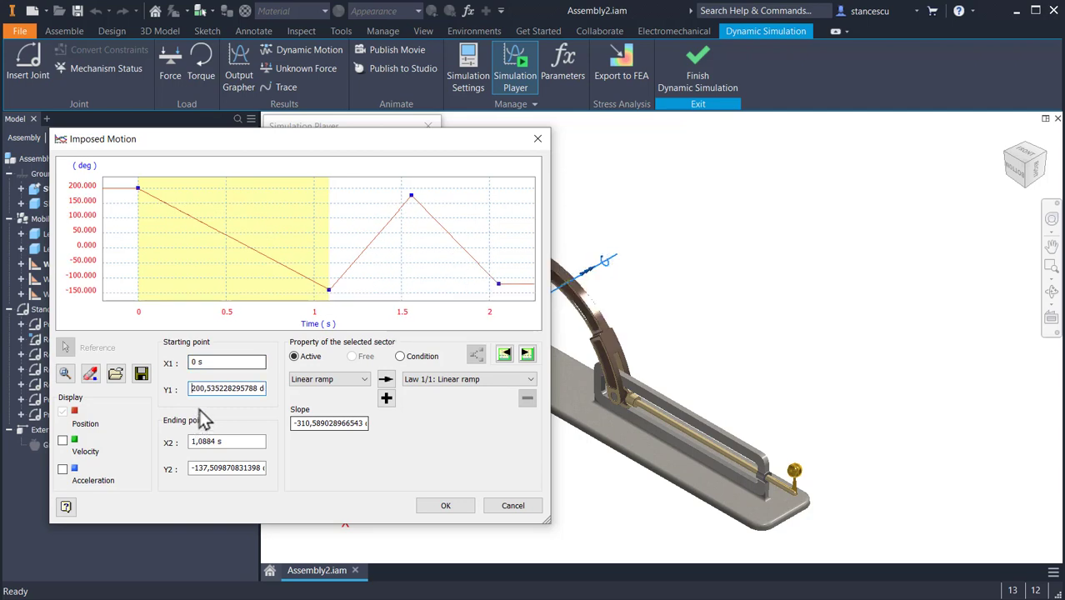
key(shift+End)
text(200)
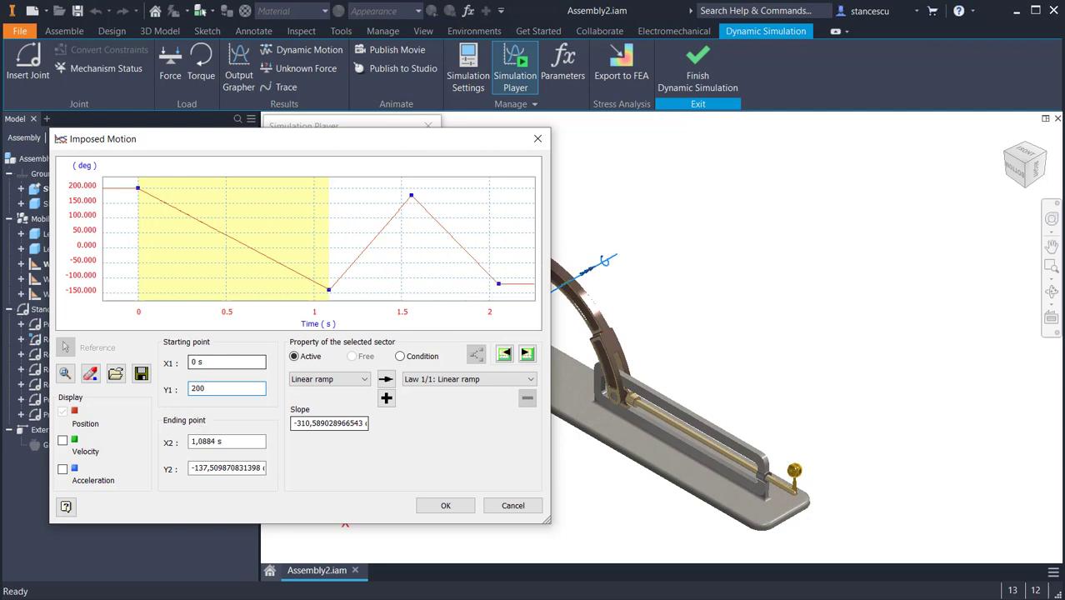
key(Tab)
Set the ending point of the first motion sector to 4 s and 10 deg.
key(shift+Home)
drag(241, 438, 147, 446)
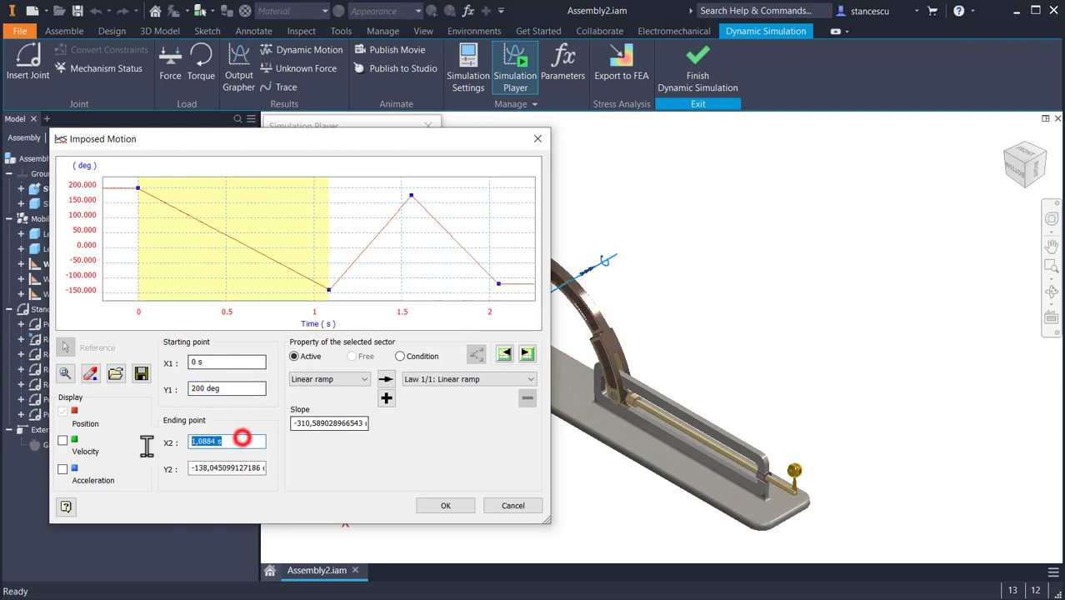
text(4)
key(Tab)
key(shift+Home)
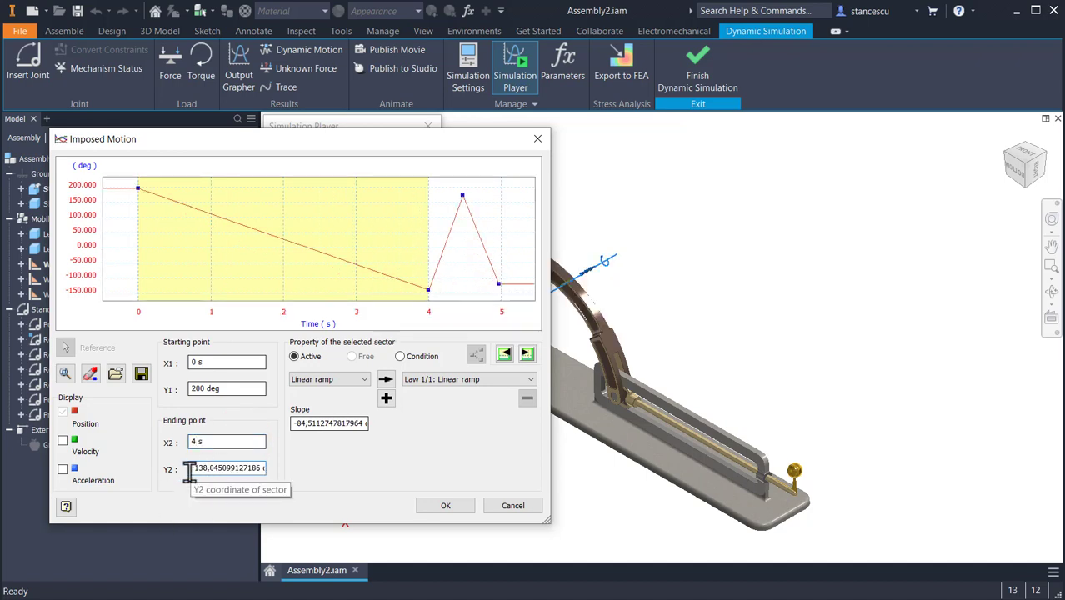
key(shift+End)
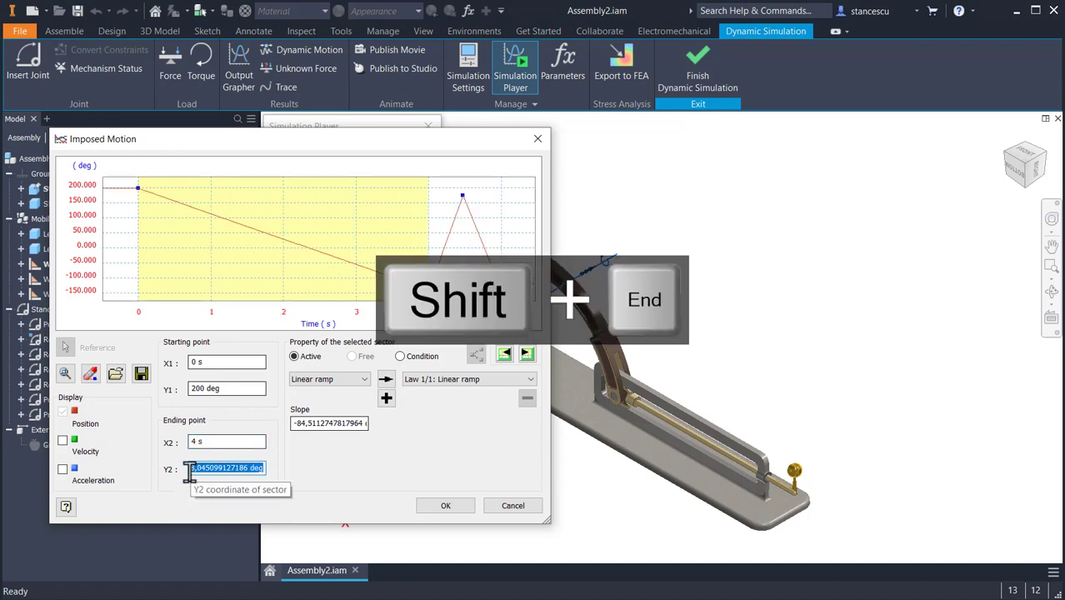
text(10)
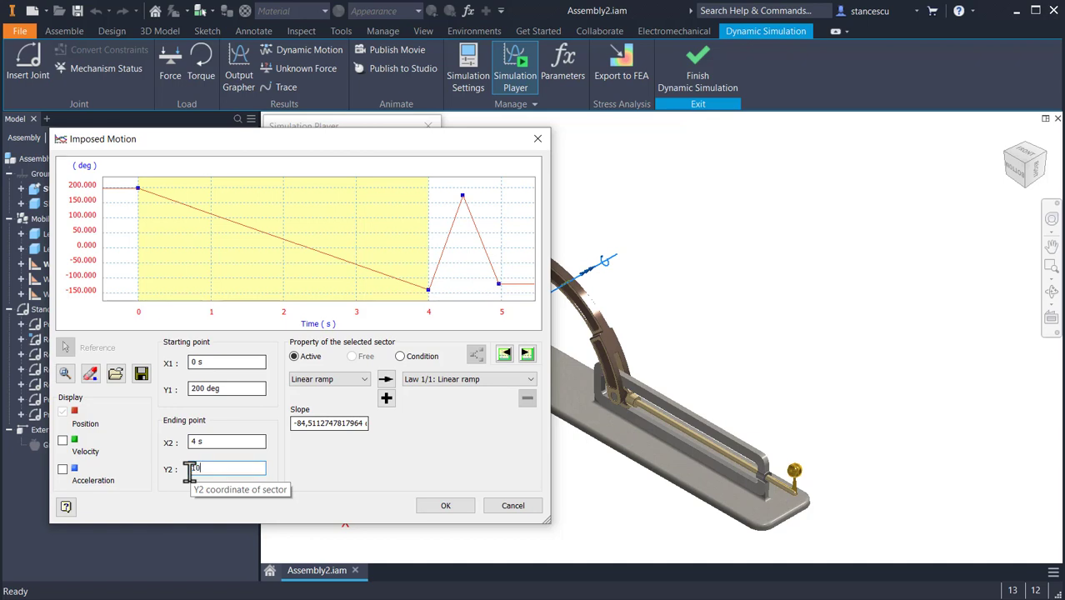
key(Tab)
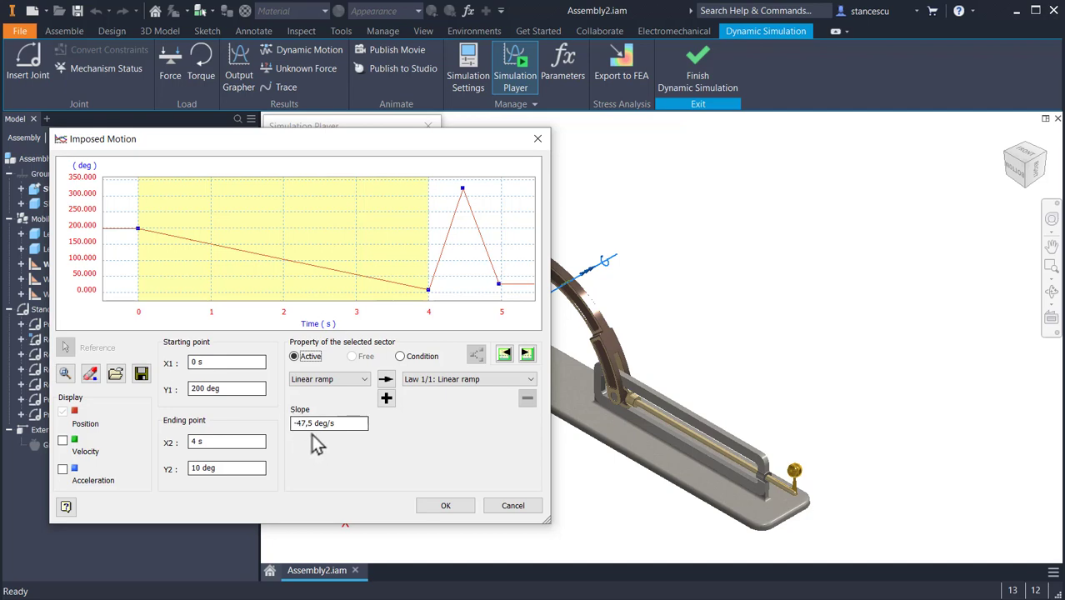
Set the ending point of the second motion sector to 6 s and 200 deg.
click(527, 354)
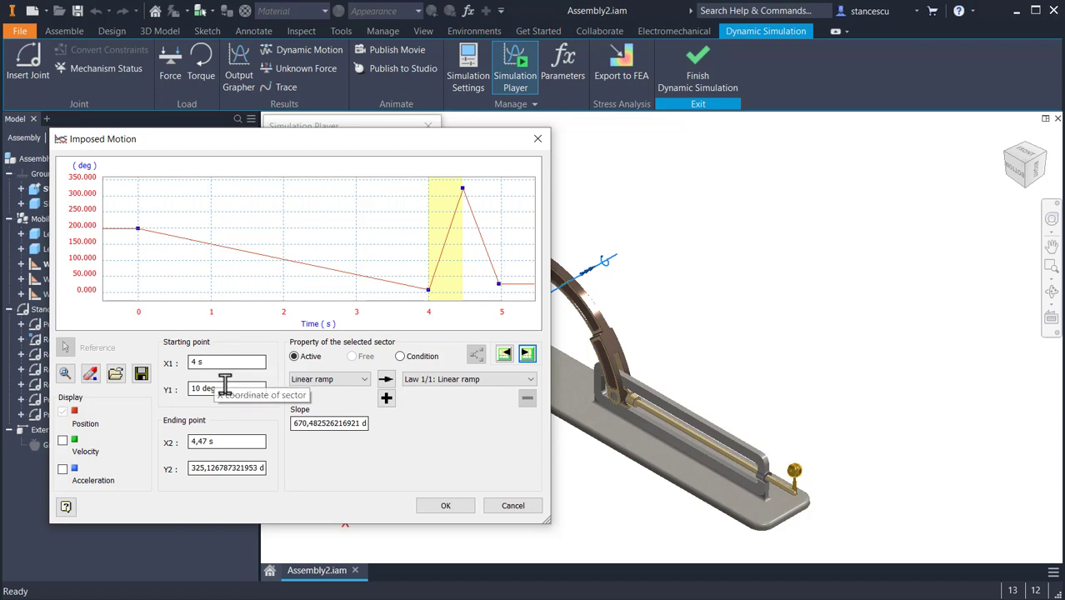
click(227, 441)
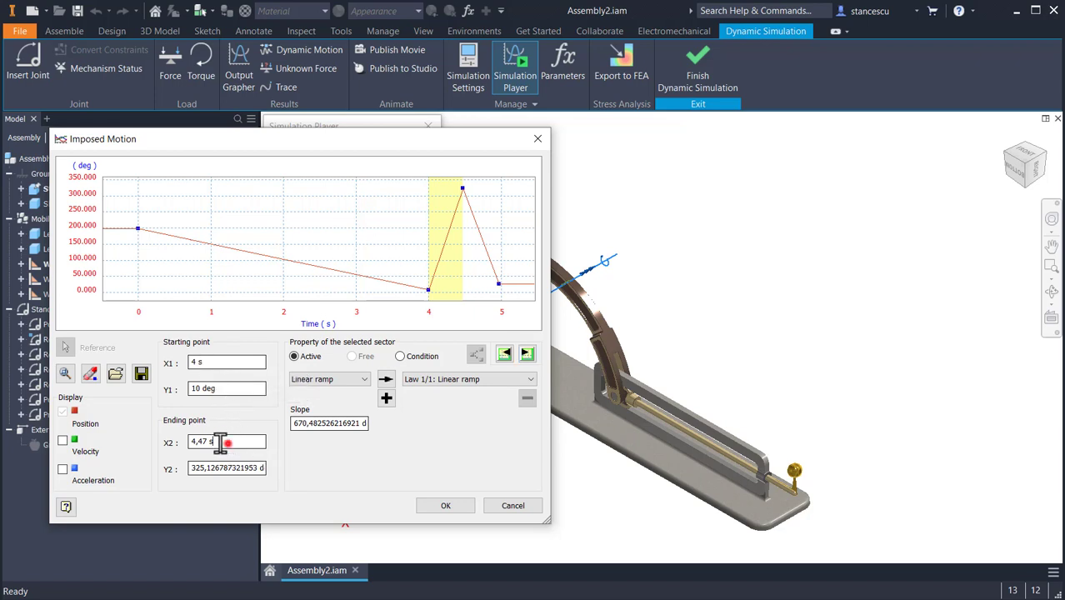
key(shift+Home)
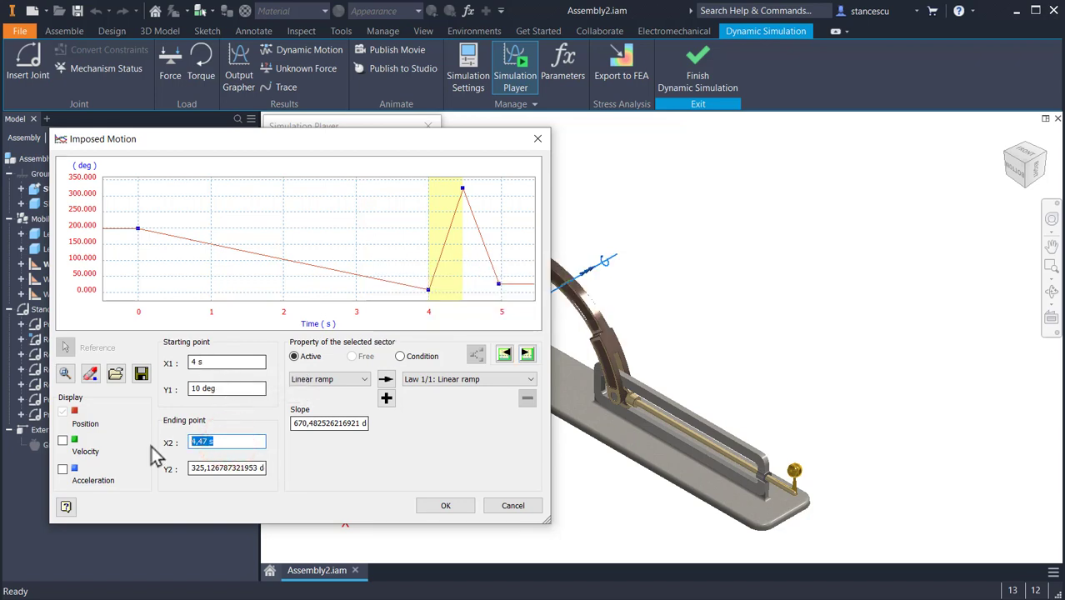
text(6)
key(Tab)
key(shift+Home)
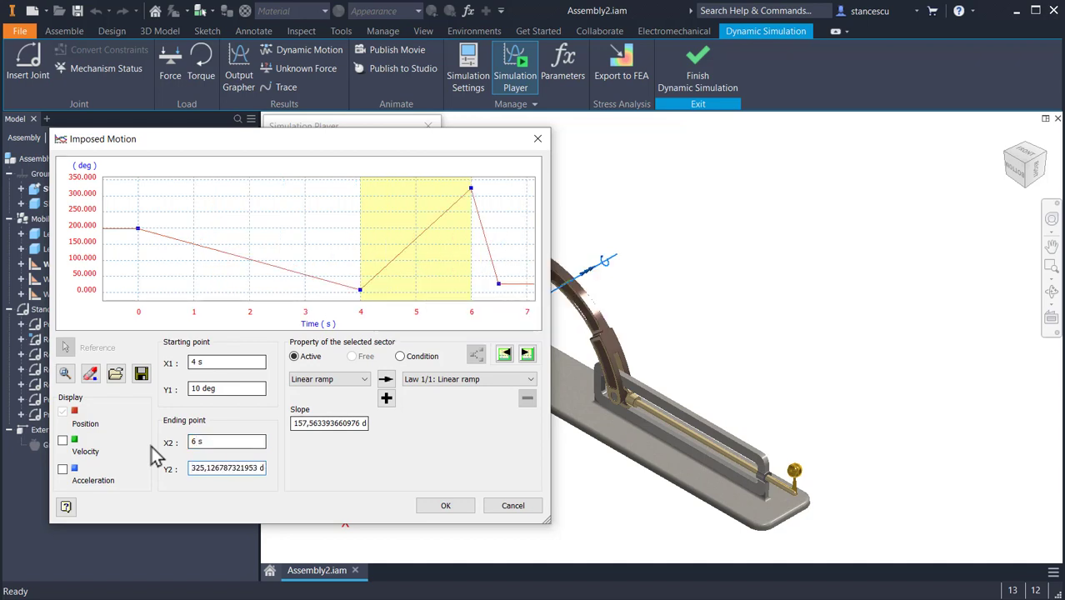
key(shift+End)
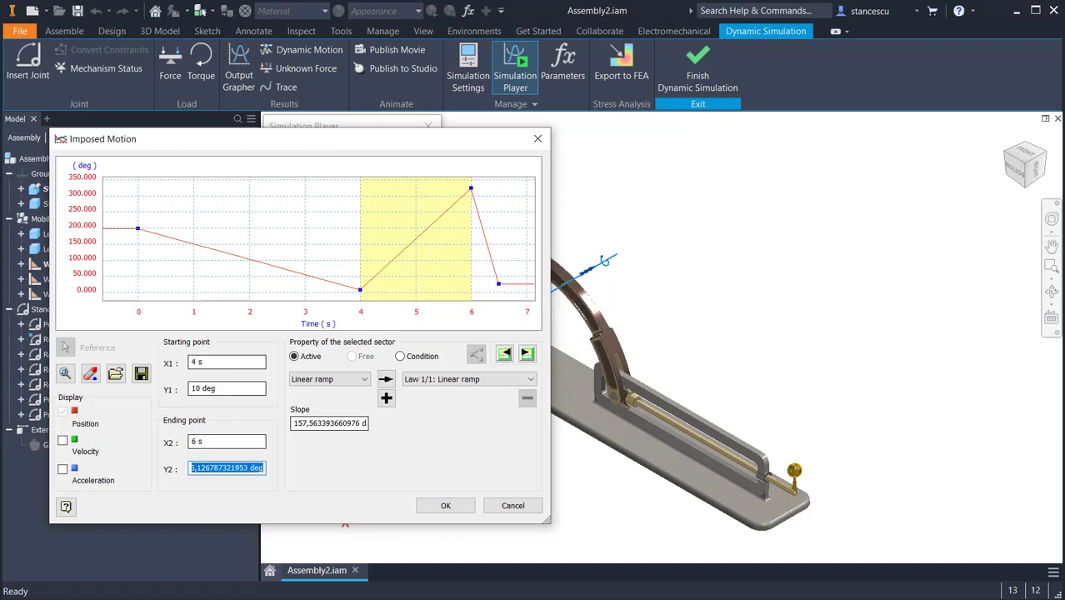
text(200)
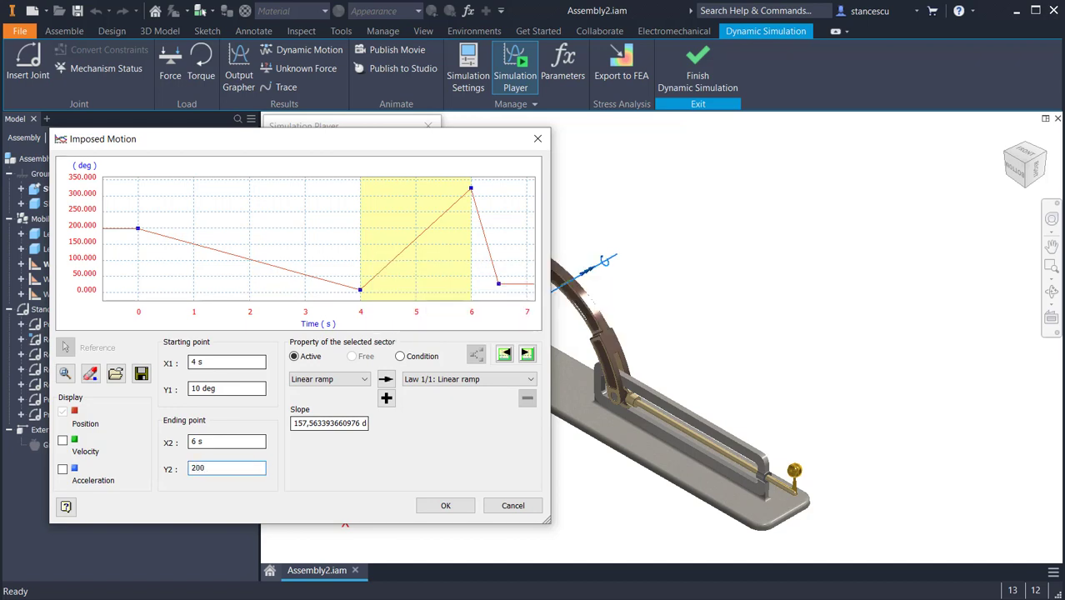
key(Tab)
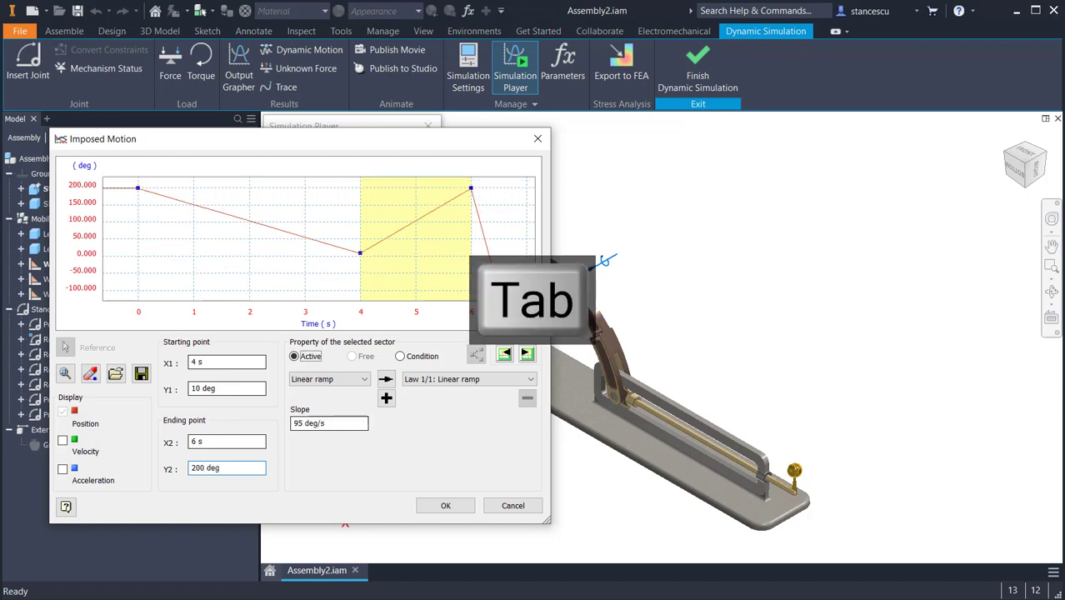
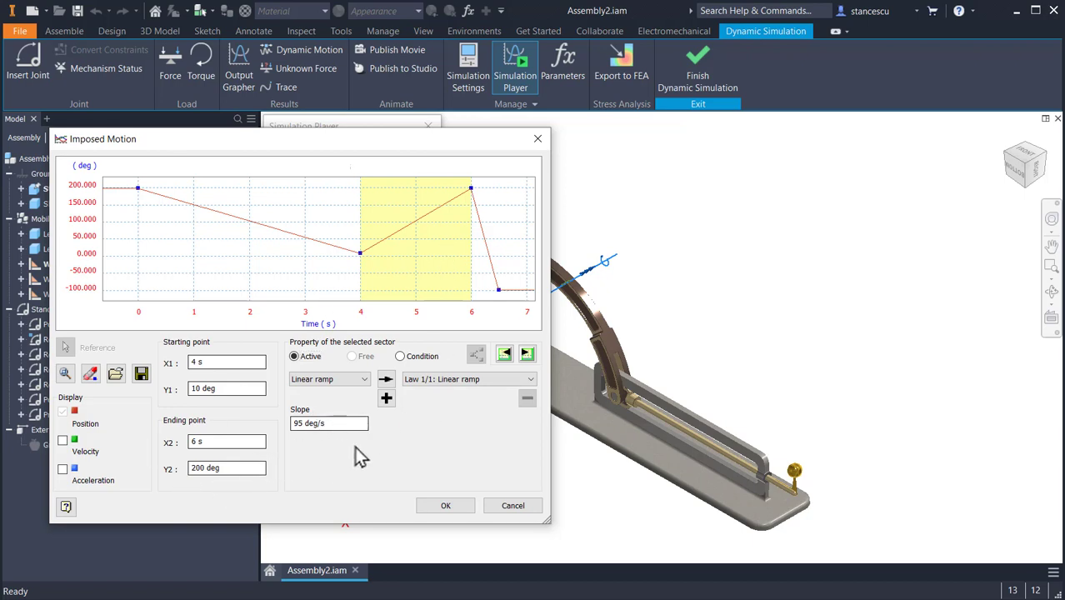
Set the ending point of the third motion sector to 10 s and 10 deg, and accept the imposed motion and joint properties.
click(528, 355)
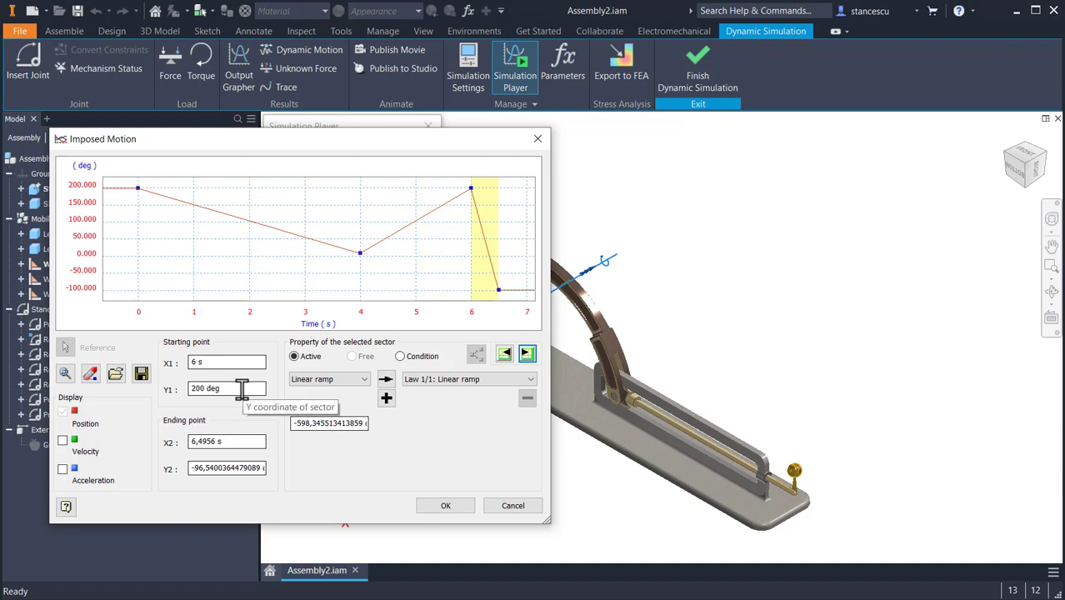
click(243, 442)
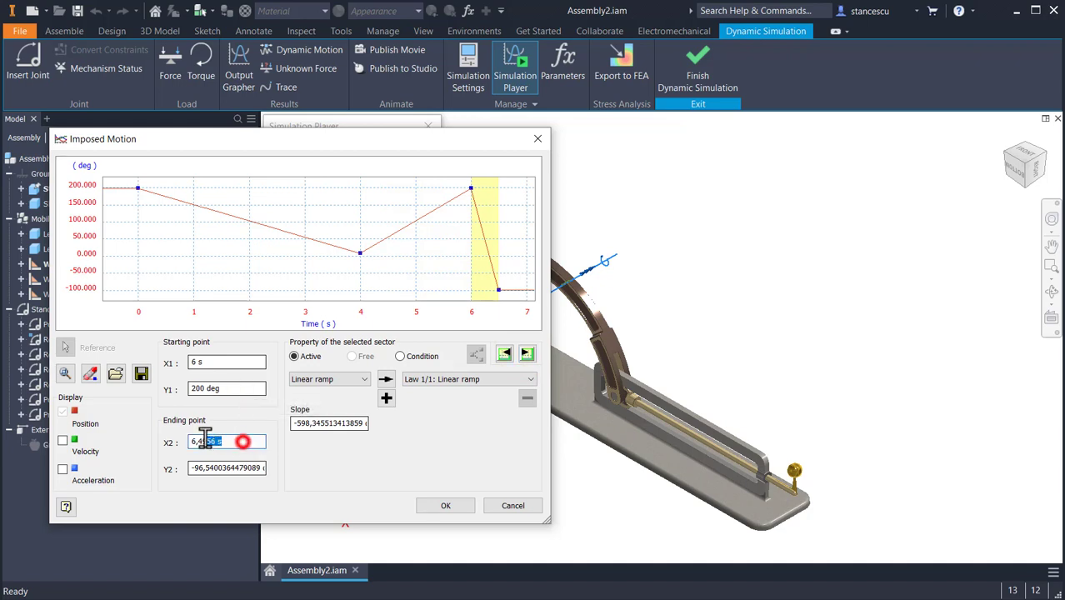
key(shift+Home)
text(1)
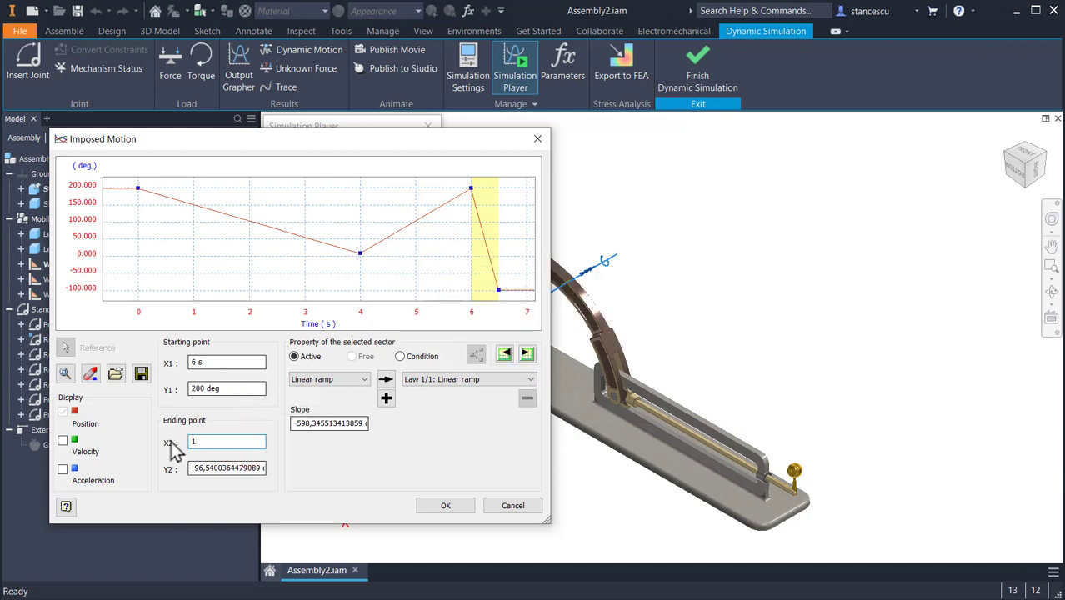
text(0)
click(227, 468)
key(shift+Home)
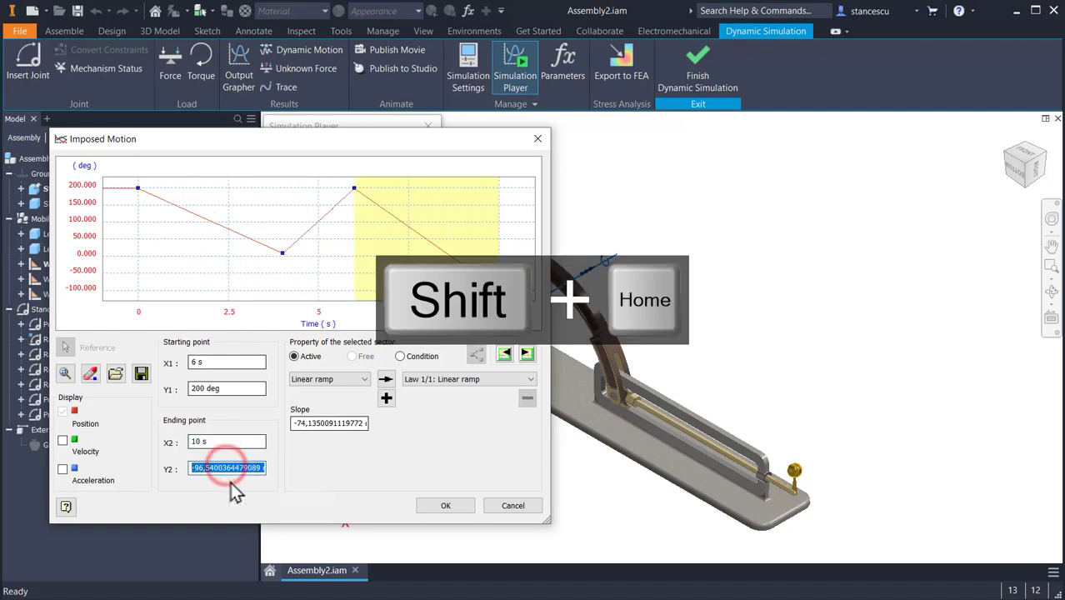
text(10)
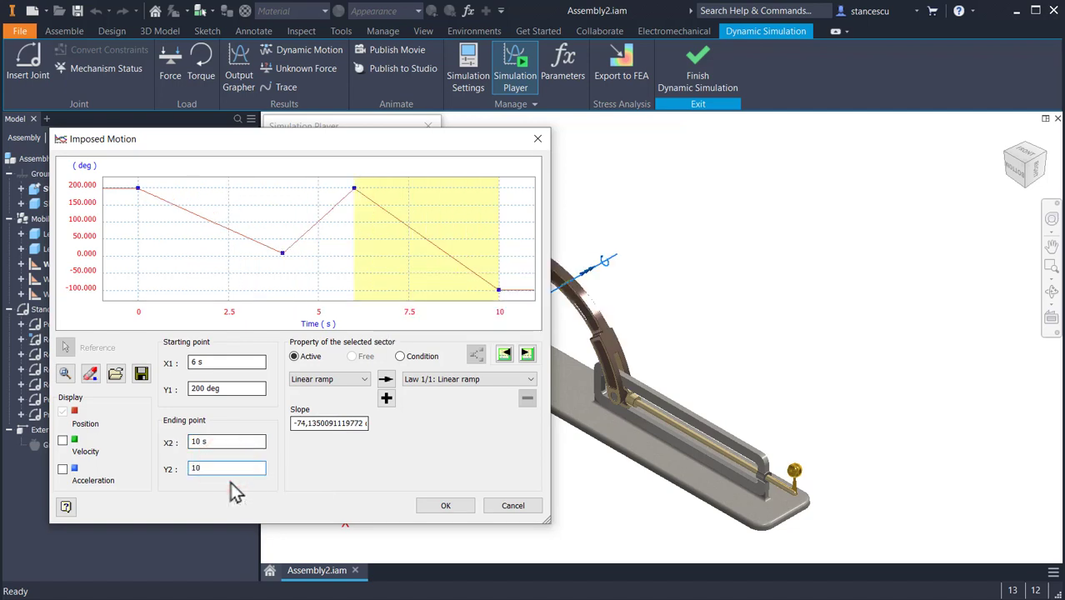
key(Tab)
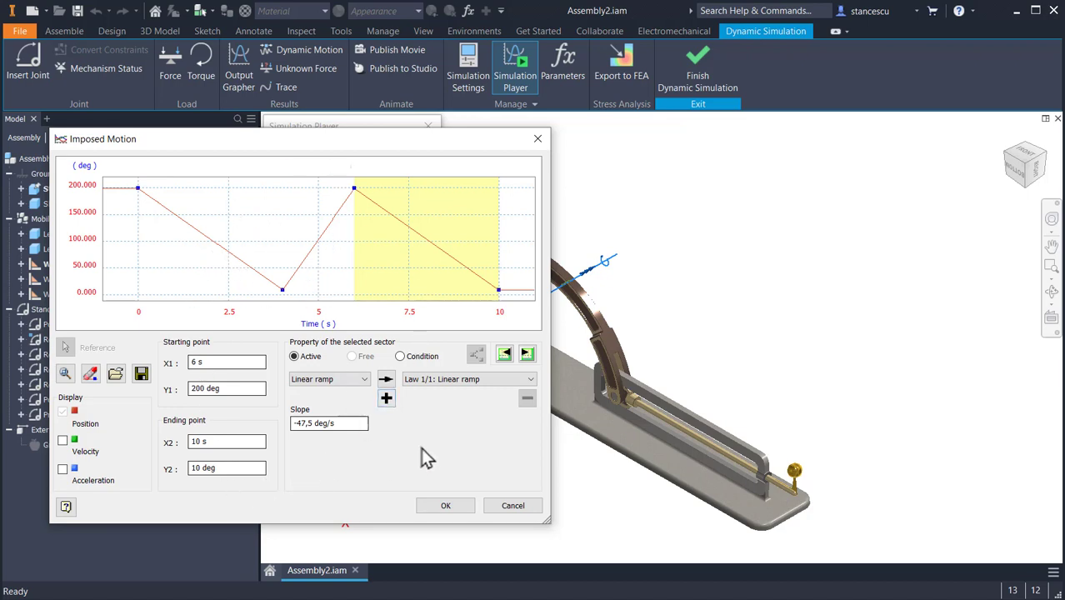
click(445, 505)
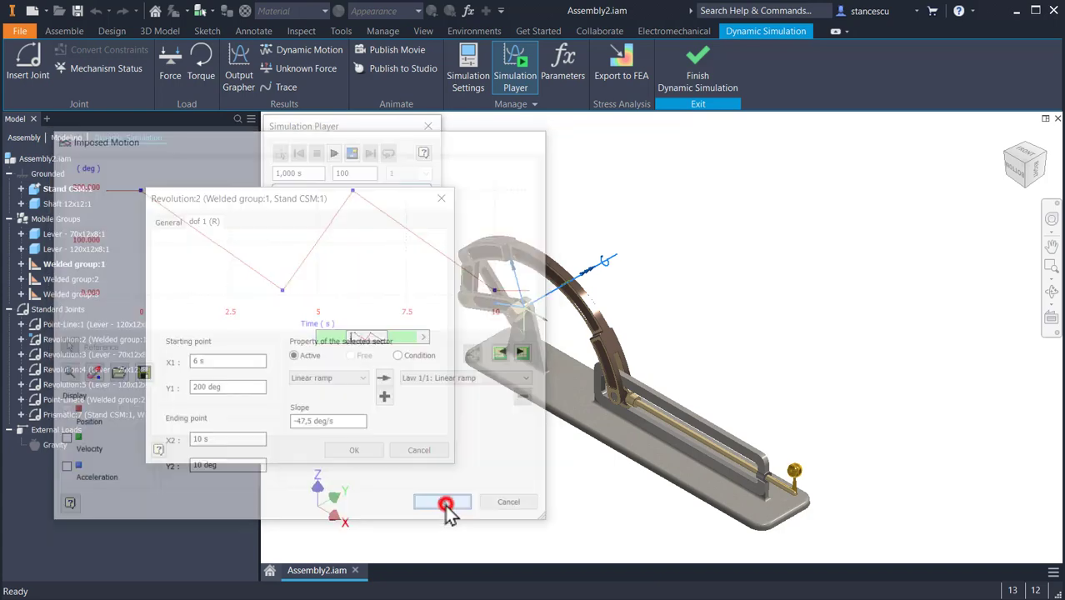
click(378, 449)
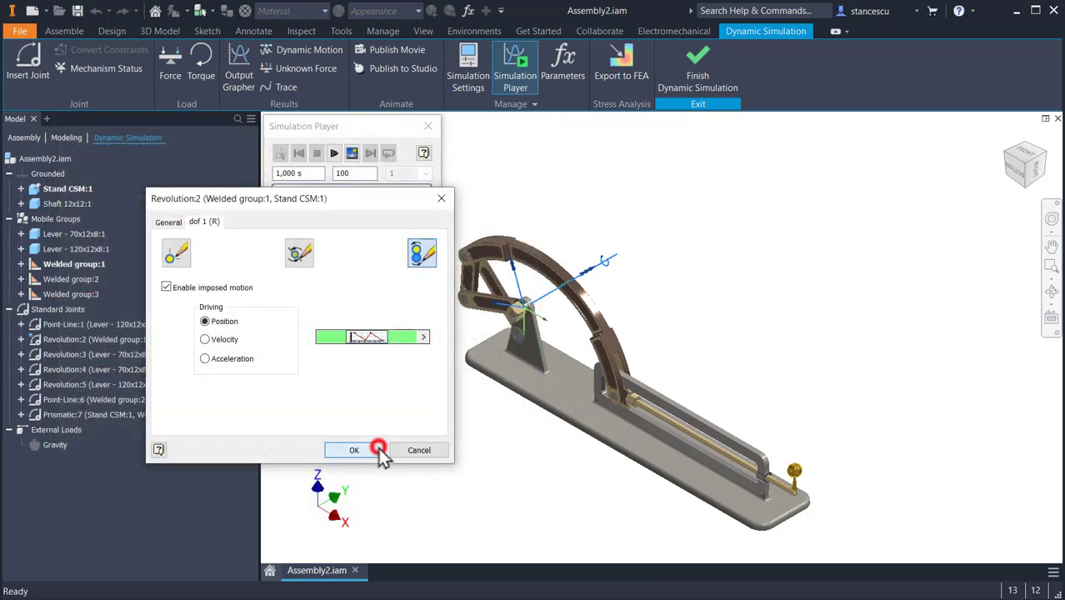
Set the simulation's final time to 10 s and its number of images to 1000, and run it.
click(315, 174)
key(shift+Home)
text(1)
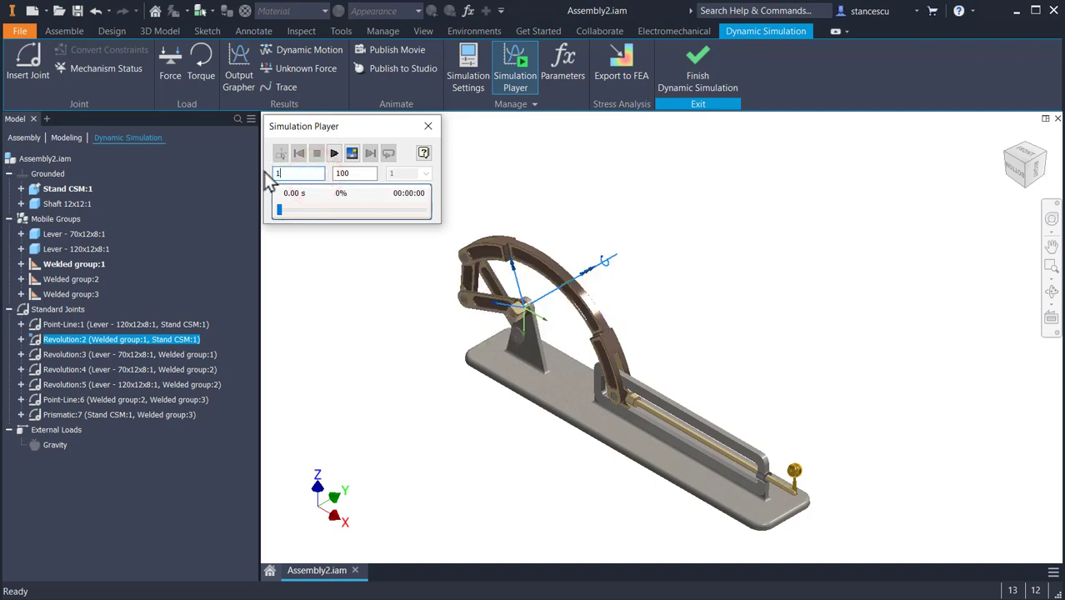
text(0)
click(334, 153)
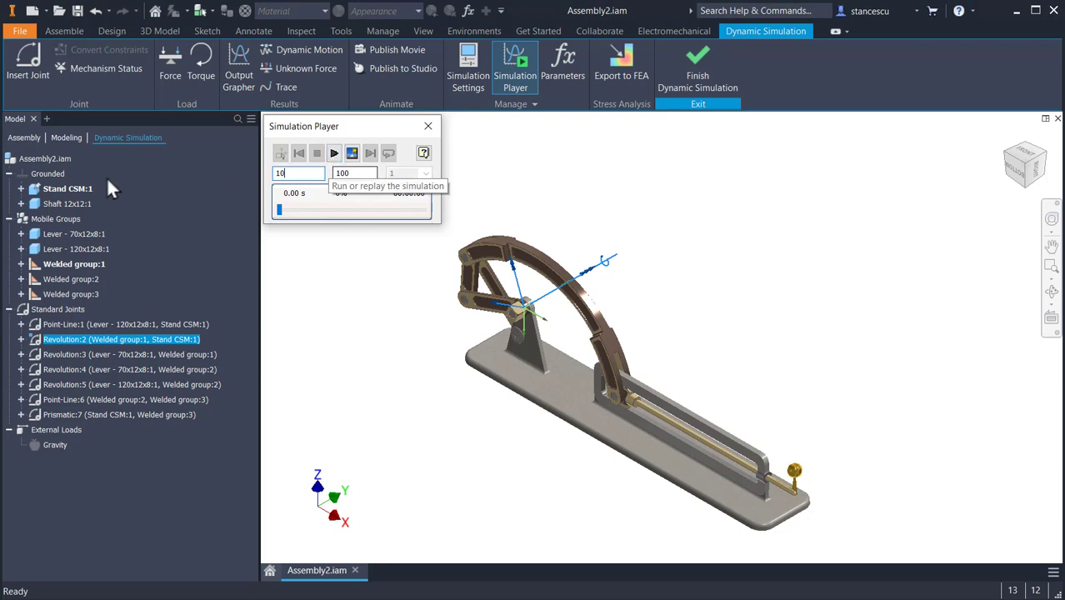
key(shift+Home)
click(334, 153)
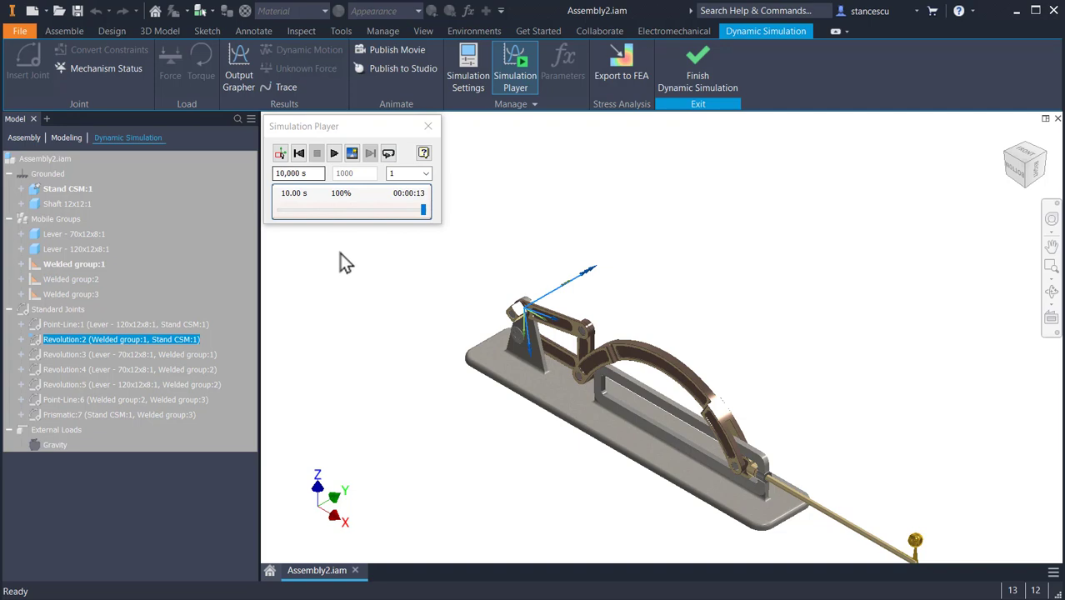
Rewind the simulation and trace the round indicator at the rod's end relative to Grounded, with a dark blue trajectory and velocity output.
click(1014, 172)
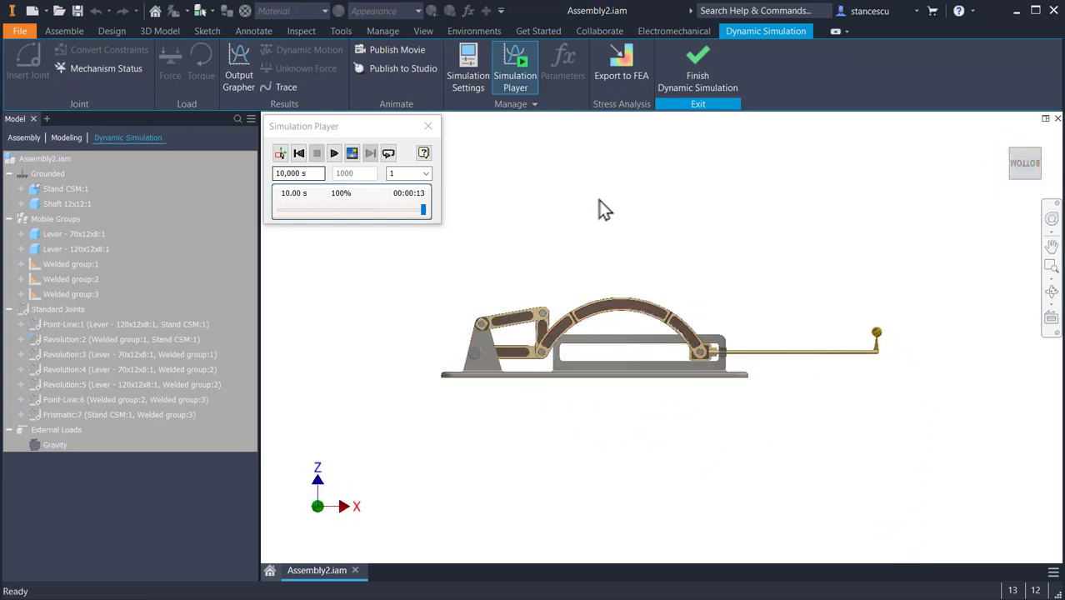
click(299, 155)
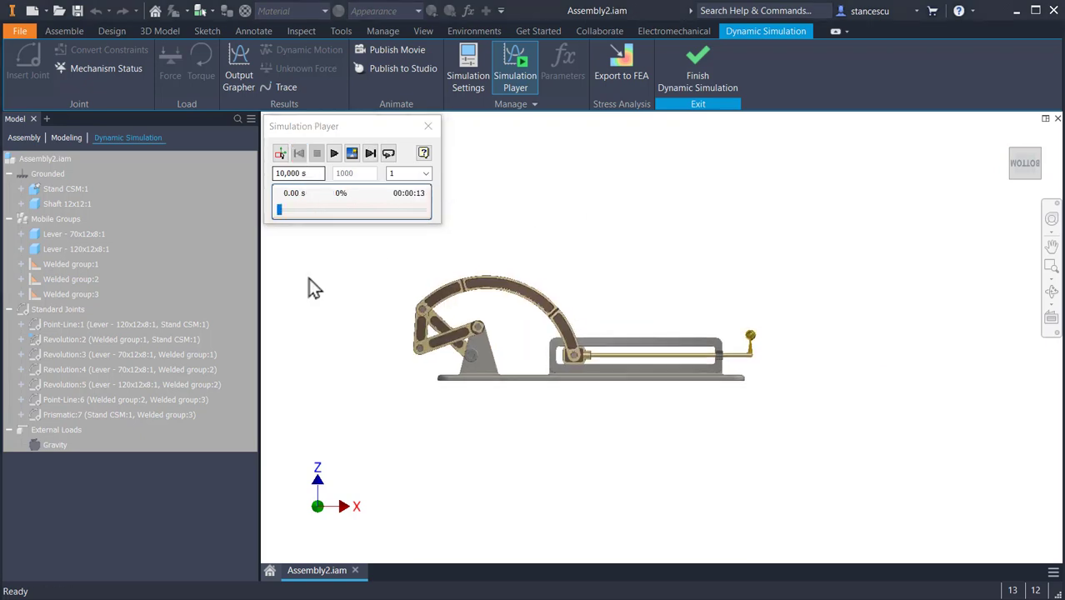
click(275, 87)
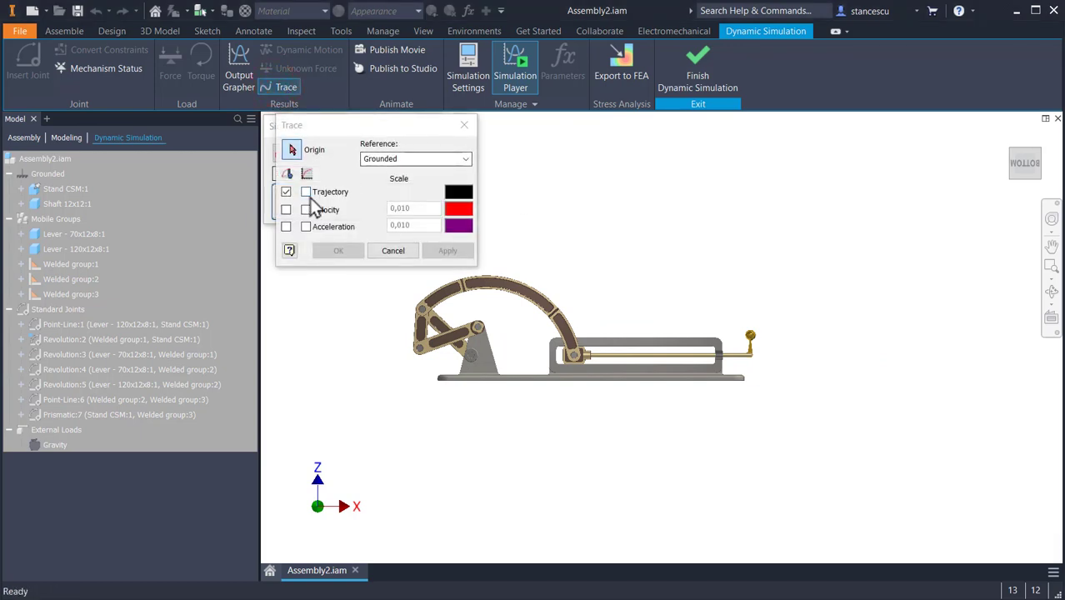
click(459, 193)
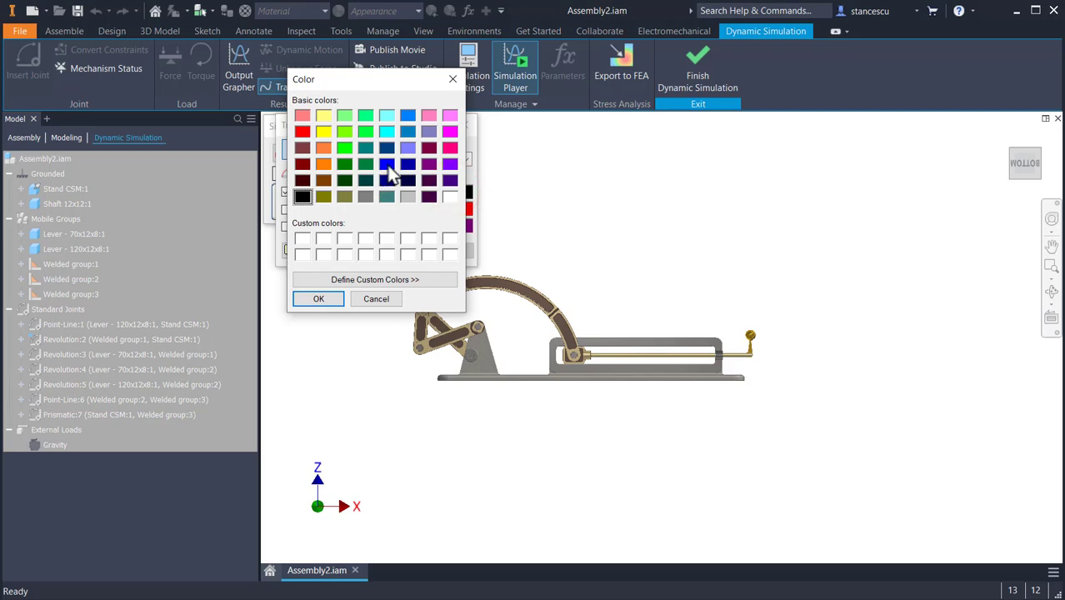
click(409, 165)
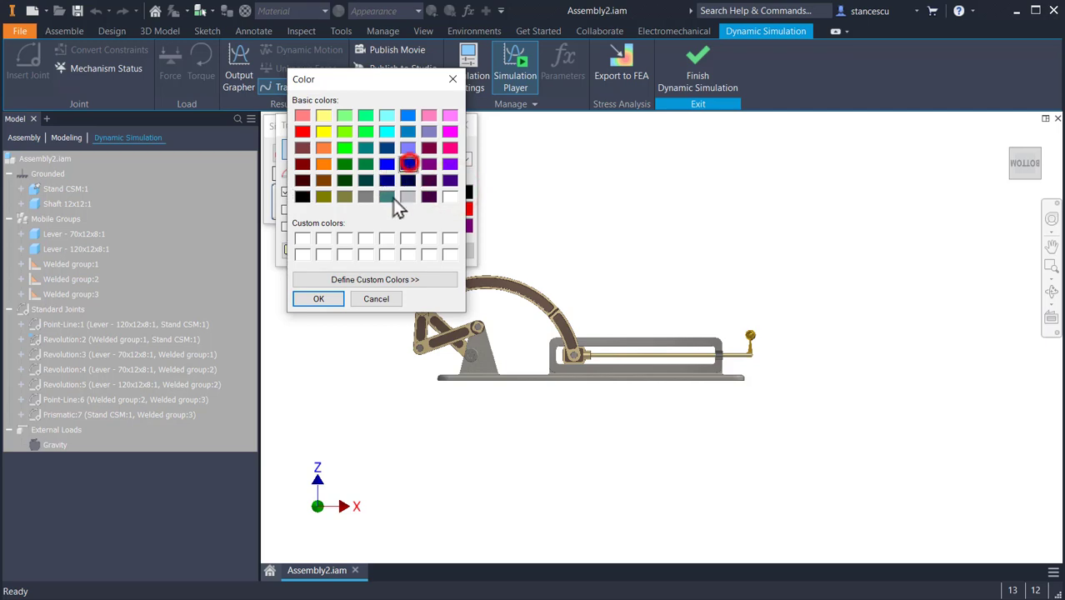
click(320, 300)
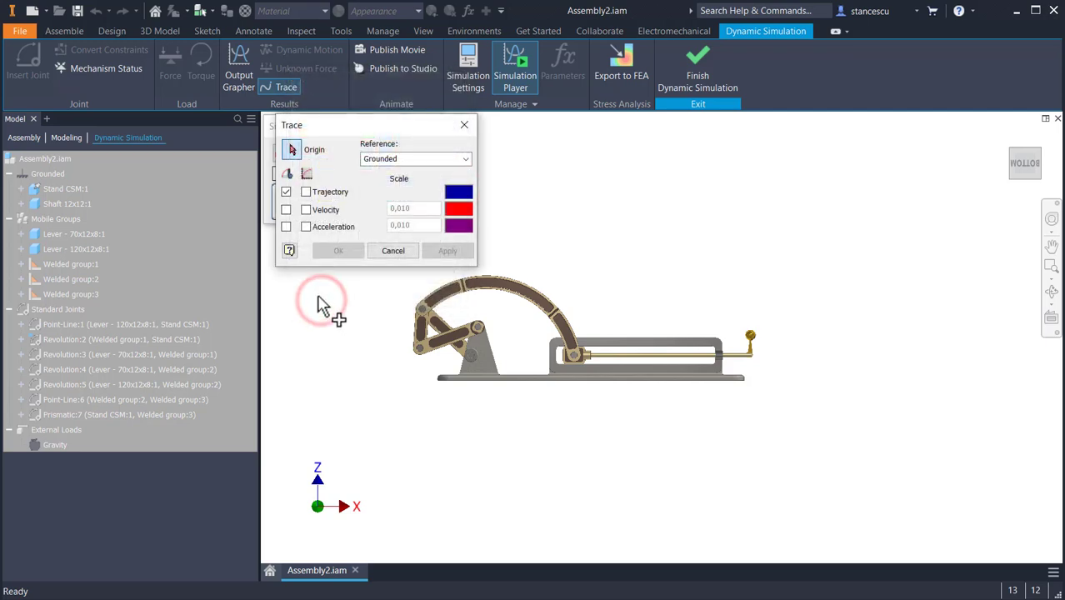
click(305, 209)
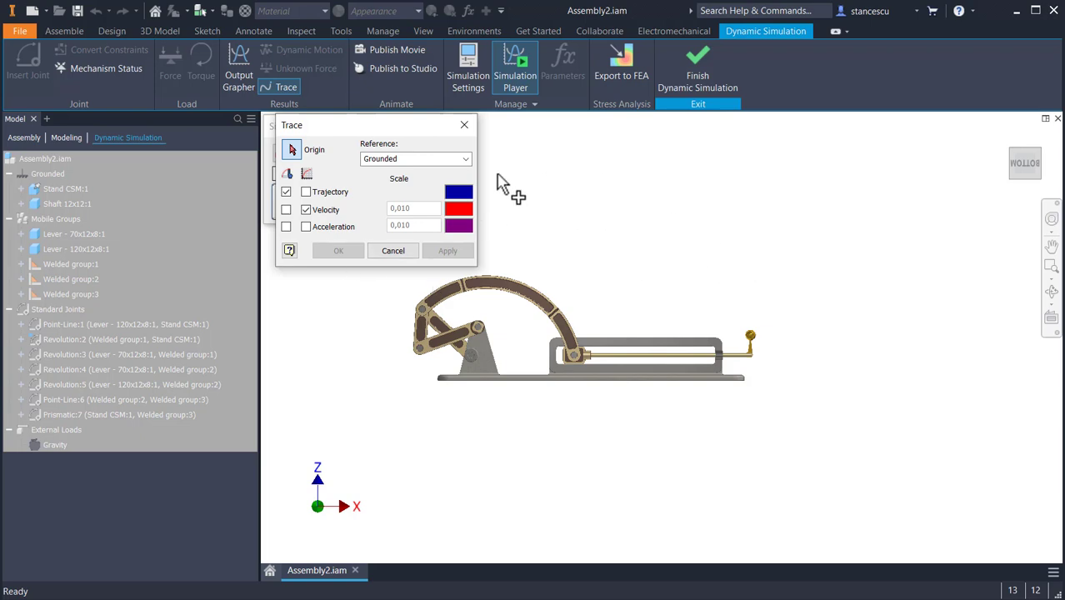
click(292, 152)
click(750, 337)
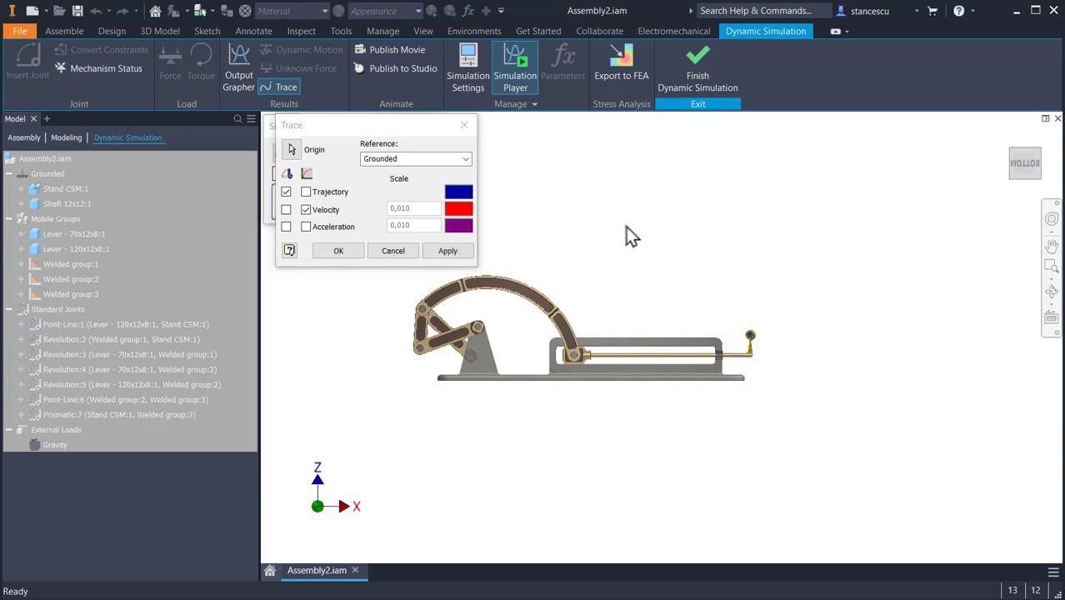
click(332, 252)
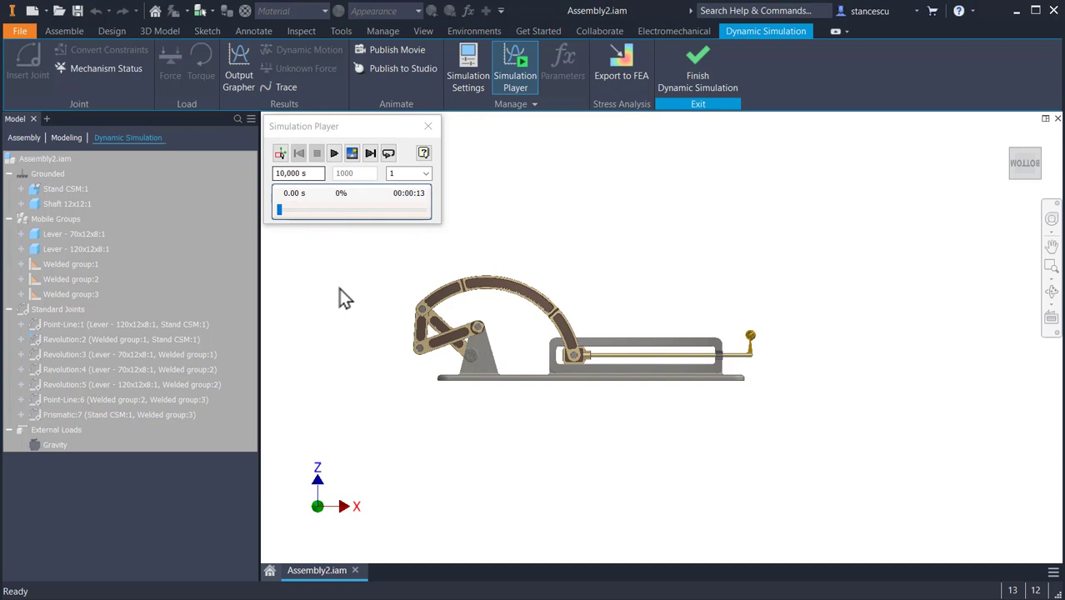
Plot the indicator trace's velocity magnitude V against time in the Output Grapher.
click(235, 71)
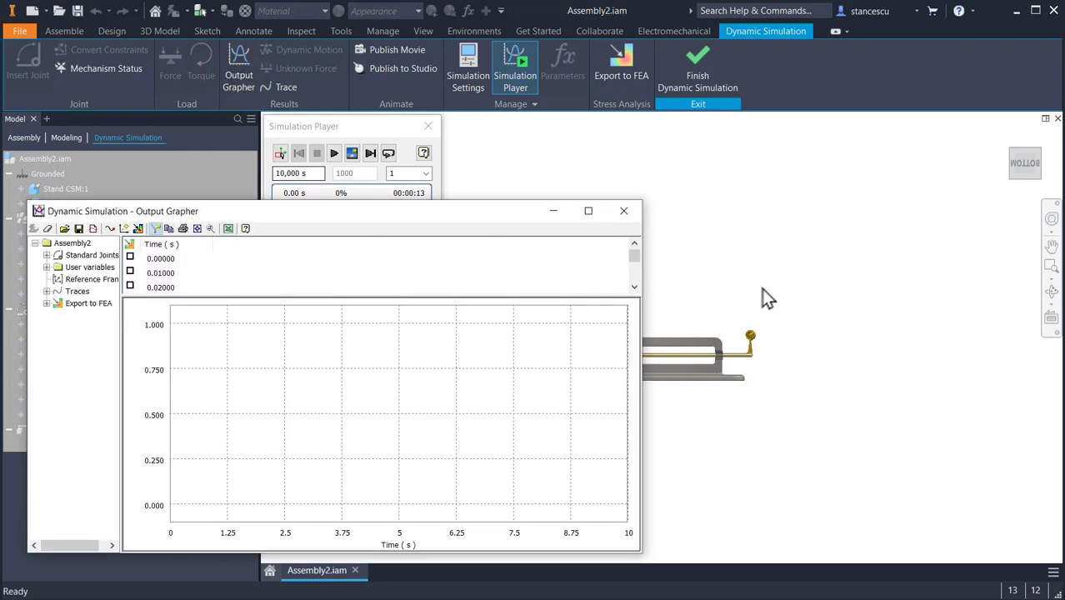
middle_drag(677, 428, 934, 409)
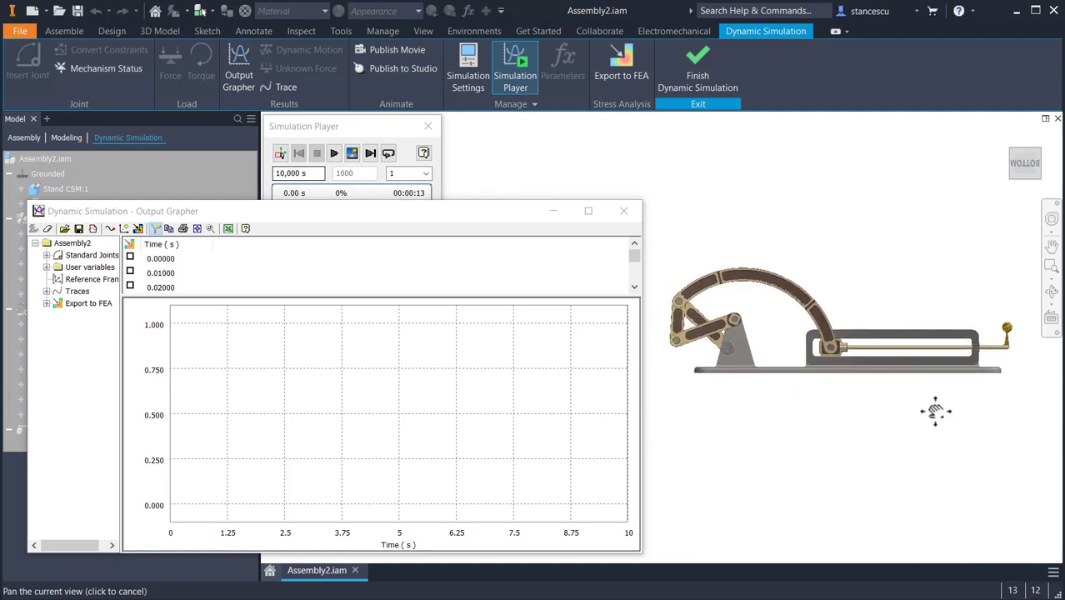
click(49, 288)
click(47, 290)
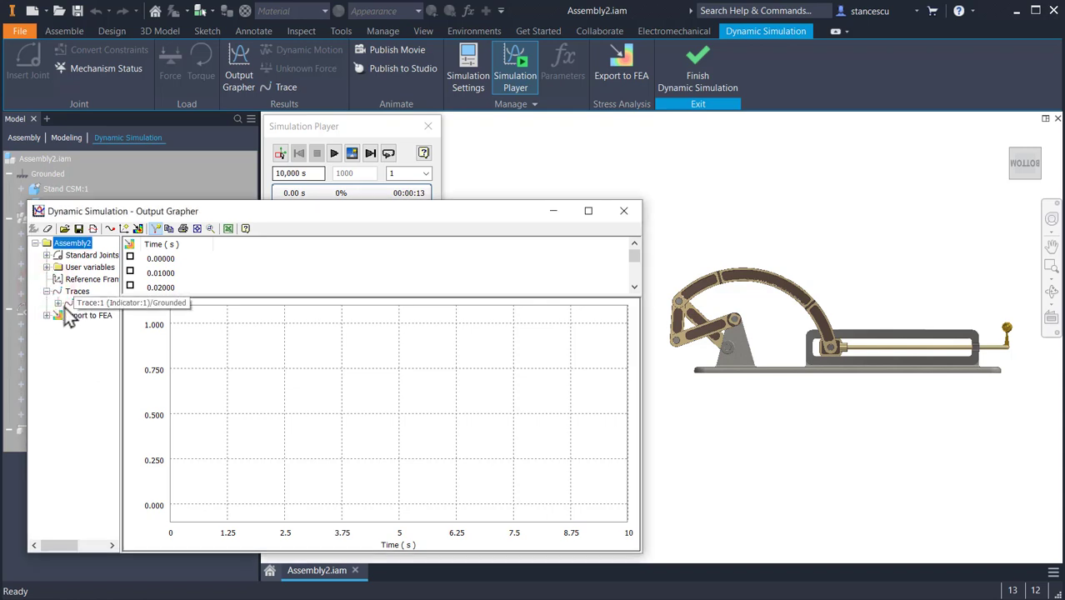
click(58, 304)
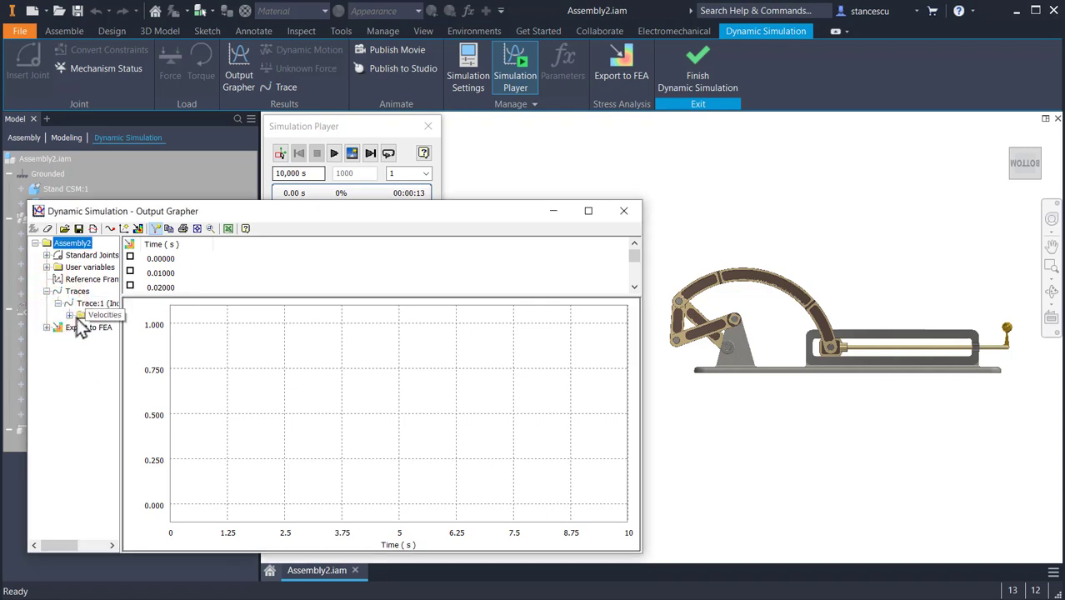
click(70, 315)
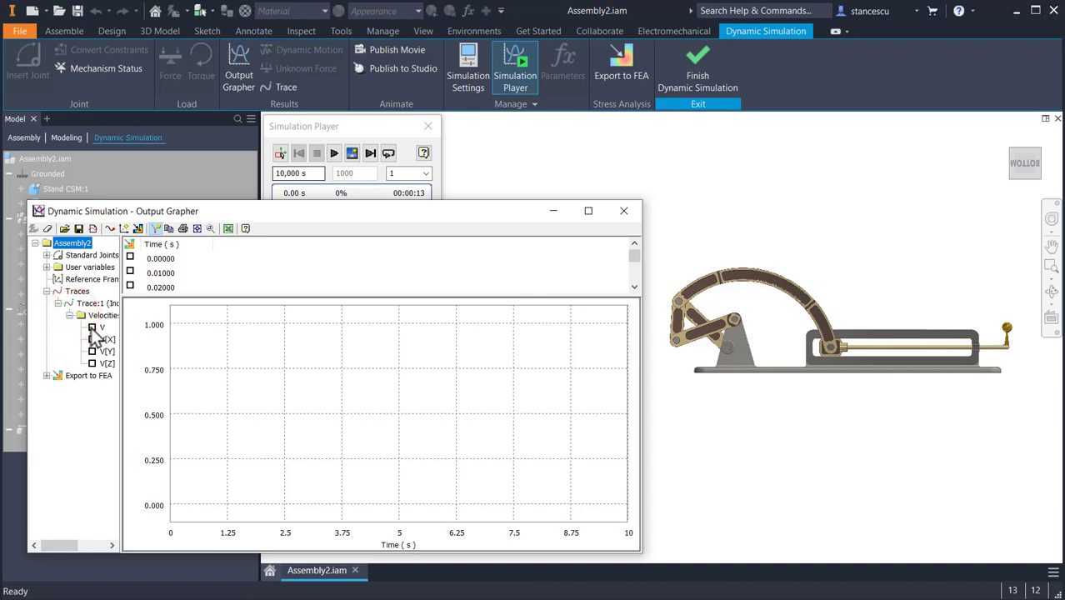
click(92, 327)
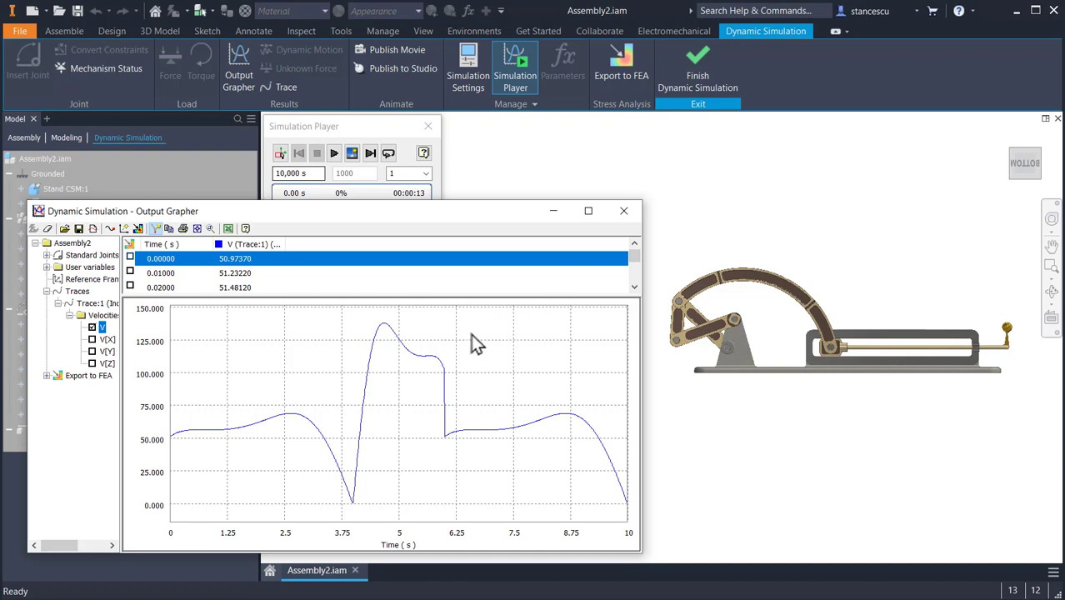
Return to construction mode, rerun the 10 s simulation alongside the velocity graph, and rewind it.
click(281, 154)
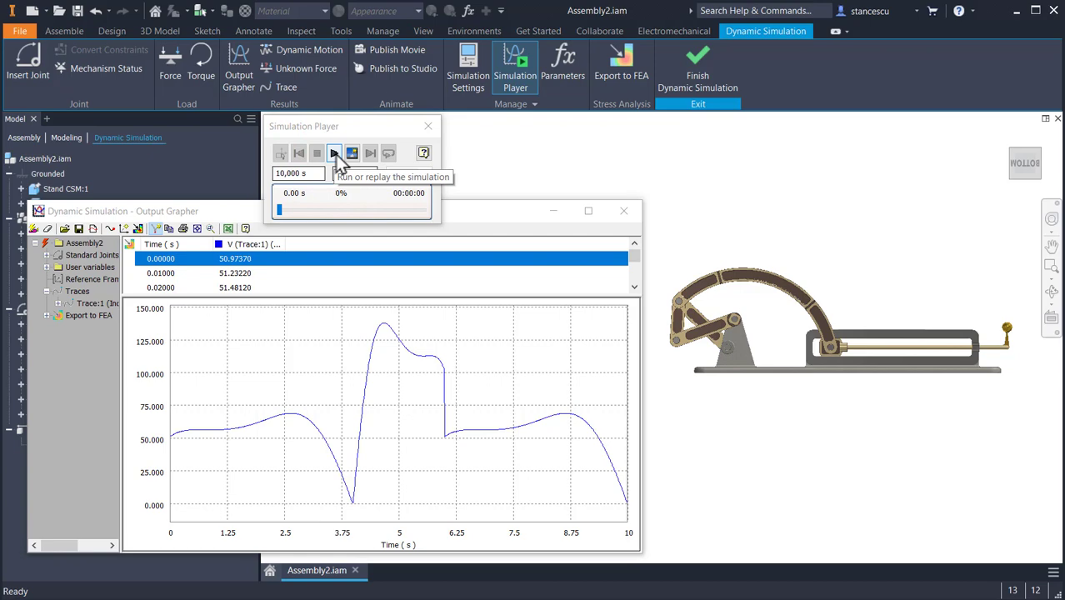
click(335, 155)
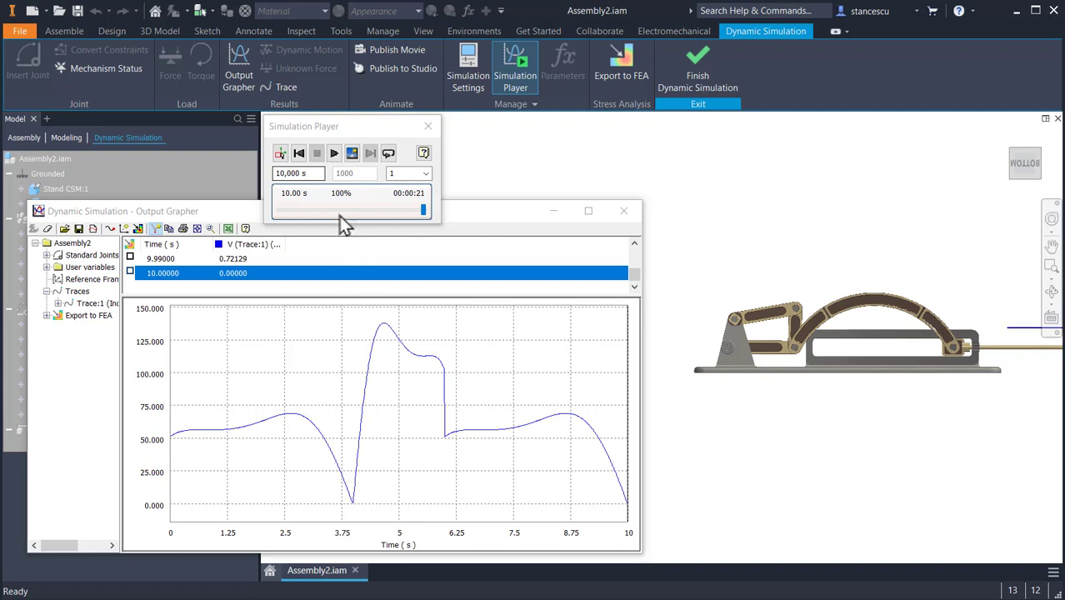
click(298, 157)
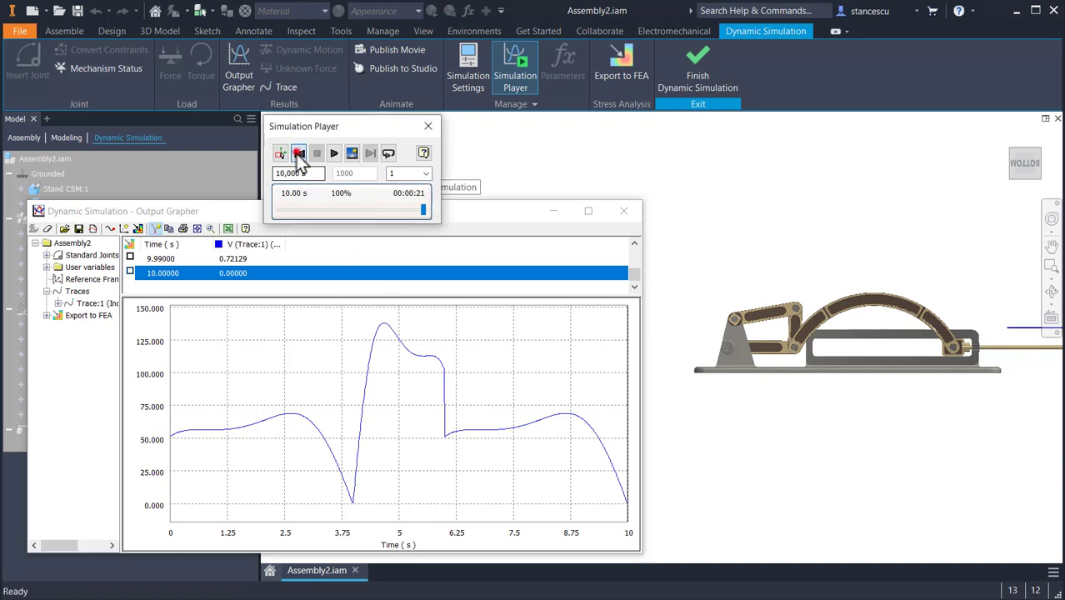
Unlock the simulation in construction mode, set its final time to 6 s with 600 images, and run it.
click(281, 154)
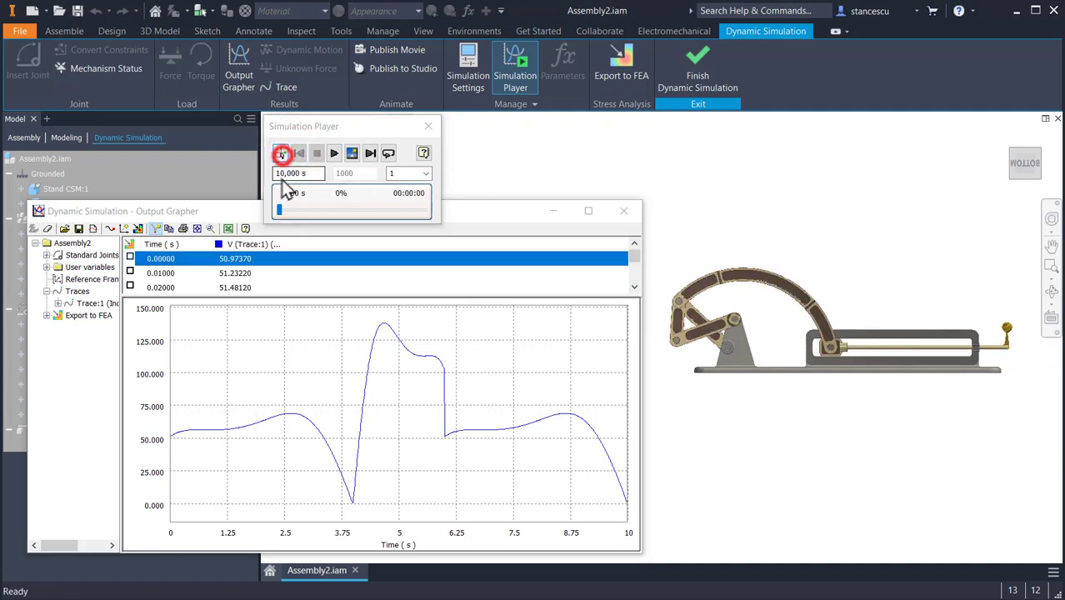
click(313, 172)
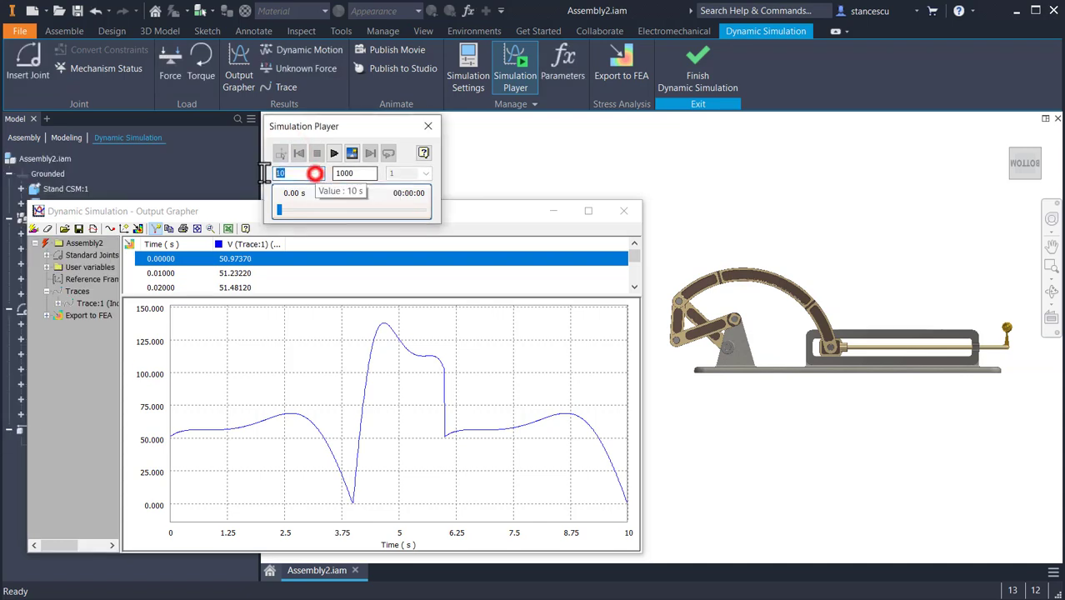
key(shift+Home)
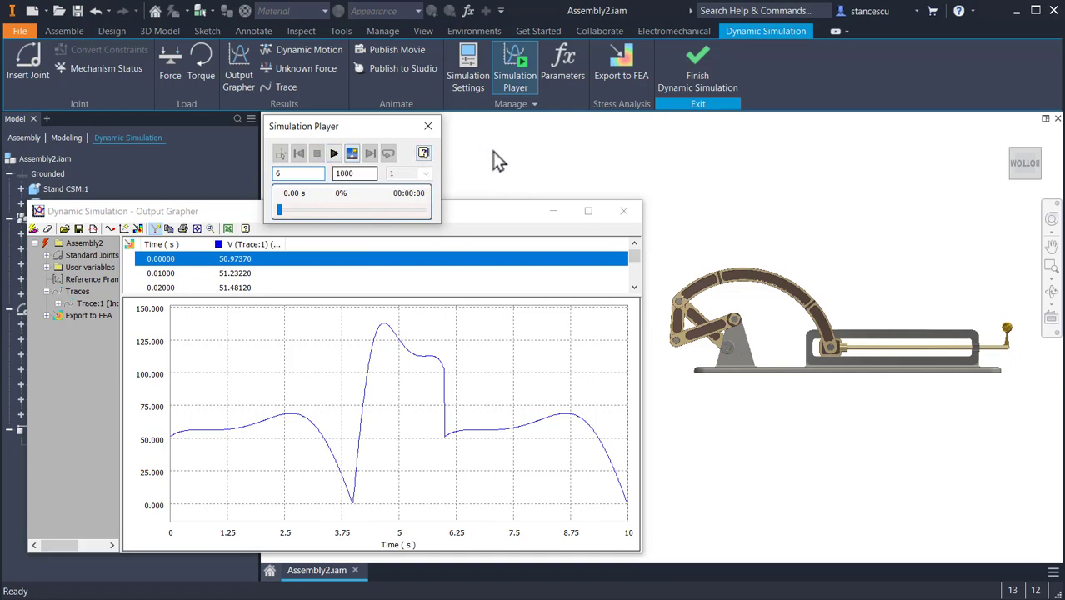
click(335, 155)
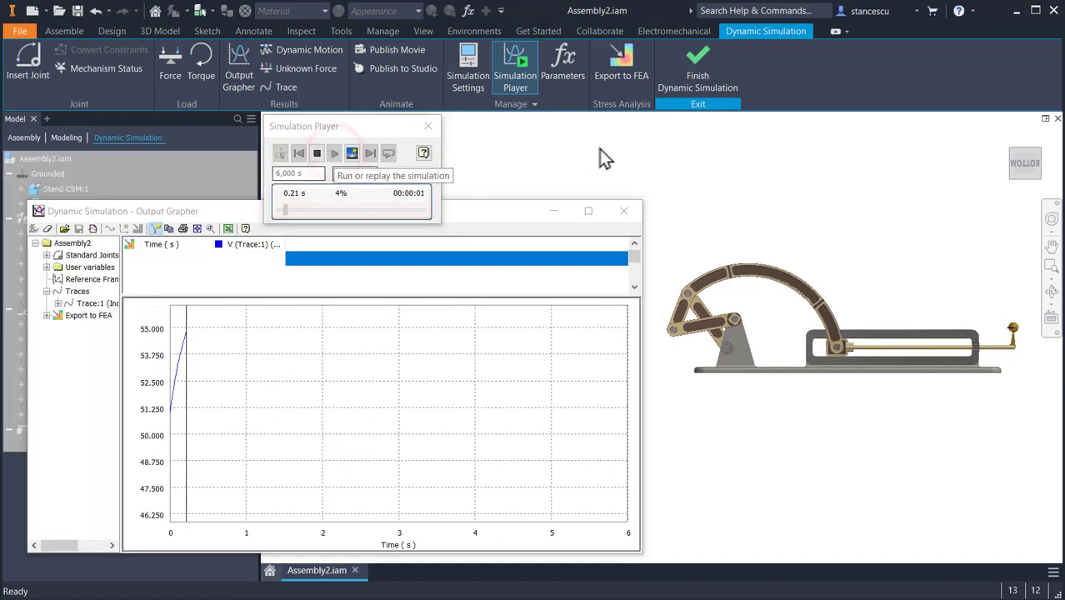
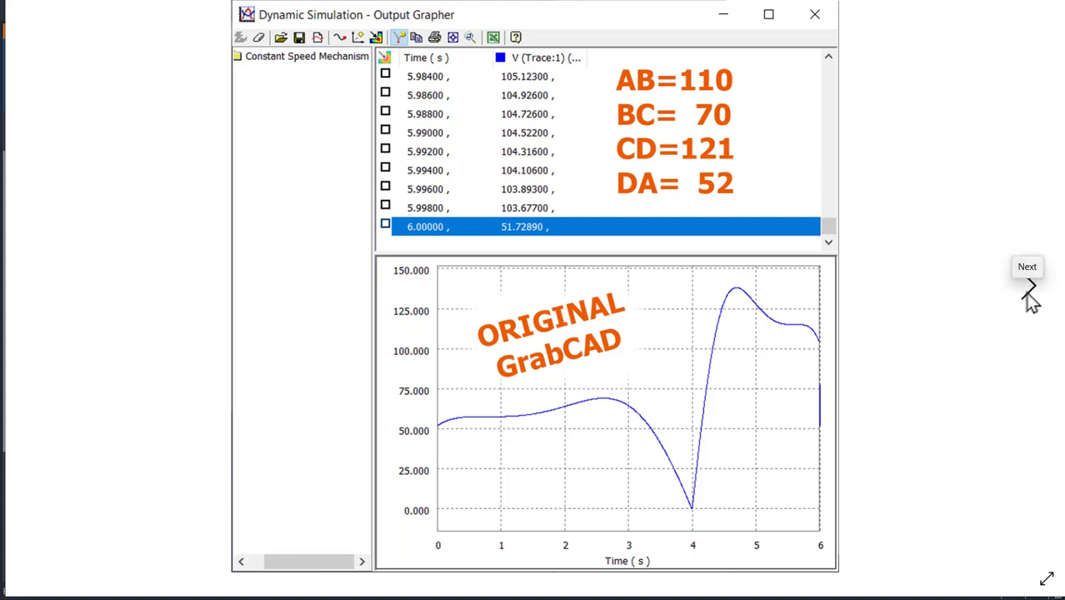
Compare the saved velocity graphs in the image viewer, from the original GrabCAD dimensions through the variants of link lengths AB, BC, CD and DA.
click(1028, 288)
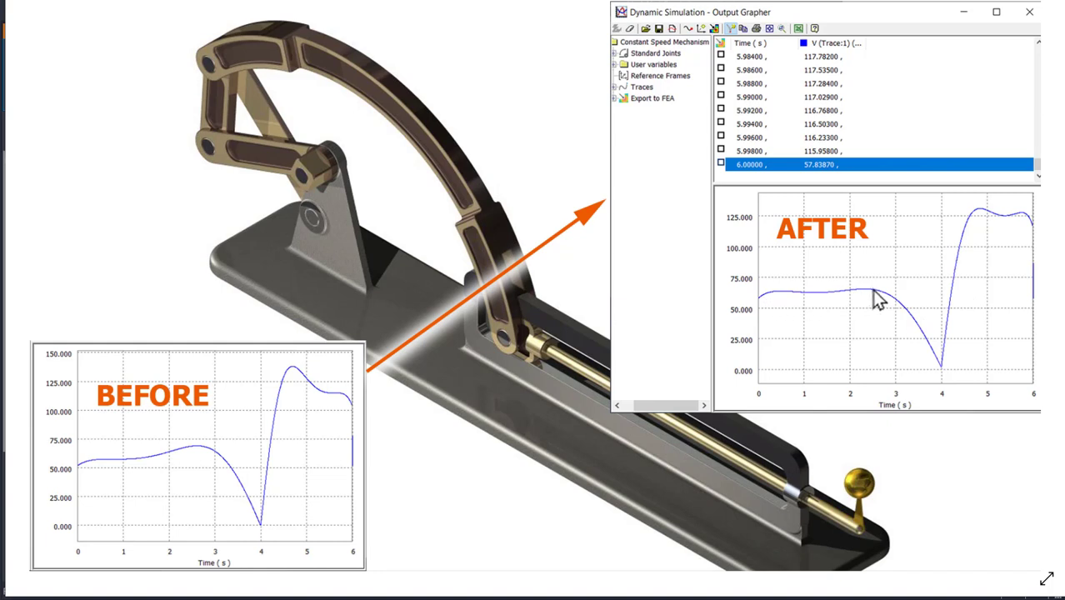
click(1027, 283)
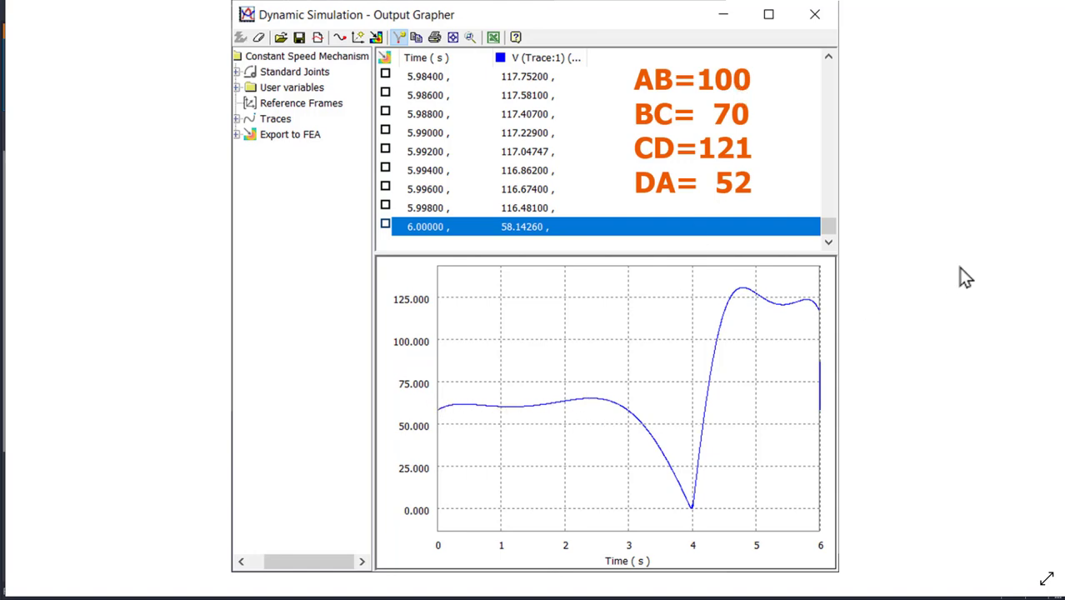
click(1020, 291)
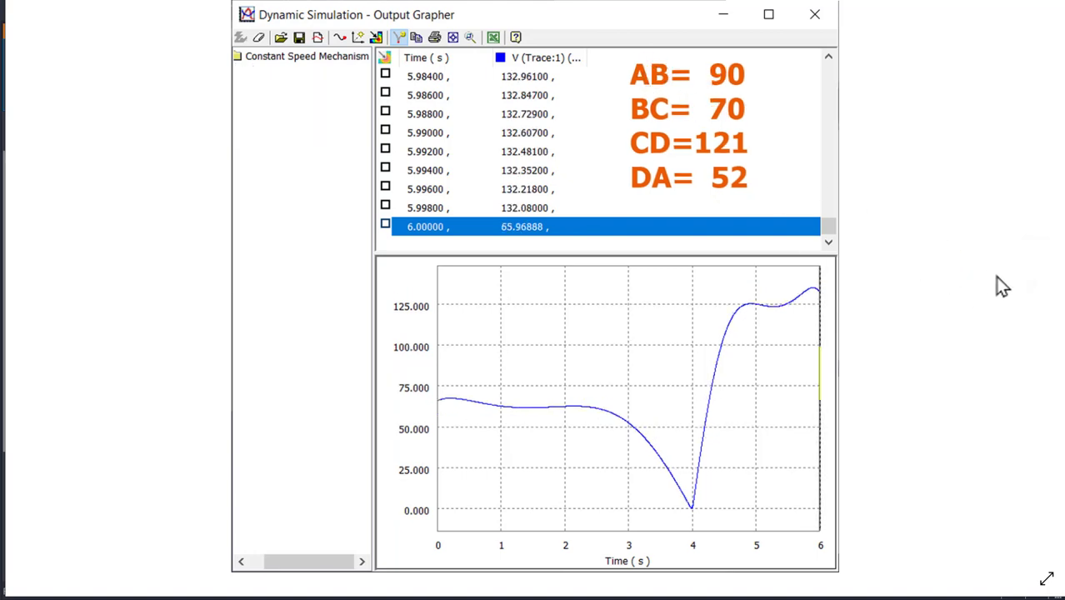
click(1022, 285)
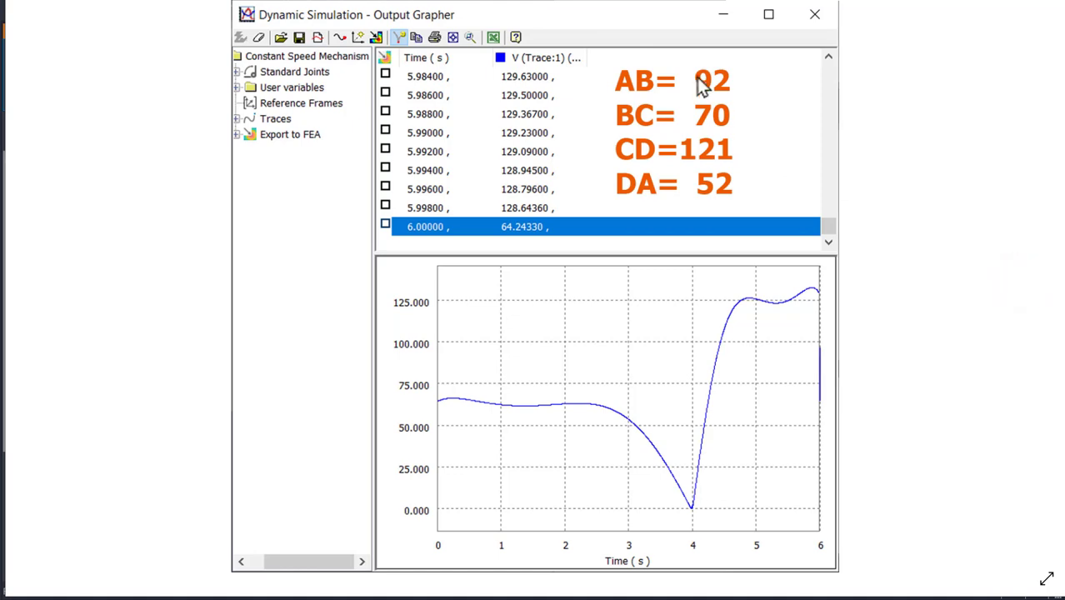
click(1018, 292)
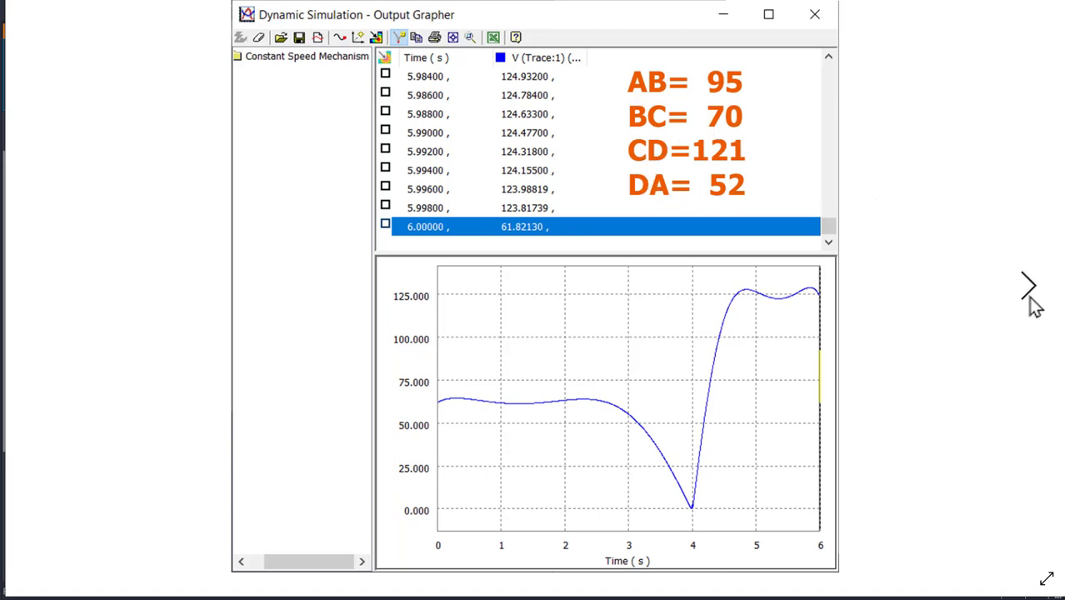
click(1029, 287)
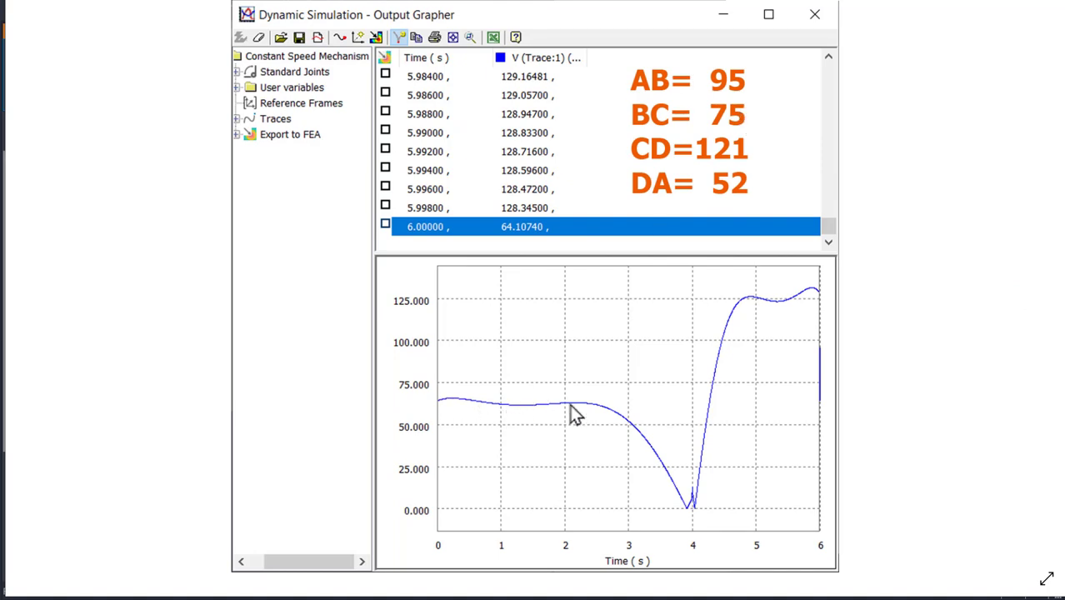
click(1028, 285)
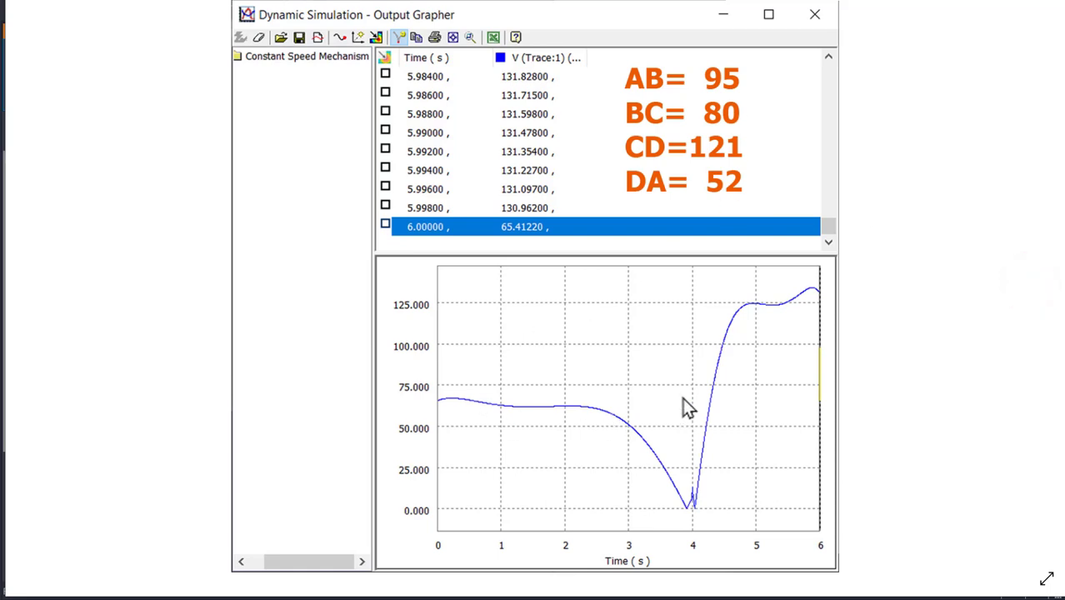
click(1028, 292)
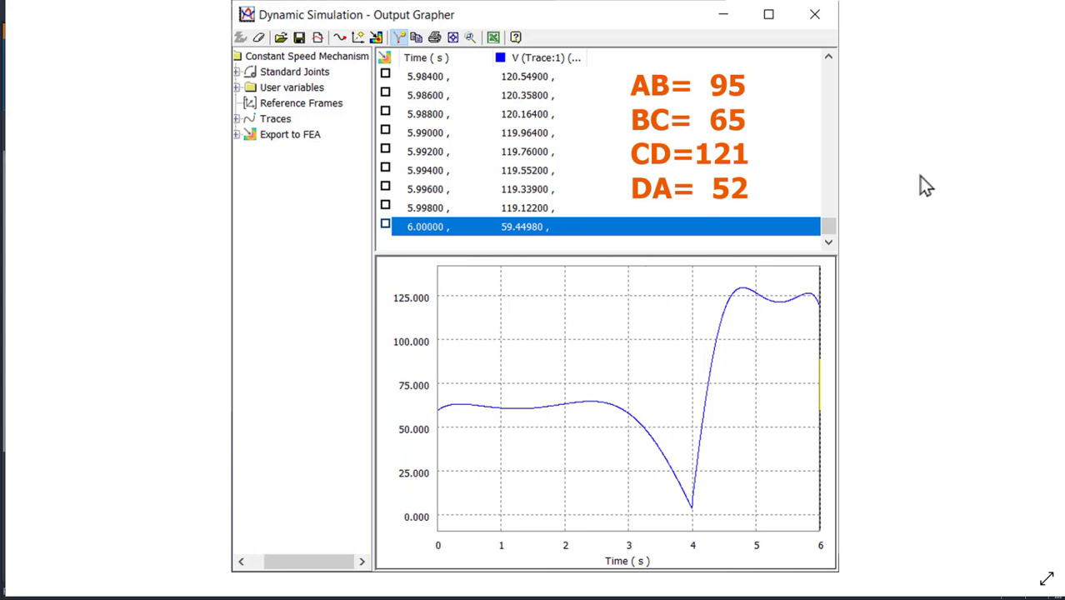
click(1031, 289)
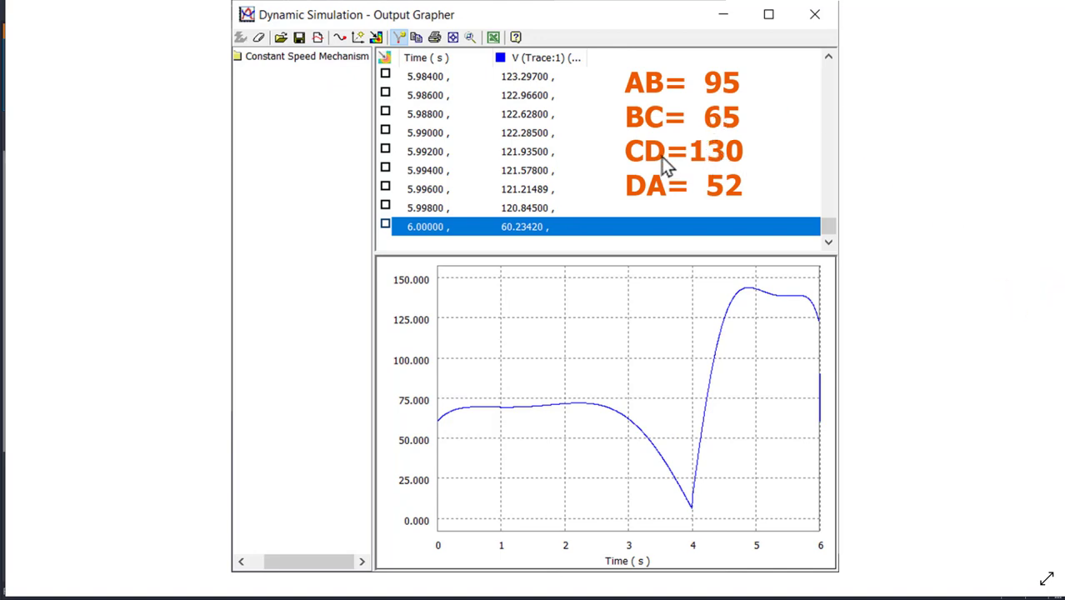
click(1018, 289)
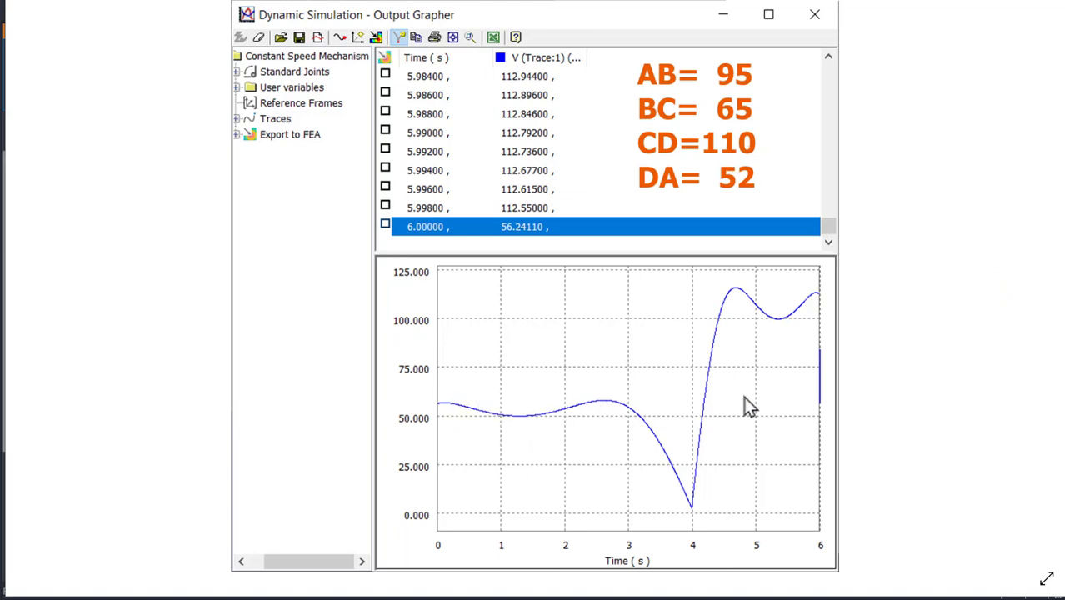
click(1029, 288)
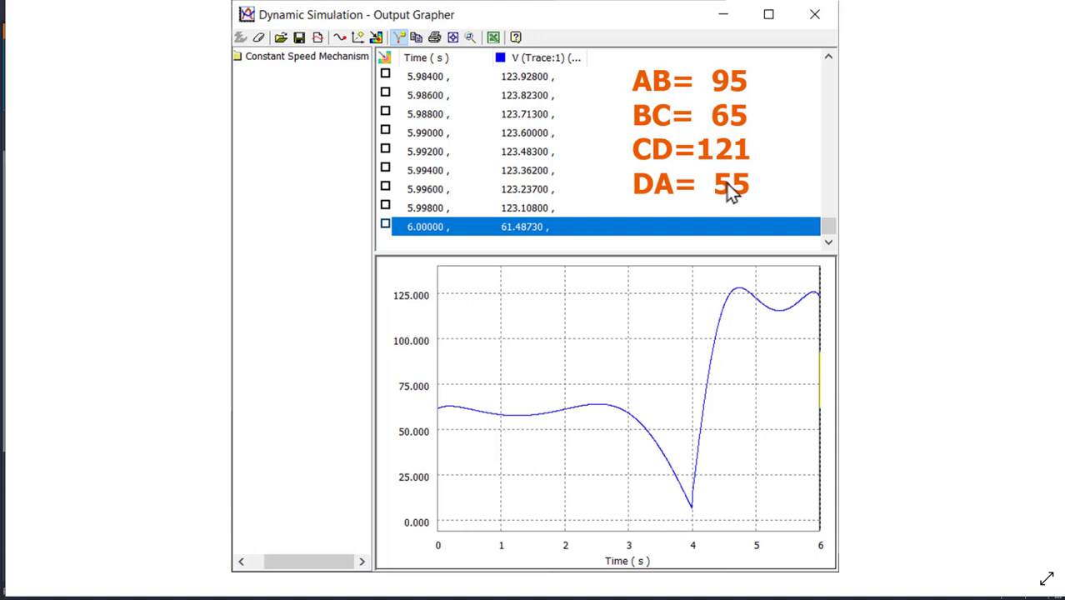
click(1029, 296)
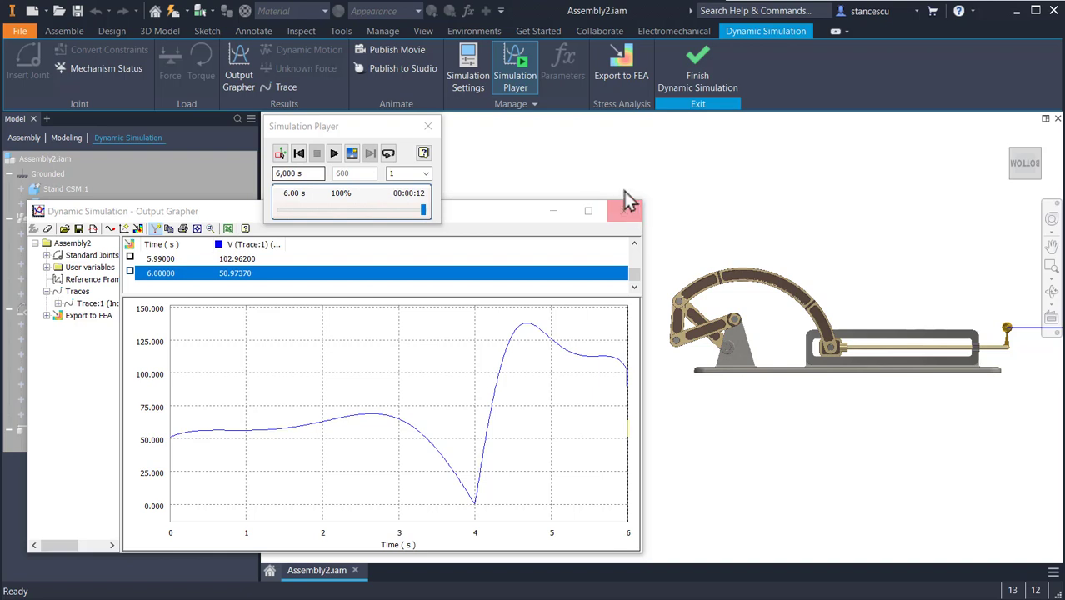
Switch back to Inventor, rewind the 6 s simulation, and return to construction mode.
click(299, 154)
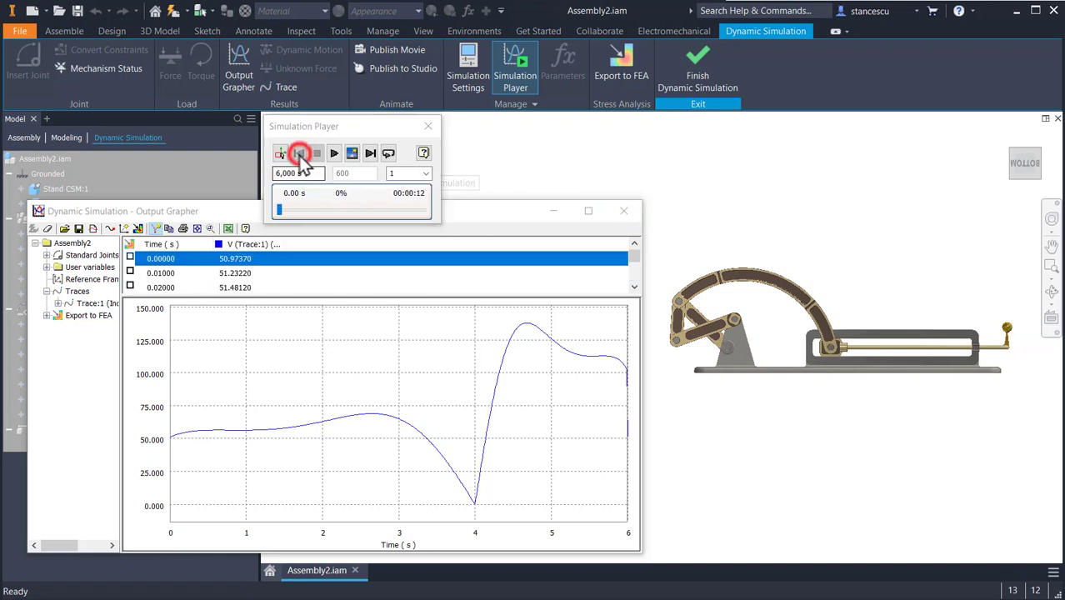
click(281, 154)
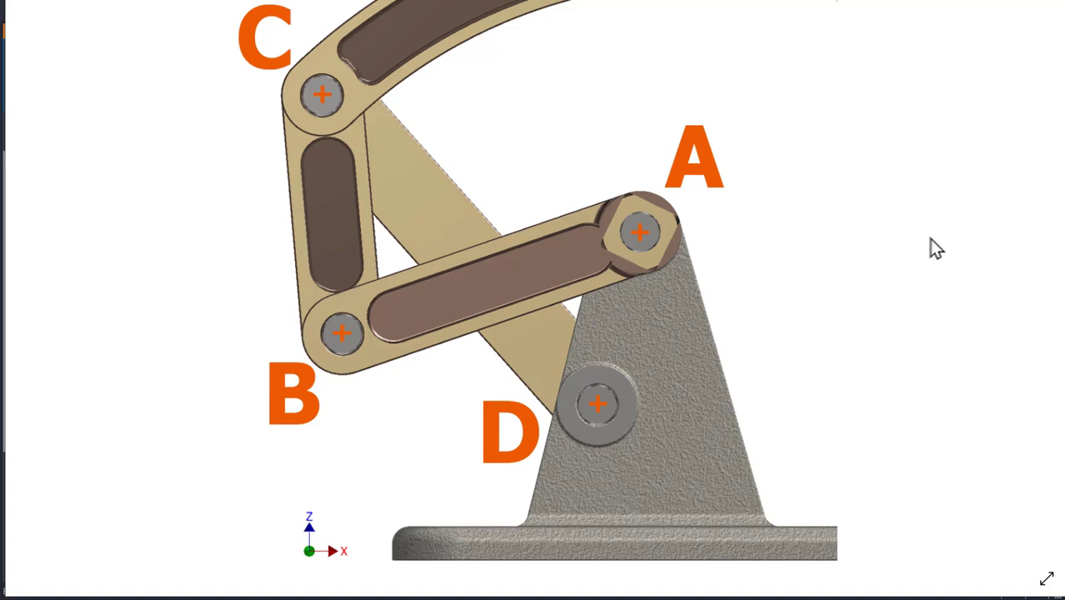
Examine the diagram of joints A, B, C and D in the image viewer, and review how each link-length variant changes the velocity curve.
click(870, 247)
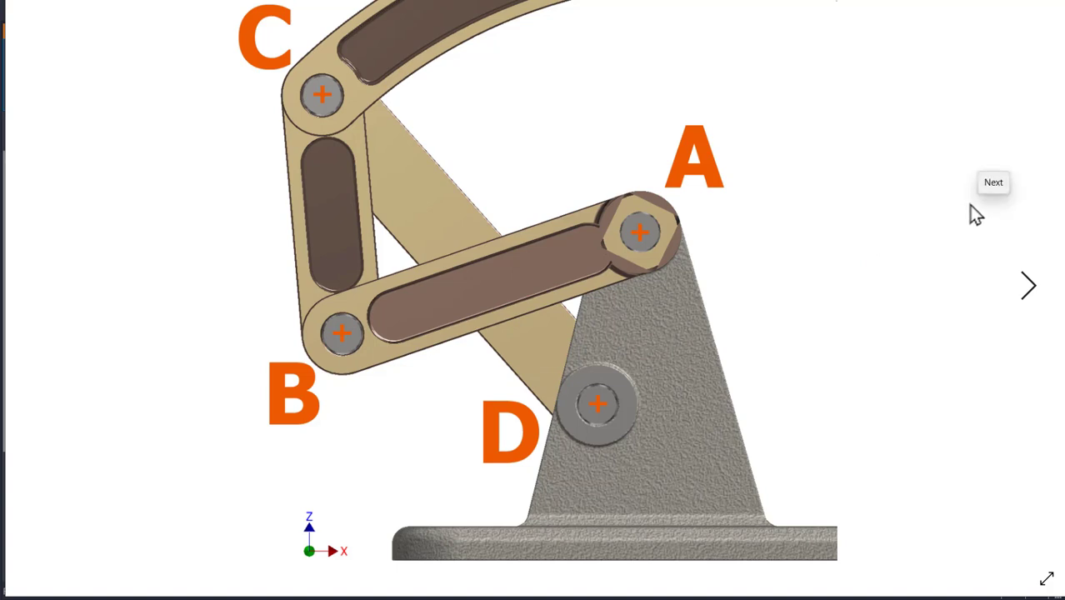
click(1034, 293)
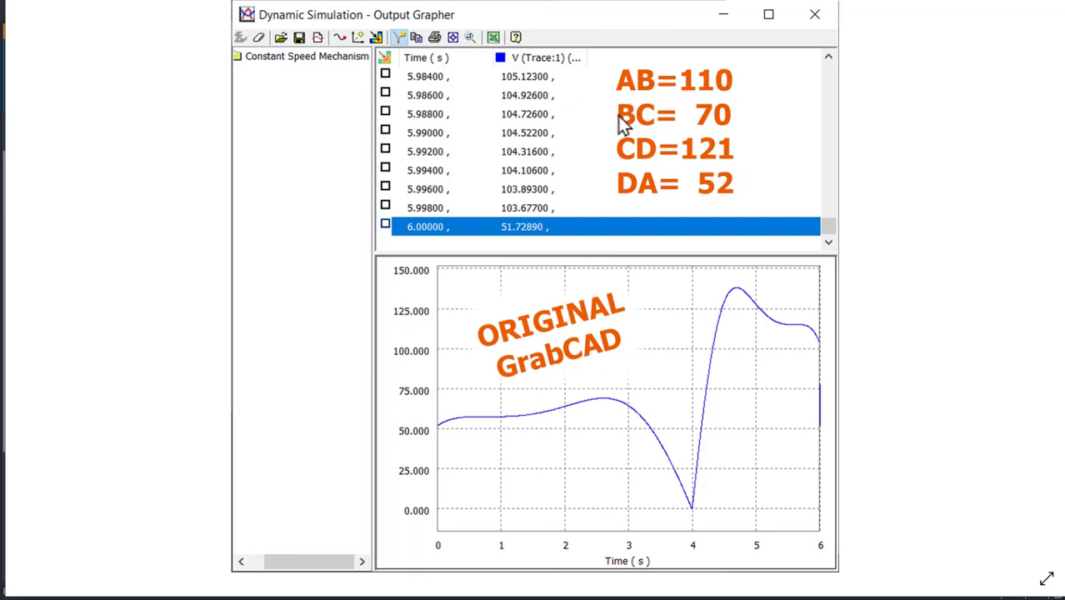
click(712, 78)
click(1027, 287)
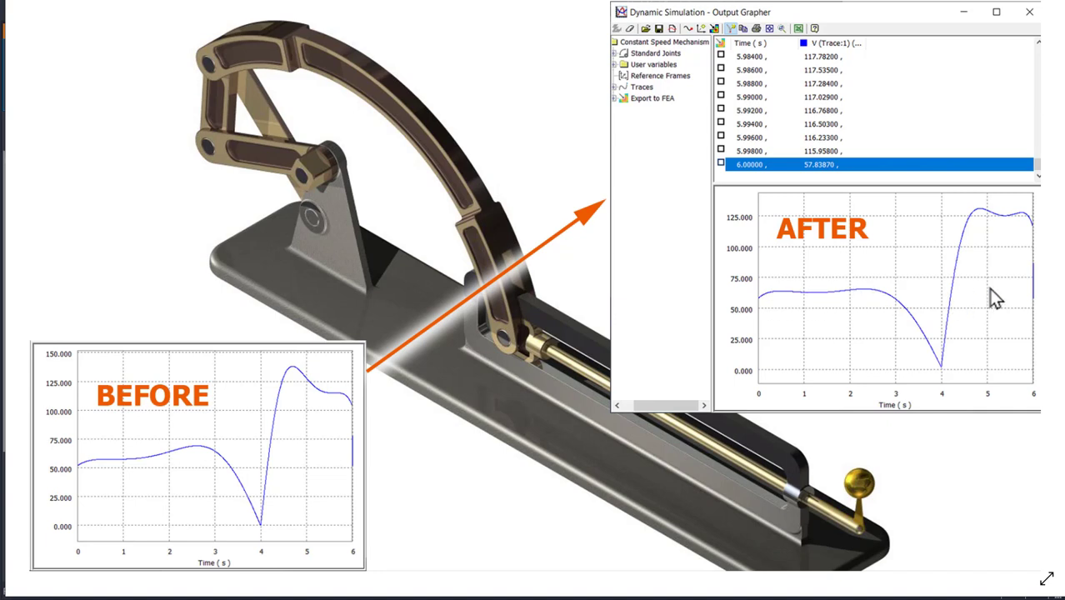
mouse_move(1048, 259)
click(1022, 286)
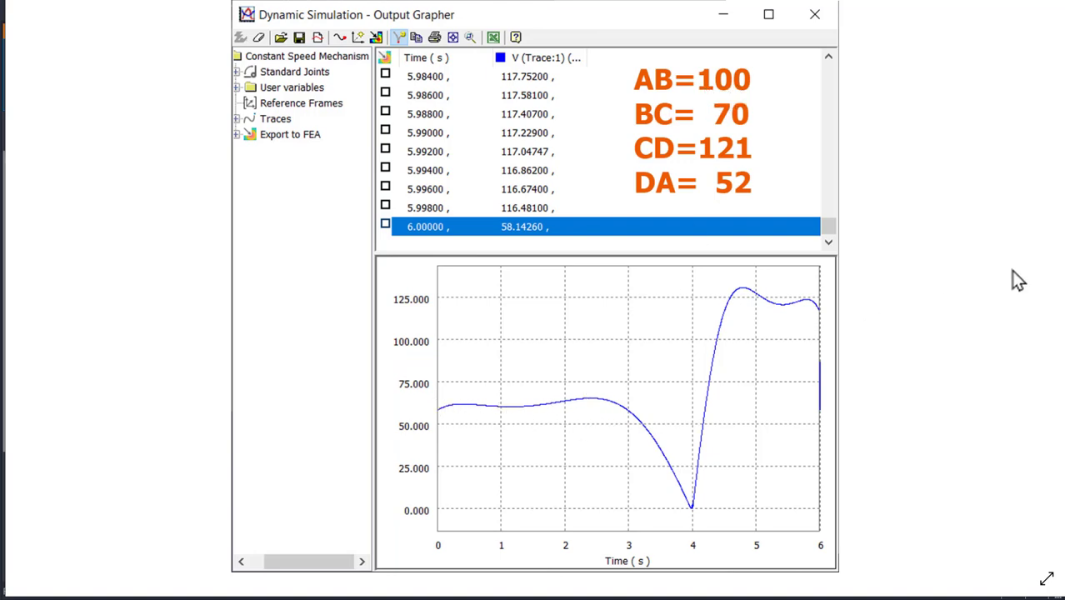
click(1020, 294)
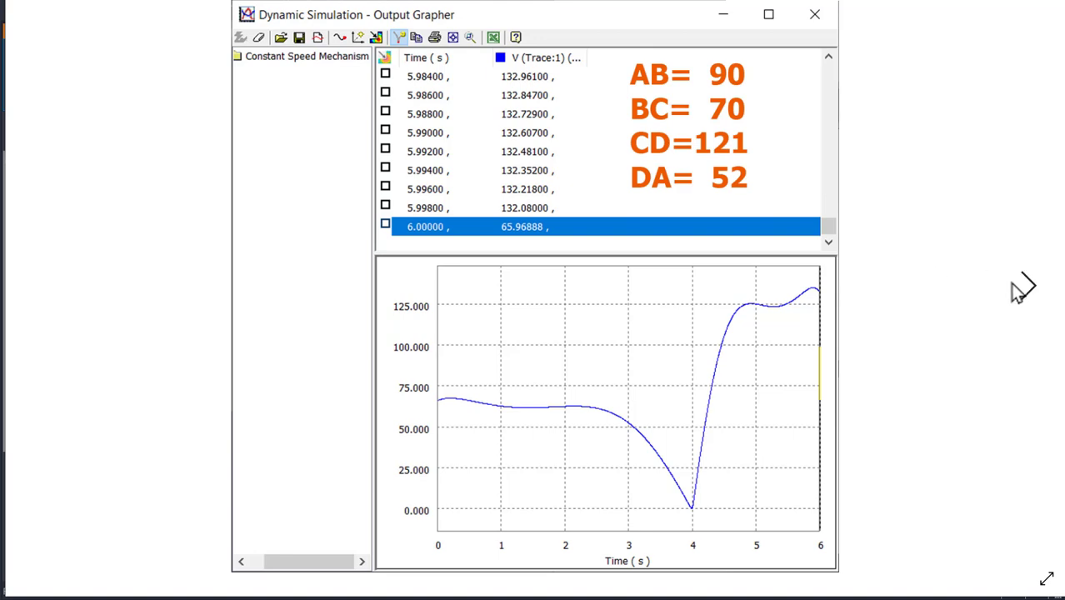
click(1023, 285)
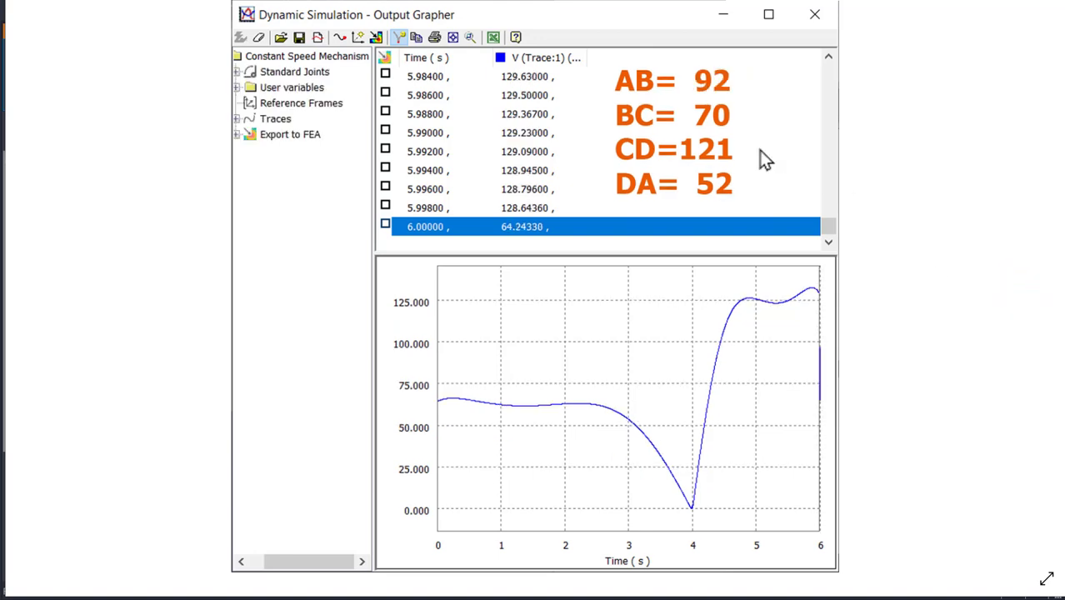
click(1017, 296)
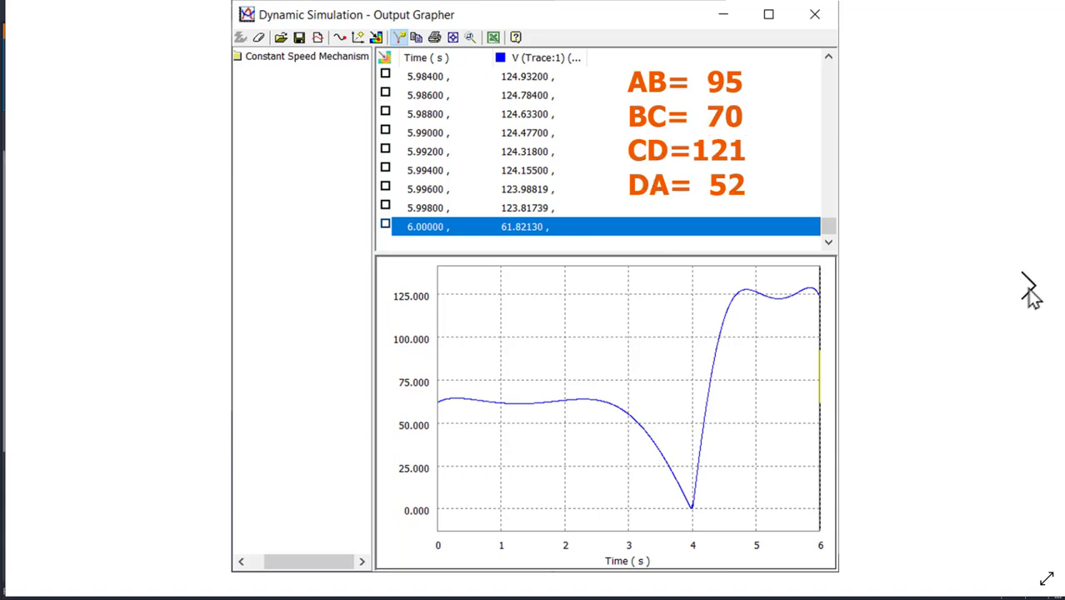
click(1030, 292)
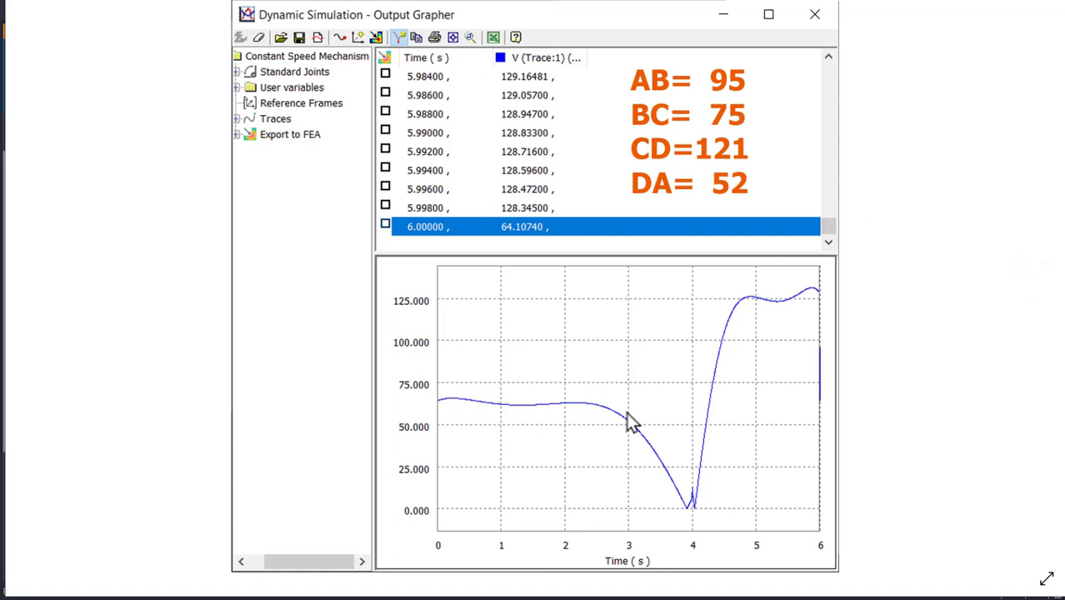
click(1030, 285)
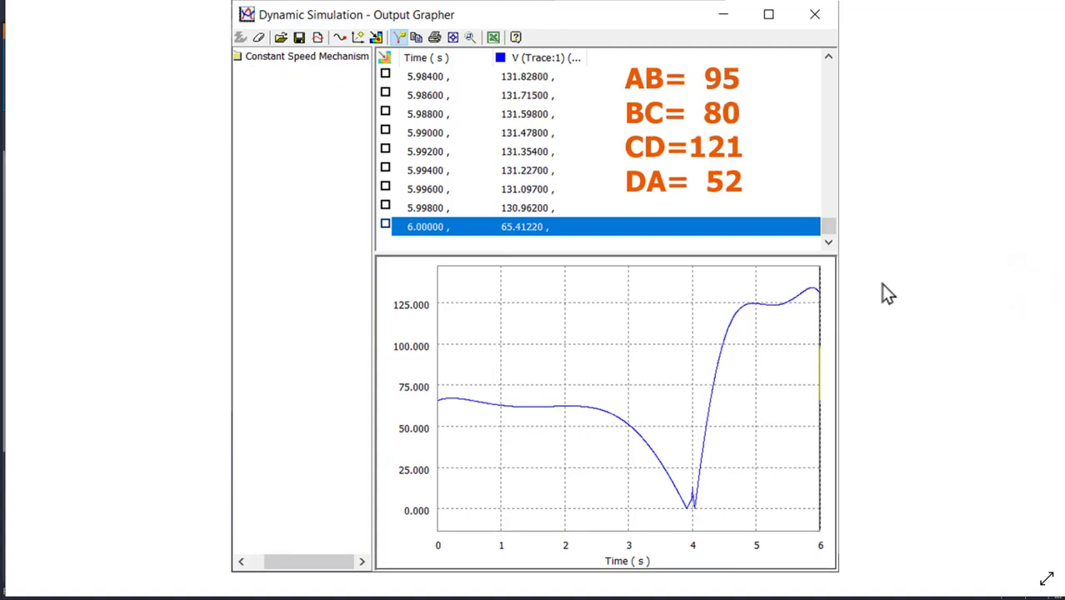
click(1027, 290)
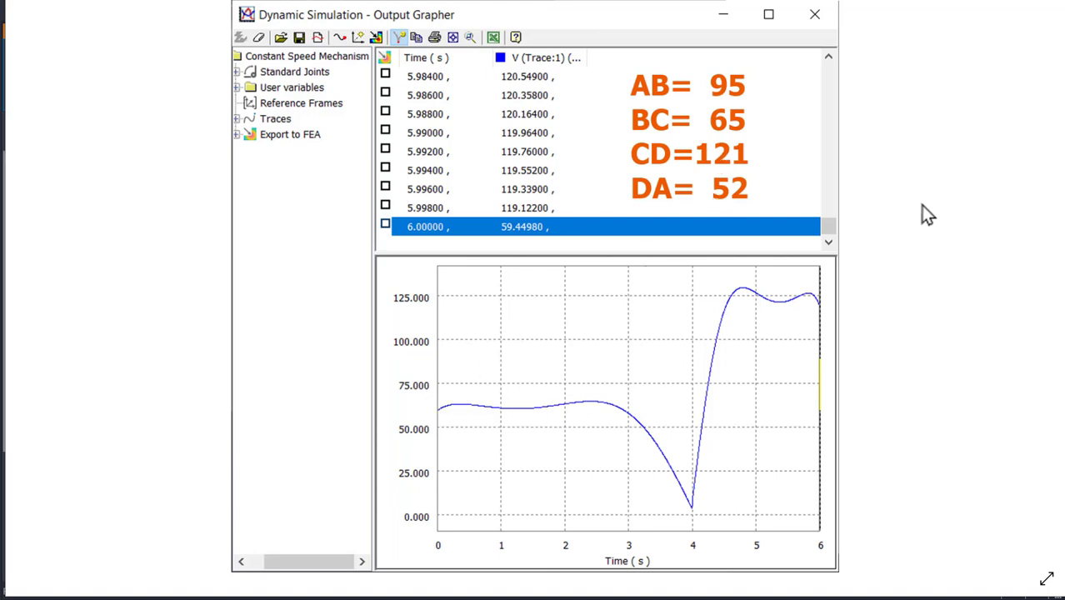
click(1033, 292)
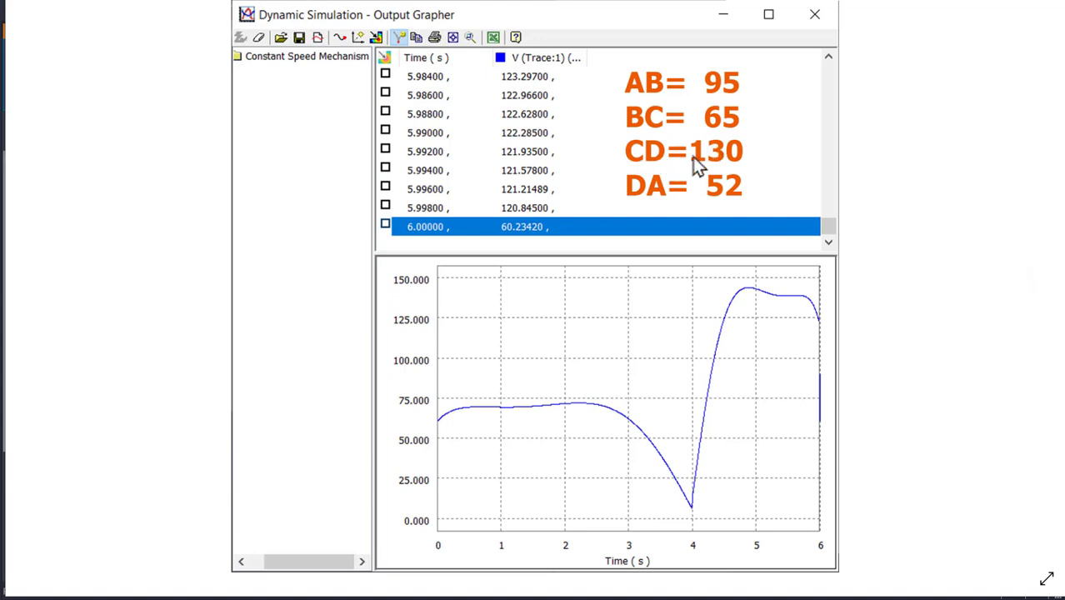
click(1017, 288)
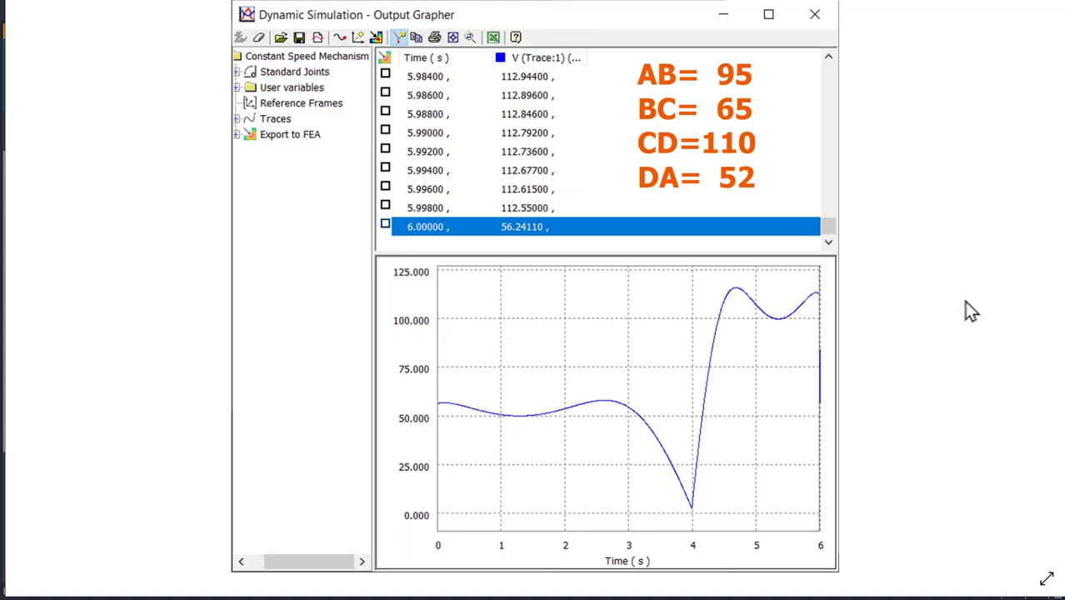
click(1028, 295)
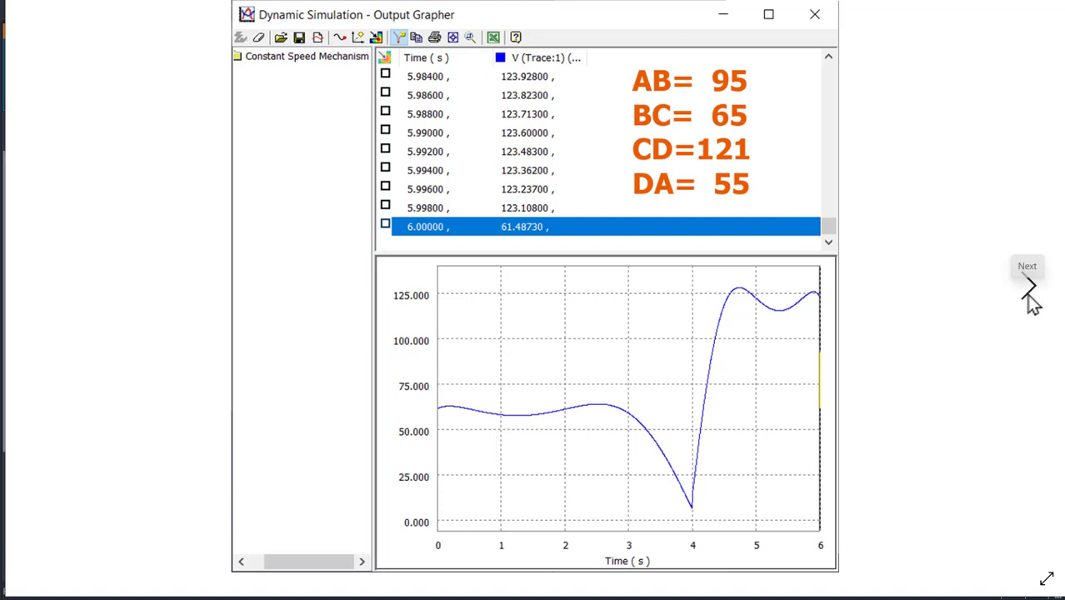
View the velocity graph for AB=95, BC=65, CD=121 and DA=50, and switch back to Inventor.
click(1031, 301)
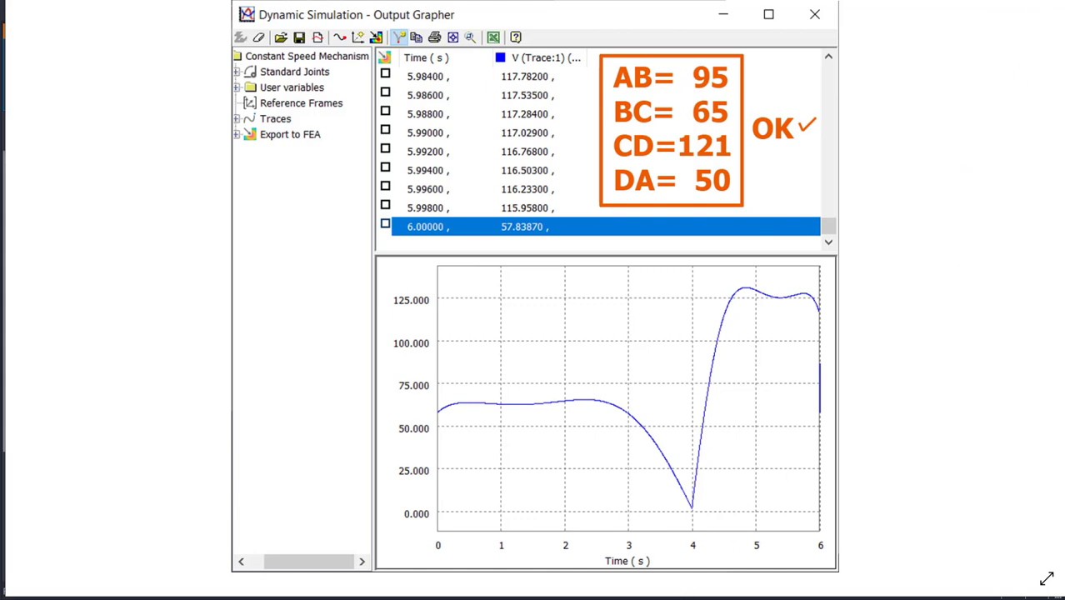
click(623, 598)
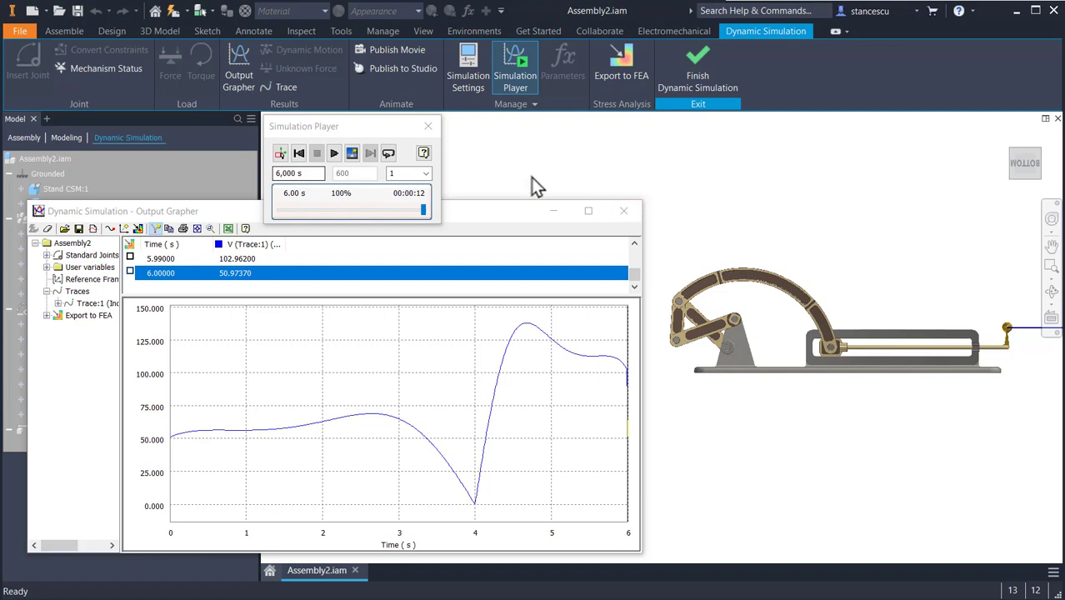
Rewind the 6 s simulation to construction mode and finish the Dynamic Simulation environment.
click(298, 155)
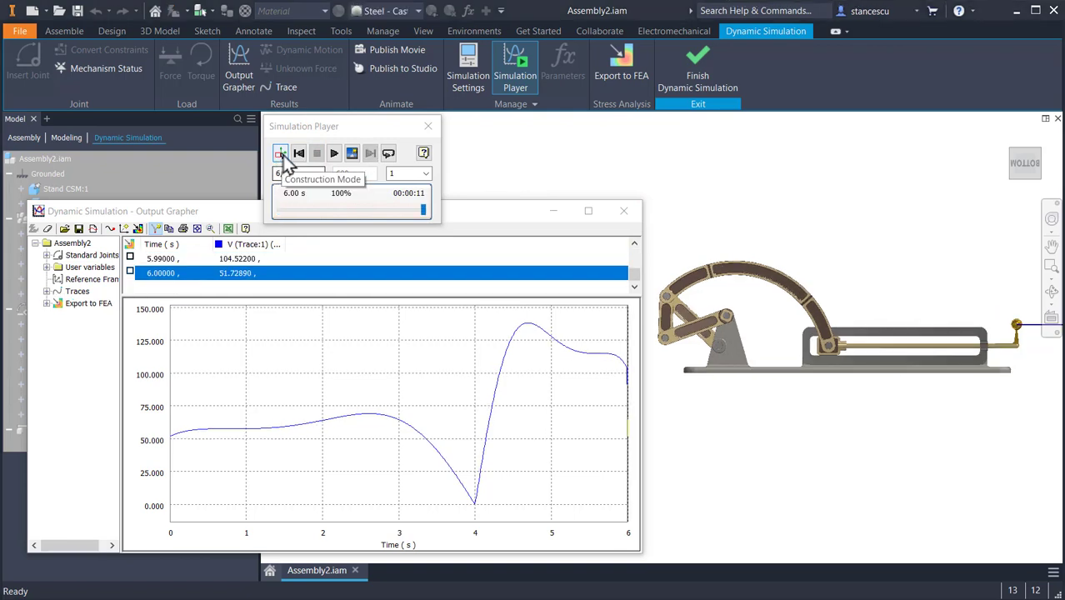
click(300, 157)
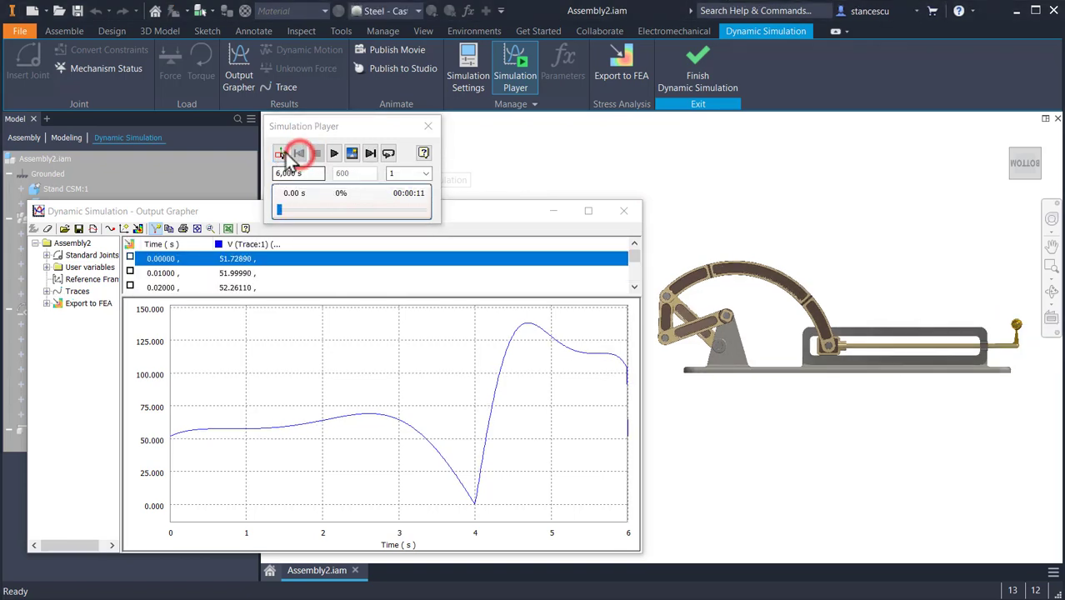
click(280, 154)
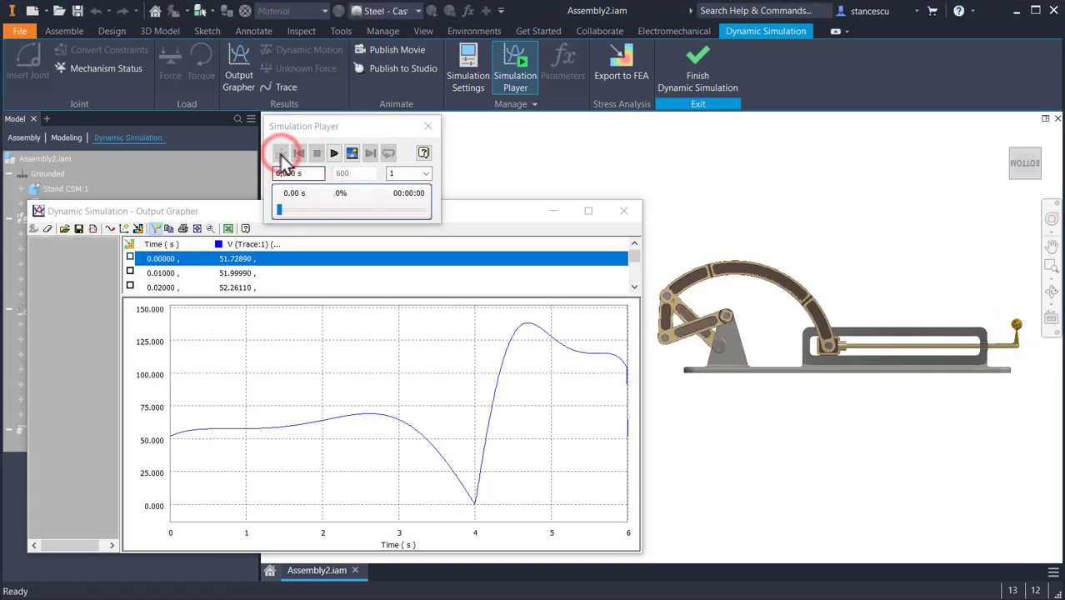
click(699, 63)
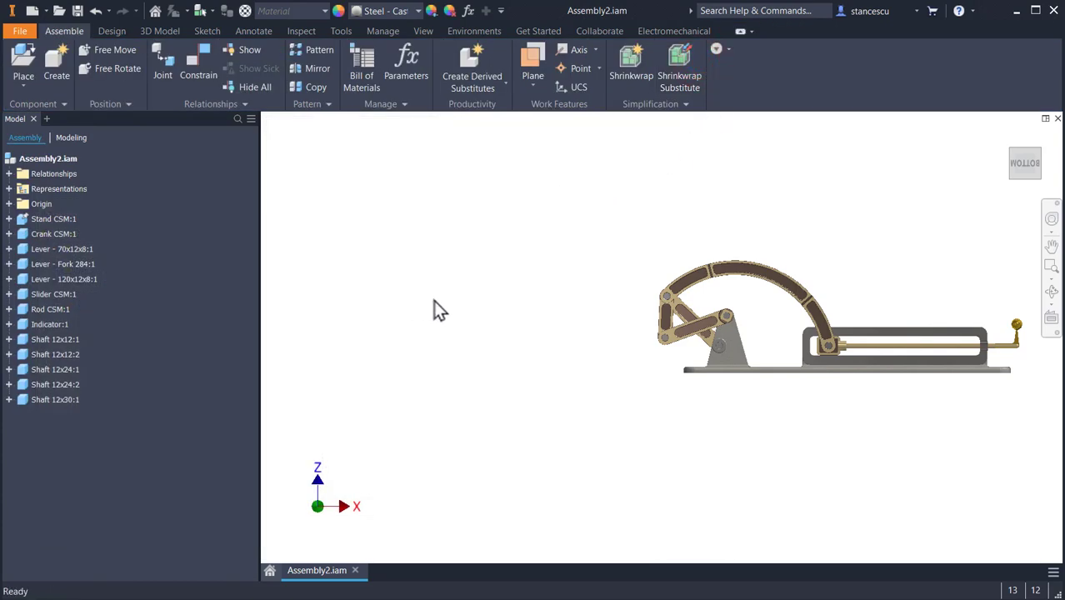
Edit Sketch1 of the crank's Extrusion1 to set its length to 95 mm, and return to the assembly.
double_click(688, 336)
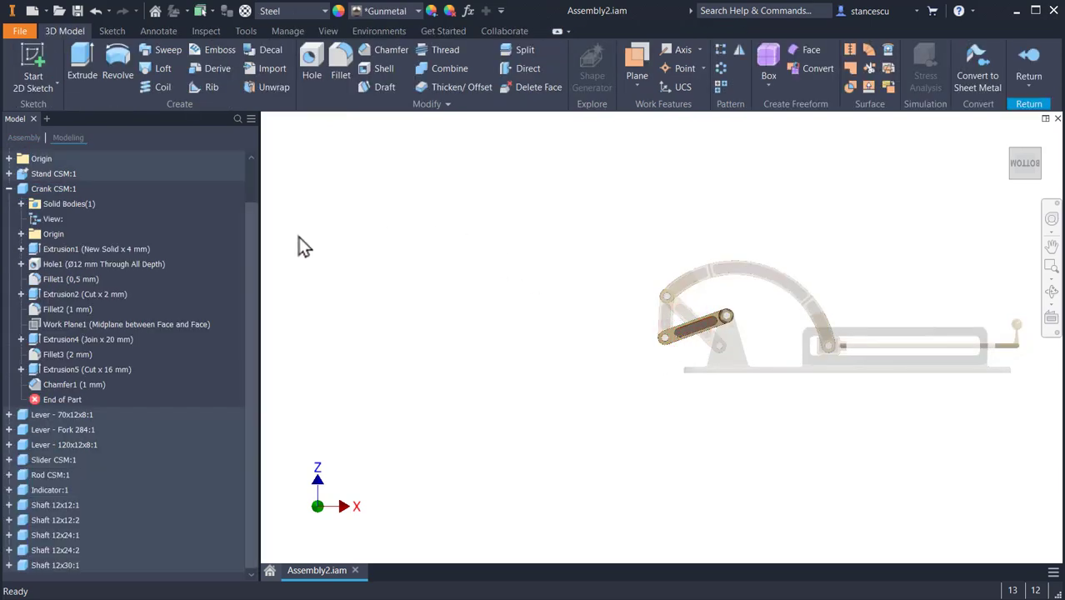
click(21, 248)
double_click(45, 263)
double_click(668, 326)
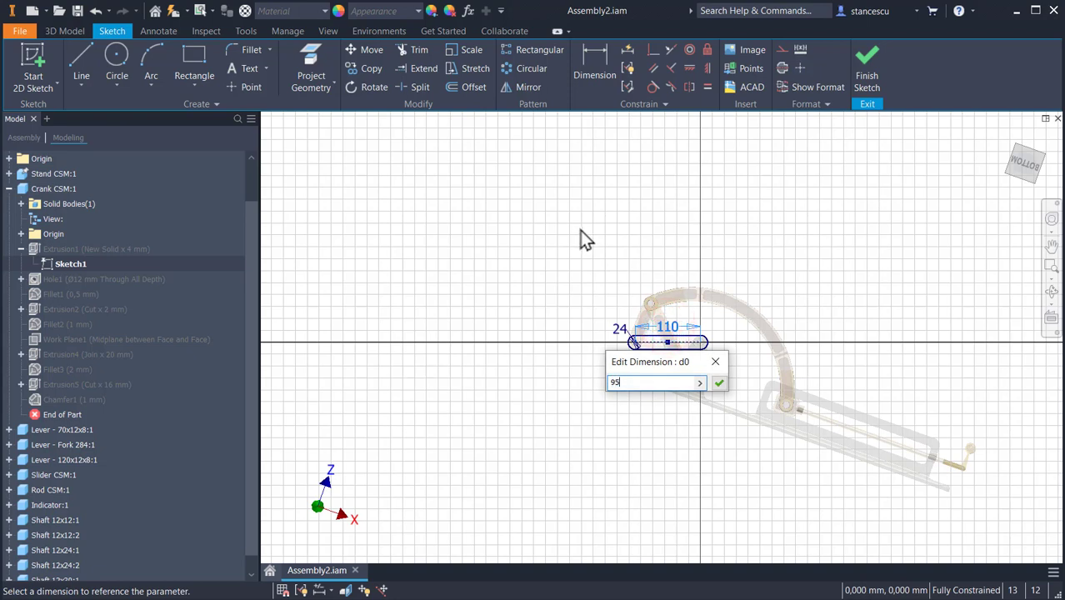
key(Return)
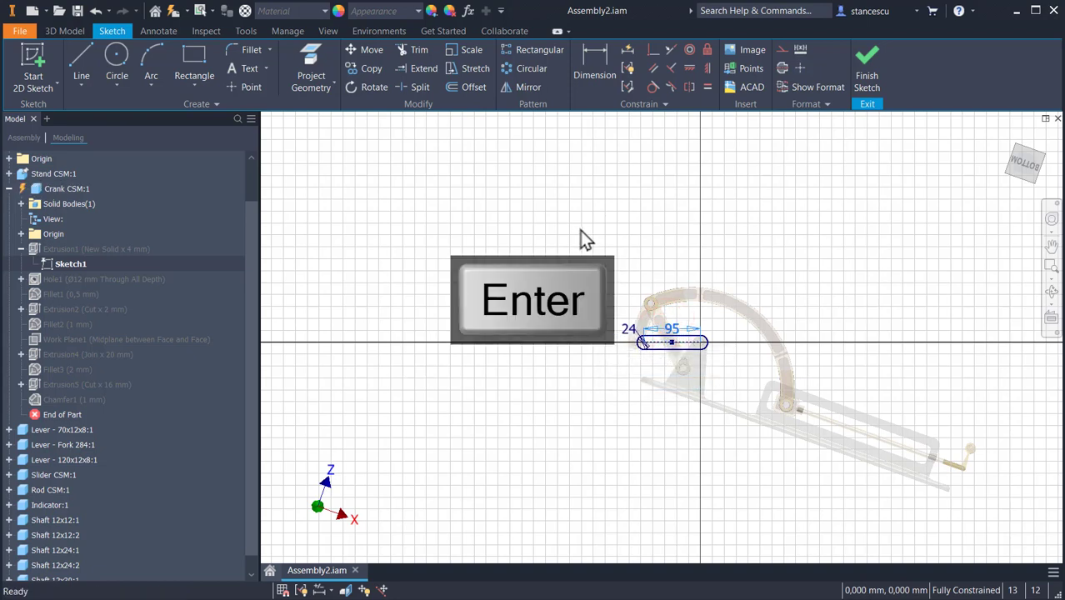
click(867, 69)
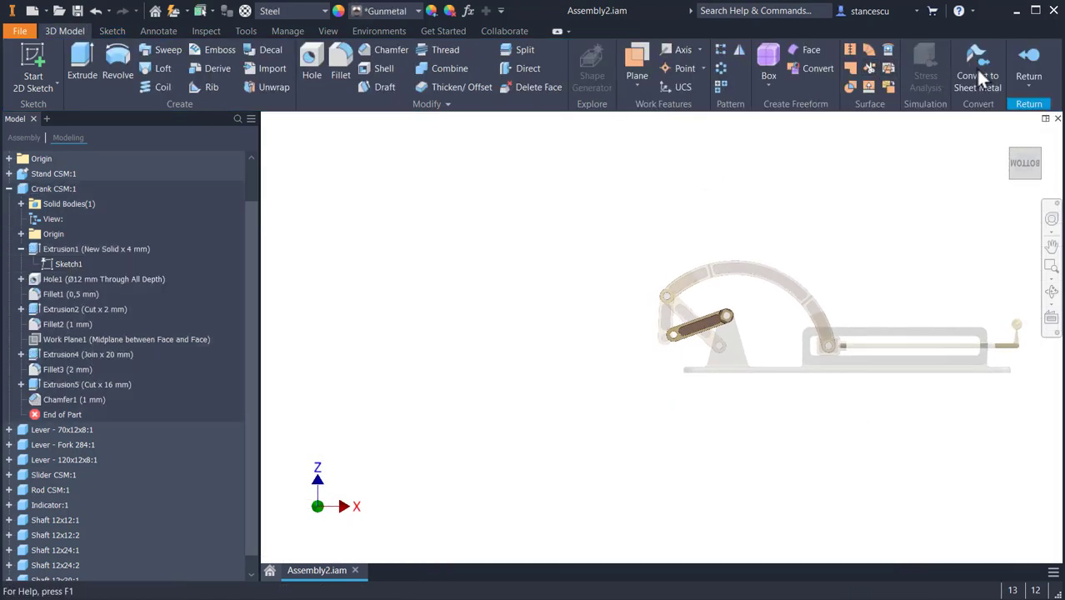
click(1030, 65)
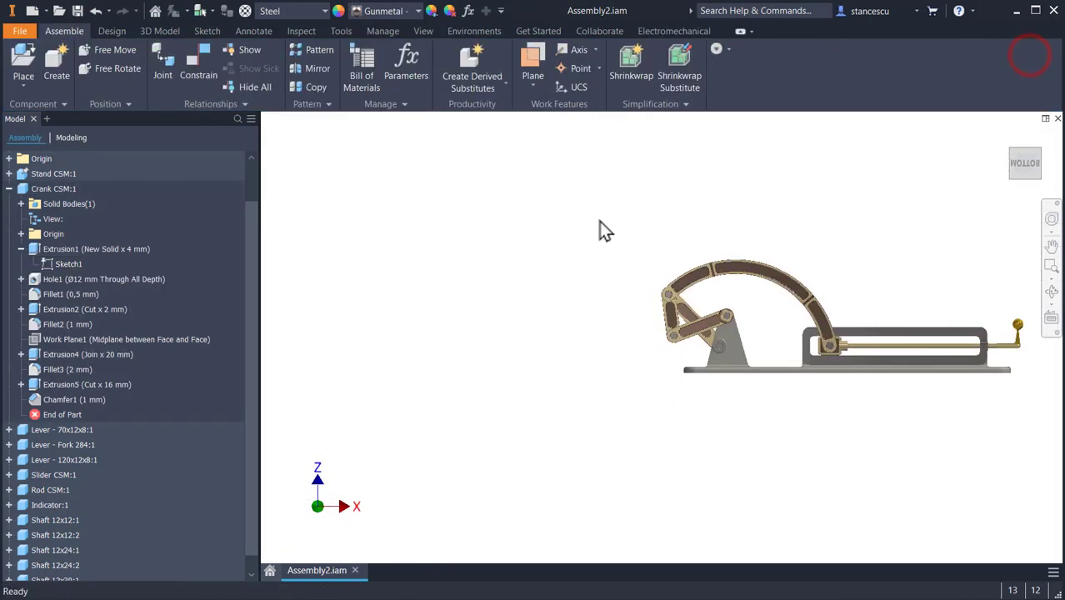
Set the length in Sketch1 of Lever - 70x12x8 to 65 mm and return to the assembly.
double_click(671, 327)
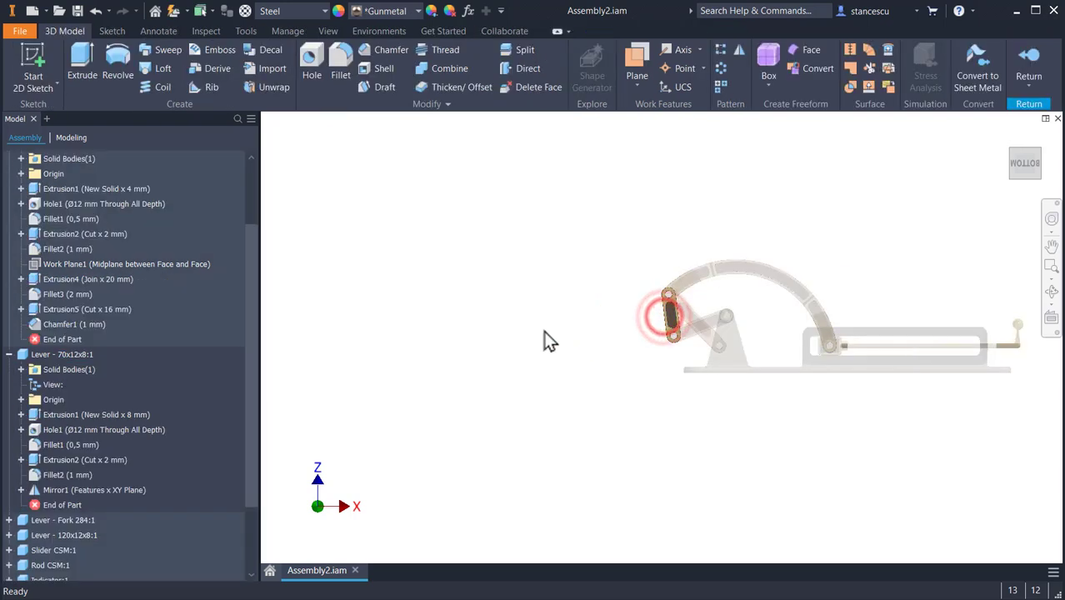
click(21, 415)
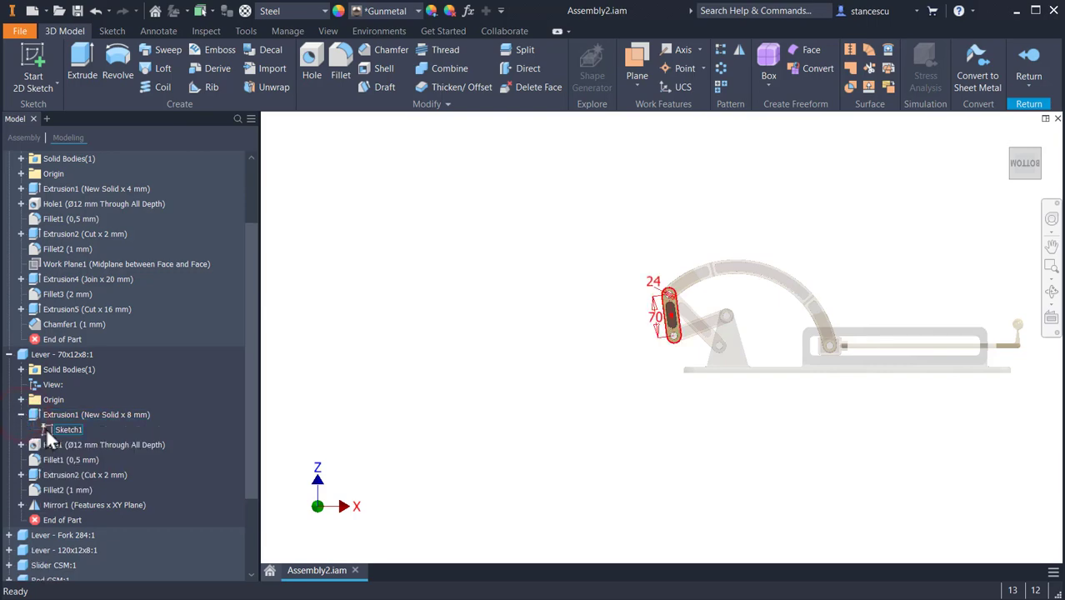
double_click(46, 430)
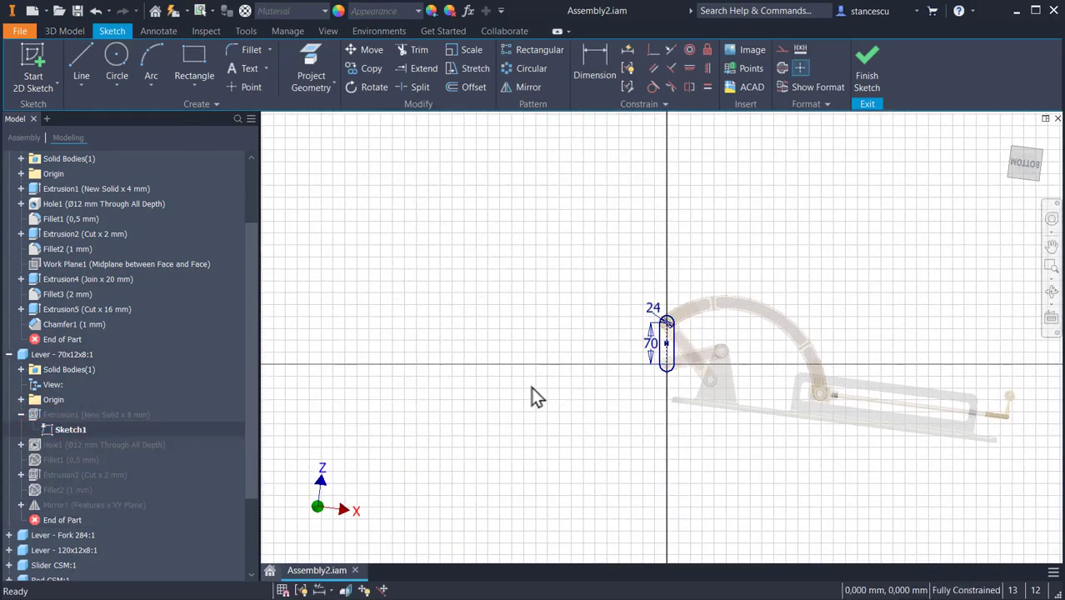
double_click(648, 344)
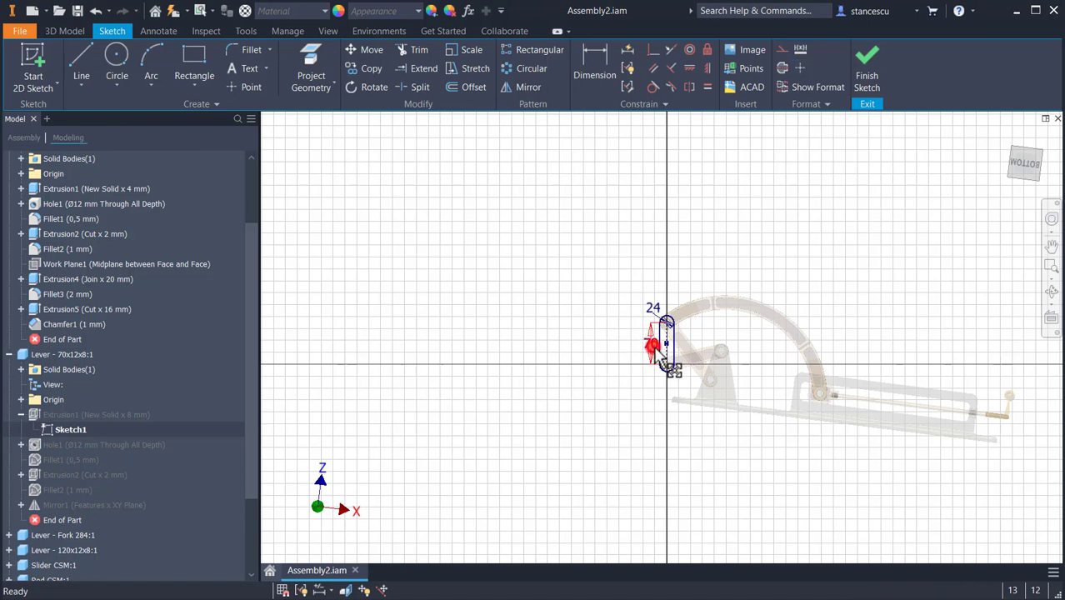
text(65)
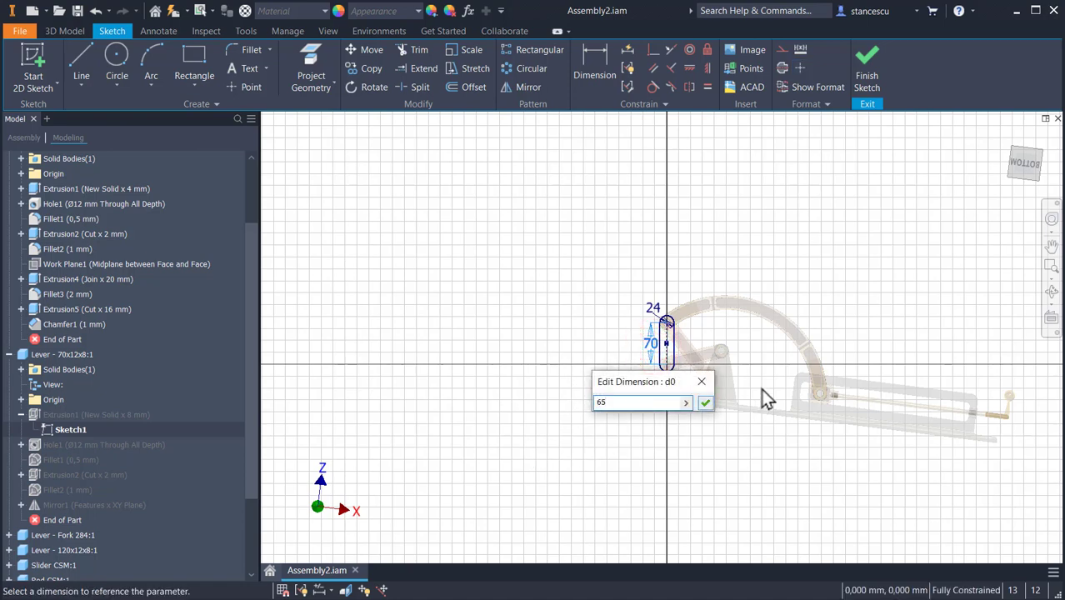
click(705, 403)
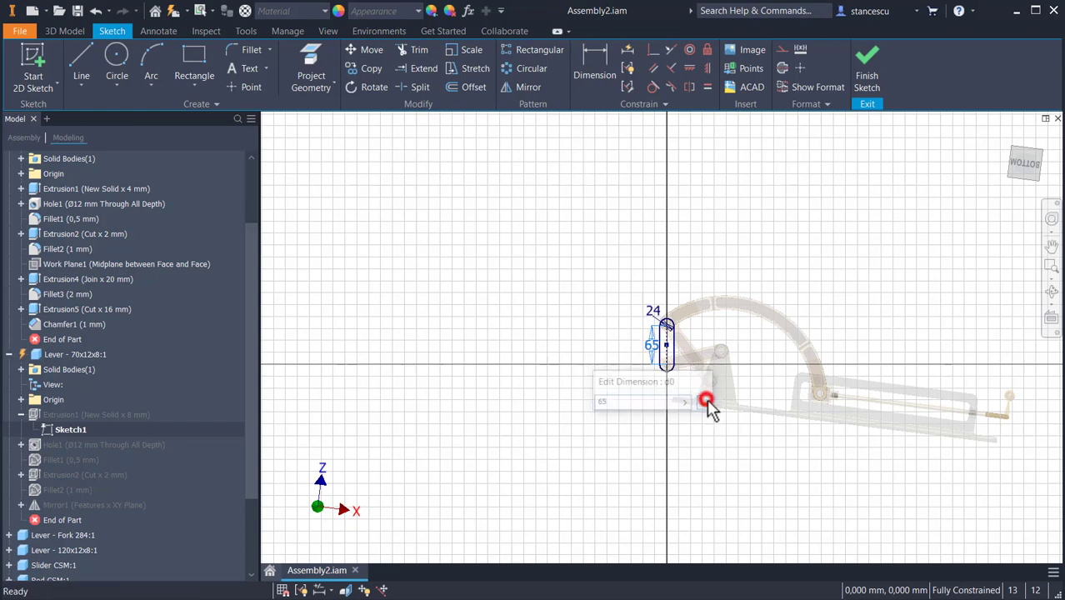
click(866, 67)
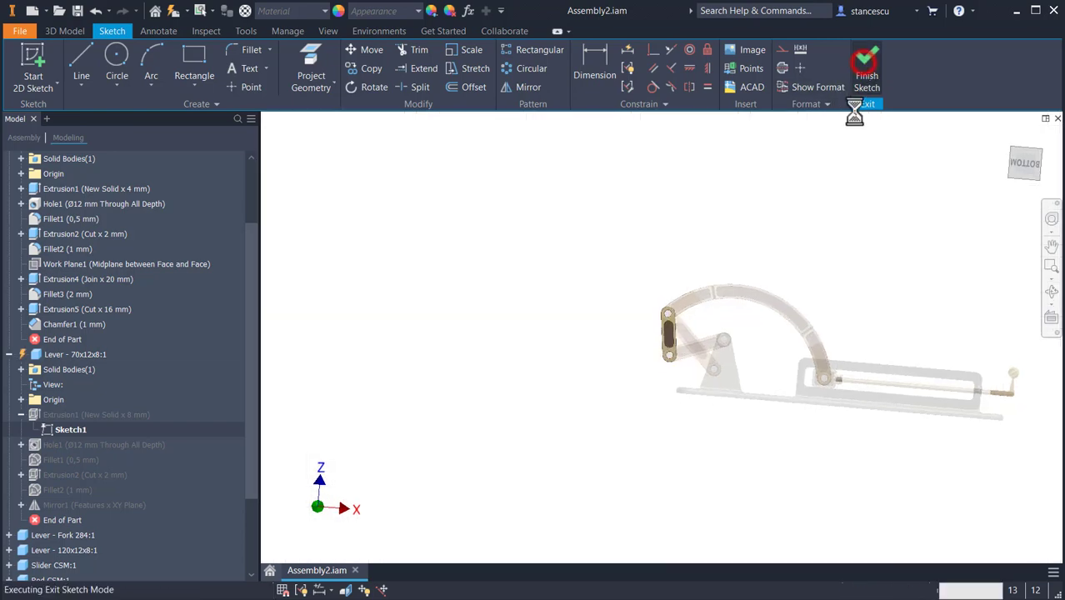
click(1028, 65)
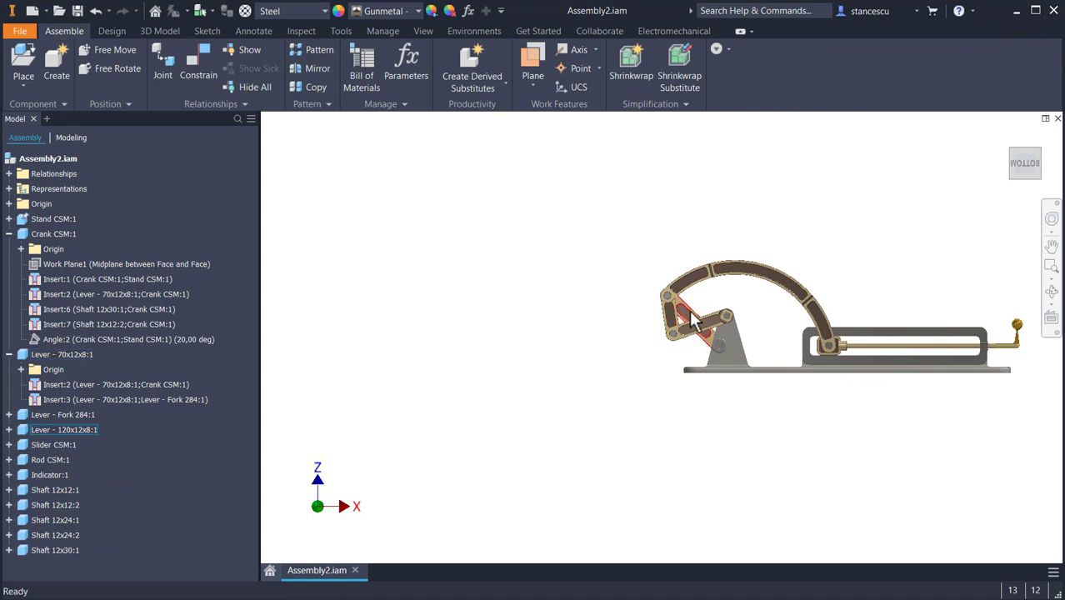
Open Sketch1 of Lever - 120x12x8, accept 121 mm as its length, and return to the assembly.
double_click(690, 313)
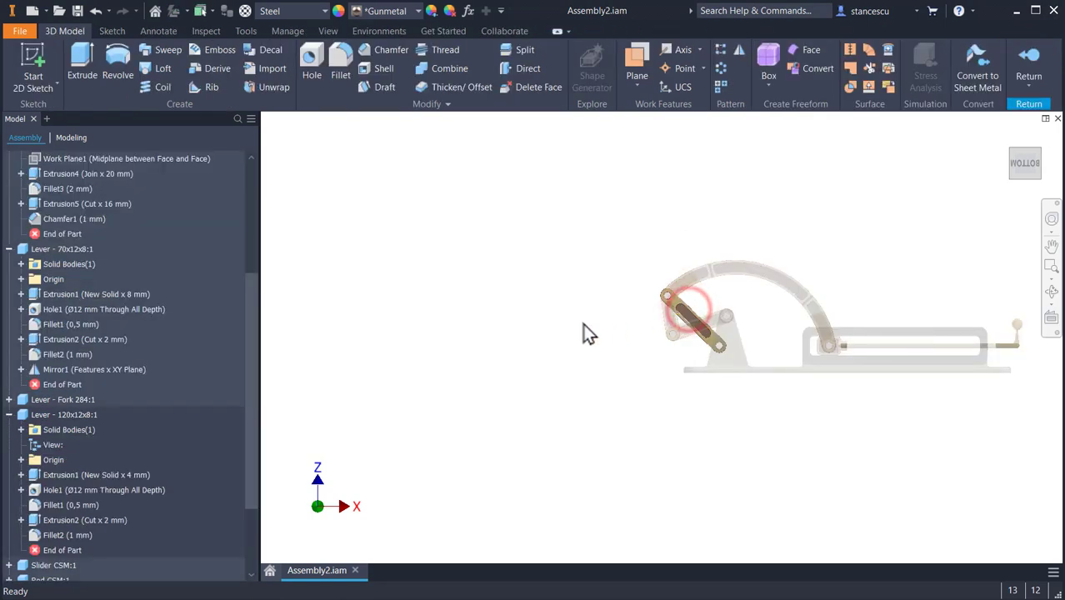
click(21, 475)
click(44, 490)
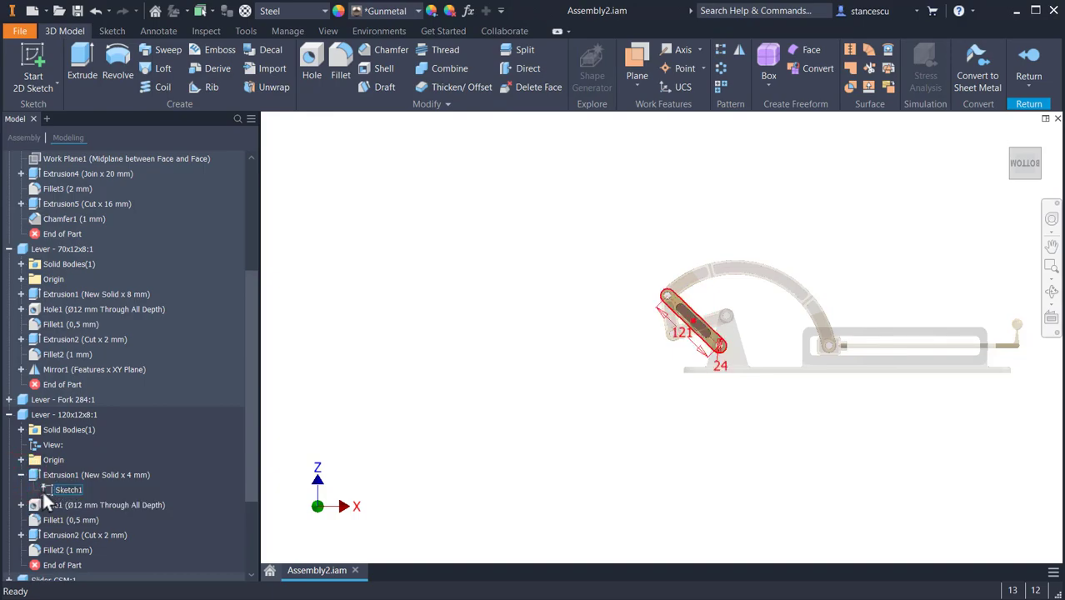
double_click(44, 490)
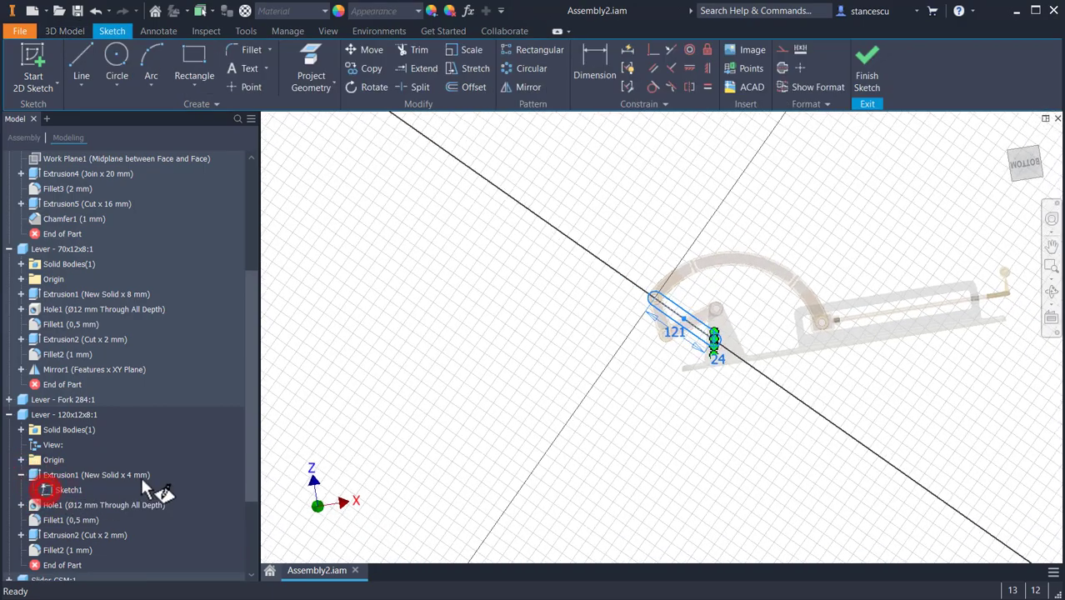
double_click(666, 356)
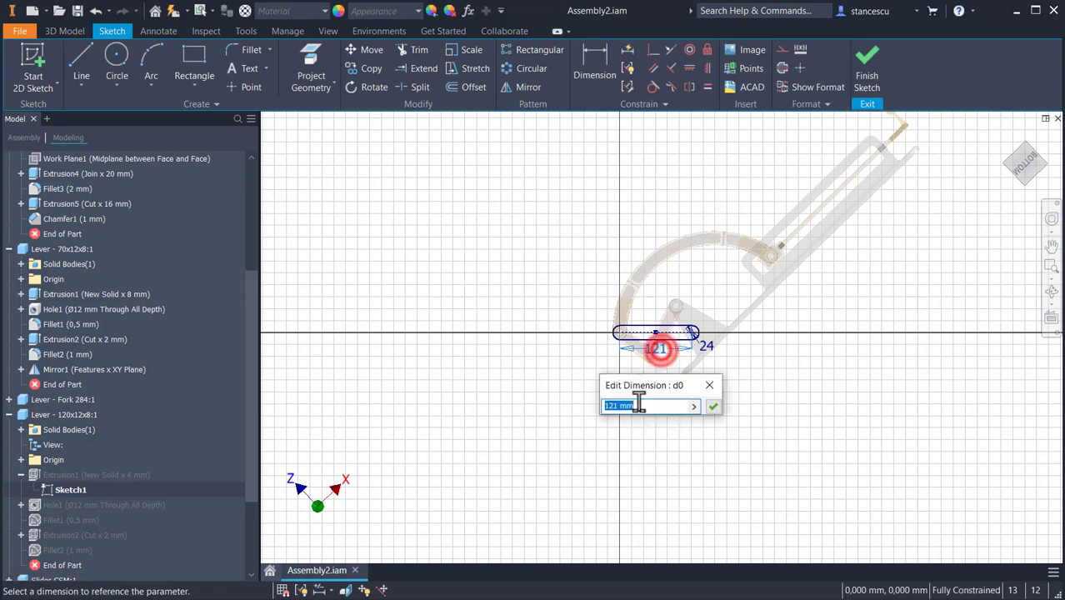
click(713, 407)
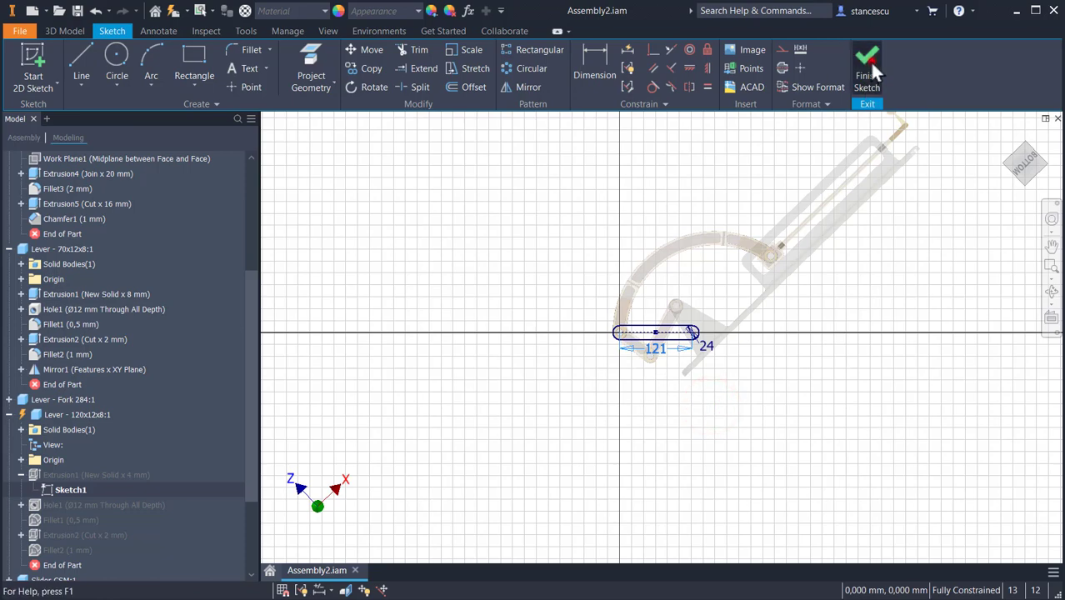
click(867, 60)
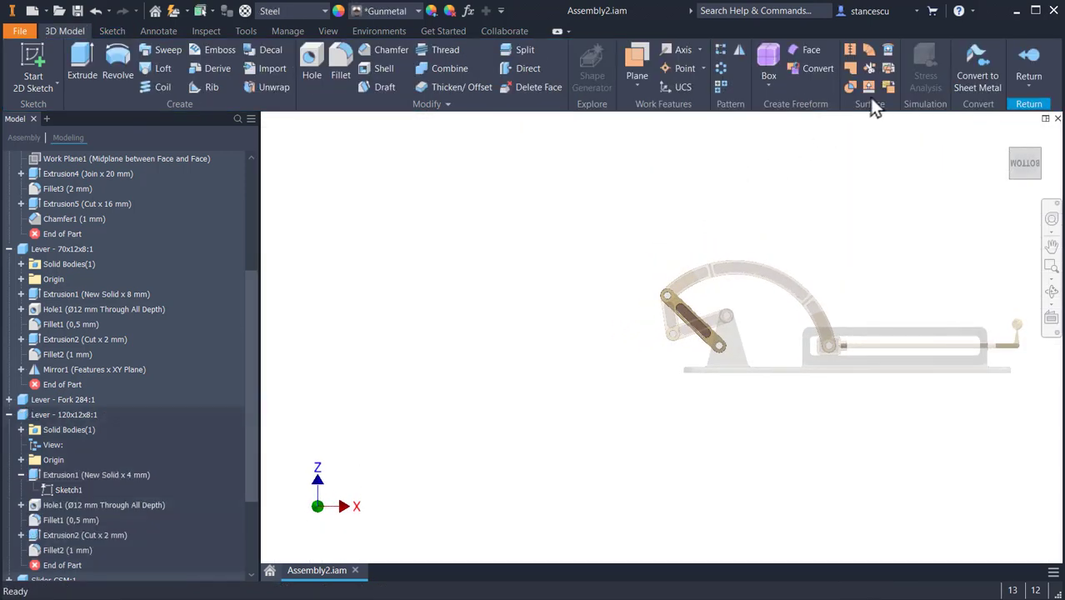
click(1028, 60)
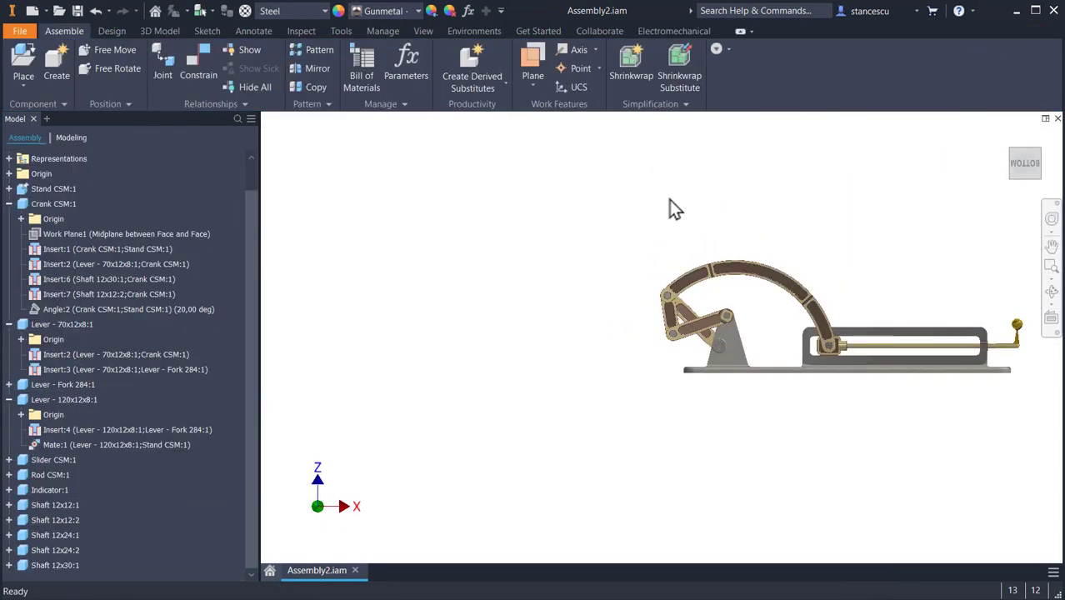
Edit Sketch5 of the stand's Extrusion5 and set the distance between the two pivot centers to 50 mm.
double_click(733, 368)
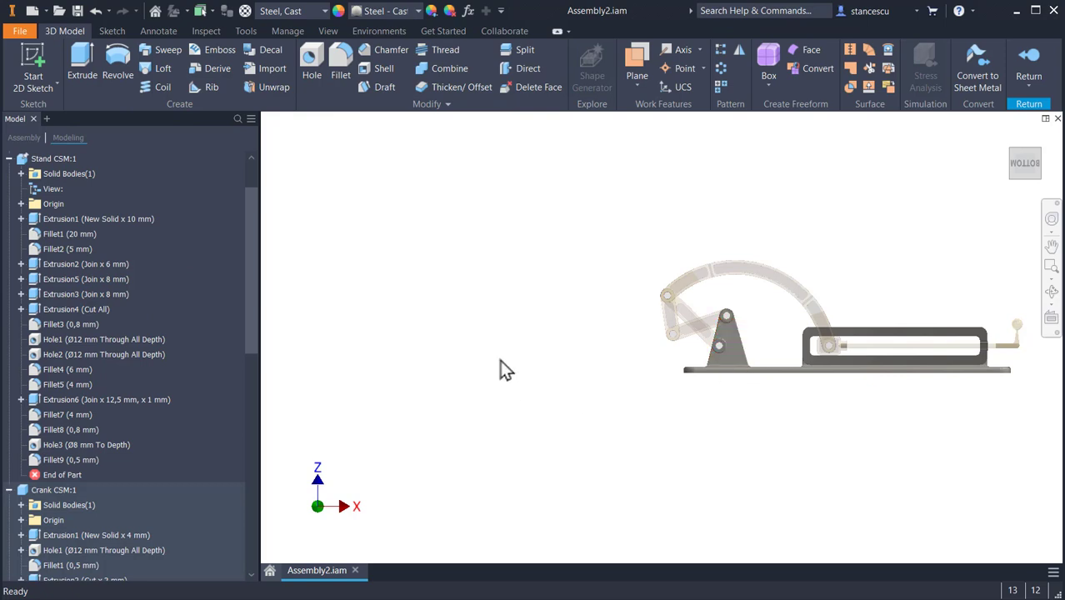
click(21, 294)
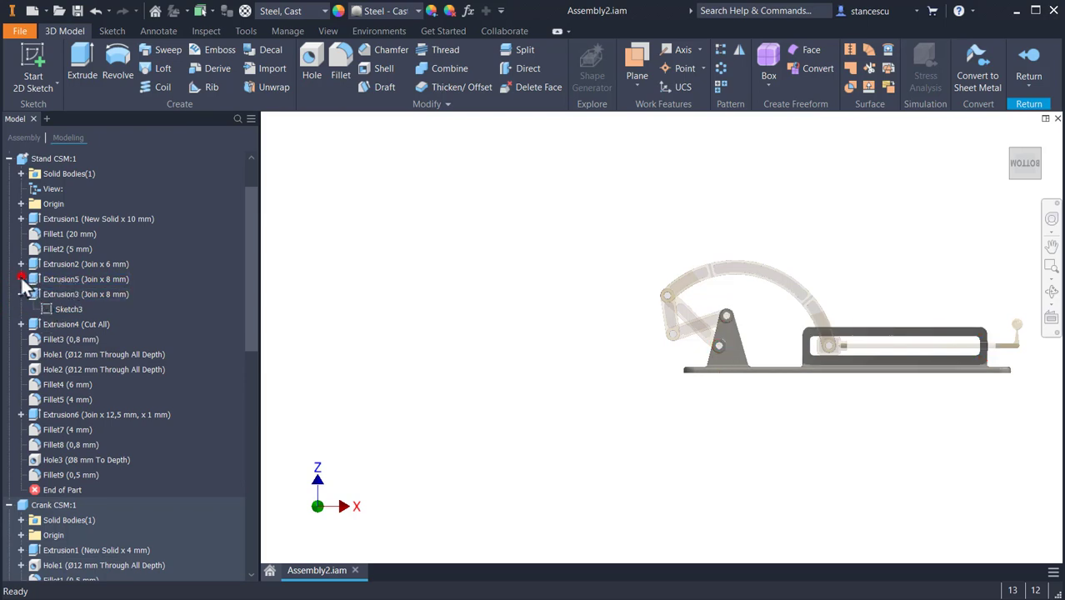
click(20, 279)
double_click(52, 296)
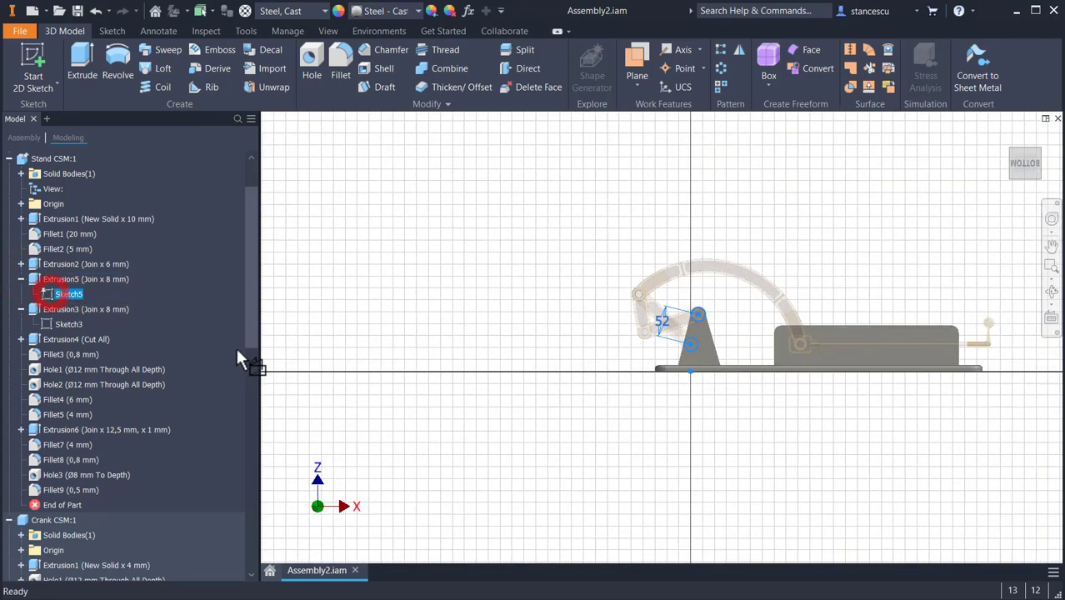
double_click(643, 322)
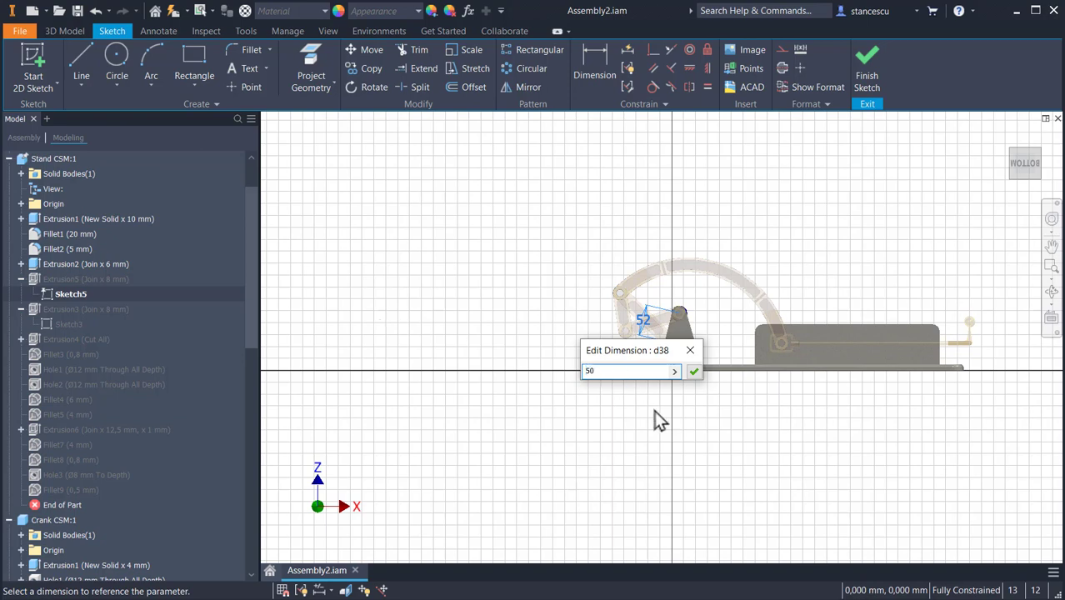
click(692, 372)
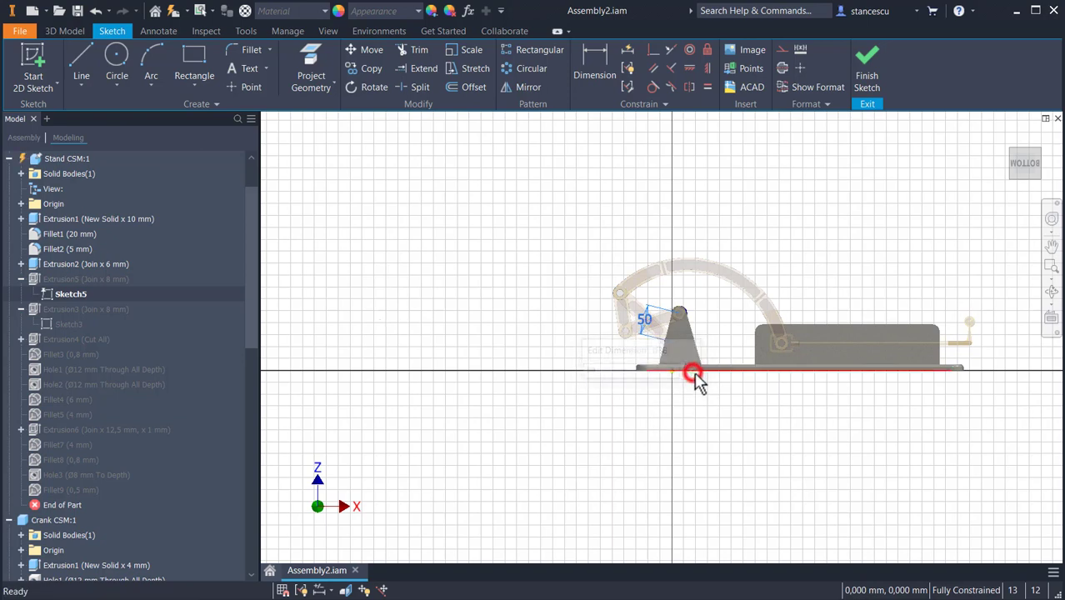
Finish the stand's sketch and return to the assembly, accepting the update errors, and check the component constraints in the model tree.
click(867, 60)
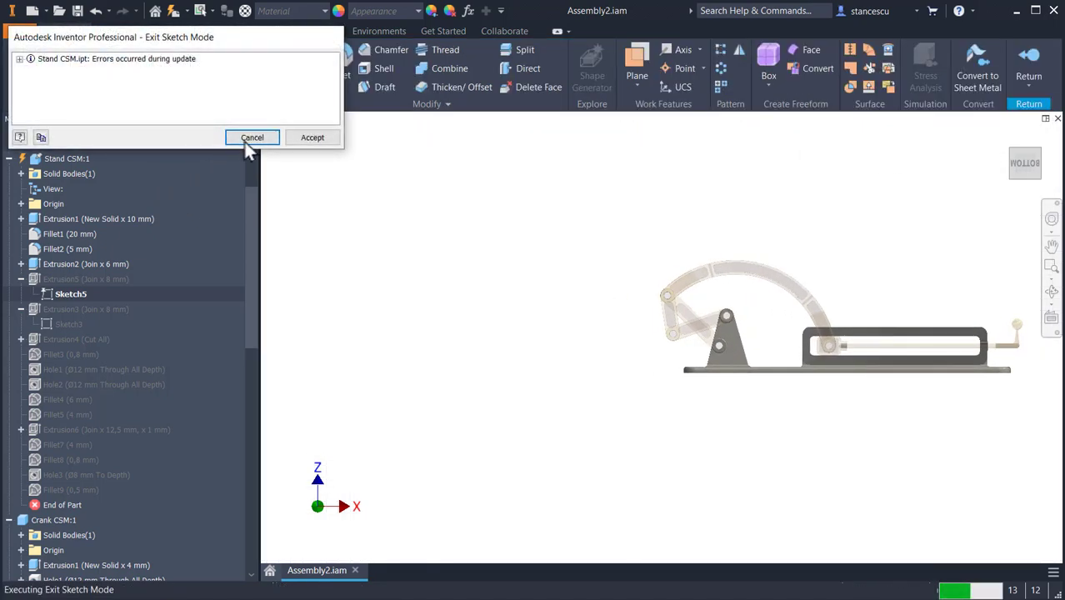
click(242, 140)
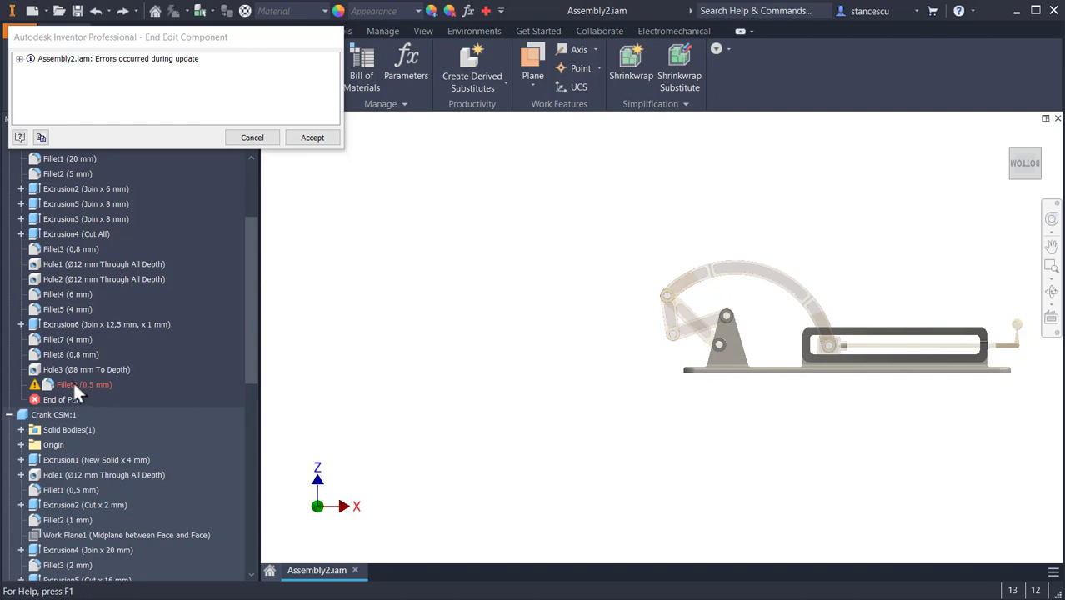
click(312, 138)
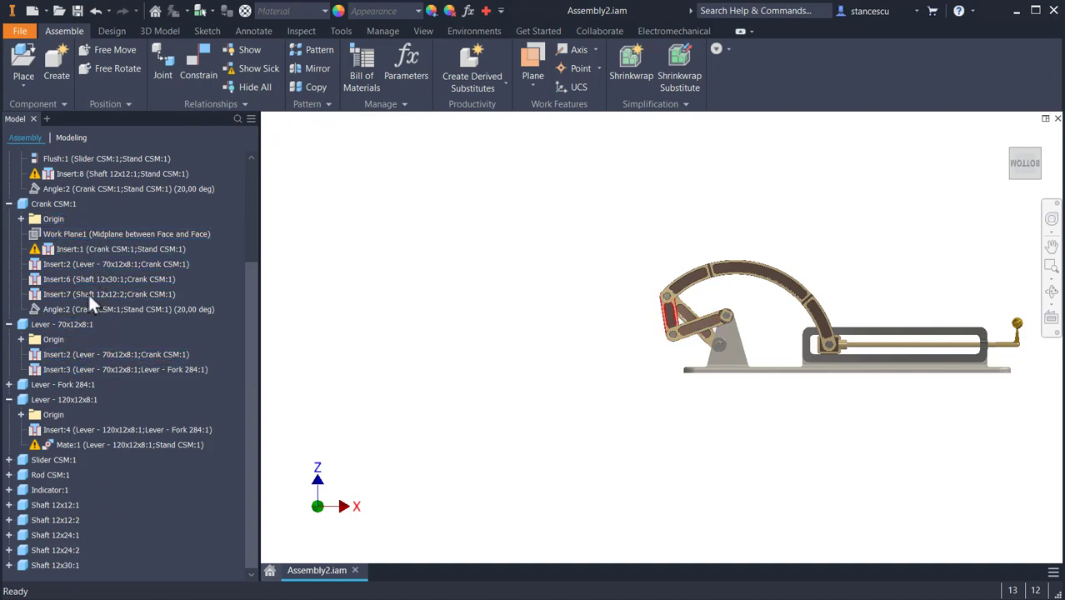
scroll(113, 202, up, 2)
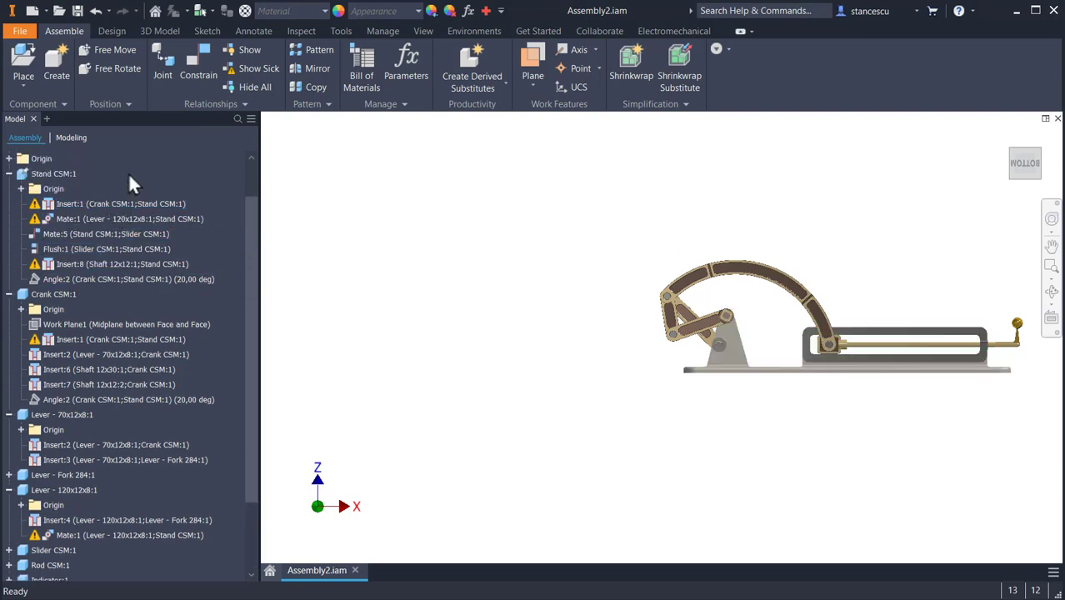
Edit the failing Fillet9 of the stand part, set its radius to 0,1 mm, and return to the assembly.
double_click(20, 177)
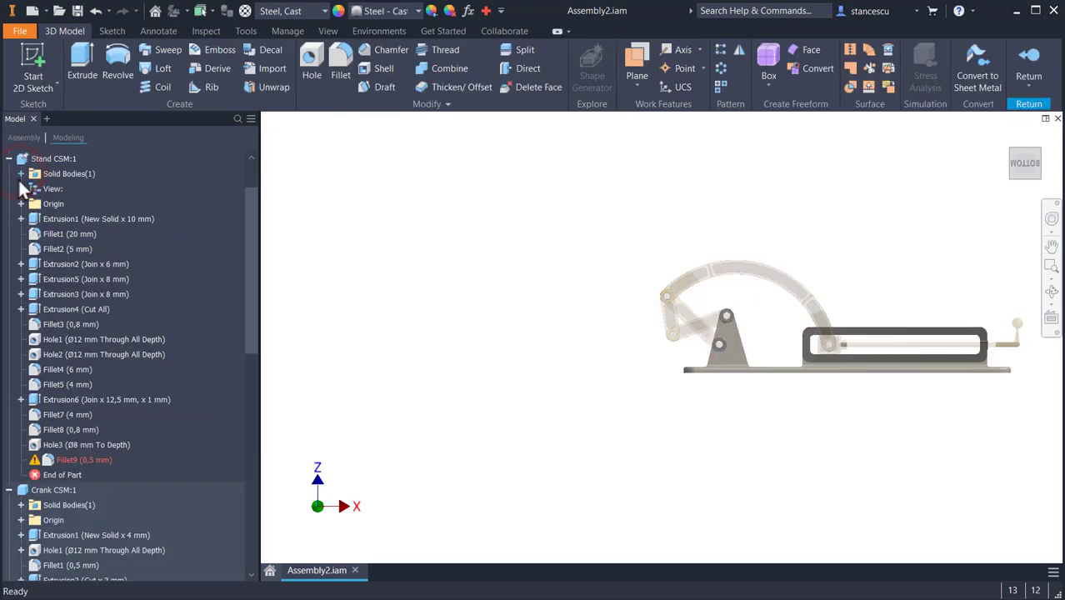
right_click(50, 457)
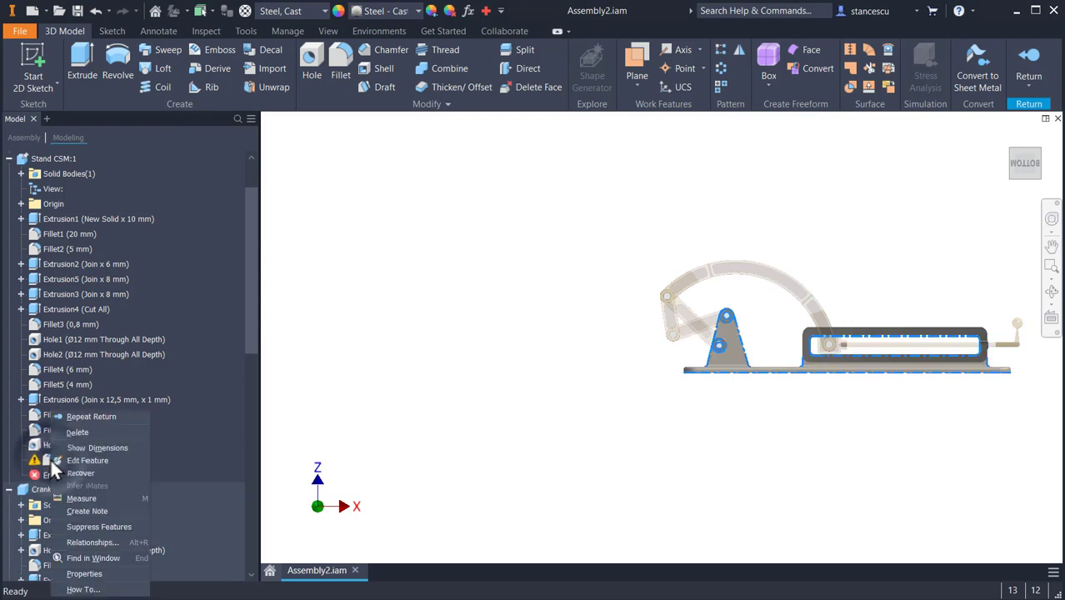
click(363, 408)
double_click(51, 455)
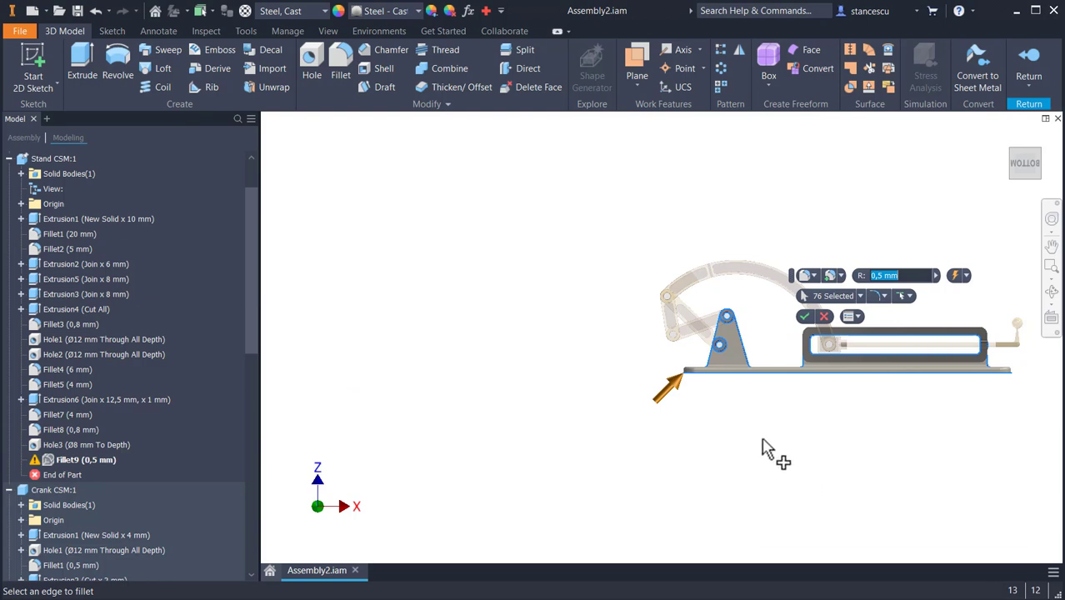
key(Return)
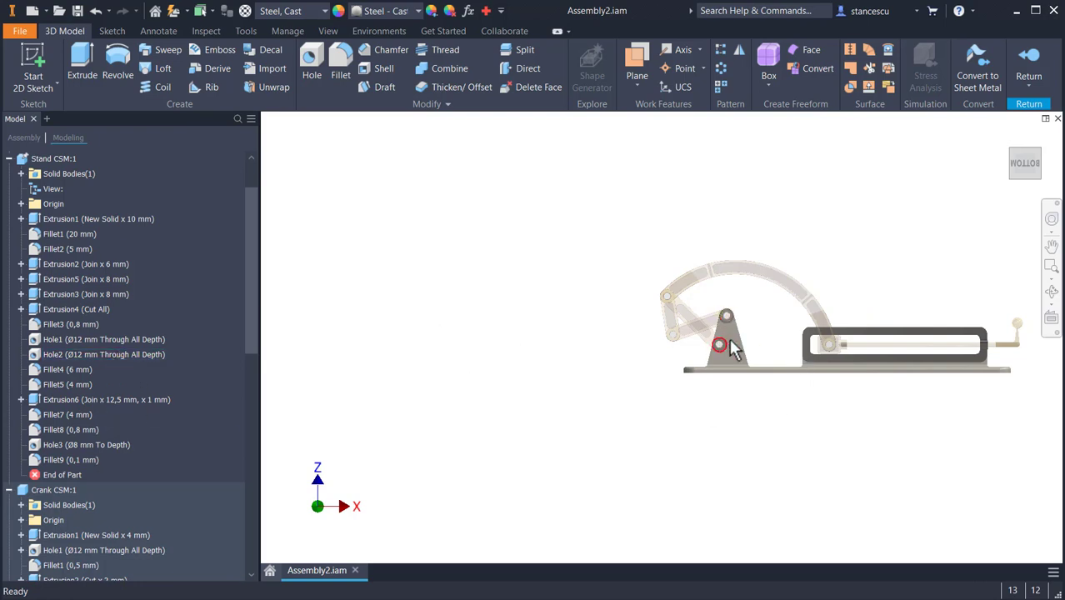
click(1030, 65)
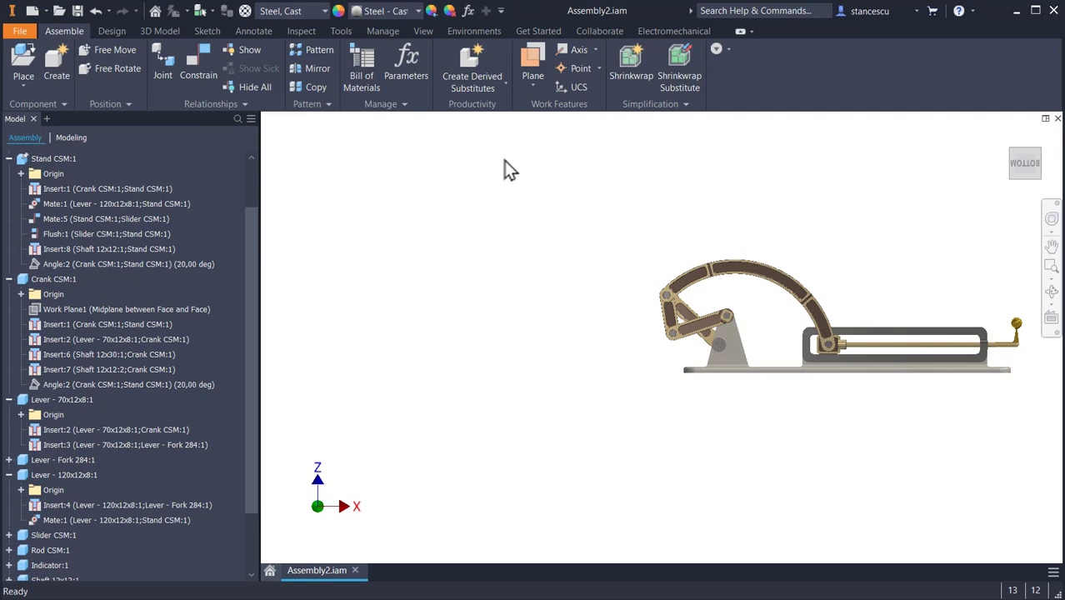
Start Dynamic Simulation with the Output Grapher open and run the 6-second simulation to plot the indicator trace's velocity.
click(483, 33)
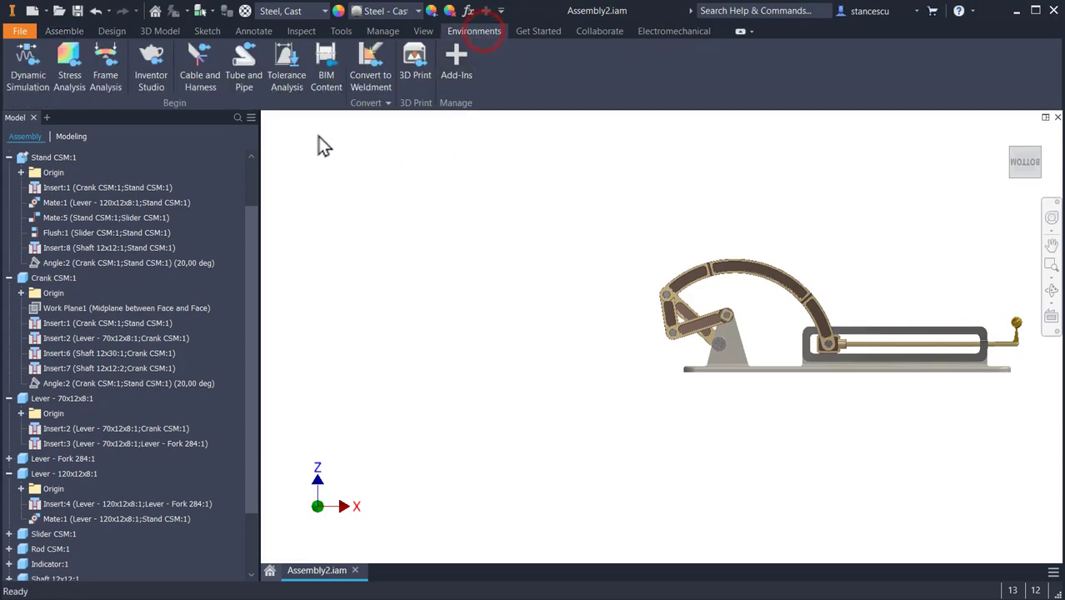
click(28, 67)
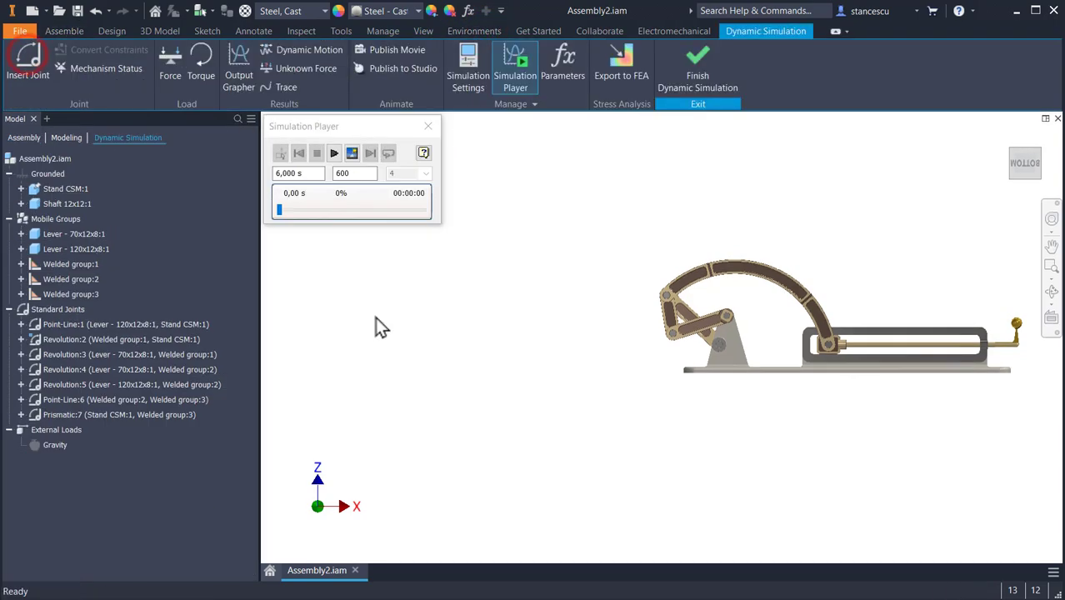
click(232, 69)
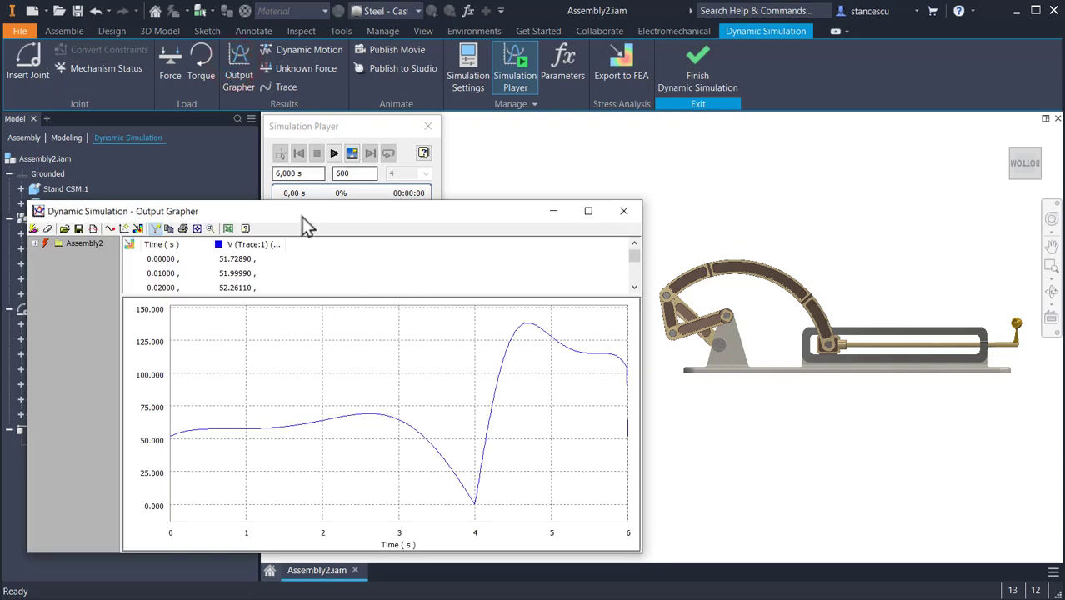
click(336, 156)
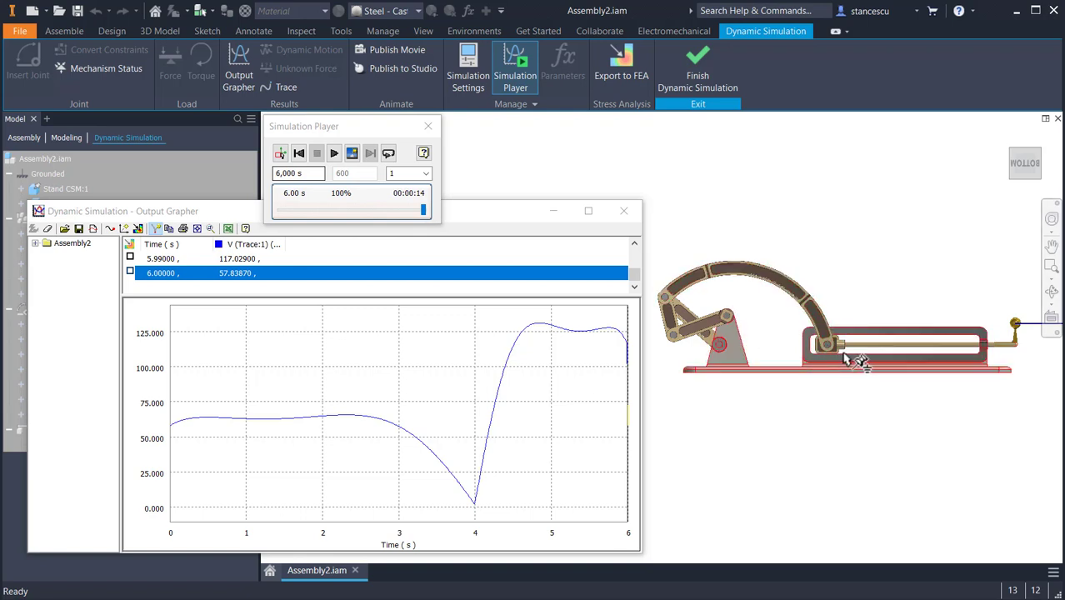
Rewind the simulation to its start, restore construction mode, and finish Dynamic Simulation, showing the assembly in its home view.
click(297, 155)
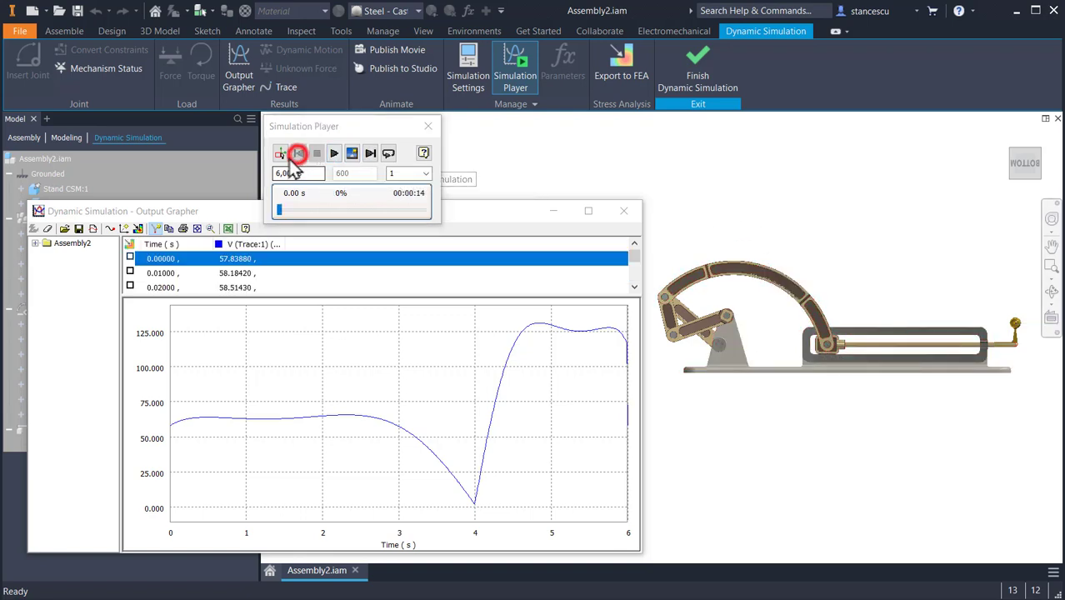
click(281, 153)
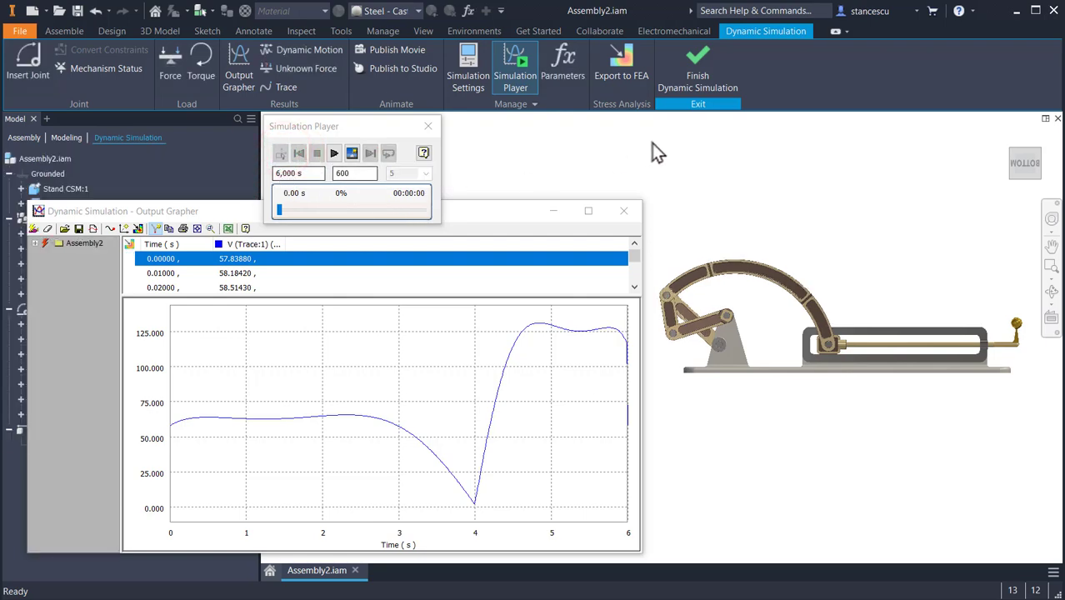
click(699, 73)
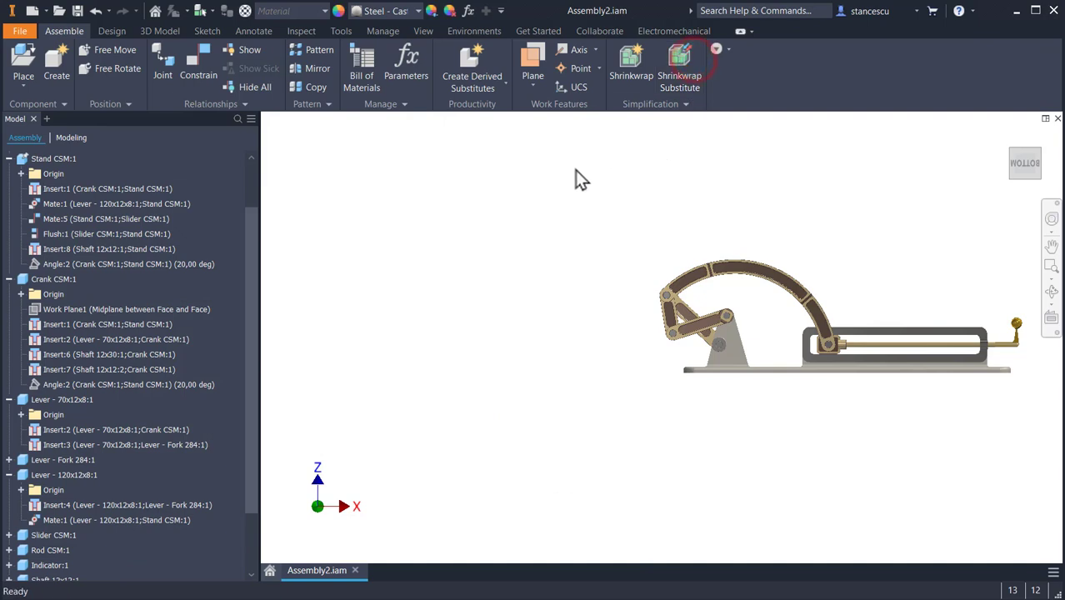
key(F6)
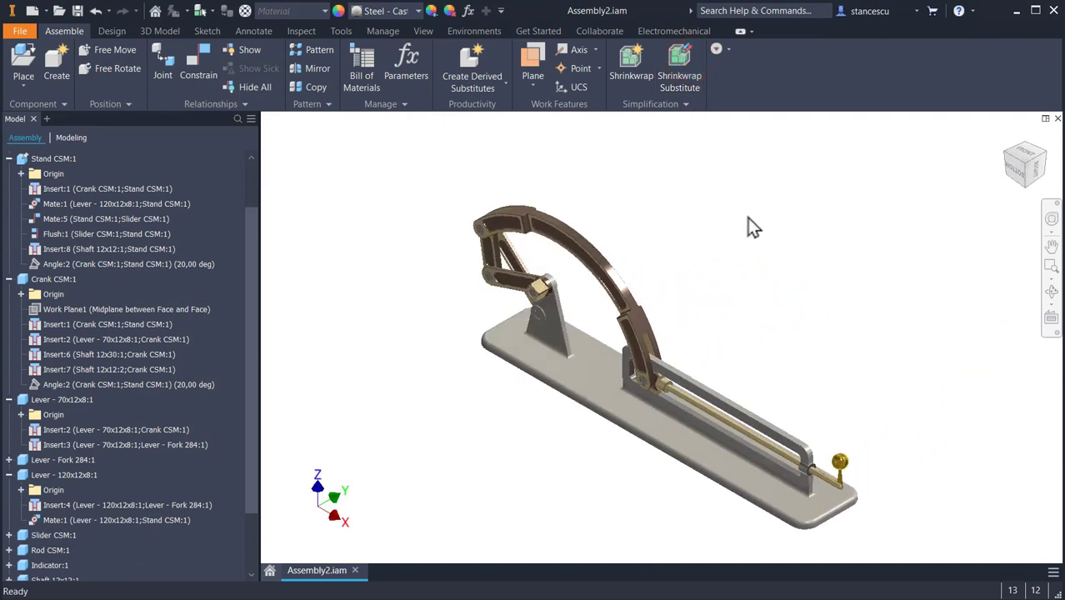